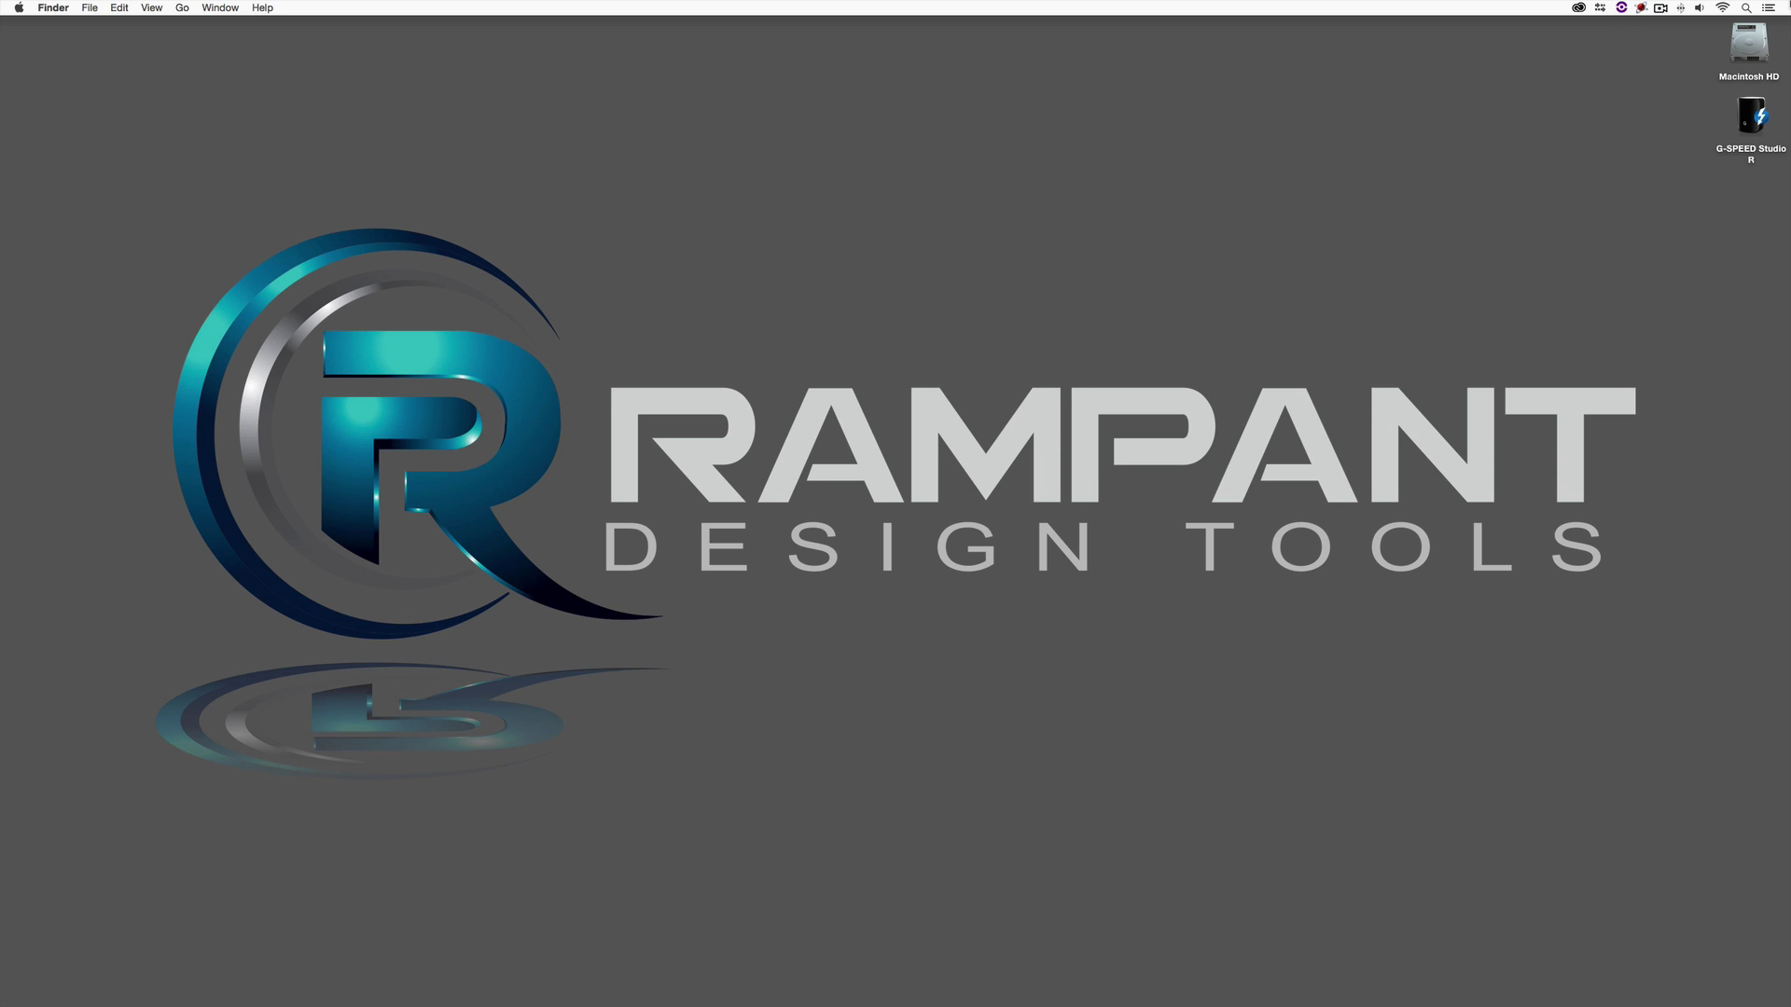
Switch to Premiere Pro, expand the Style Mattes bin and preview clip 1 in the source monitor.
key(super+Tab)
key(super+Tab)
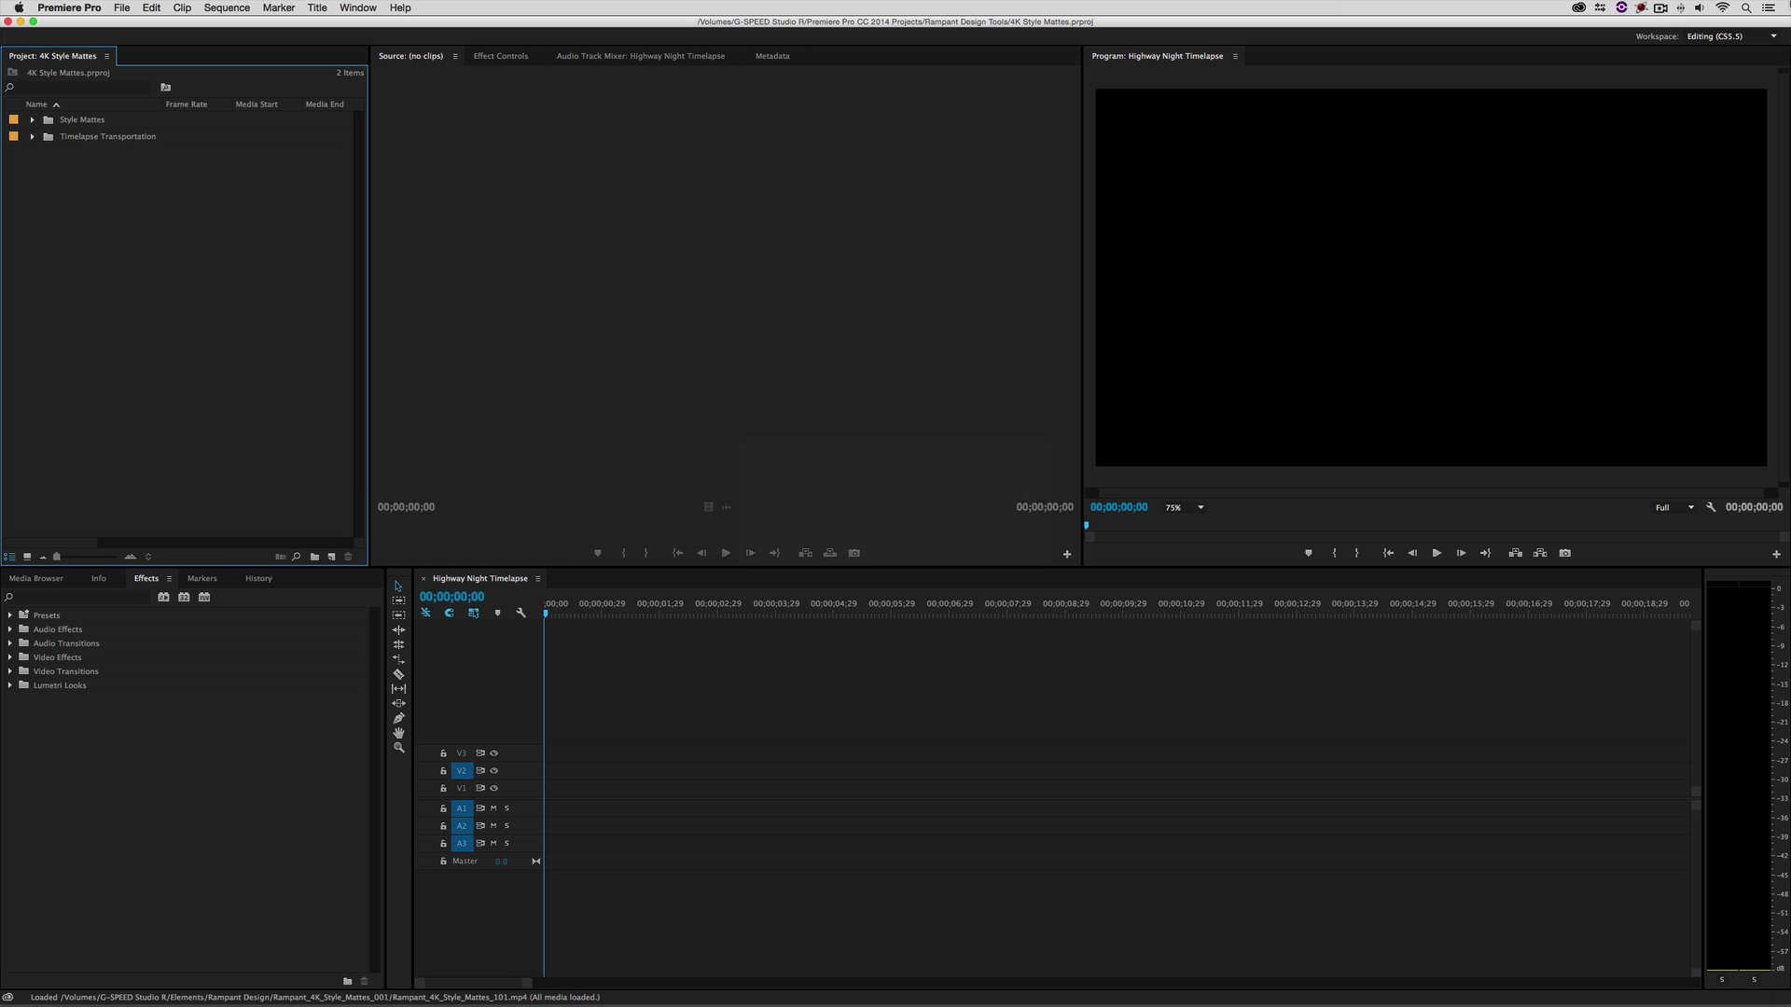
click(32, 119)
click(65, 138)
double_click(64, 139)
drag(512, 527, 681, 557)
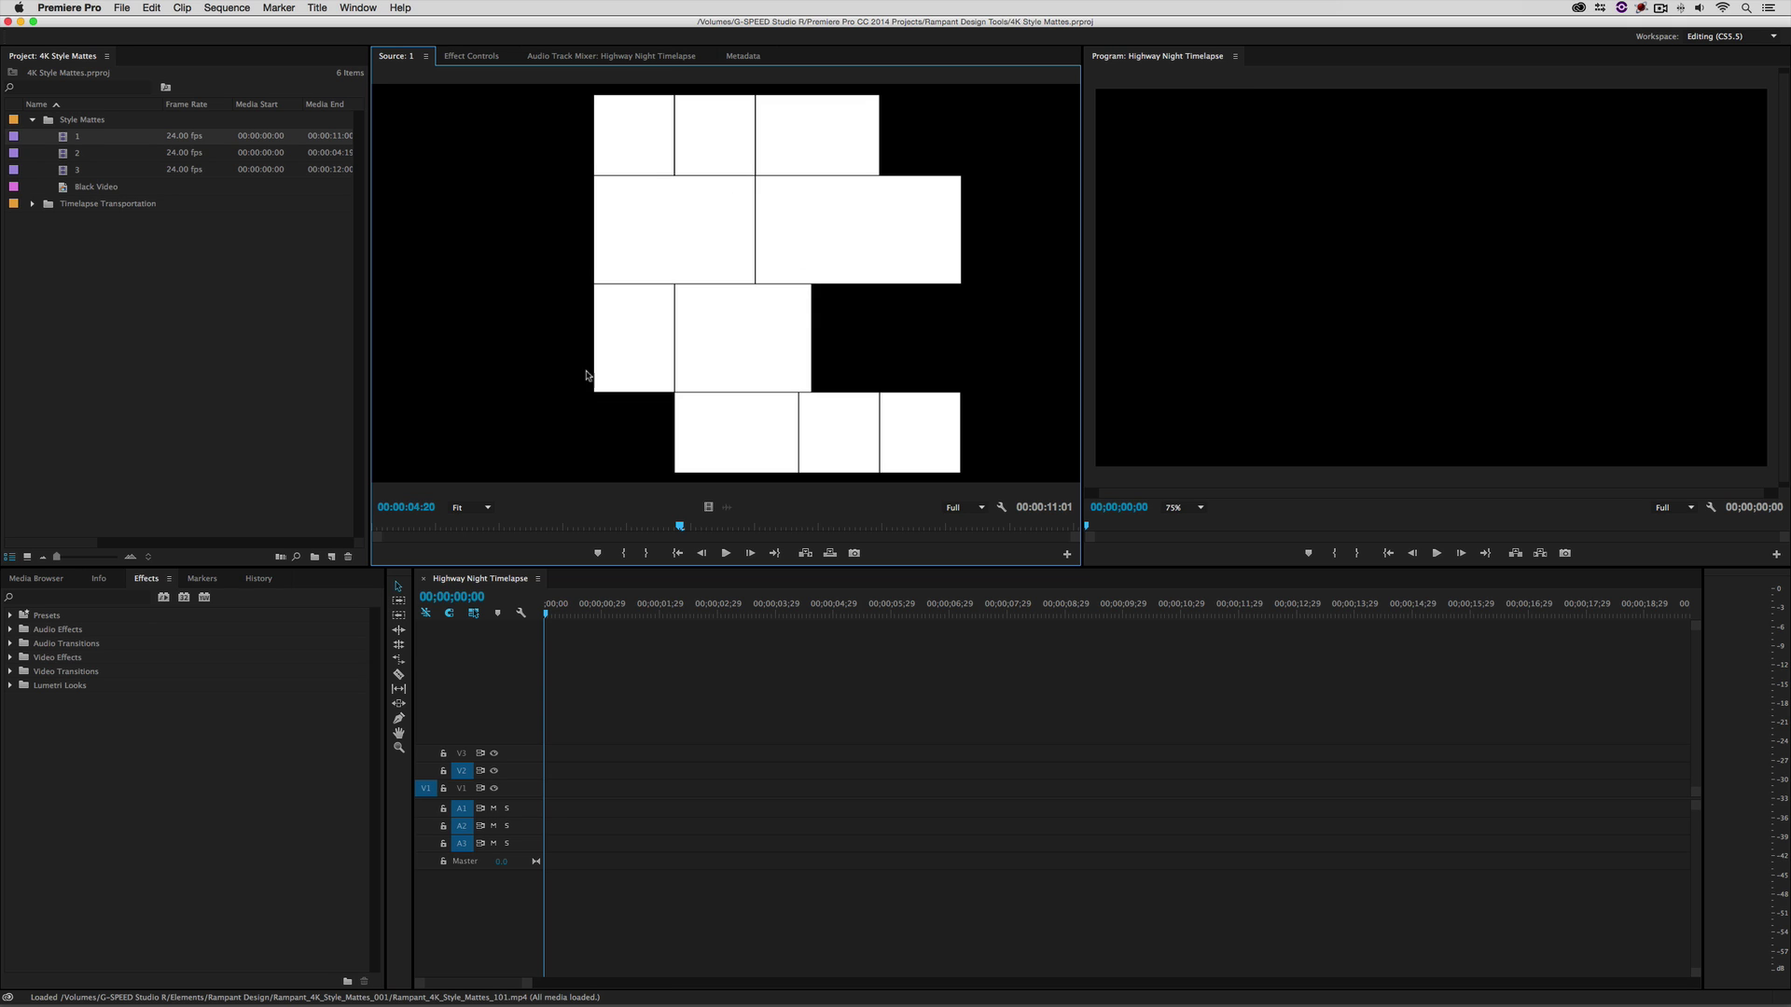
Reveal clip 1's source file in Finder and inspect its movie properties in QuickTime Player, then return to Premiere Pro.
click(61, 138)
right_click(62, 139)
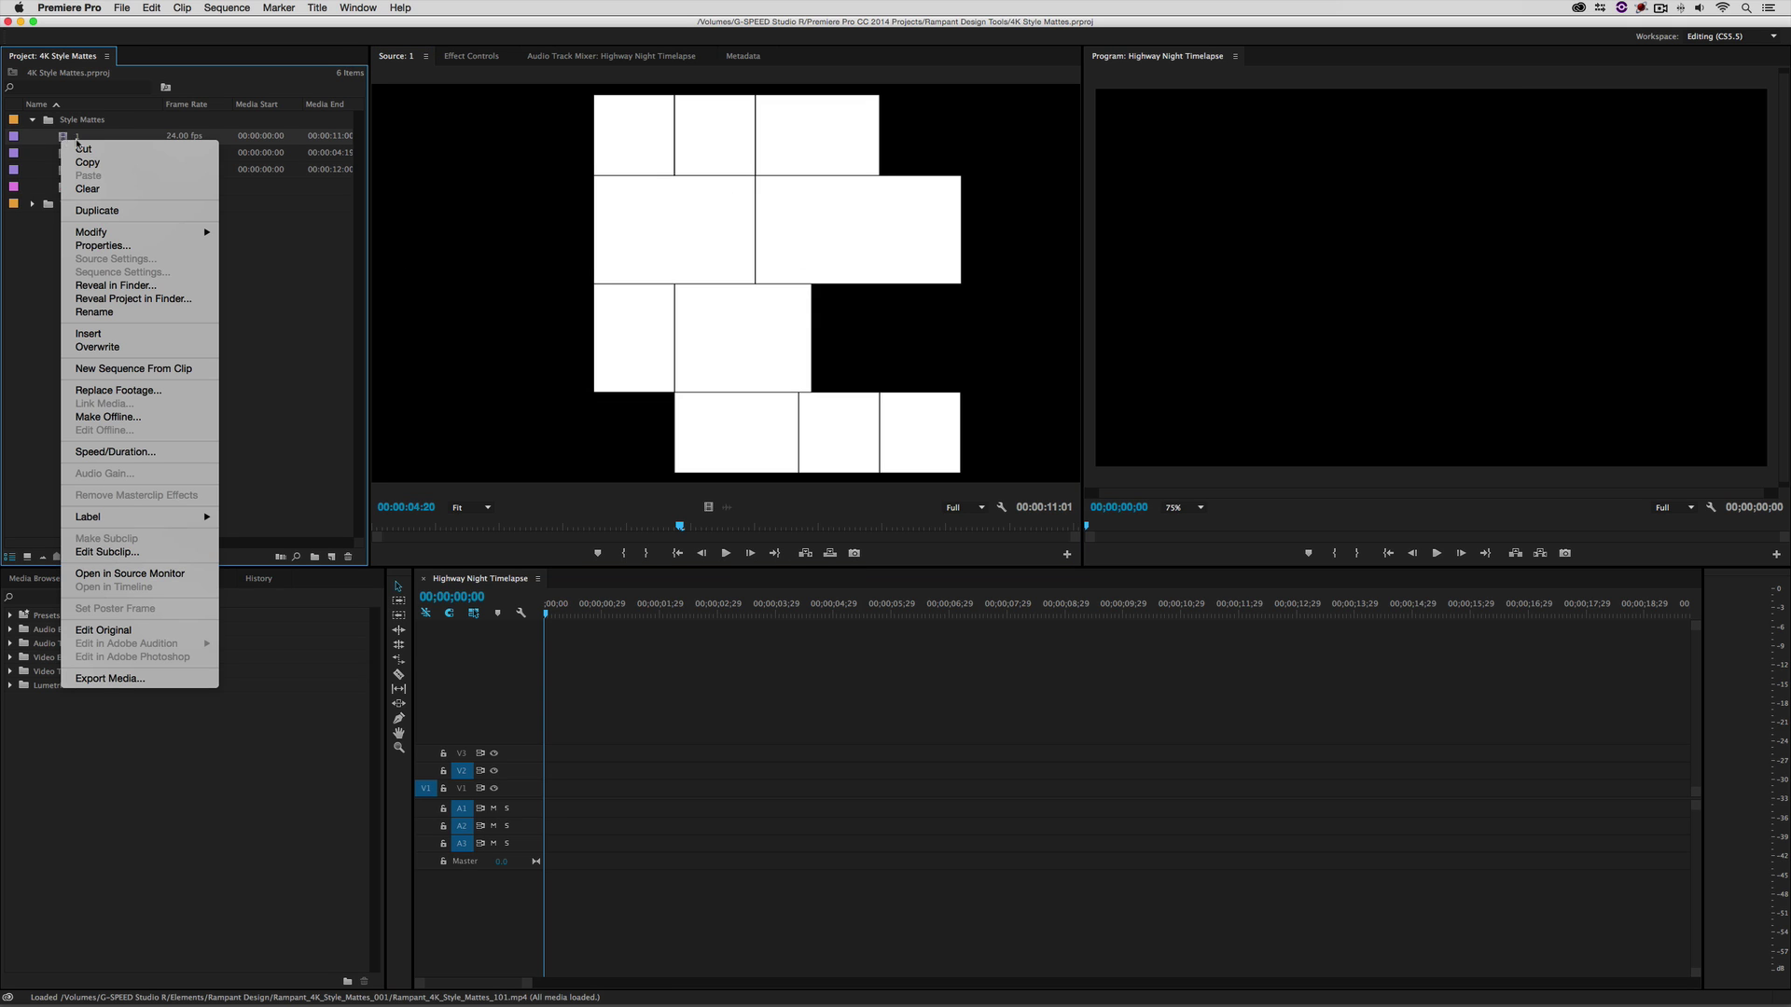
click(117, 285)
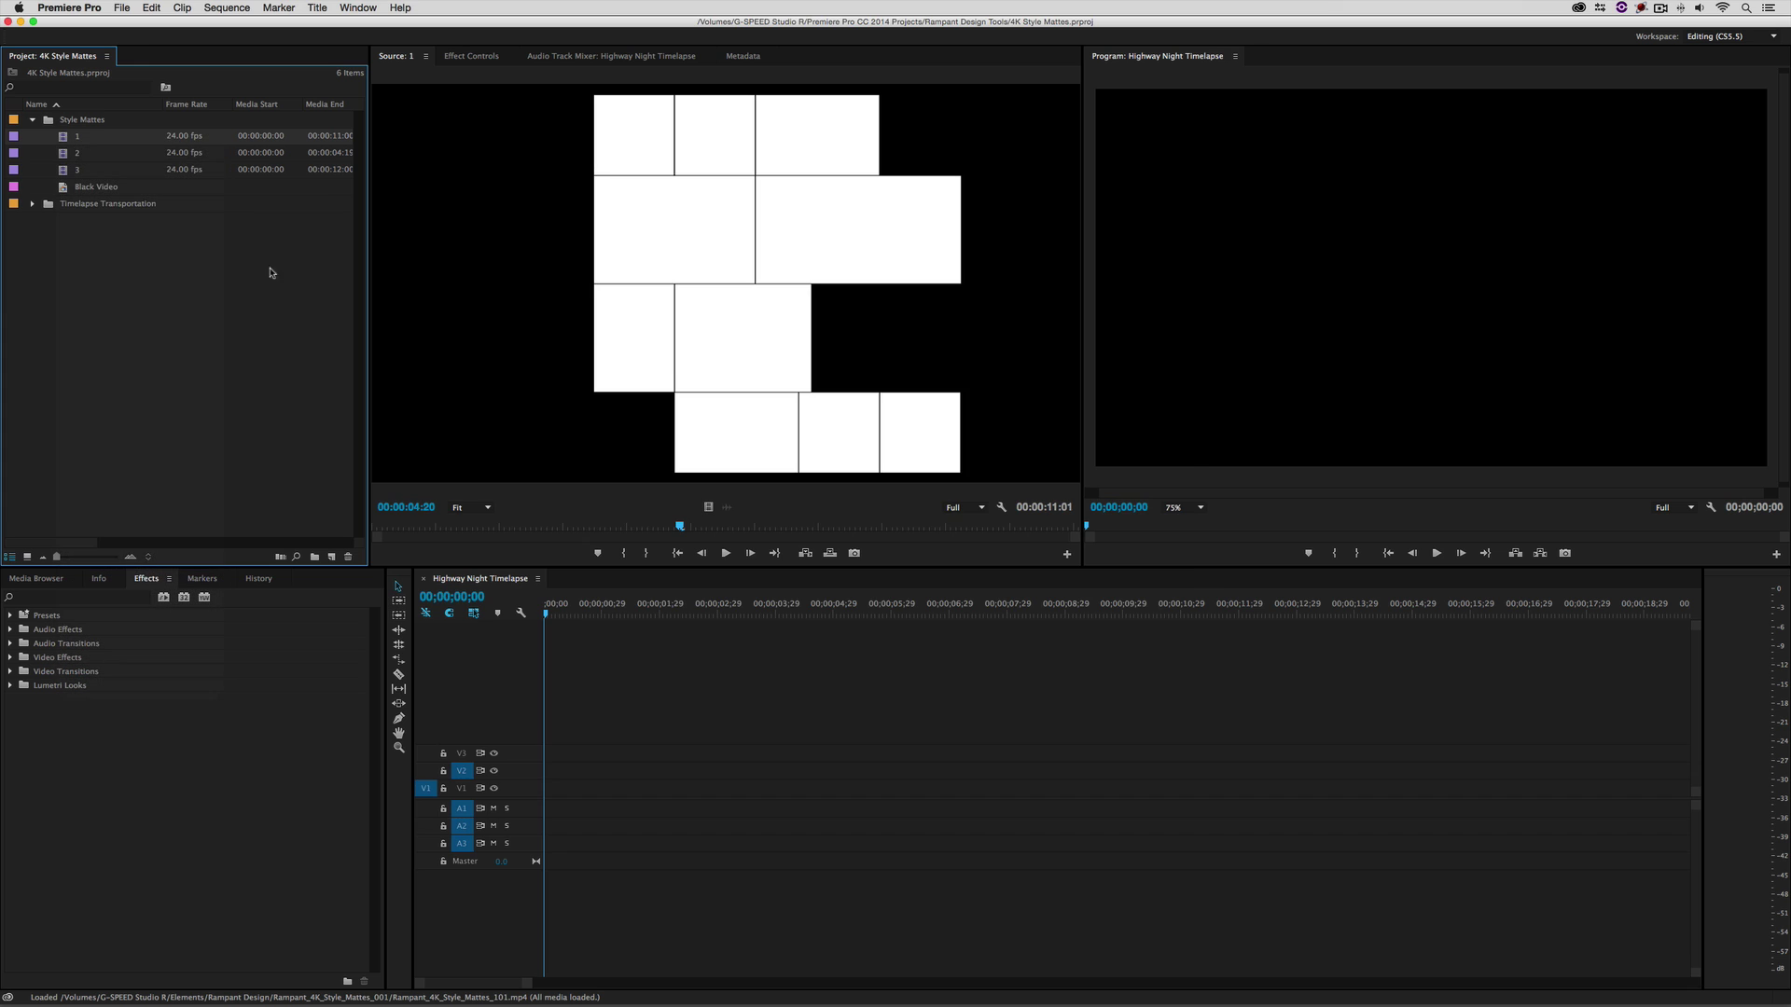
double_click(606, 784)
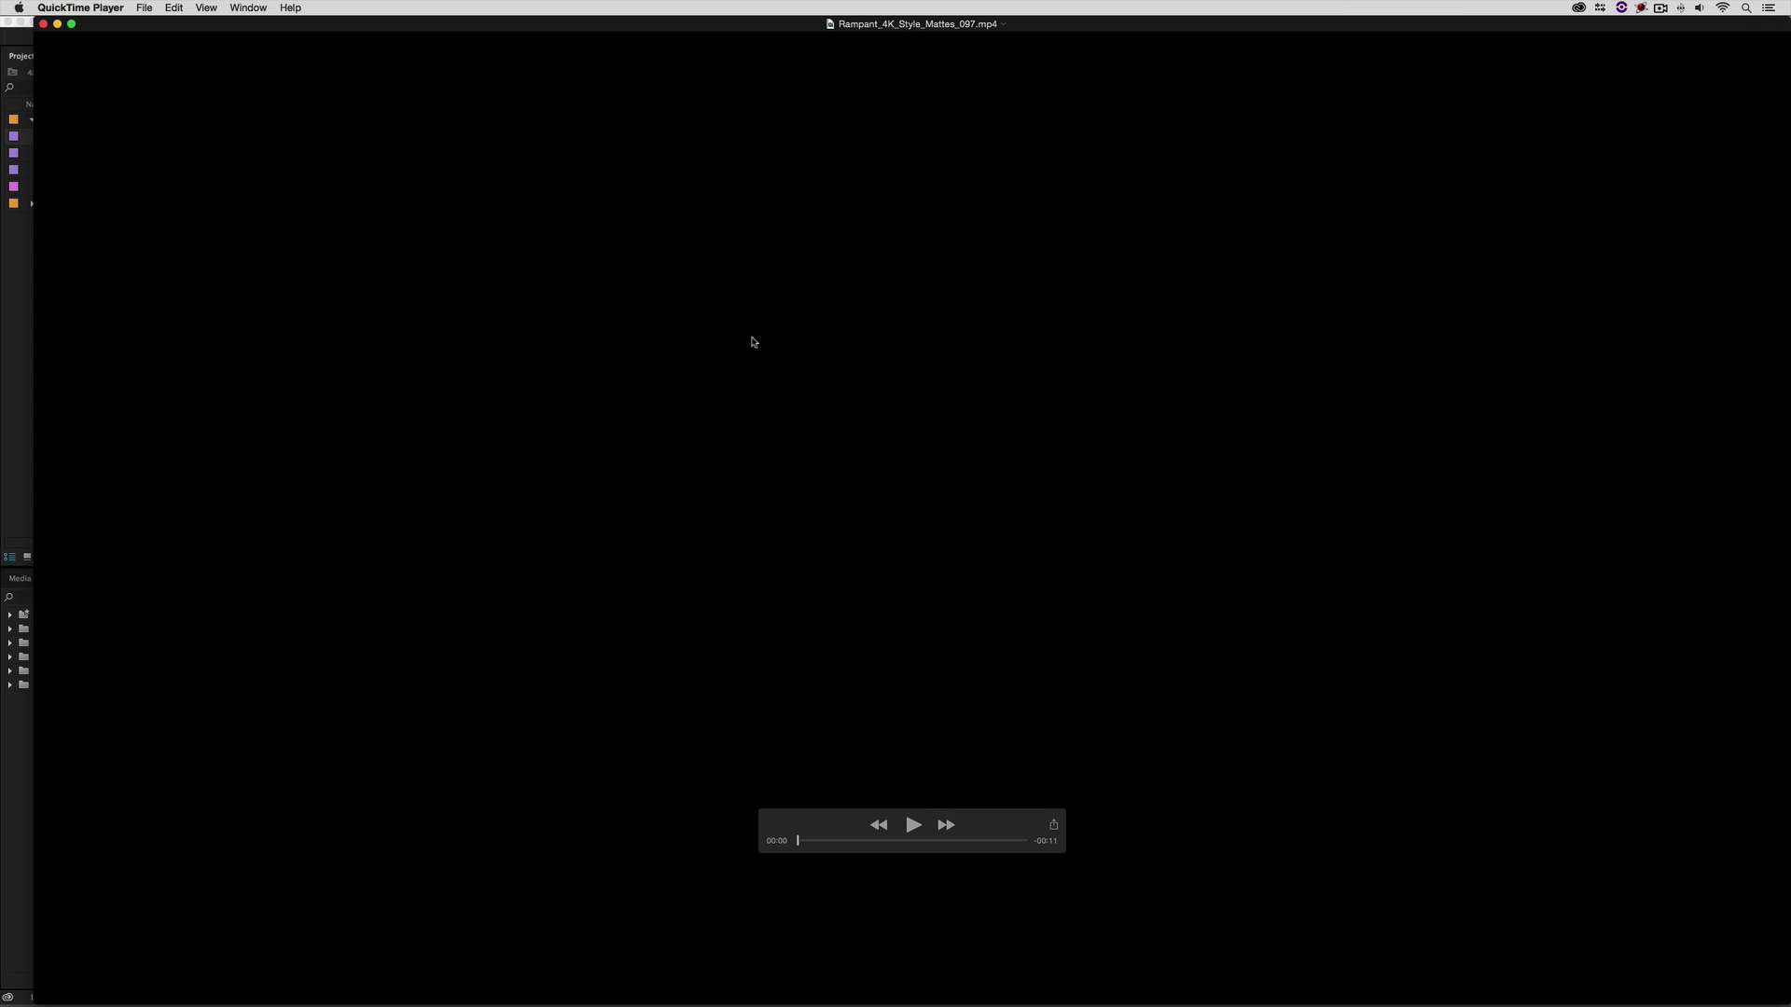
click(248, 7)
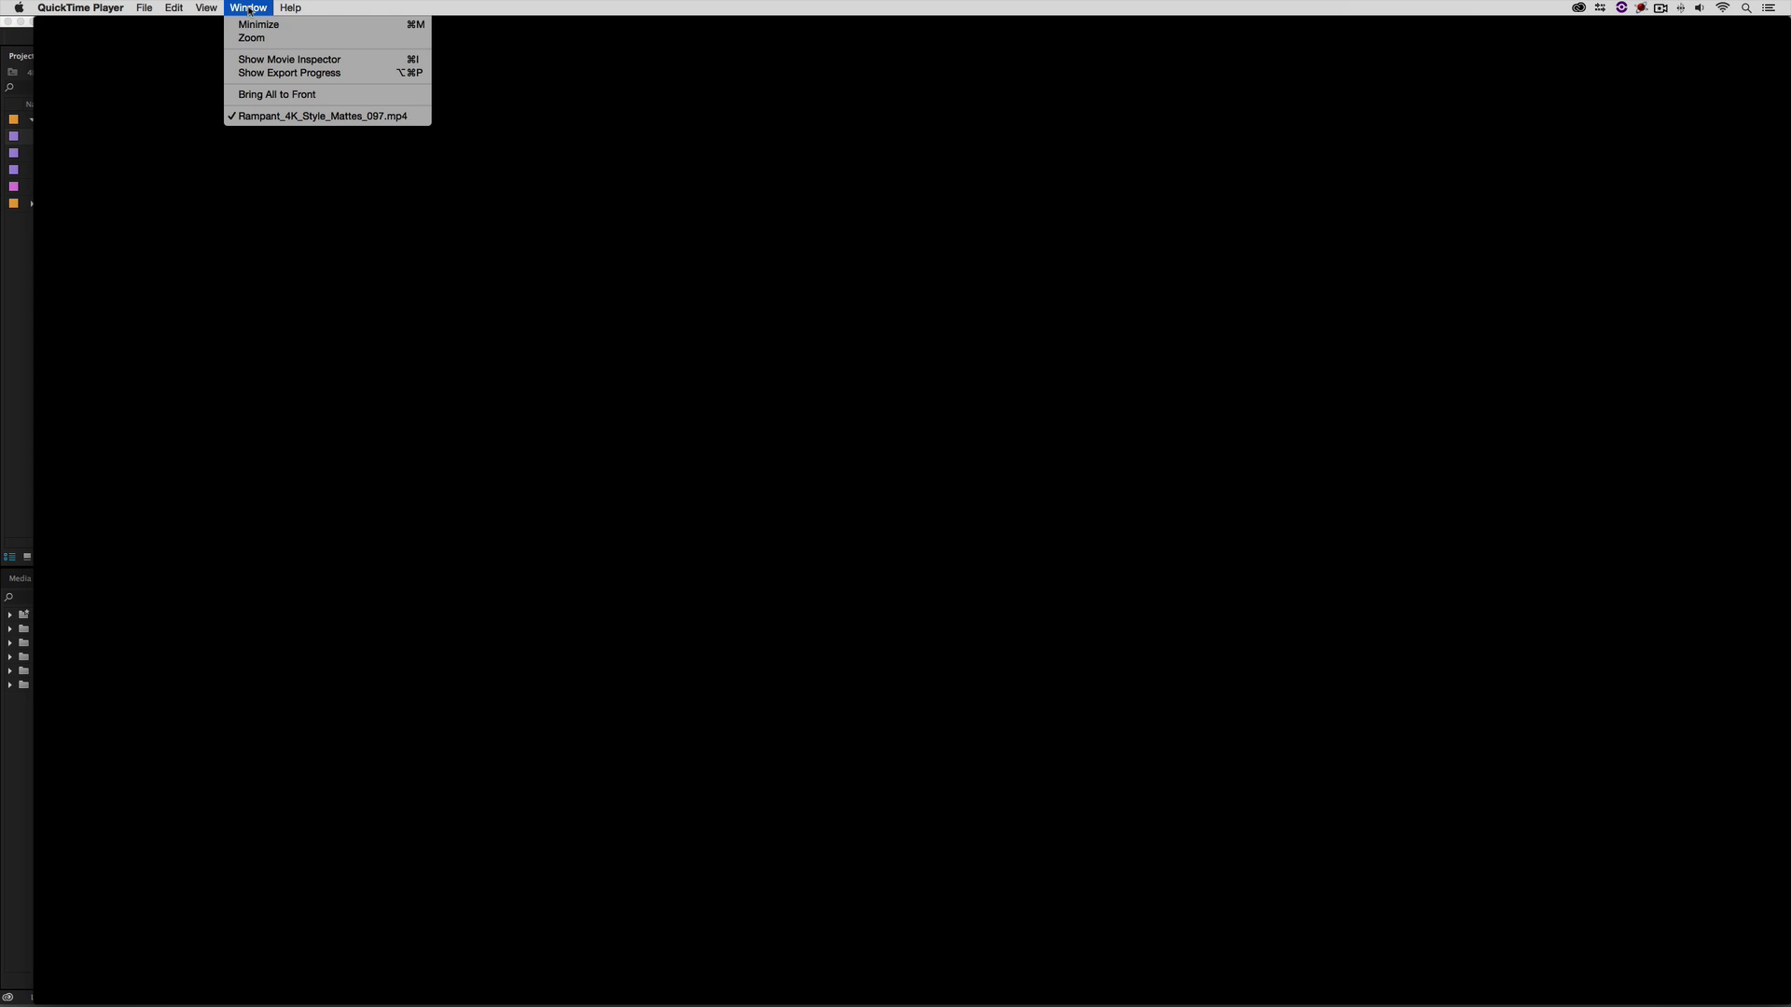
click(299, 61)
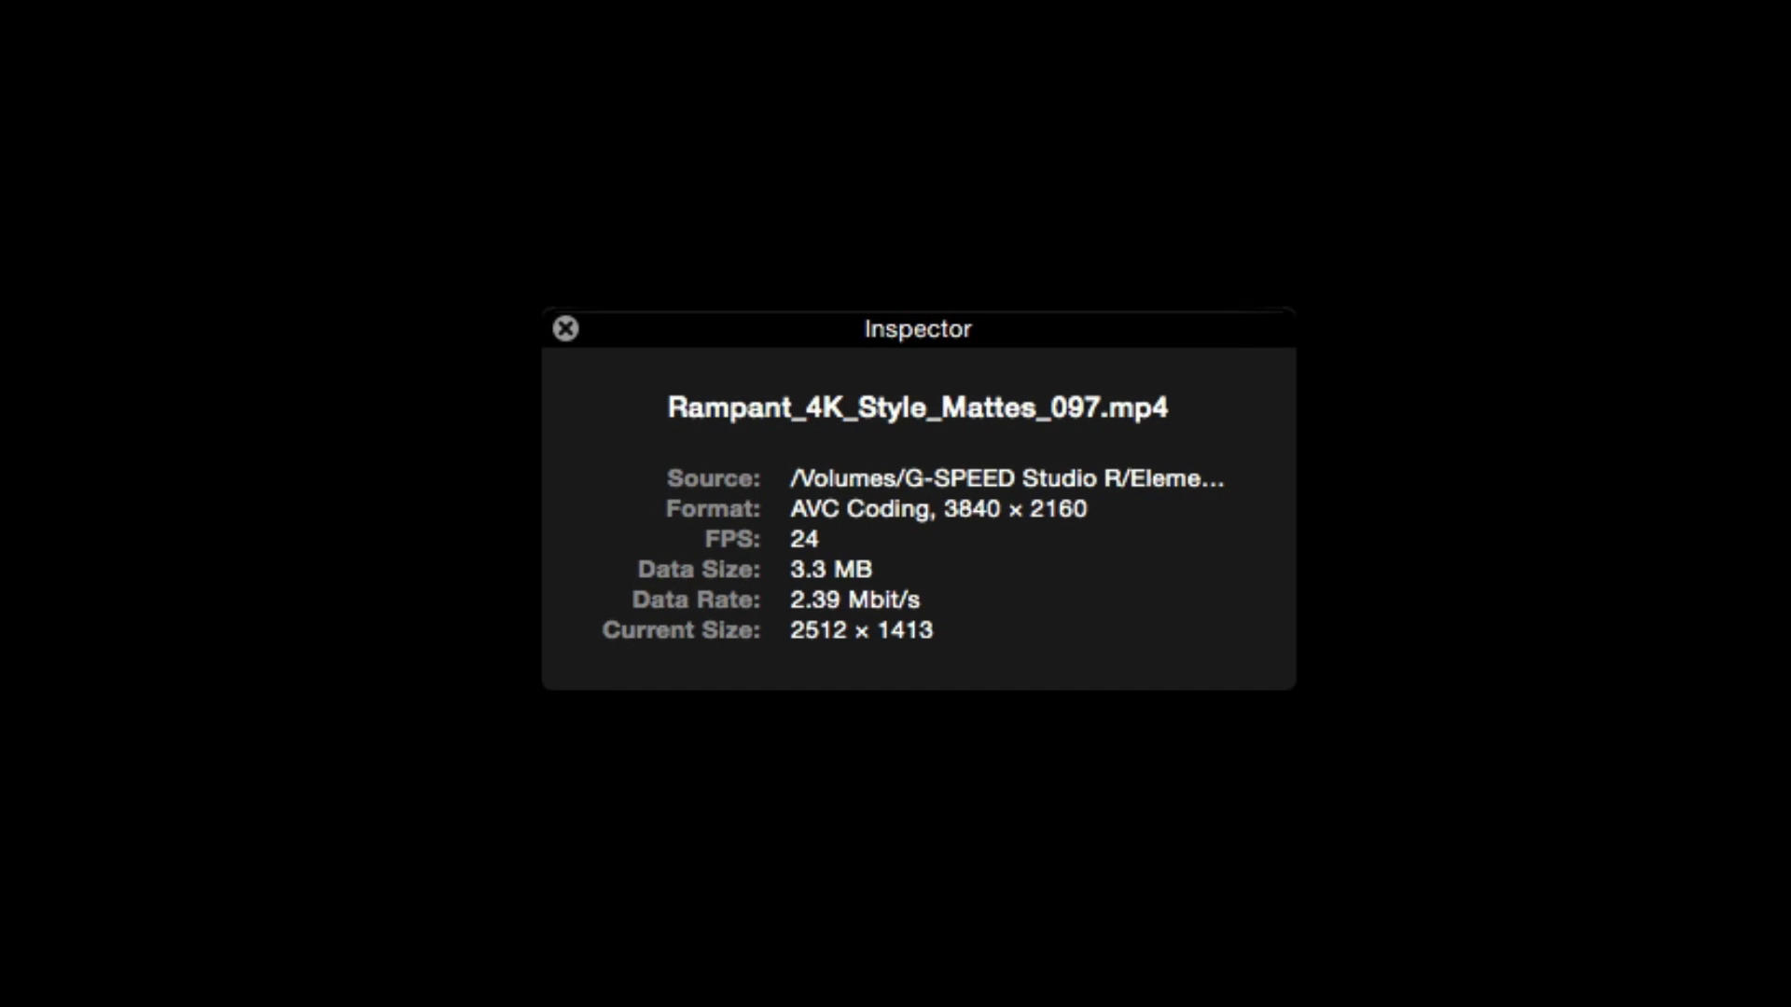
key(super+w)
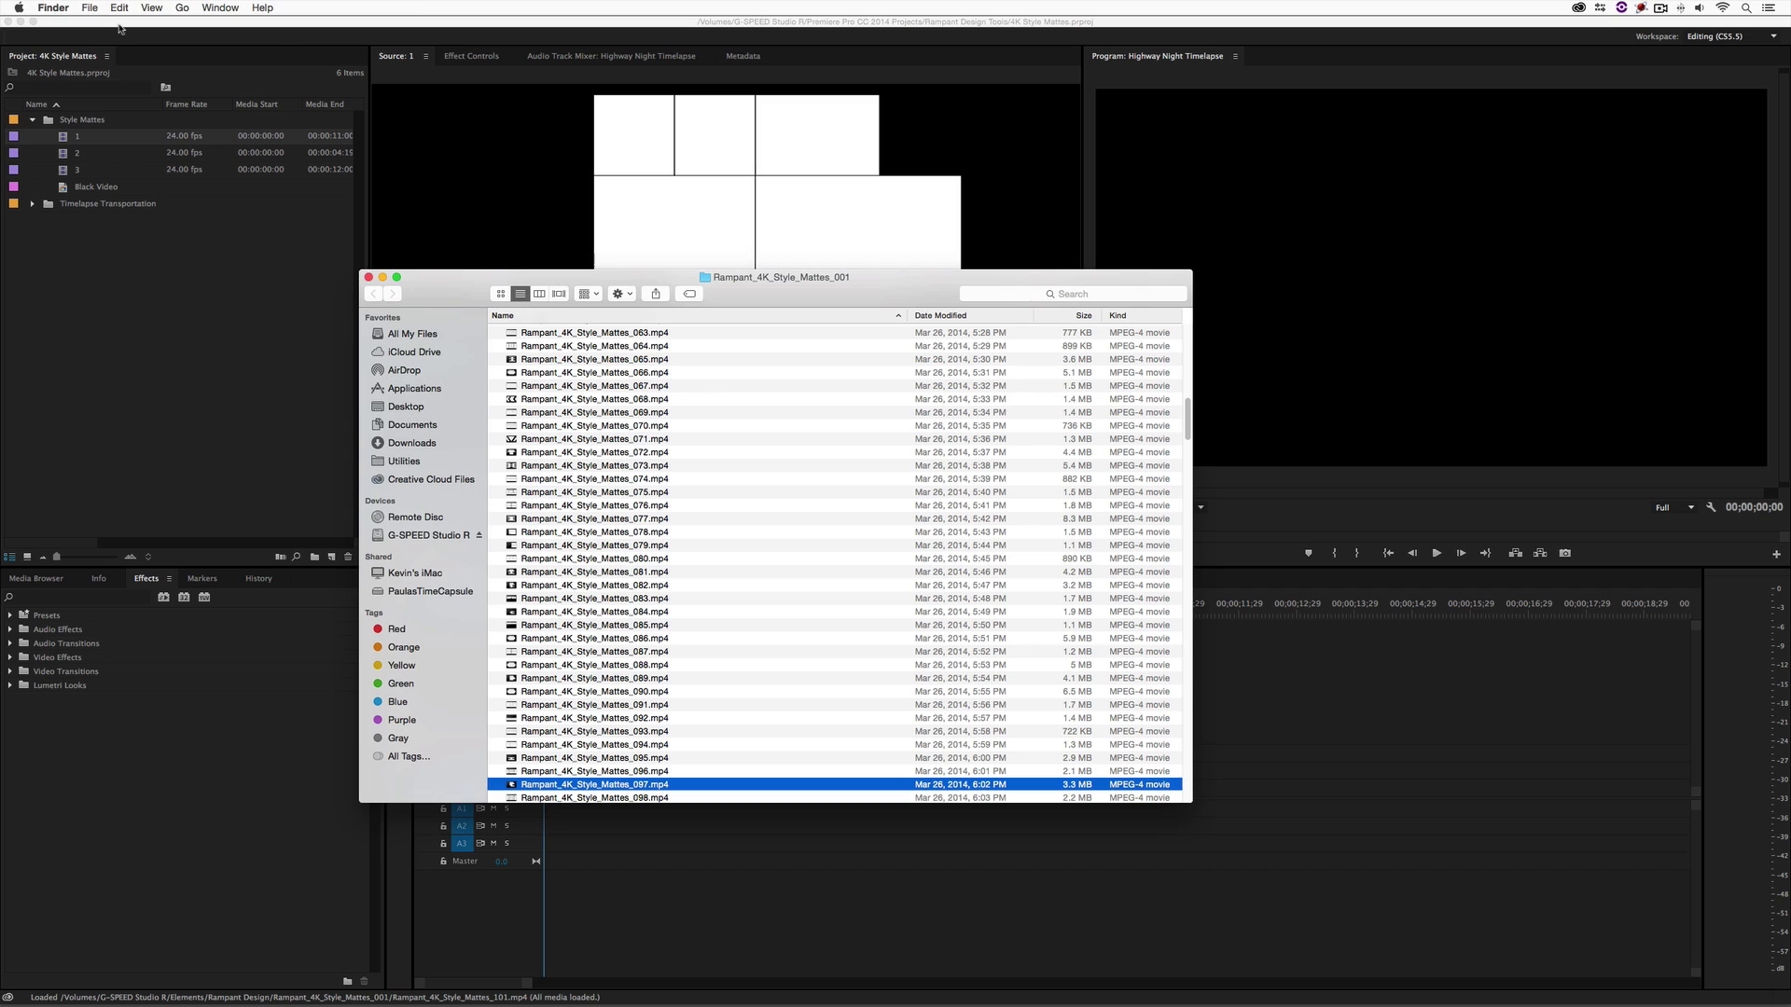
click(366, 277)
click(154, 264)
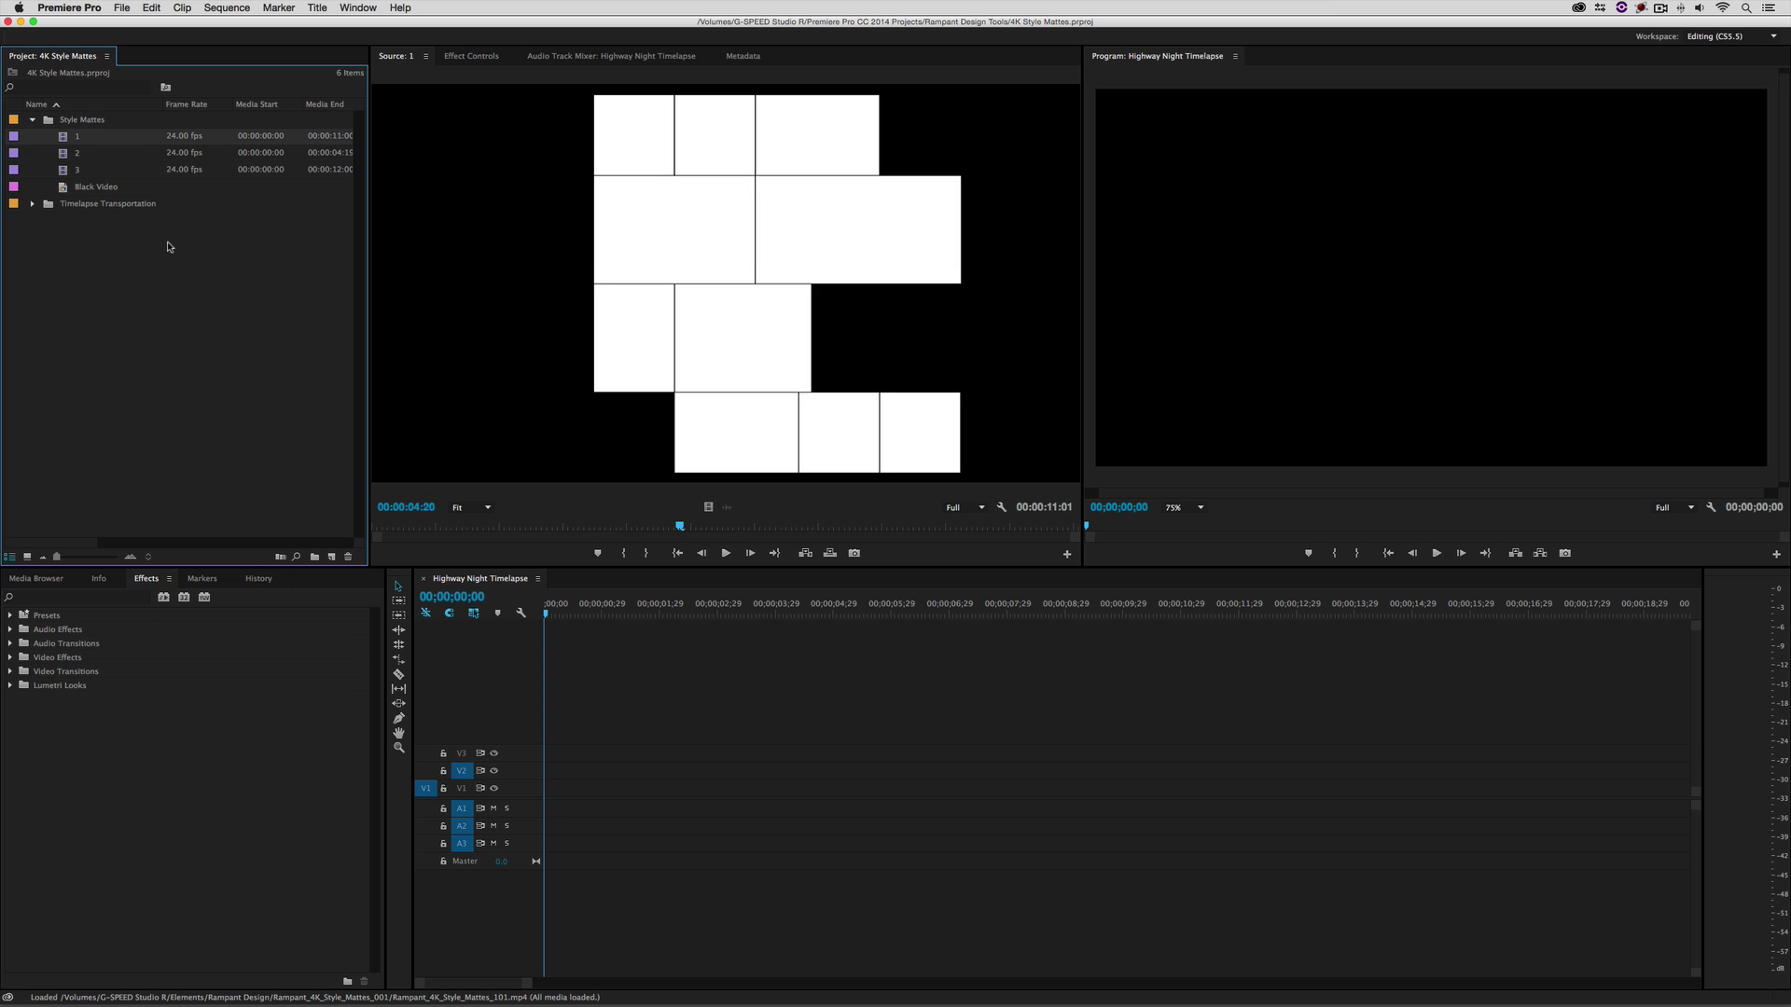
Delete the old Highway Night Timelapse sequence and create a new sequence from the Highway at Sunset clip.
click(33, 204)
click(68, 260)
key(Delete)
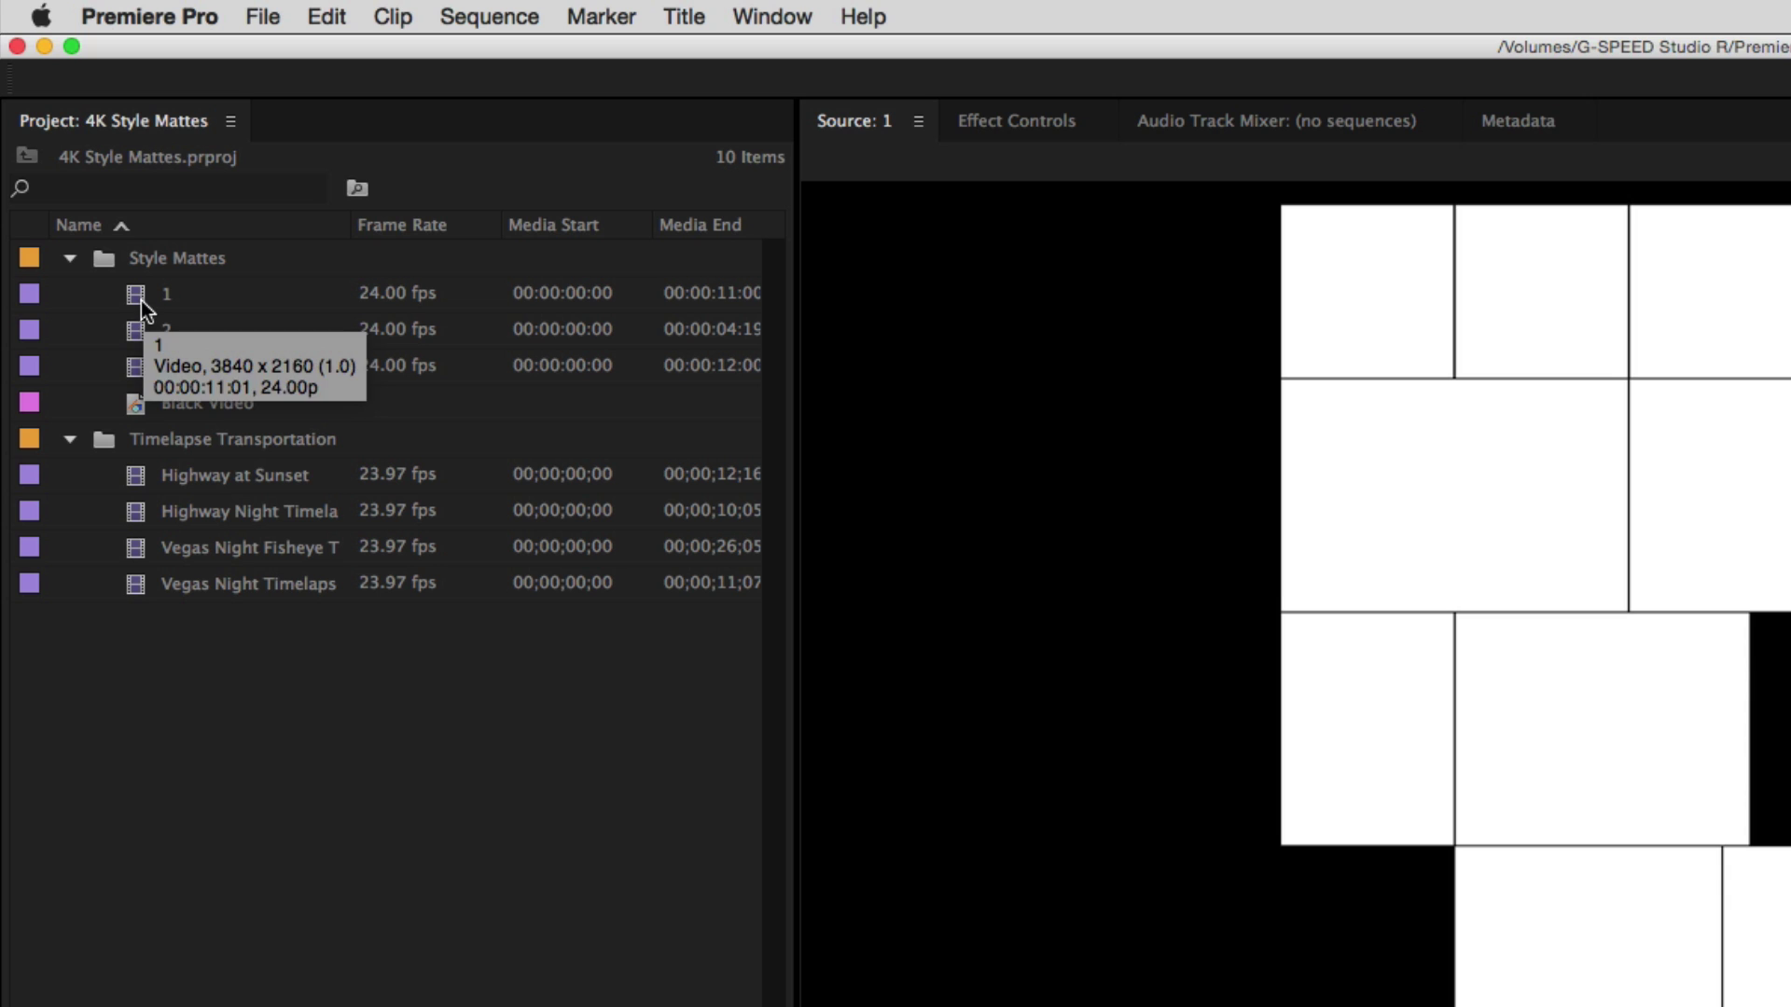
drag(137, 481, 1422, 1006)
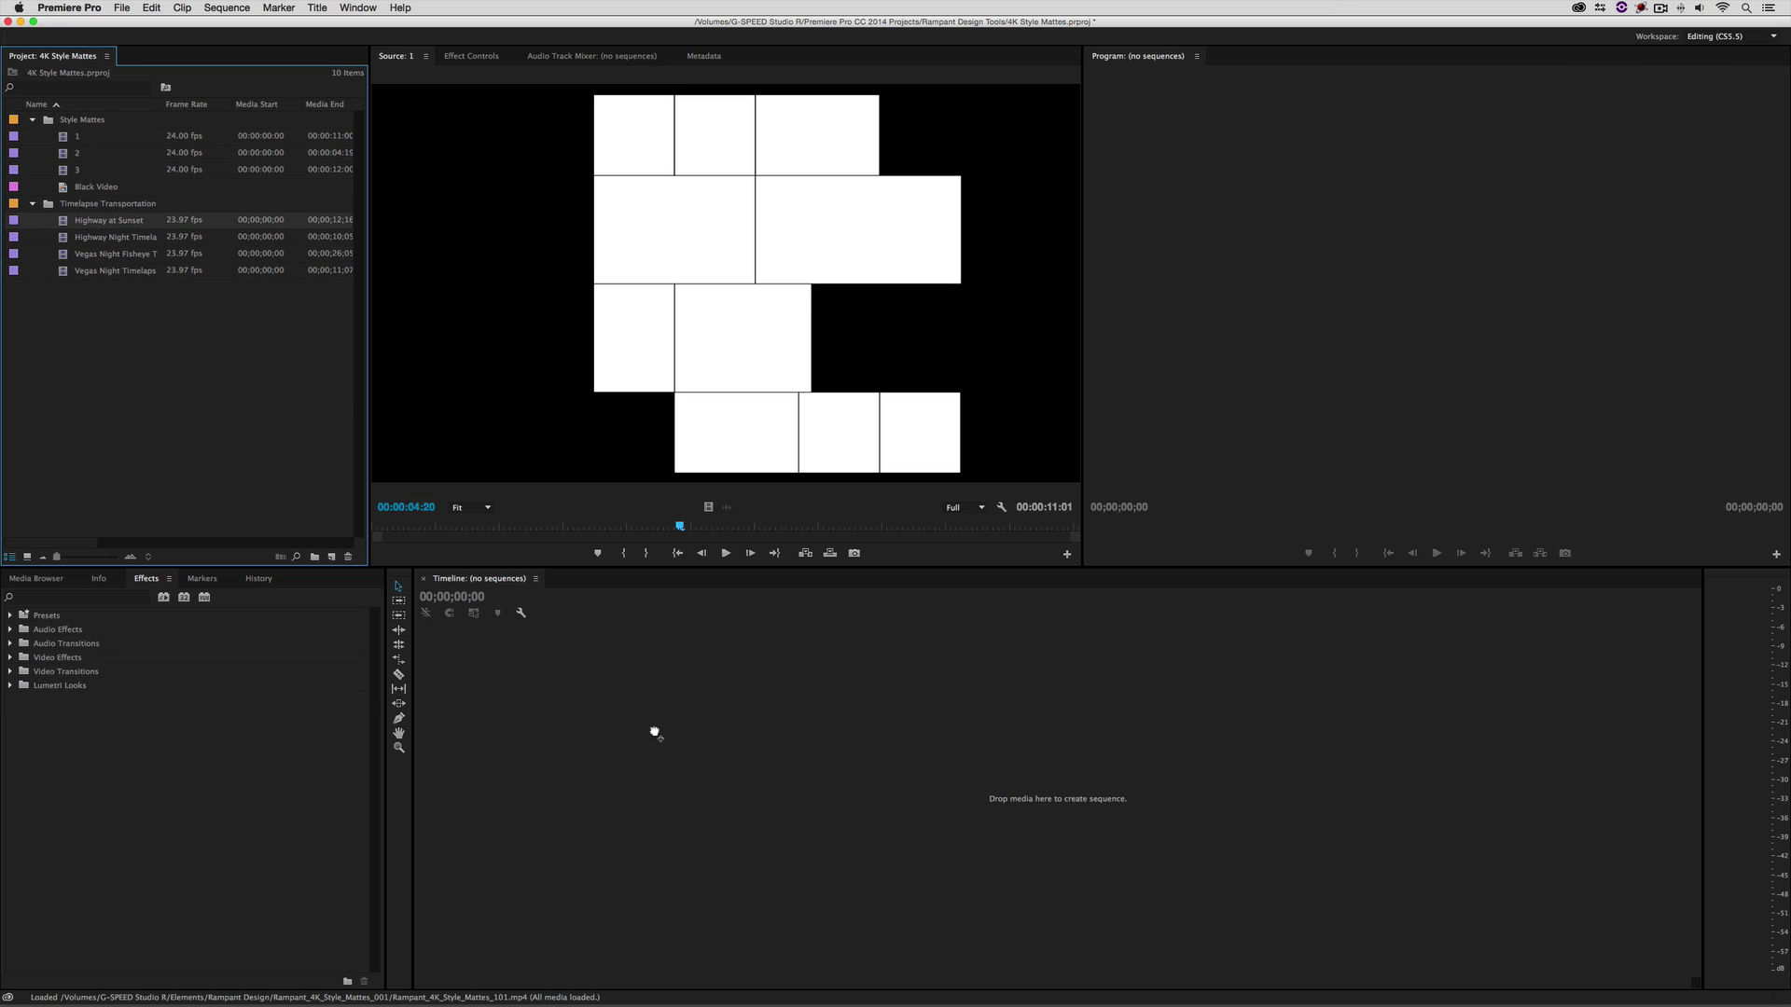
drag(655, 734, 653, 731)
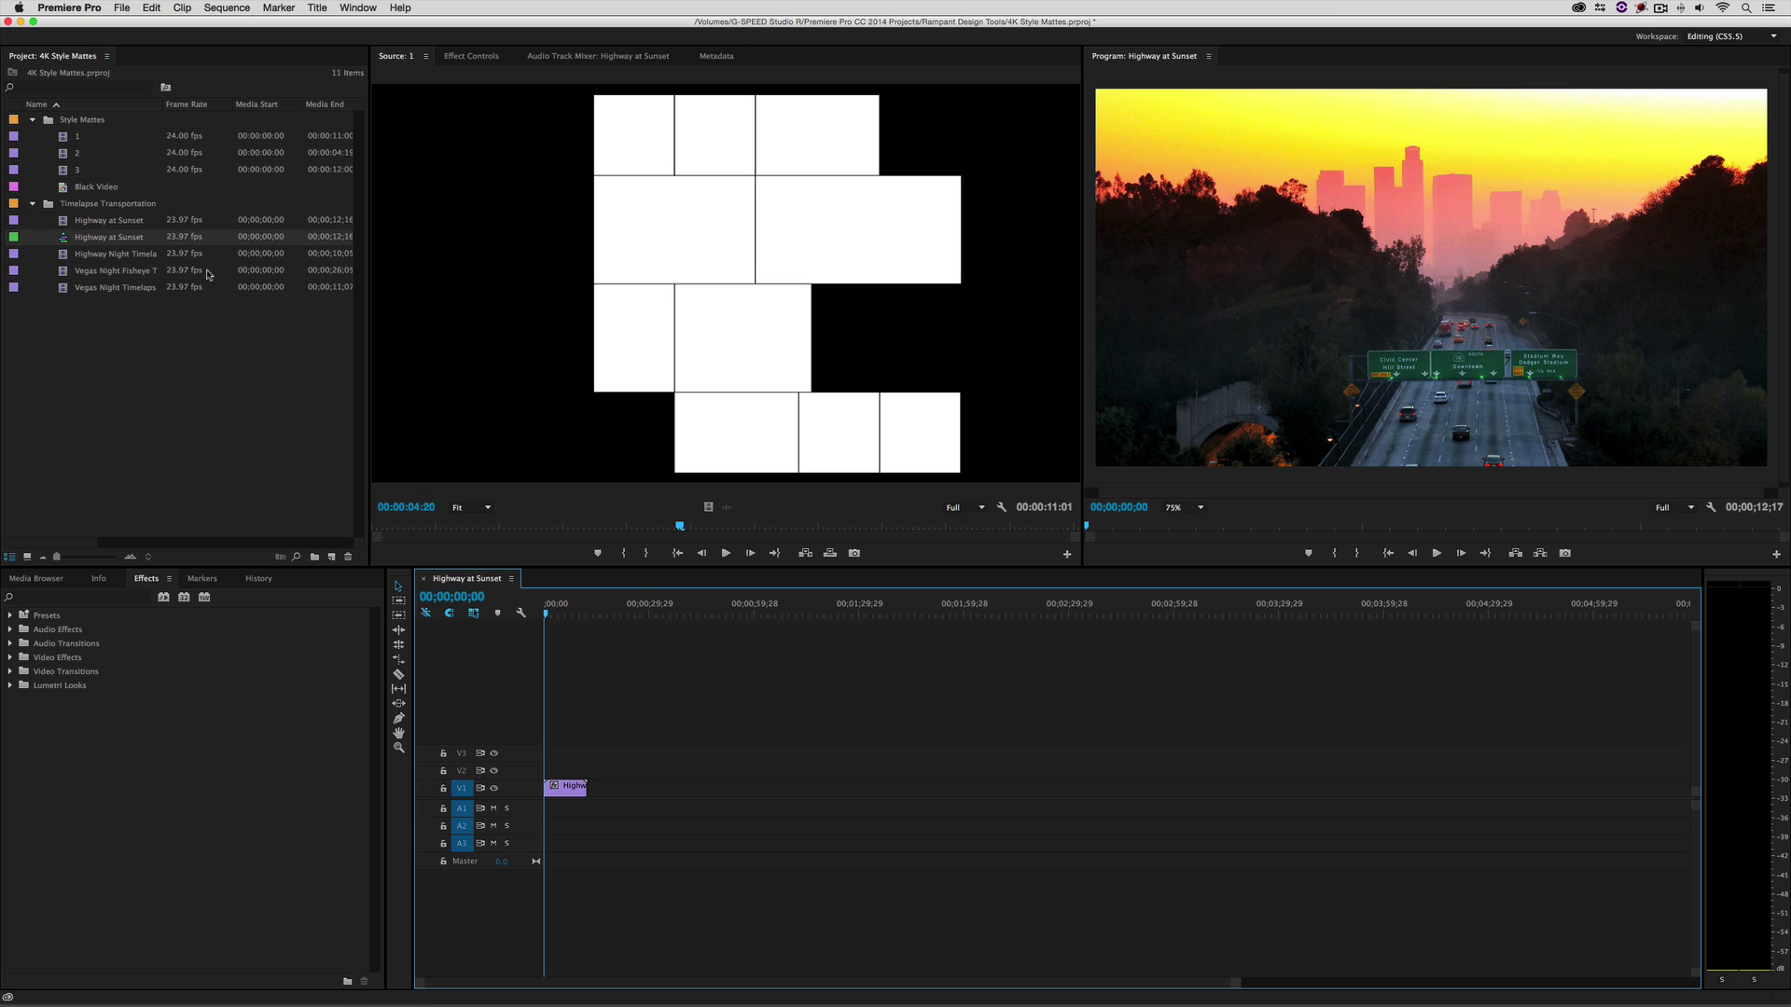
Move the new sequence out of its bin to the project's root level and rename it Style Matte 1.
drag(64, 241, 72, 337)
click(91, 121)
click(93, 120)
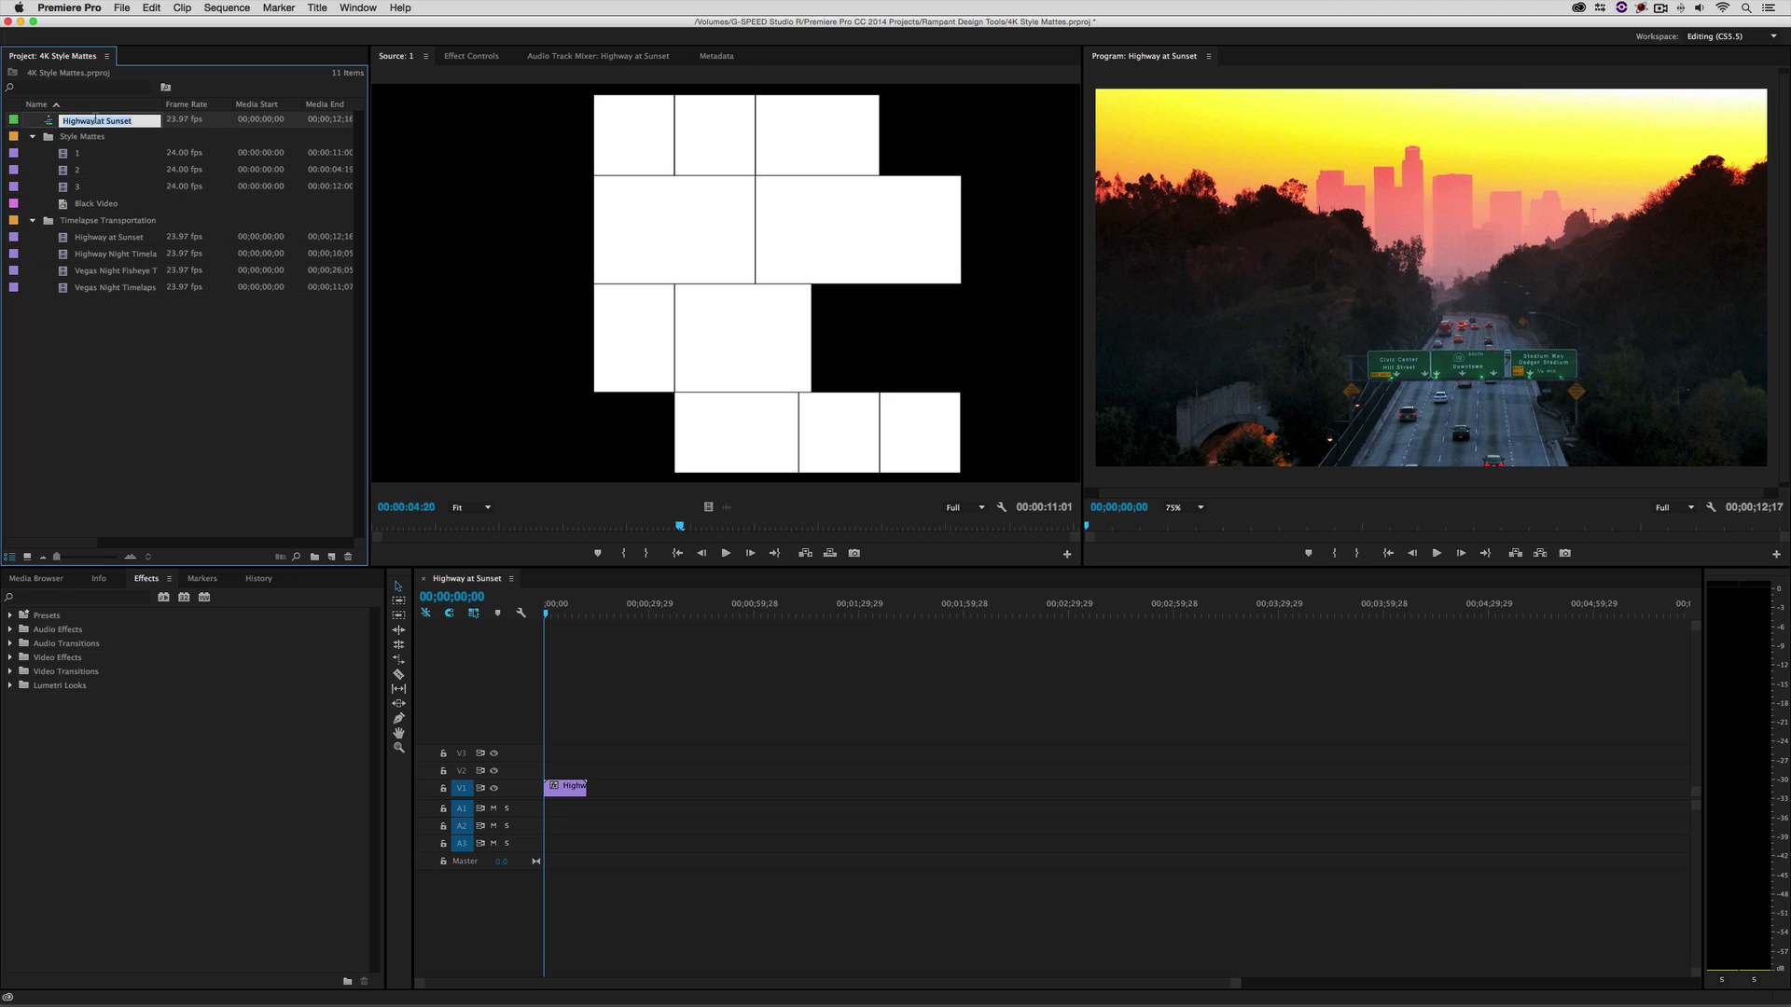
text(Style Matte 1)
key(Tab)
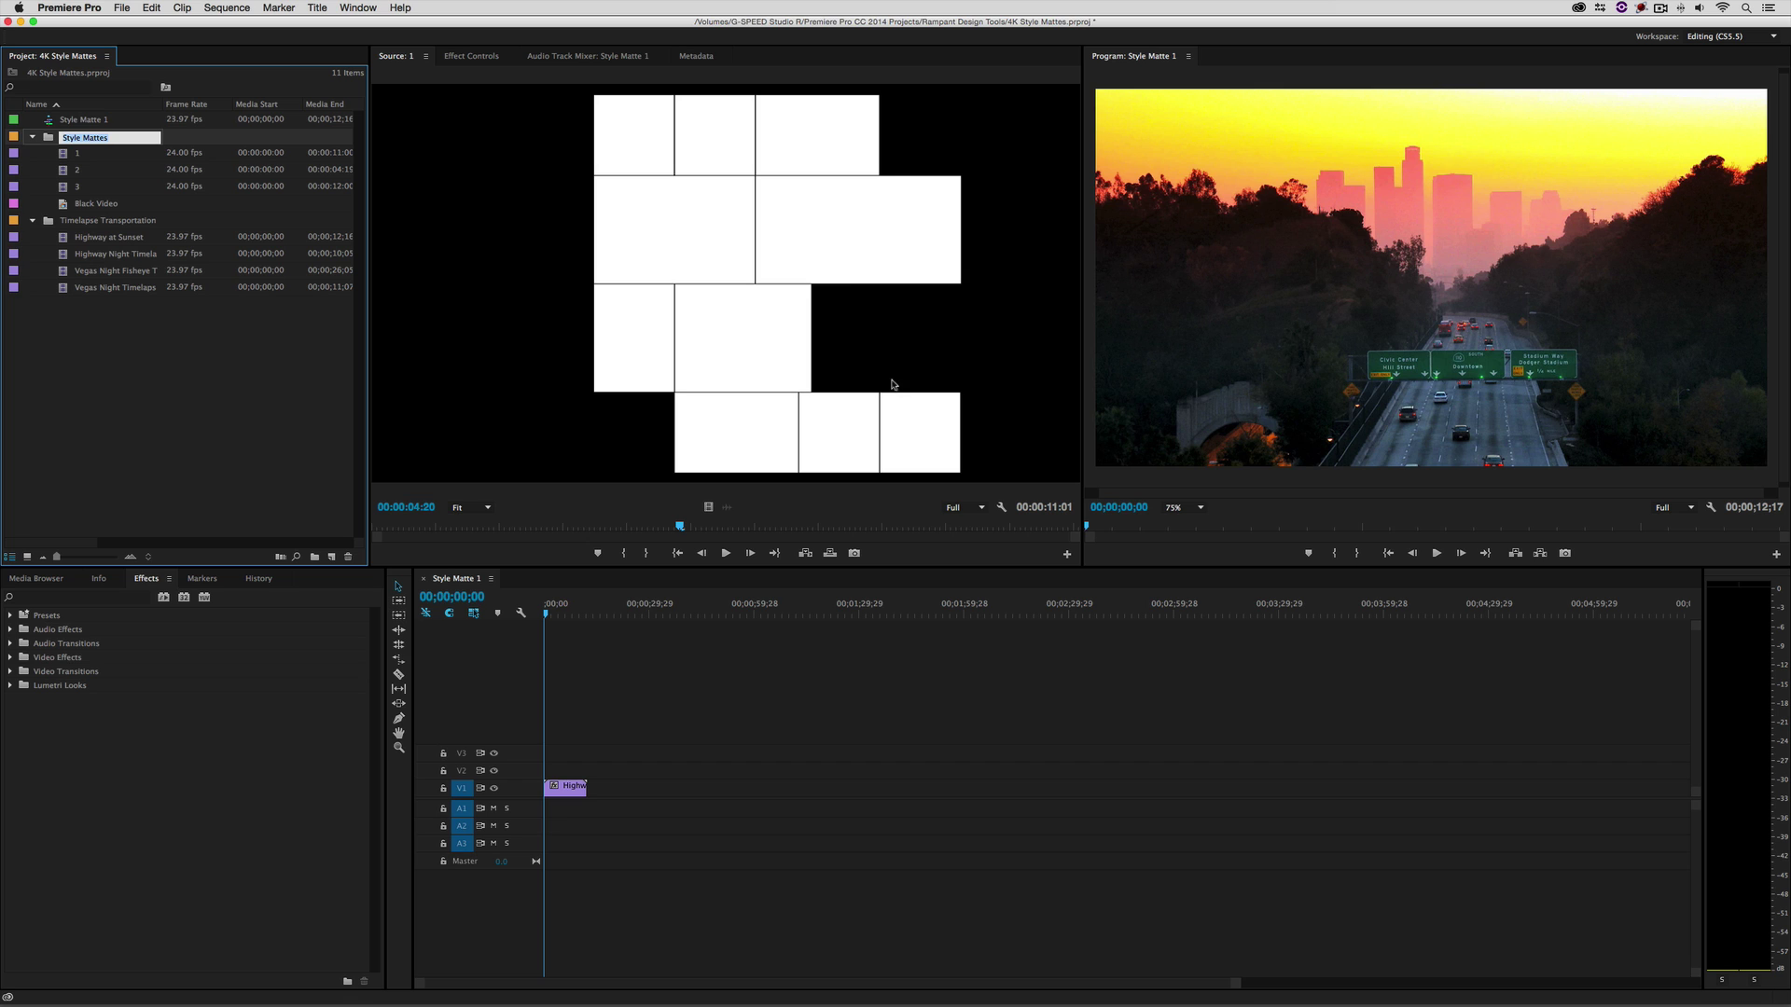
Place matte clip 1, rewound to its first frame, on track V2 at the sequence start above Highway at Sunset.
click(563, 541)
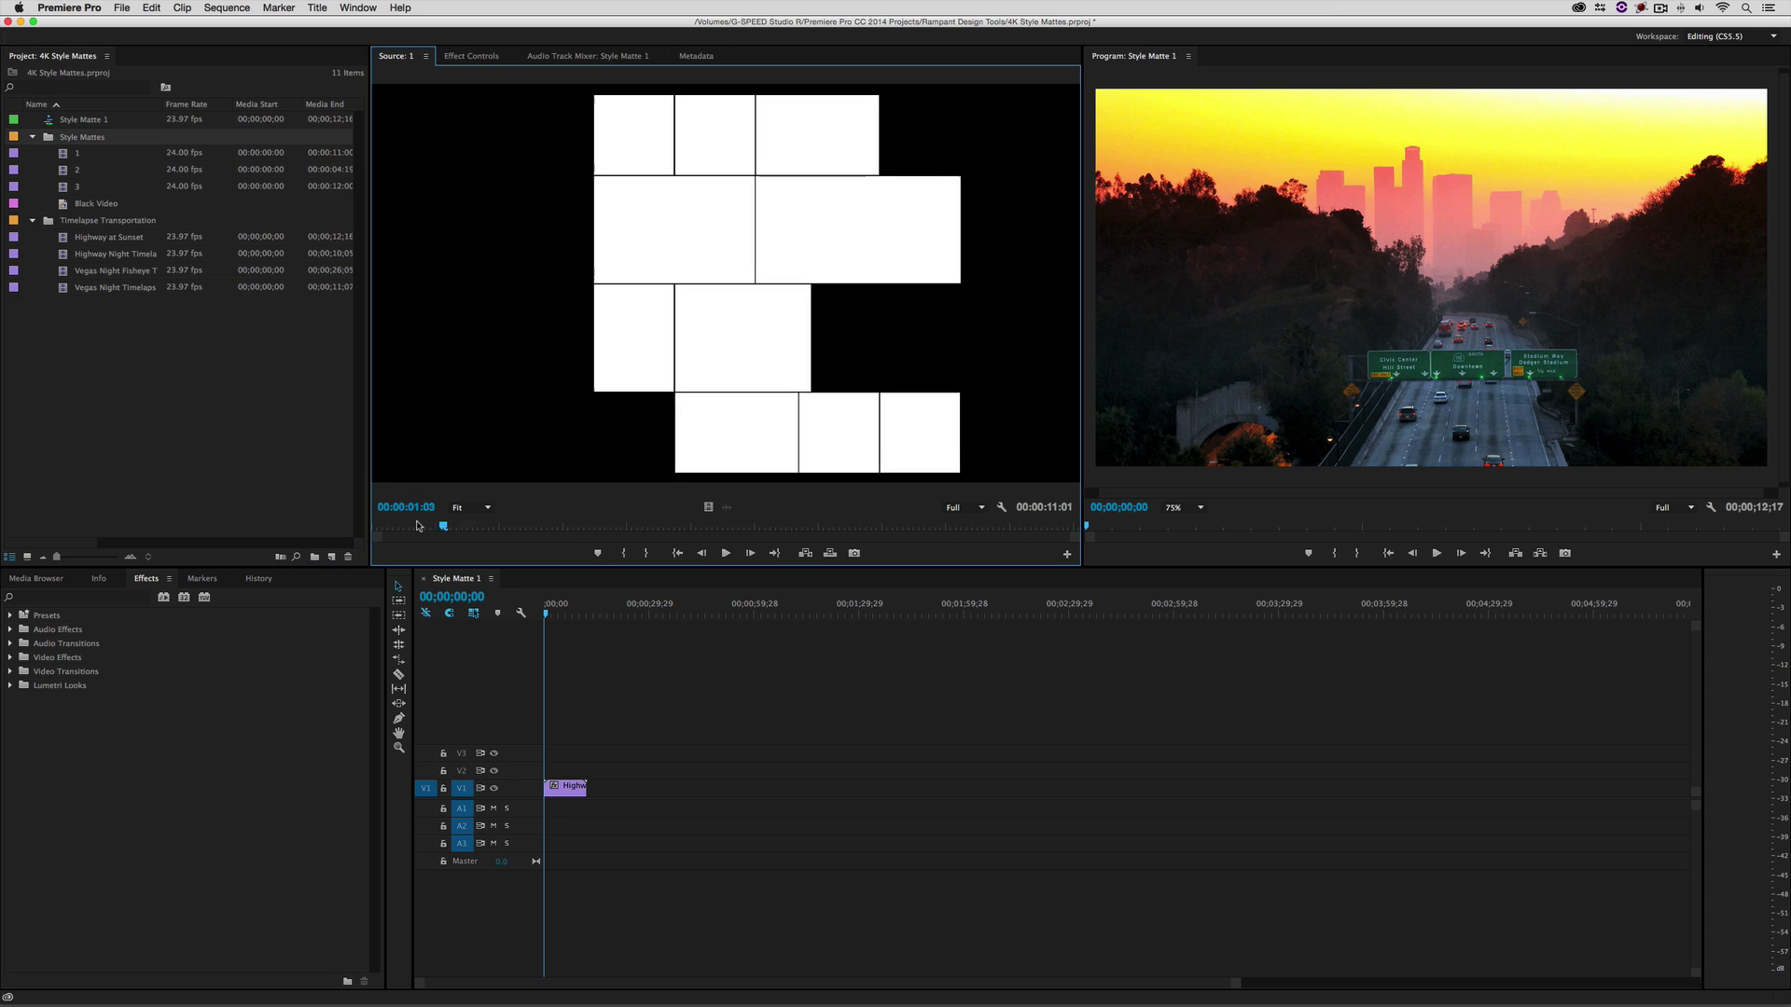
key(Home)
drag(591, 384, 548, 771)
key(equal)
key(equal)
key(equal)
key(equal)
key(equal)
key(equal)
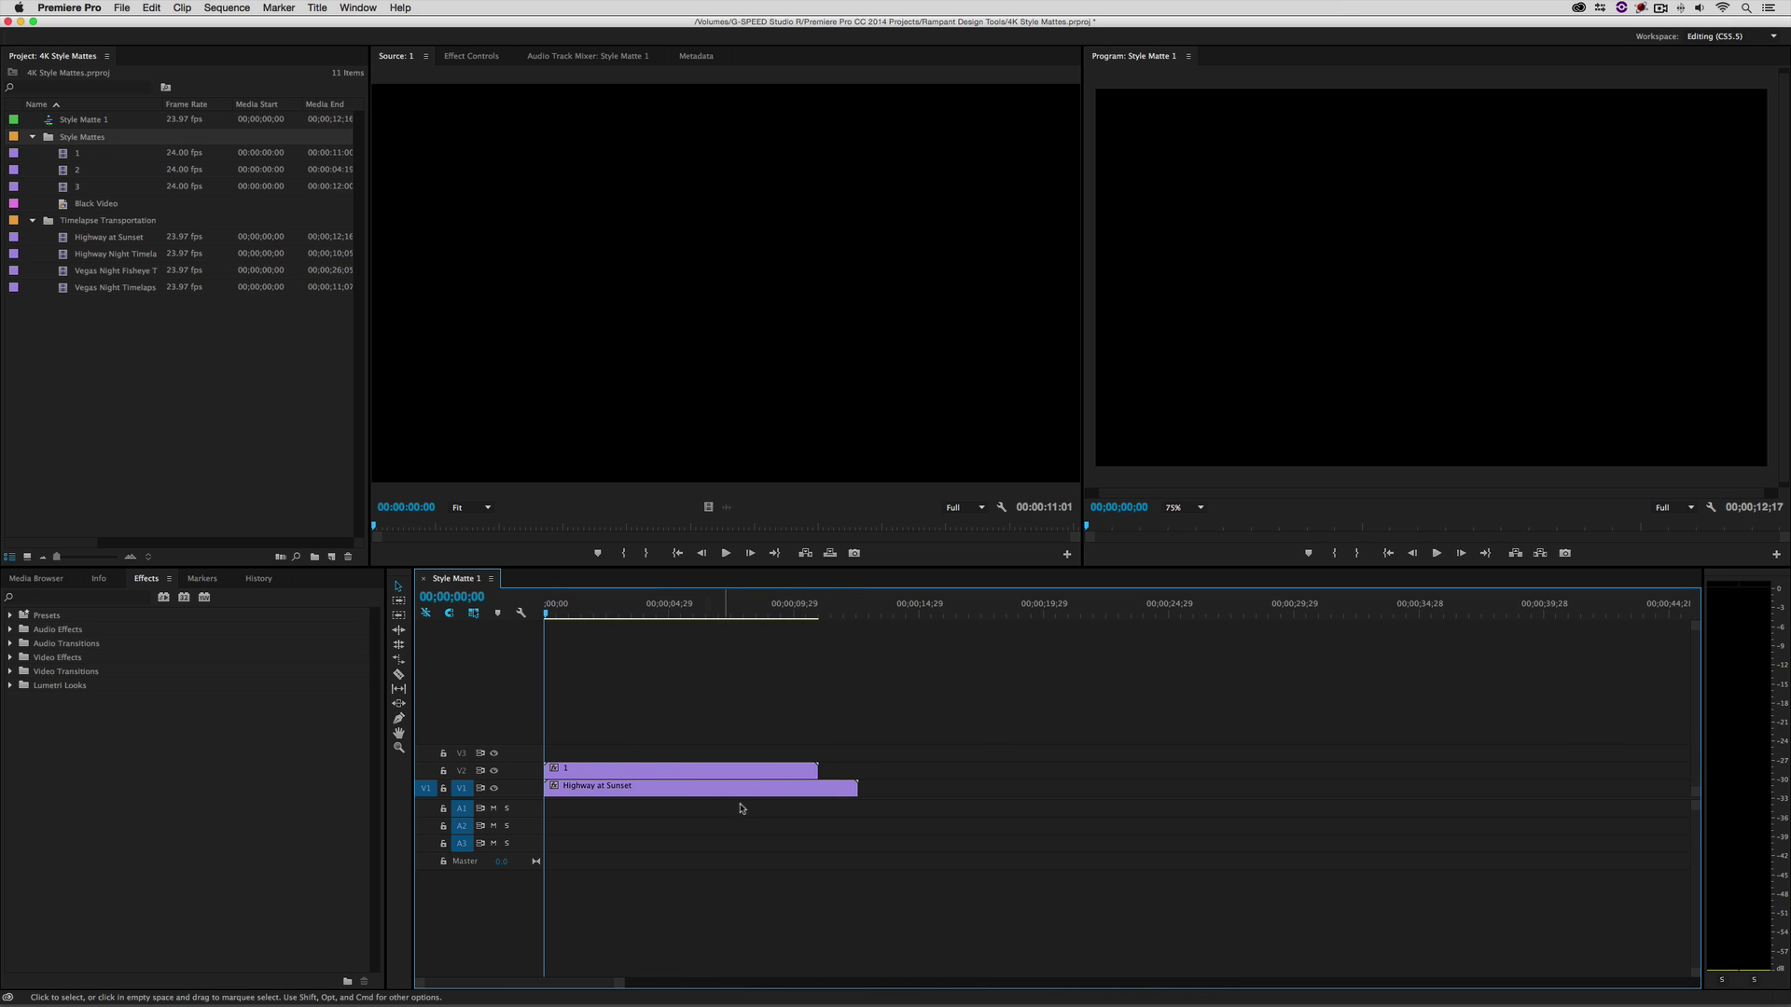
Trim the end of Highway at Sunset to match the matte clip's end and move the playhead to 00;00;05;18.
drag(855, 789, 817, 789)
click(651, 613)
drag(665, 612, 684, 613)
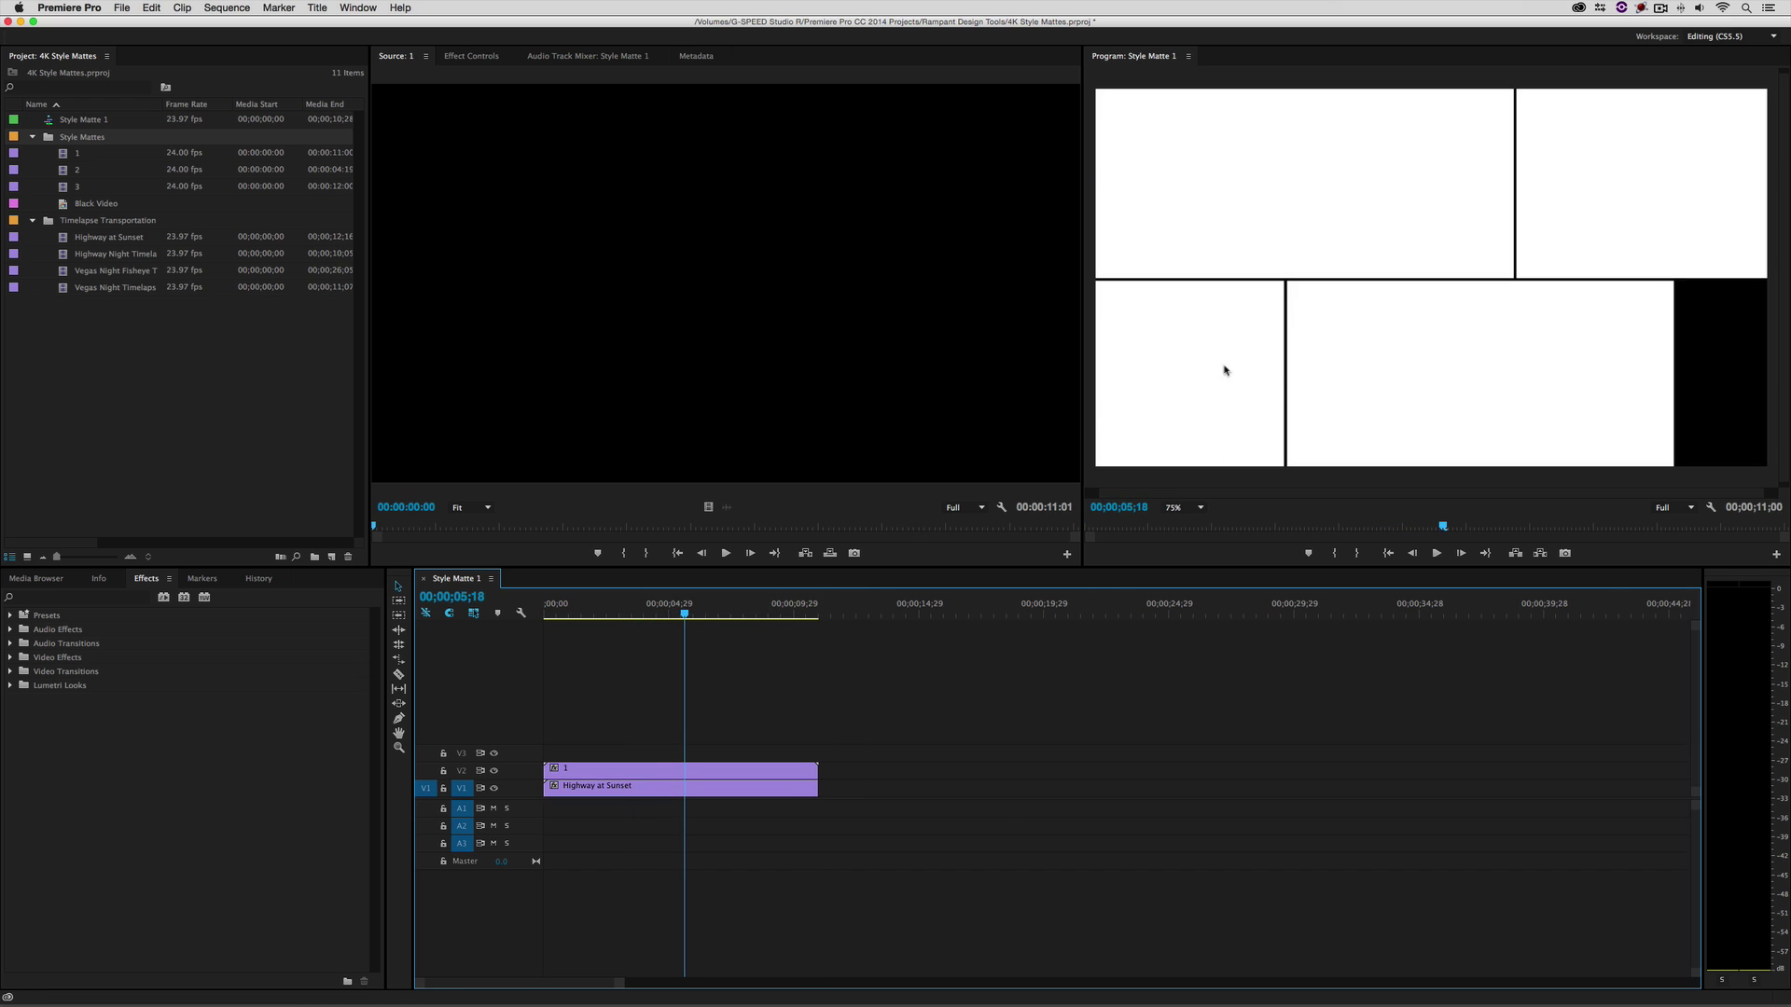
Select the matte clip's Motion effect and display its full frame outline with the program monitor at 10% magnification.
click(1173, 509)
click(1183, 521)
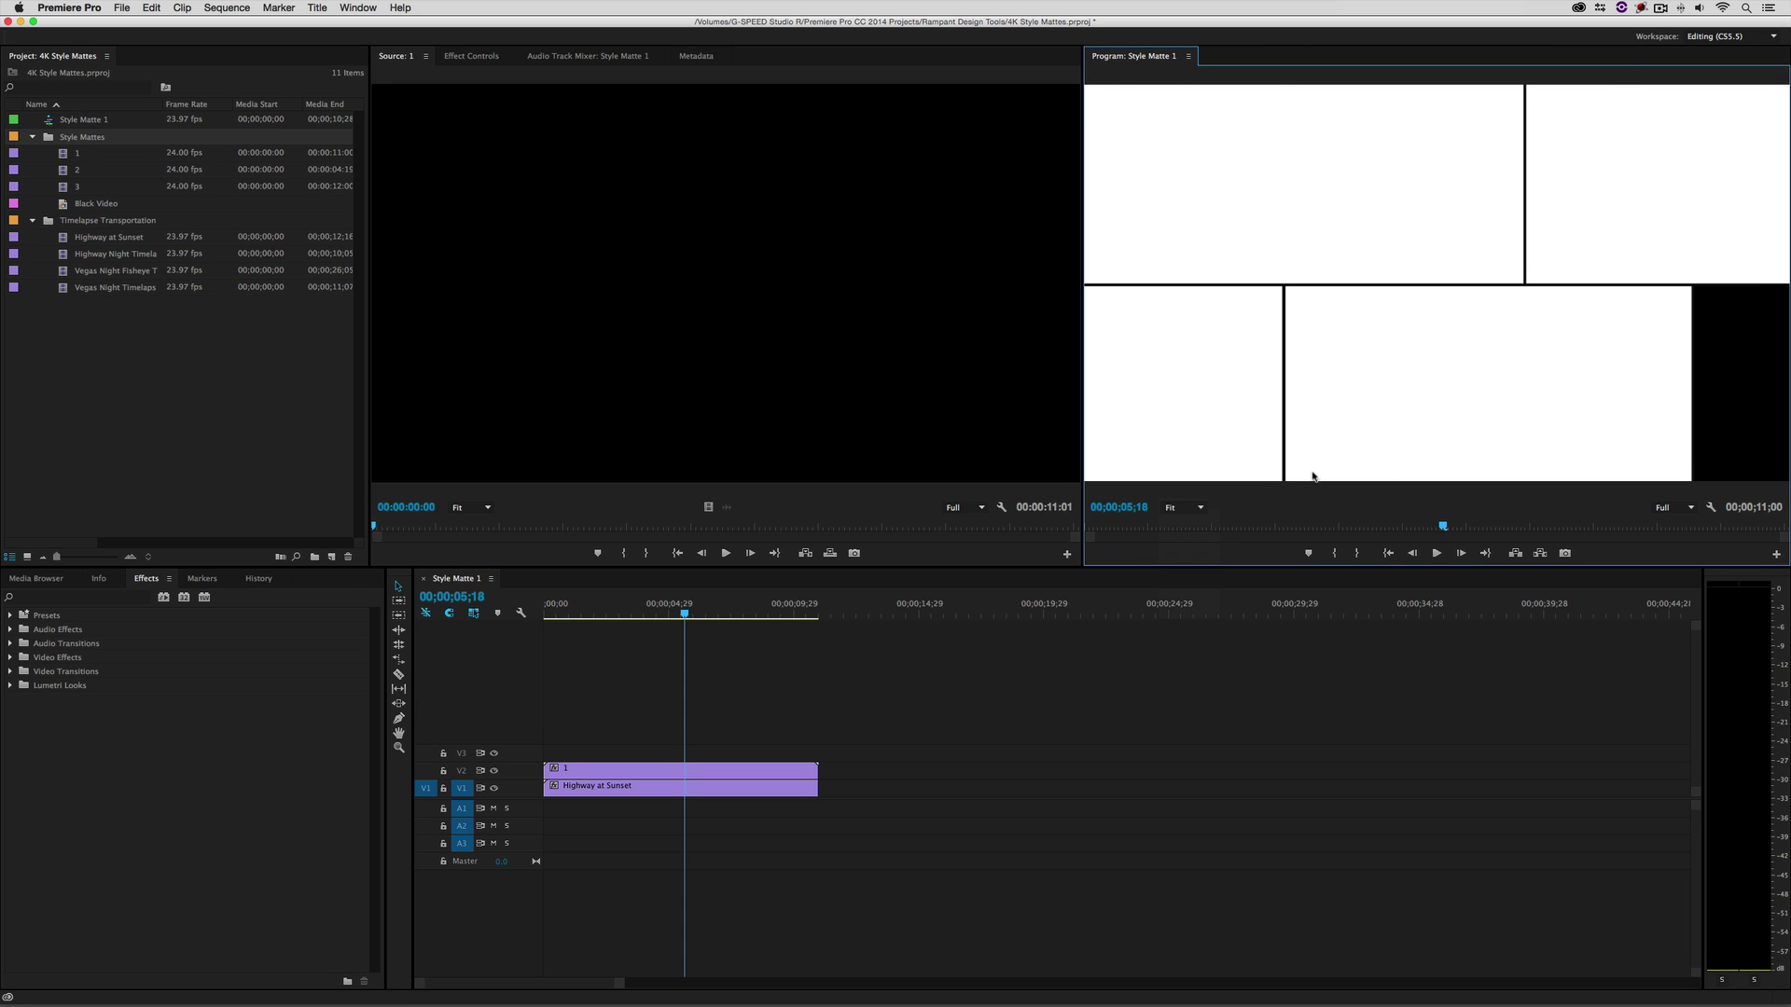
click(1189, 512)
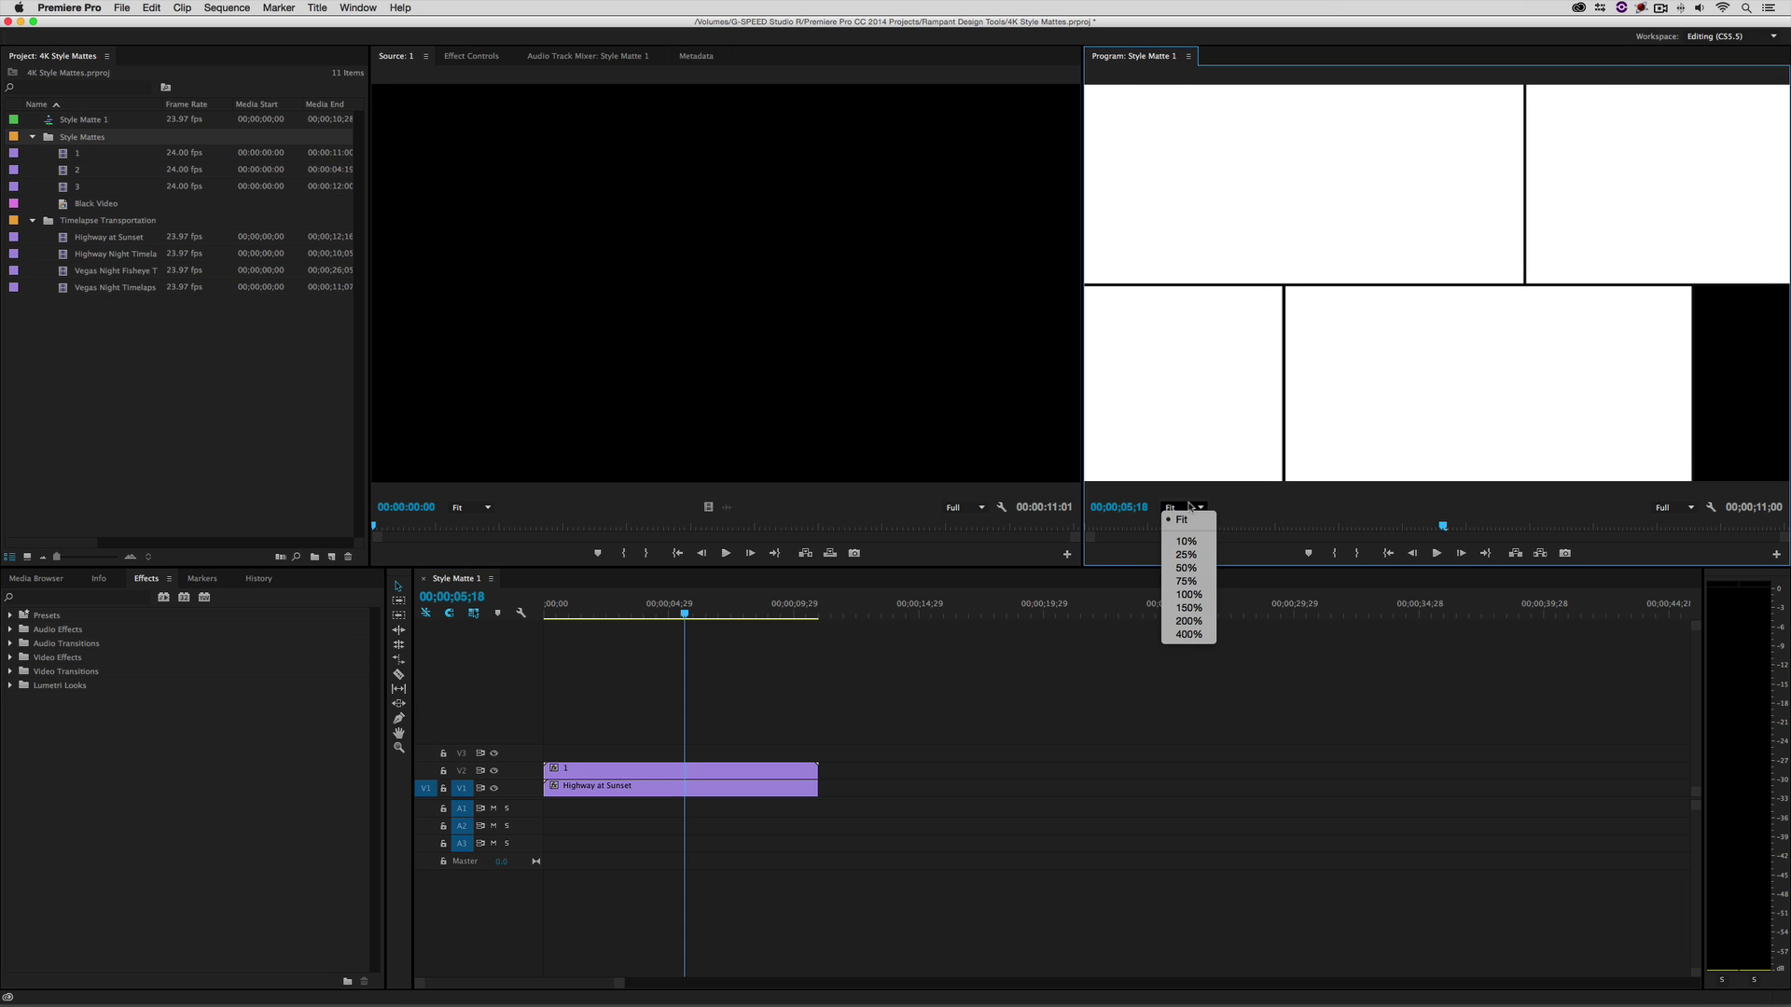
click(1184, 563)
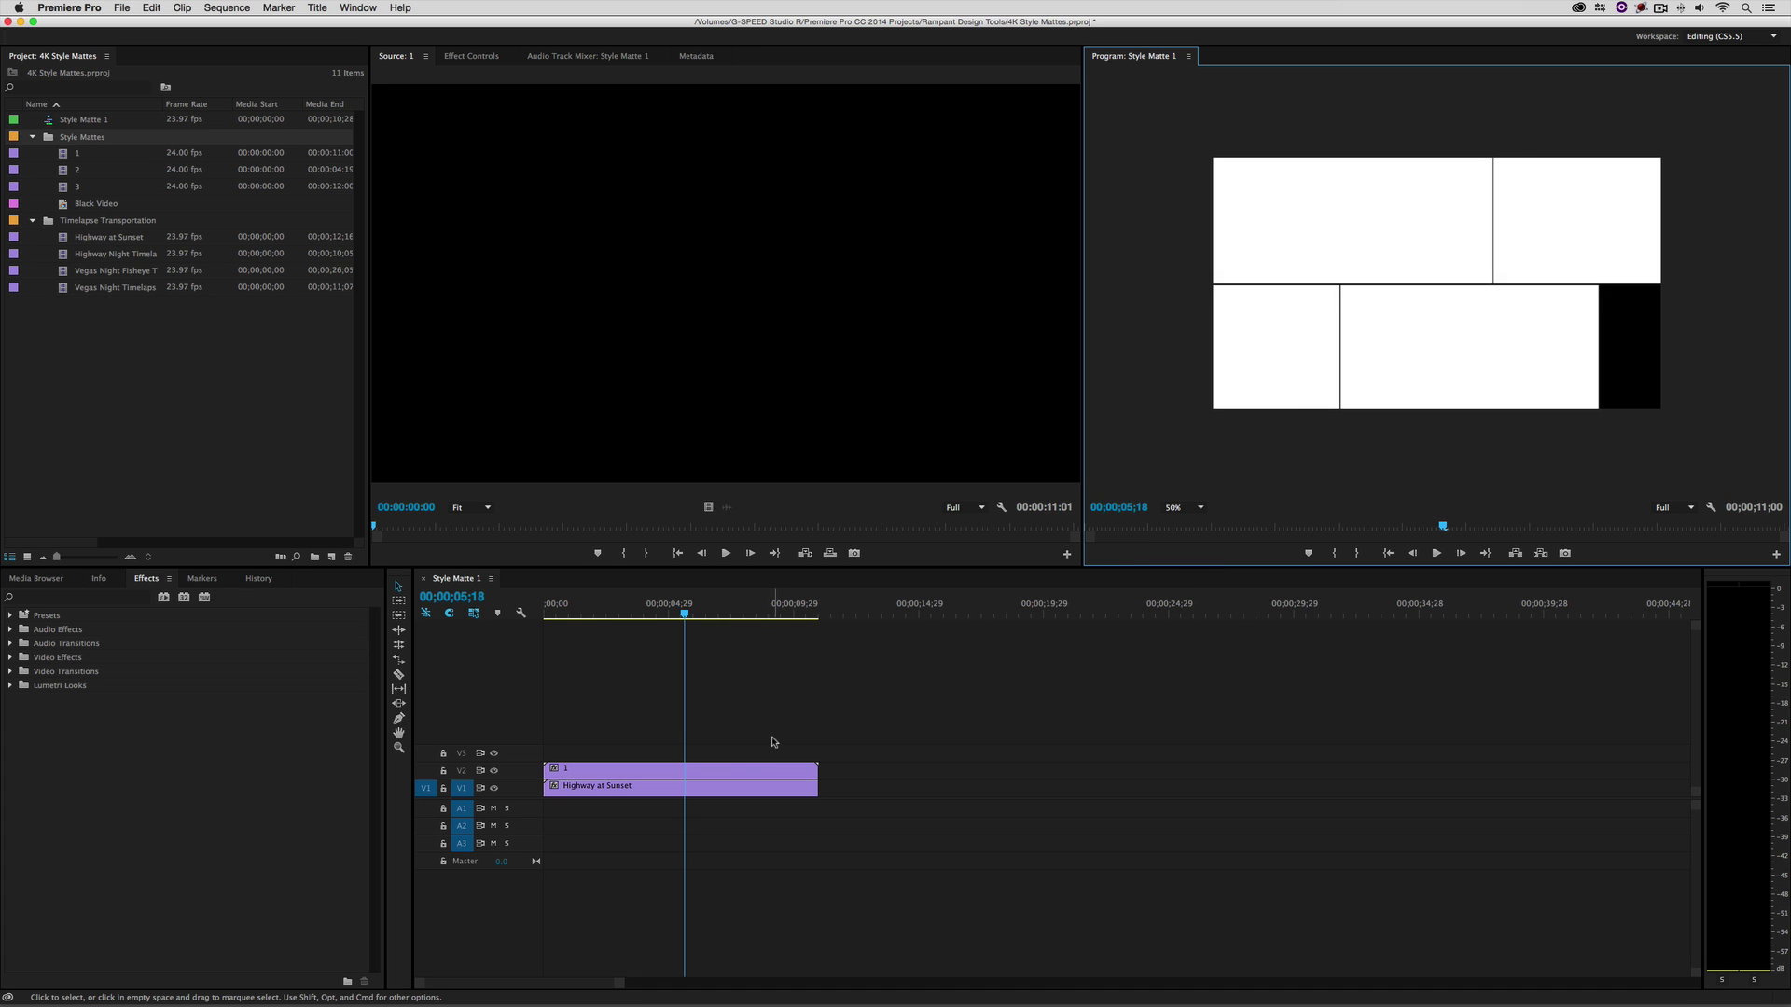
double_click(774, 769)
click(579, 58)
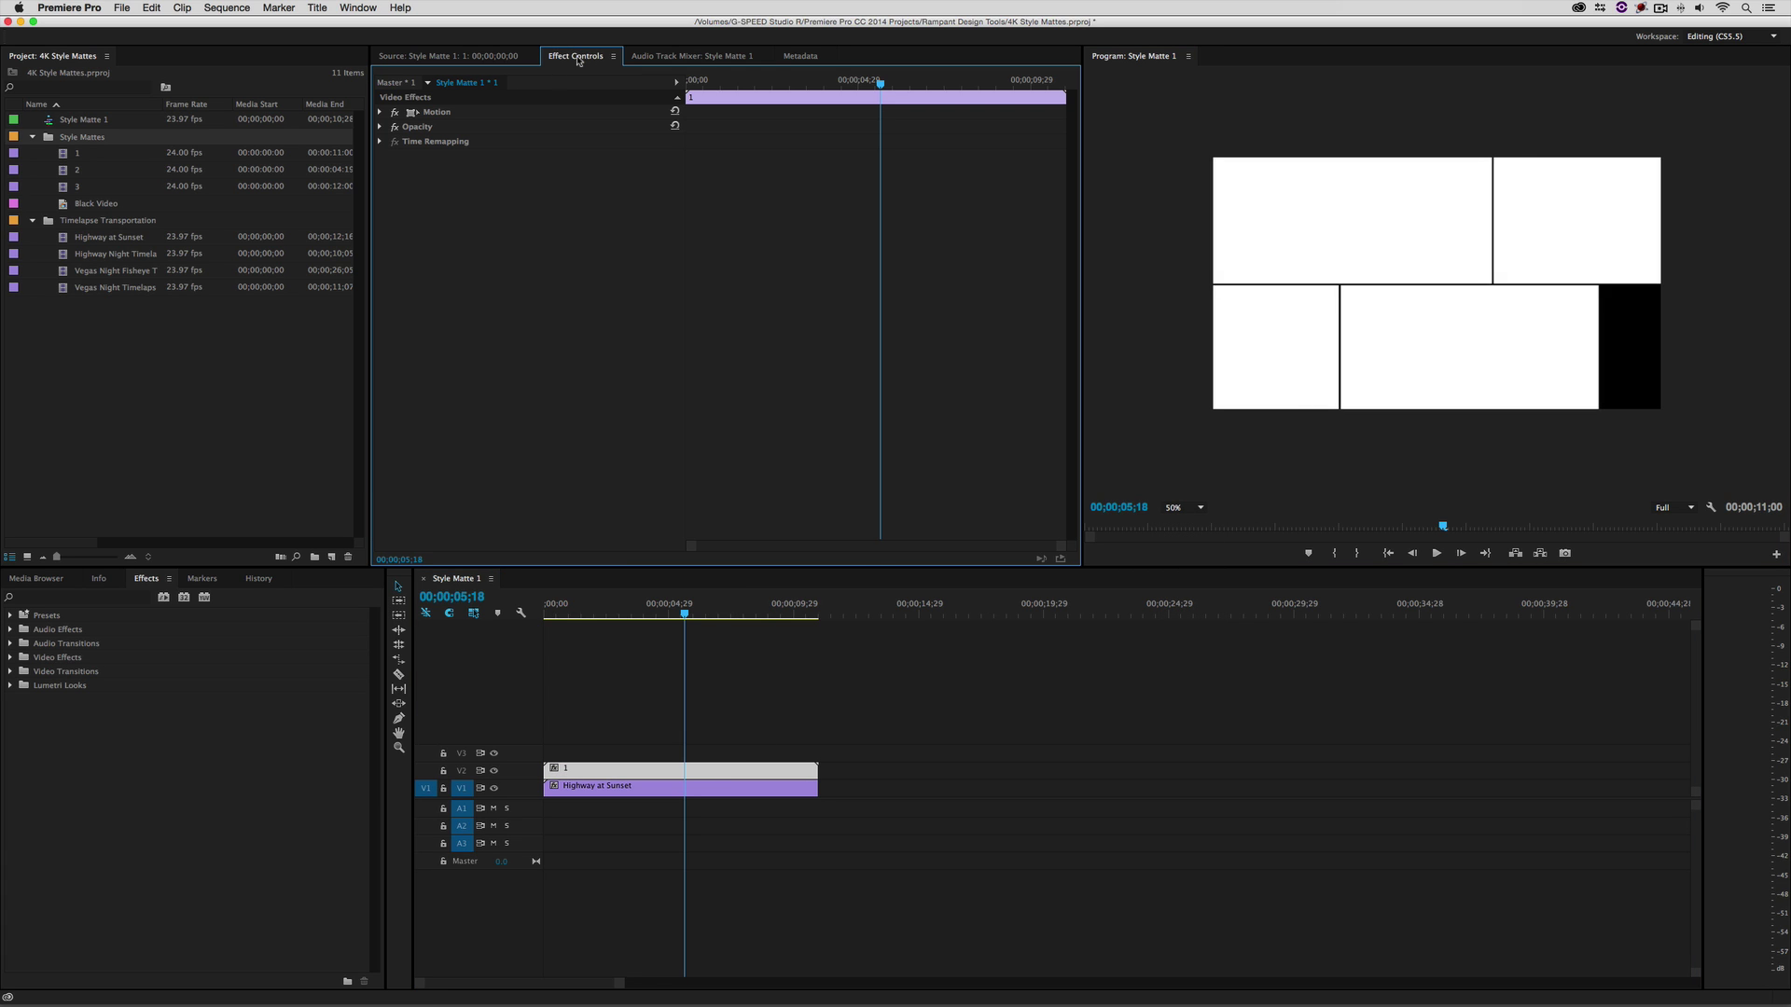
click(437, 113)
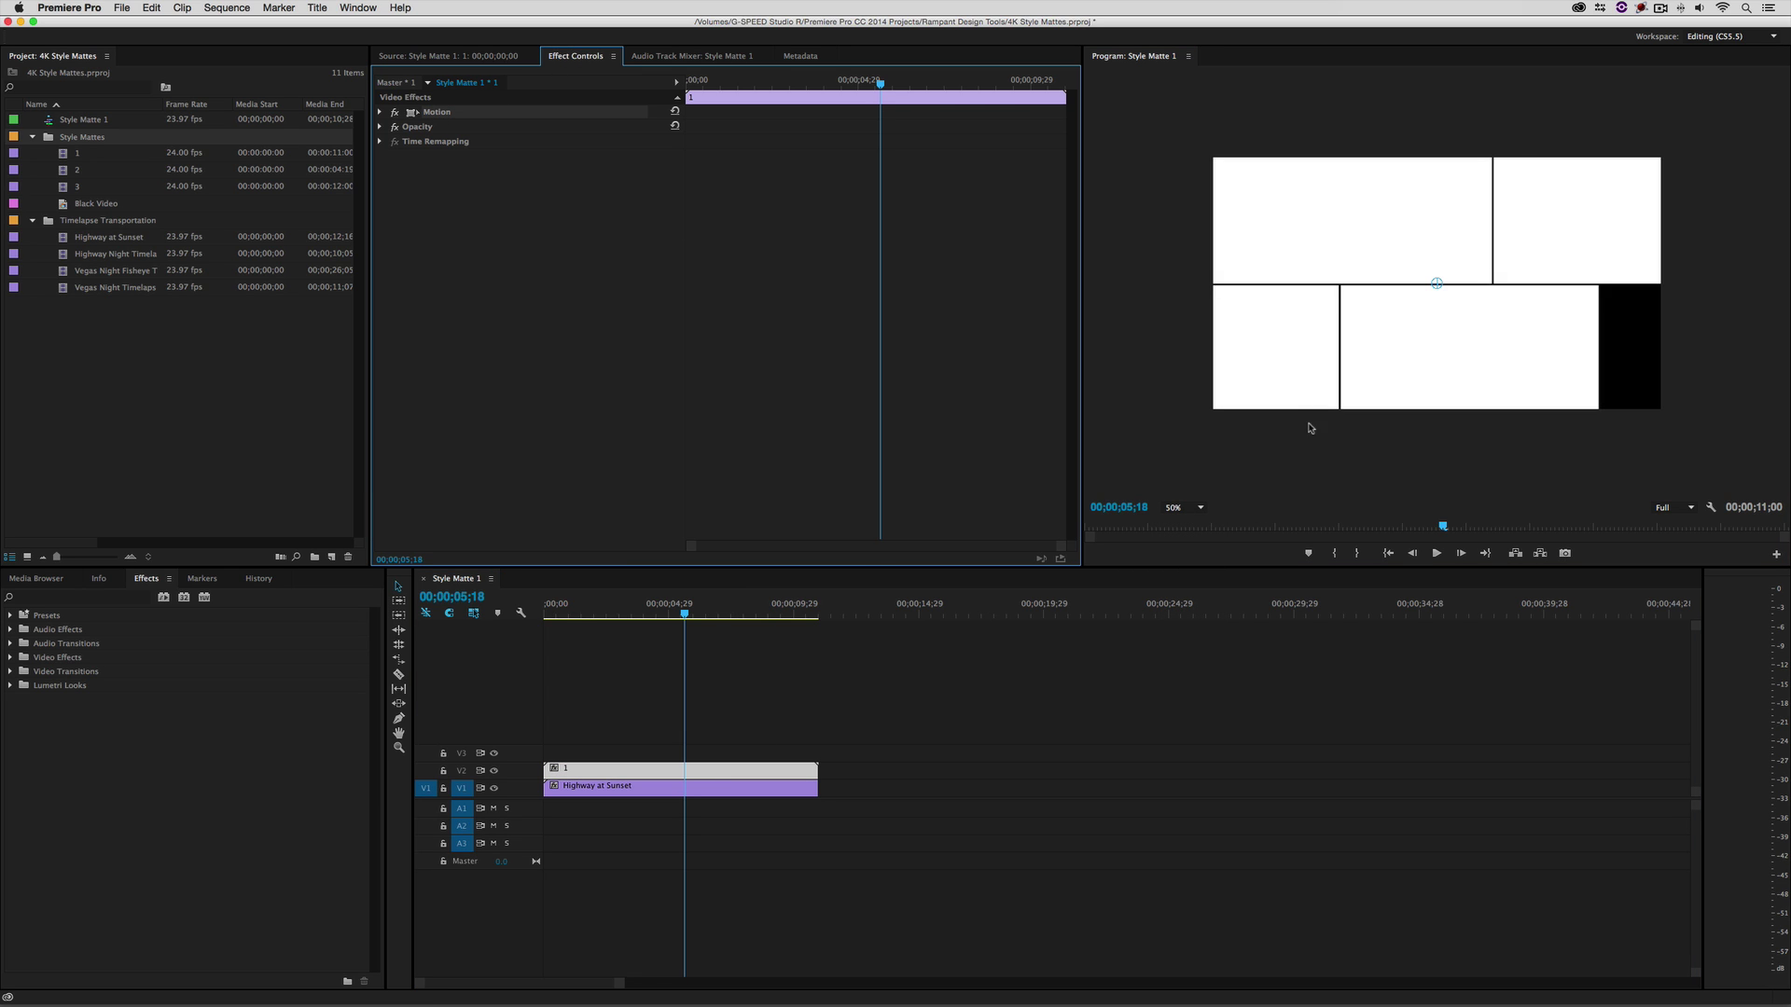
click(1201, 507)
click(1187, 539)
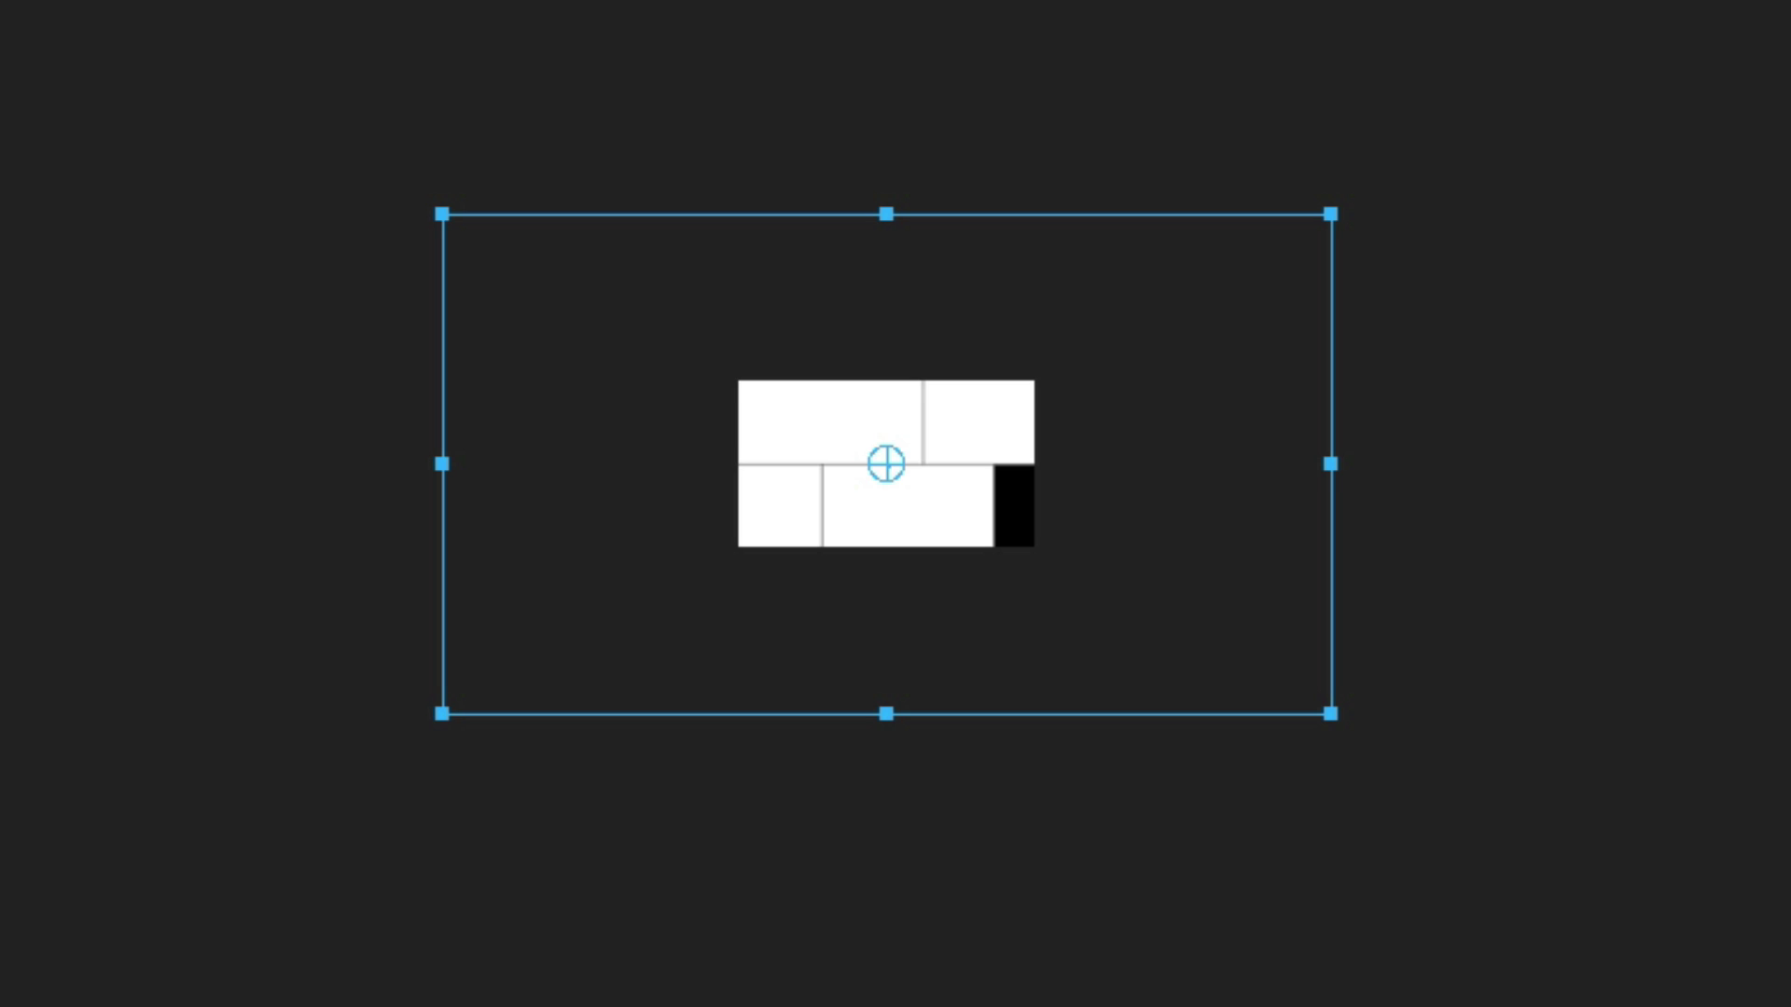
Set the matte clip's scale to 33.3 and move the playhead to 00;00;03;07.
click(542, 141)
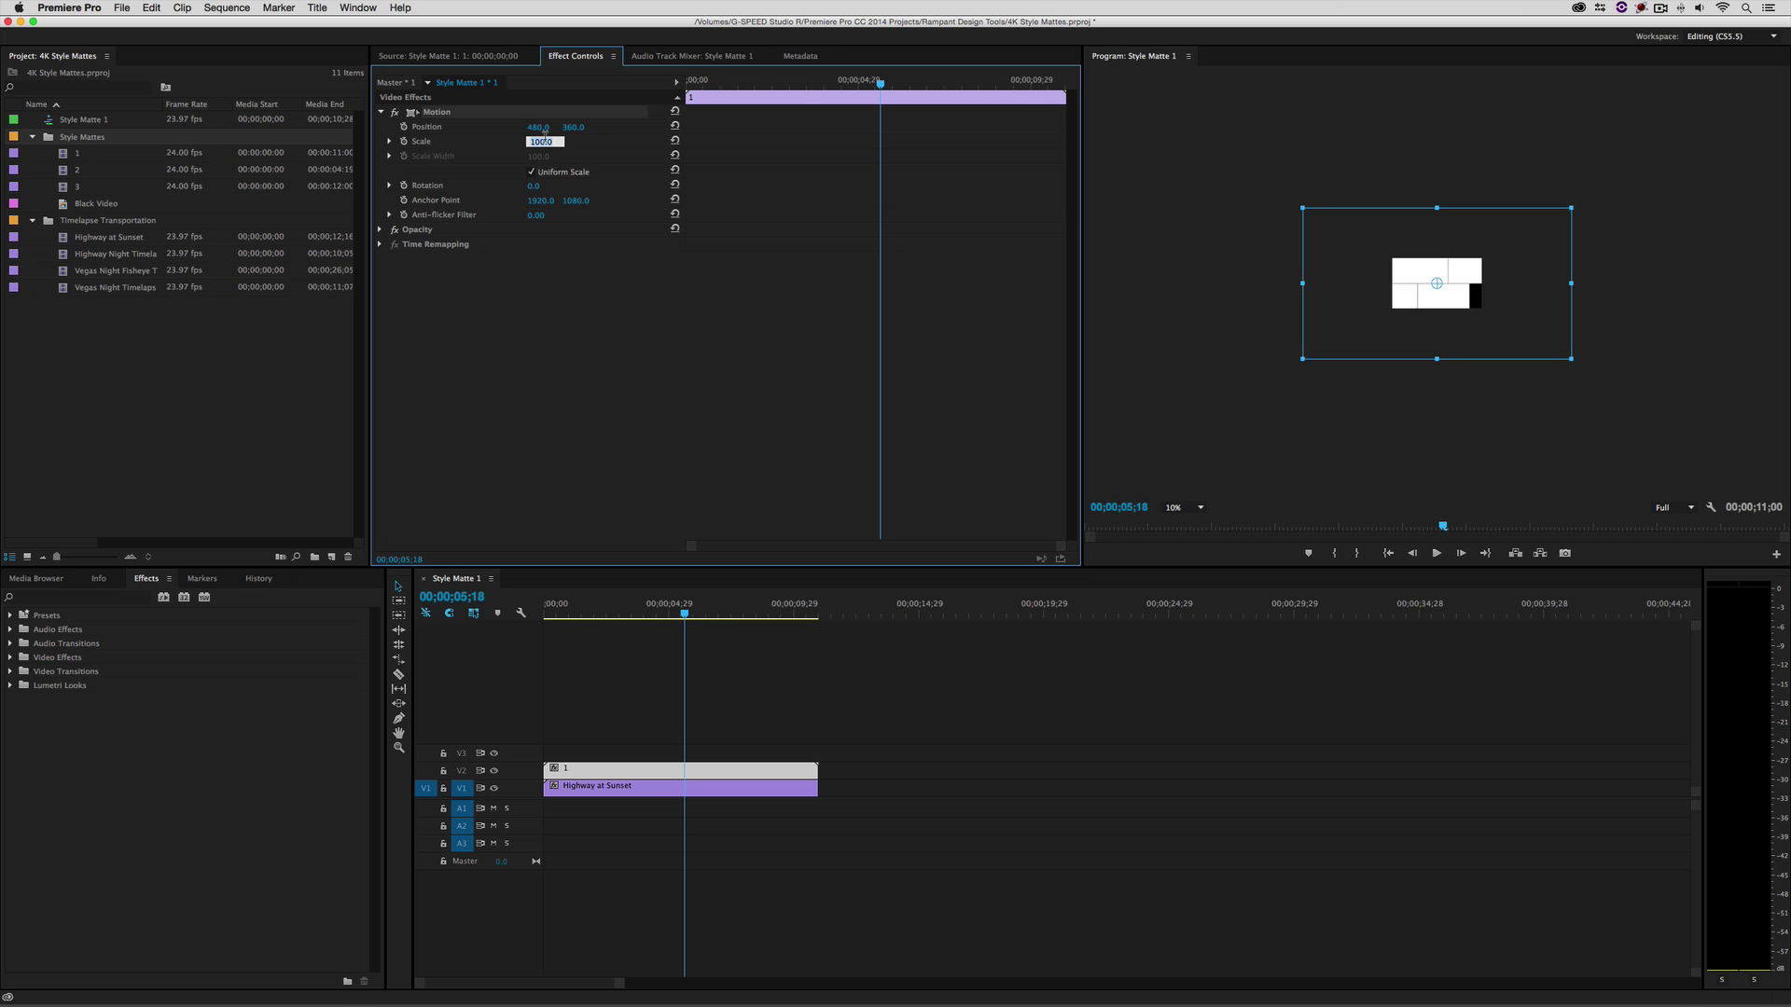
text(33.5)
key(Return)
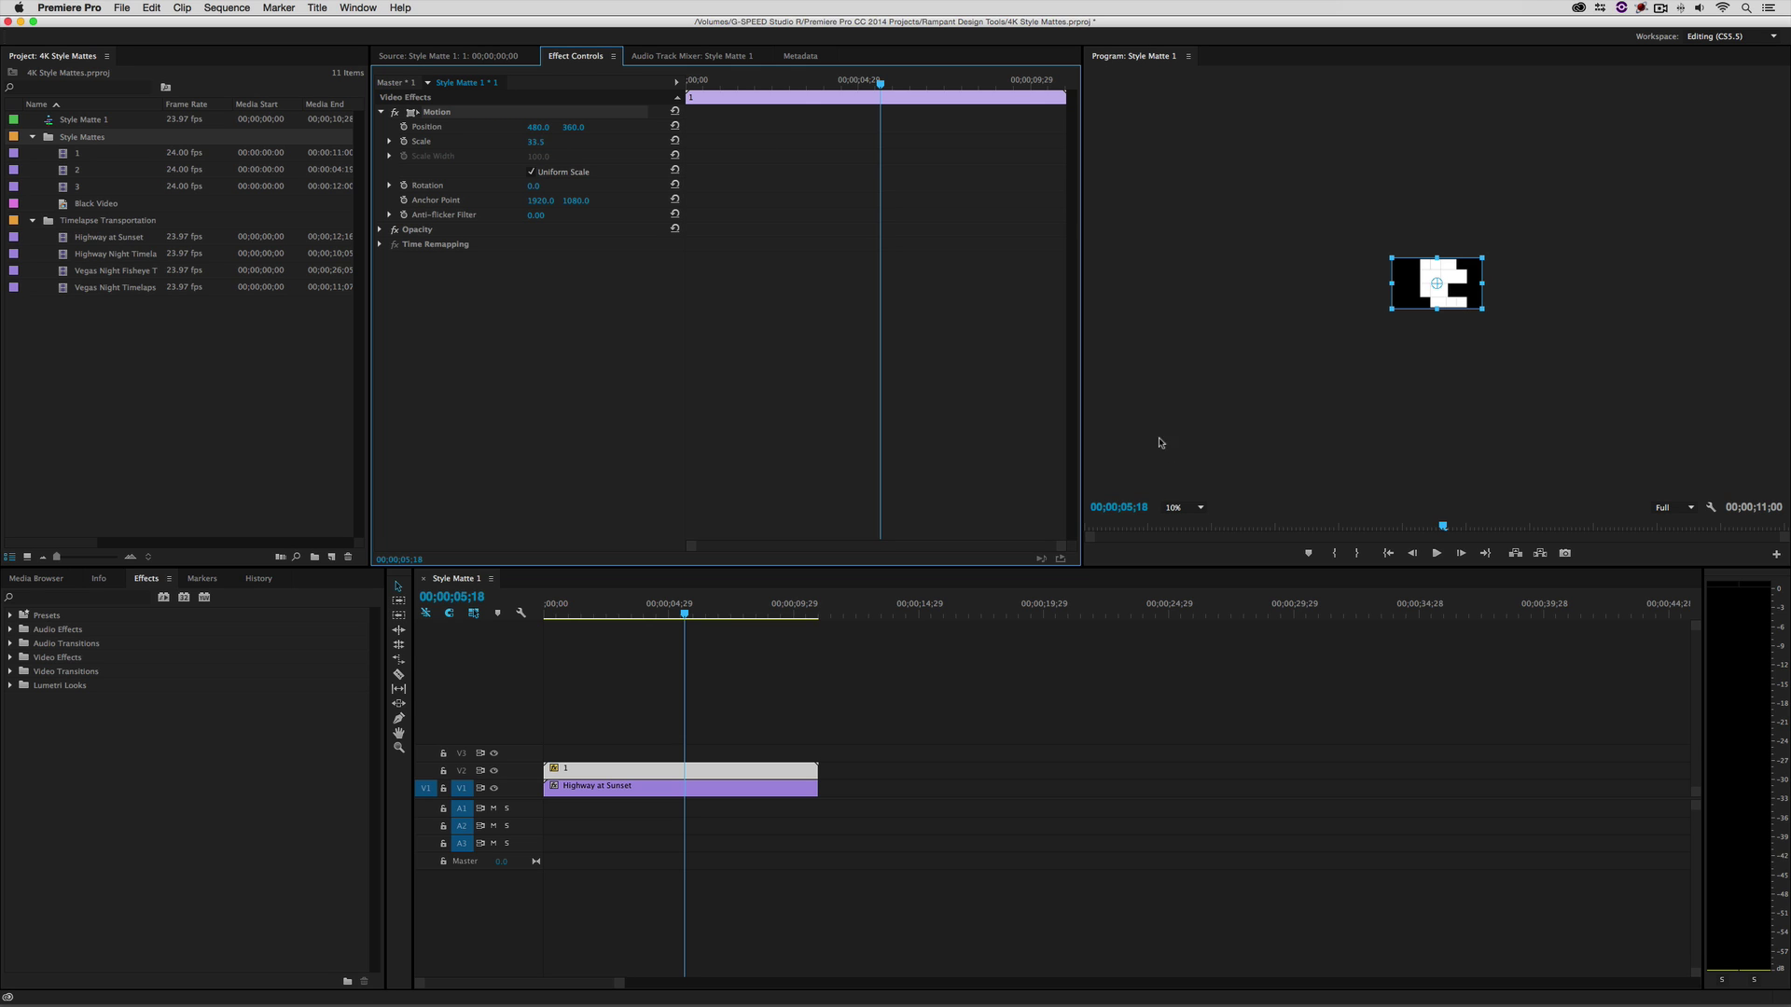
click(1179, 508)
click(1179, 521)
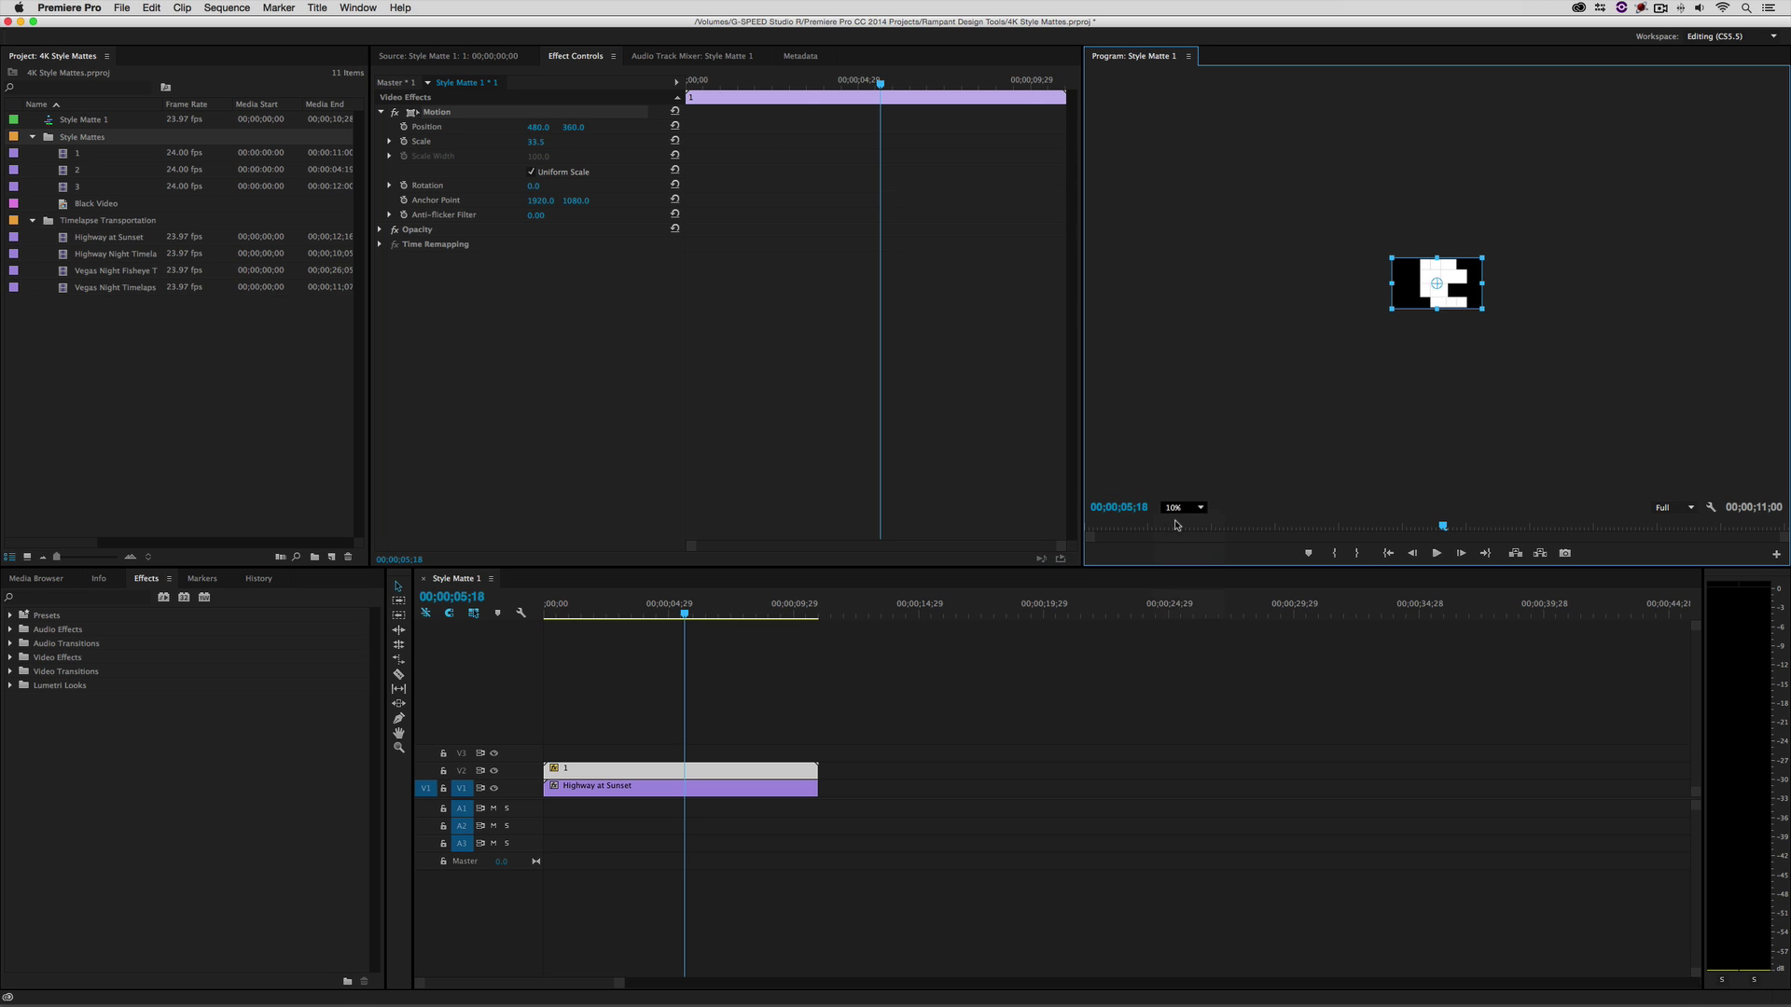
drag(699, 613, 630, 633)
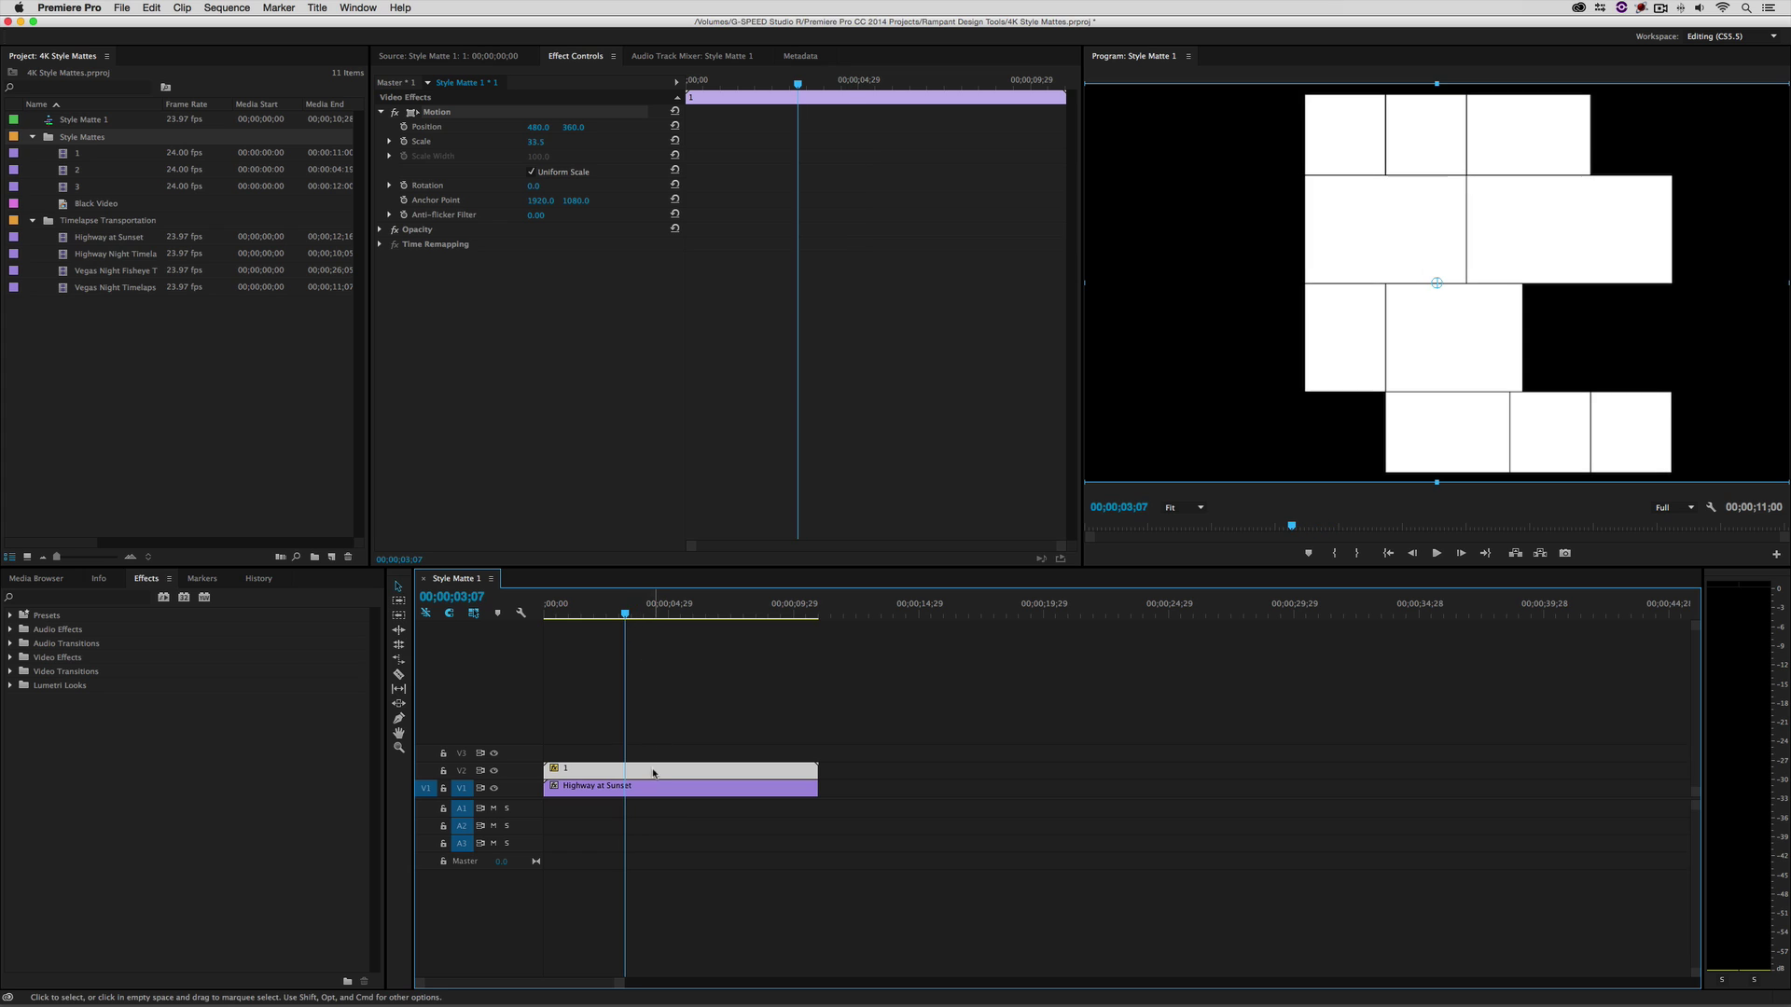
Find the Track Matte Key effect and apply it to the Highway at Sunset clip on V1.
click(630, 791)
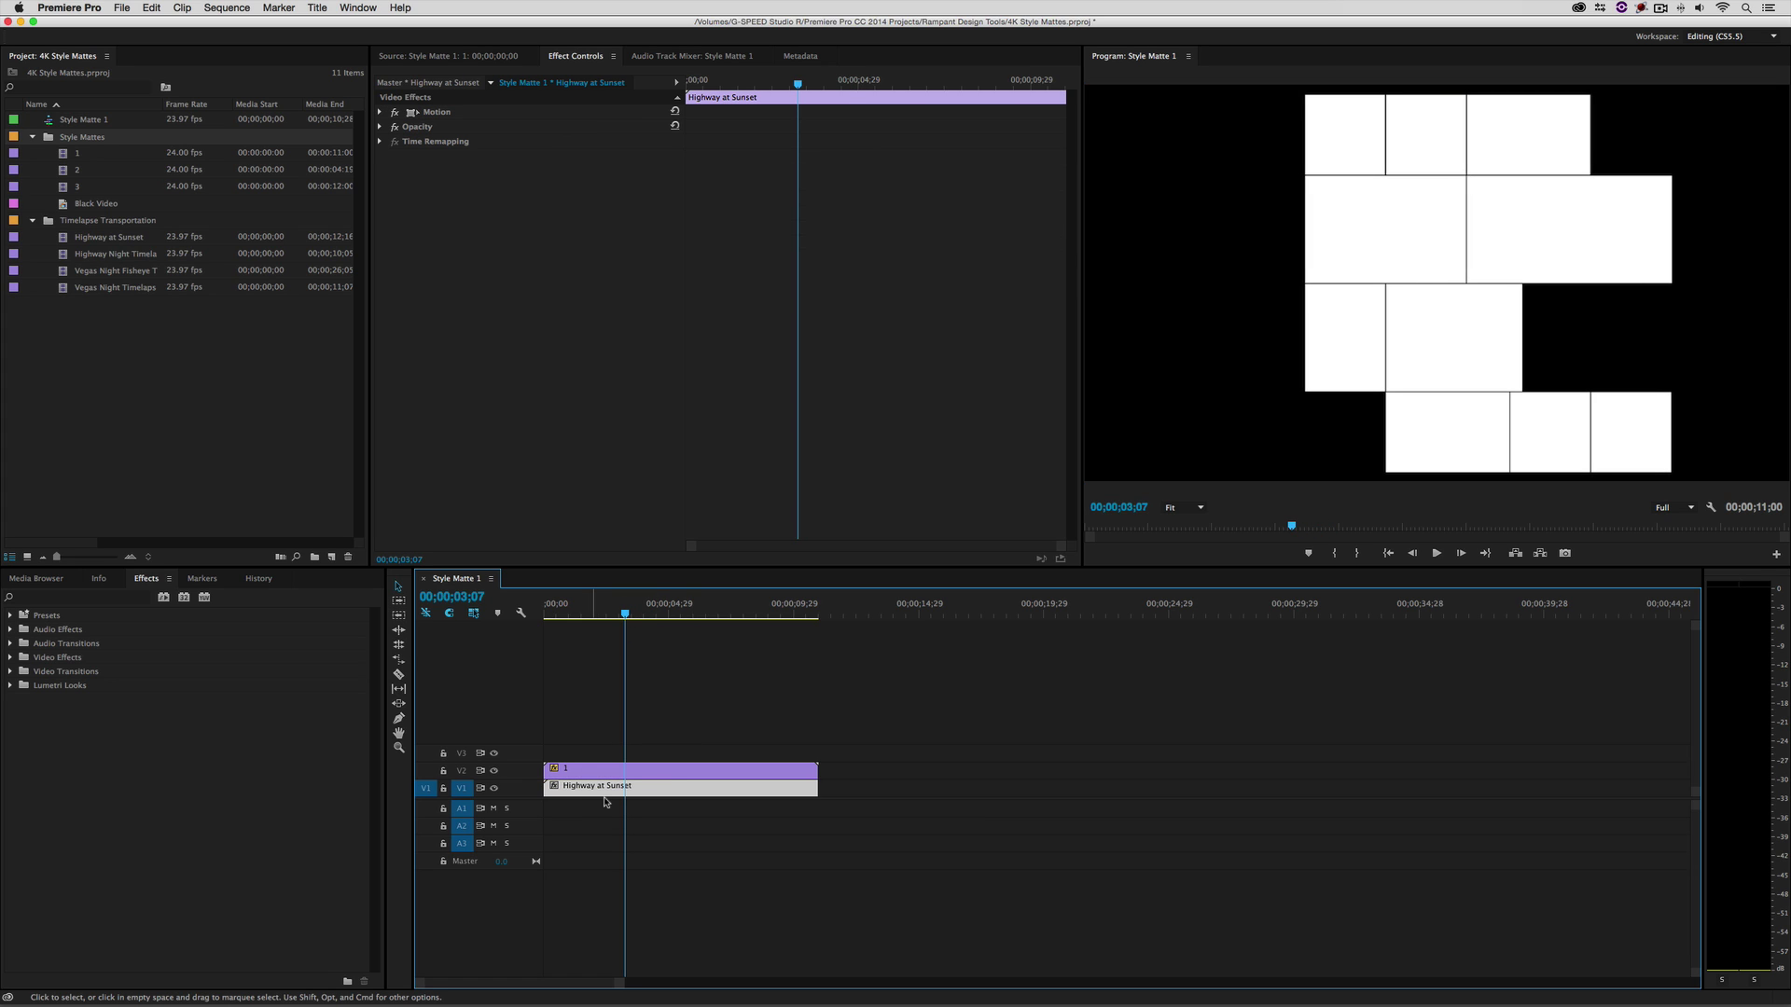
click(85, 597)
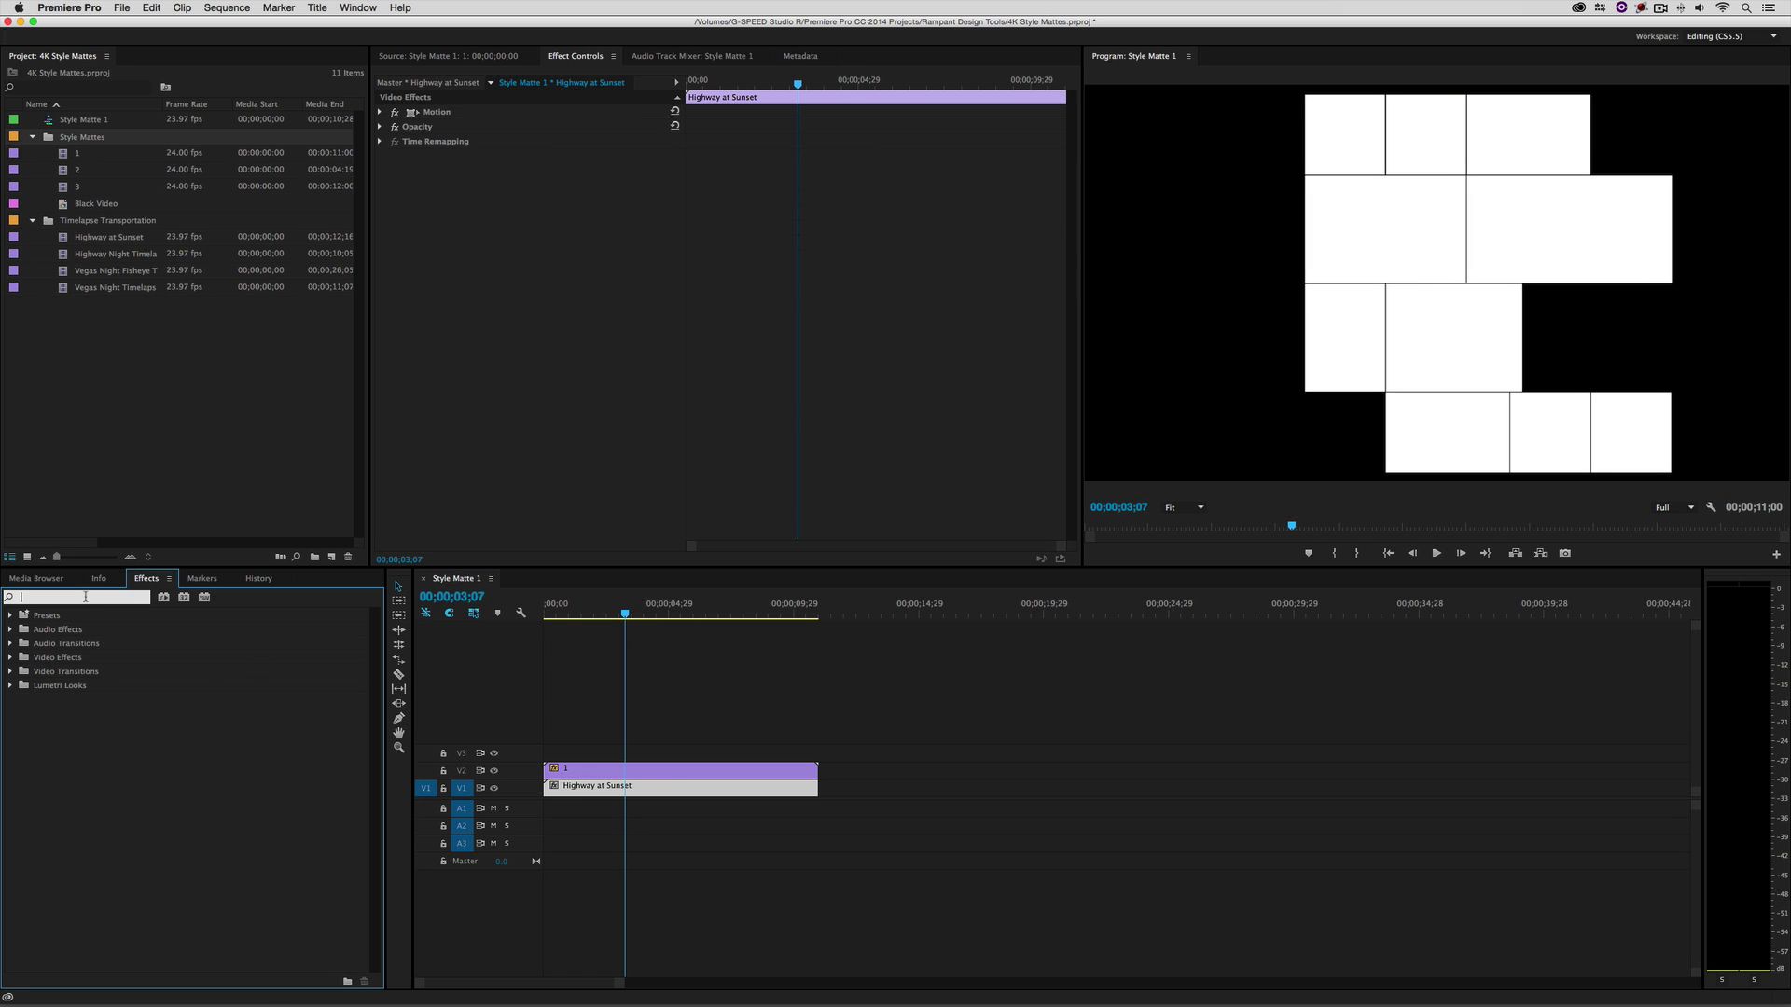
text(track m)
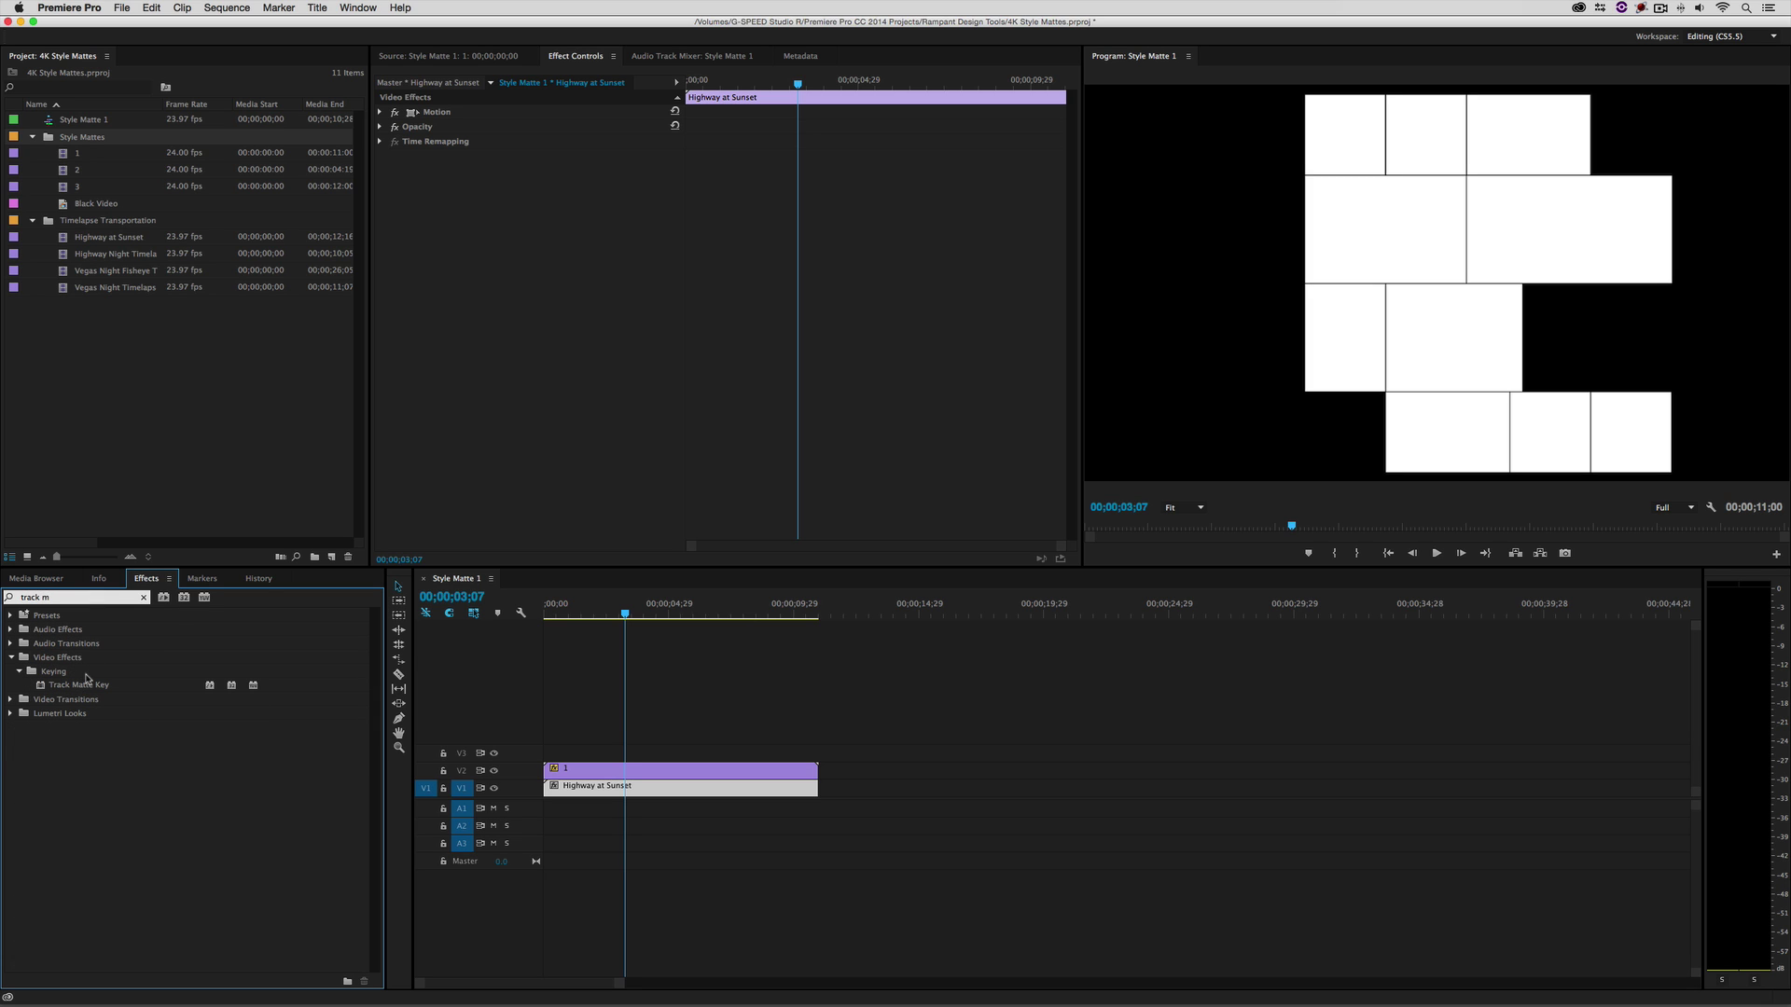
click(40, 688)
drag(40, 688, 638, 788)
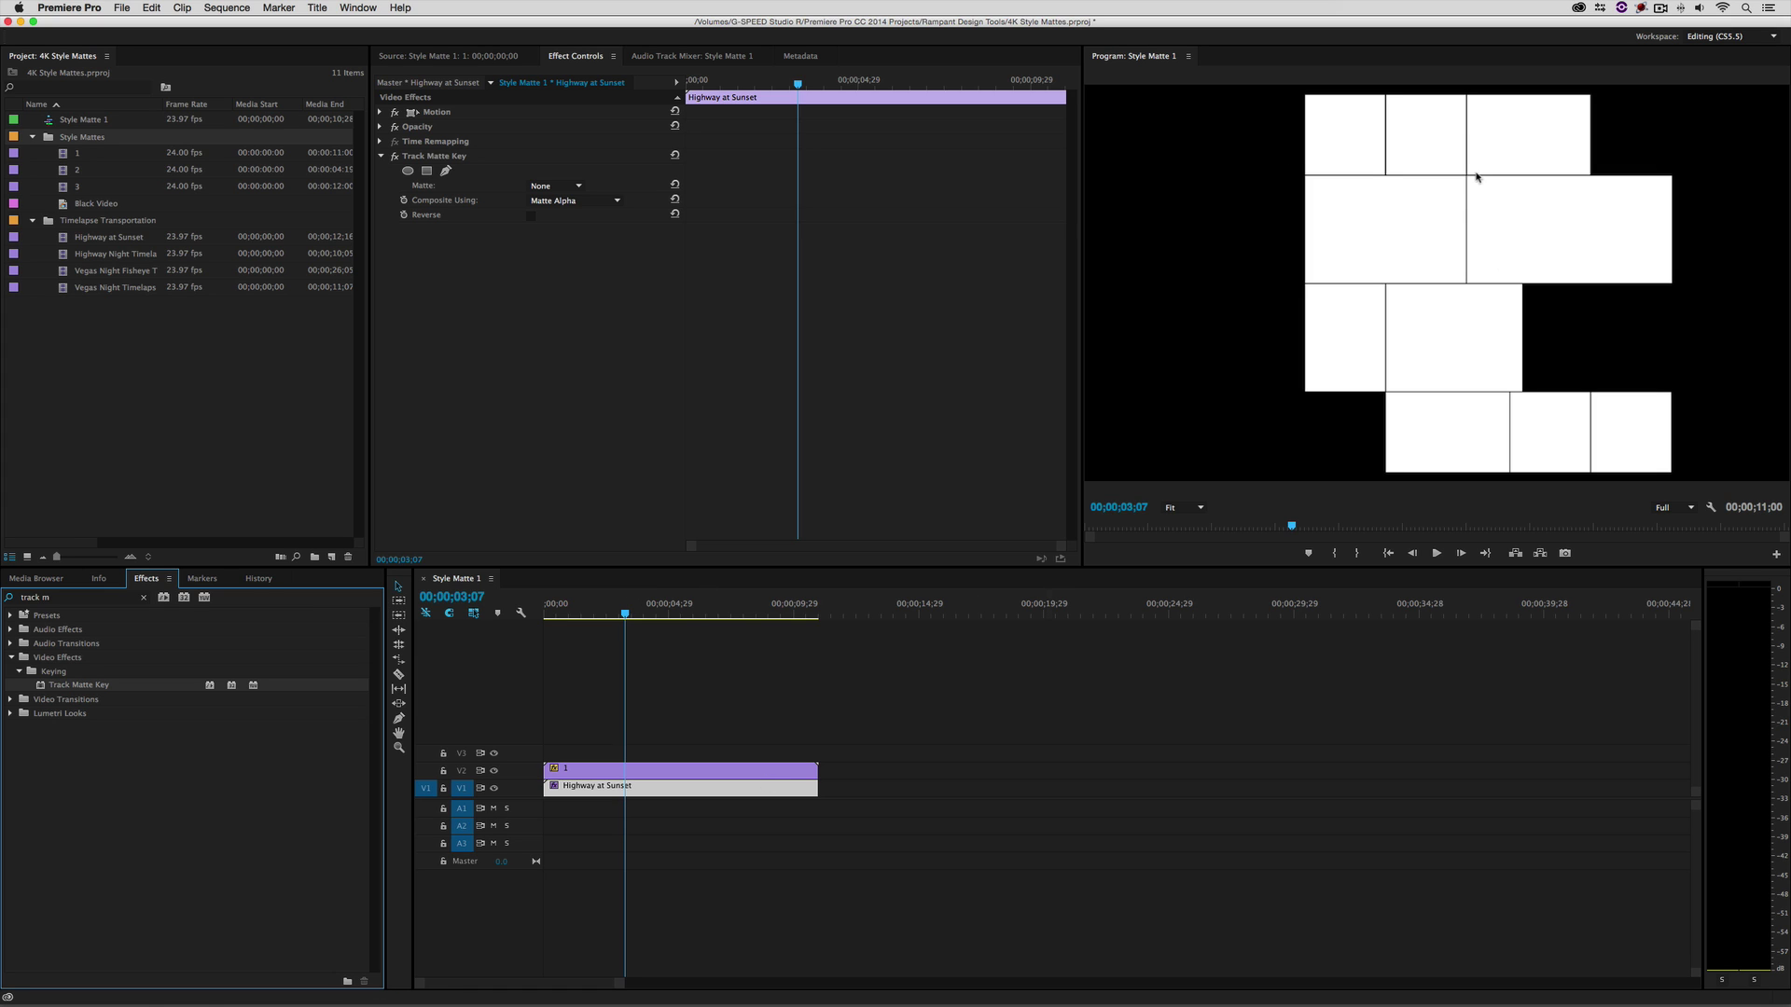
Briefly hide track V2 to check the footage beneath, and set the Track Matte Key to composite using Matte Luma.
click(495, 771)
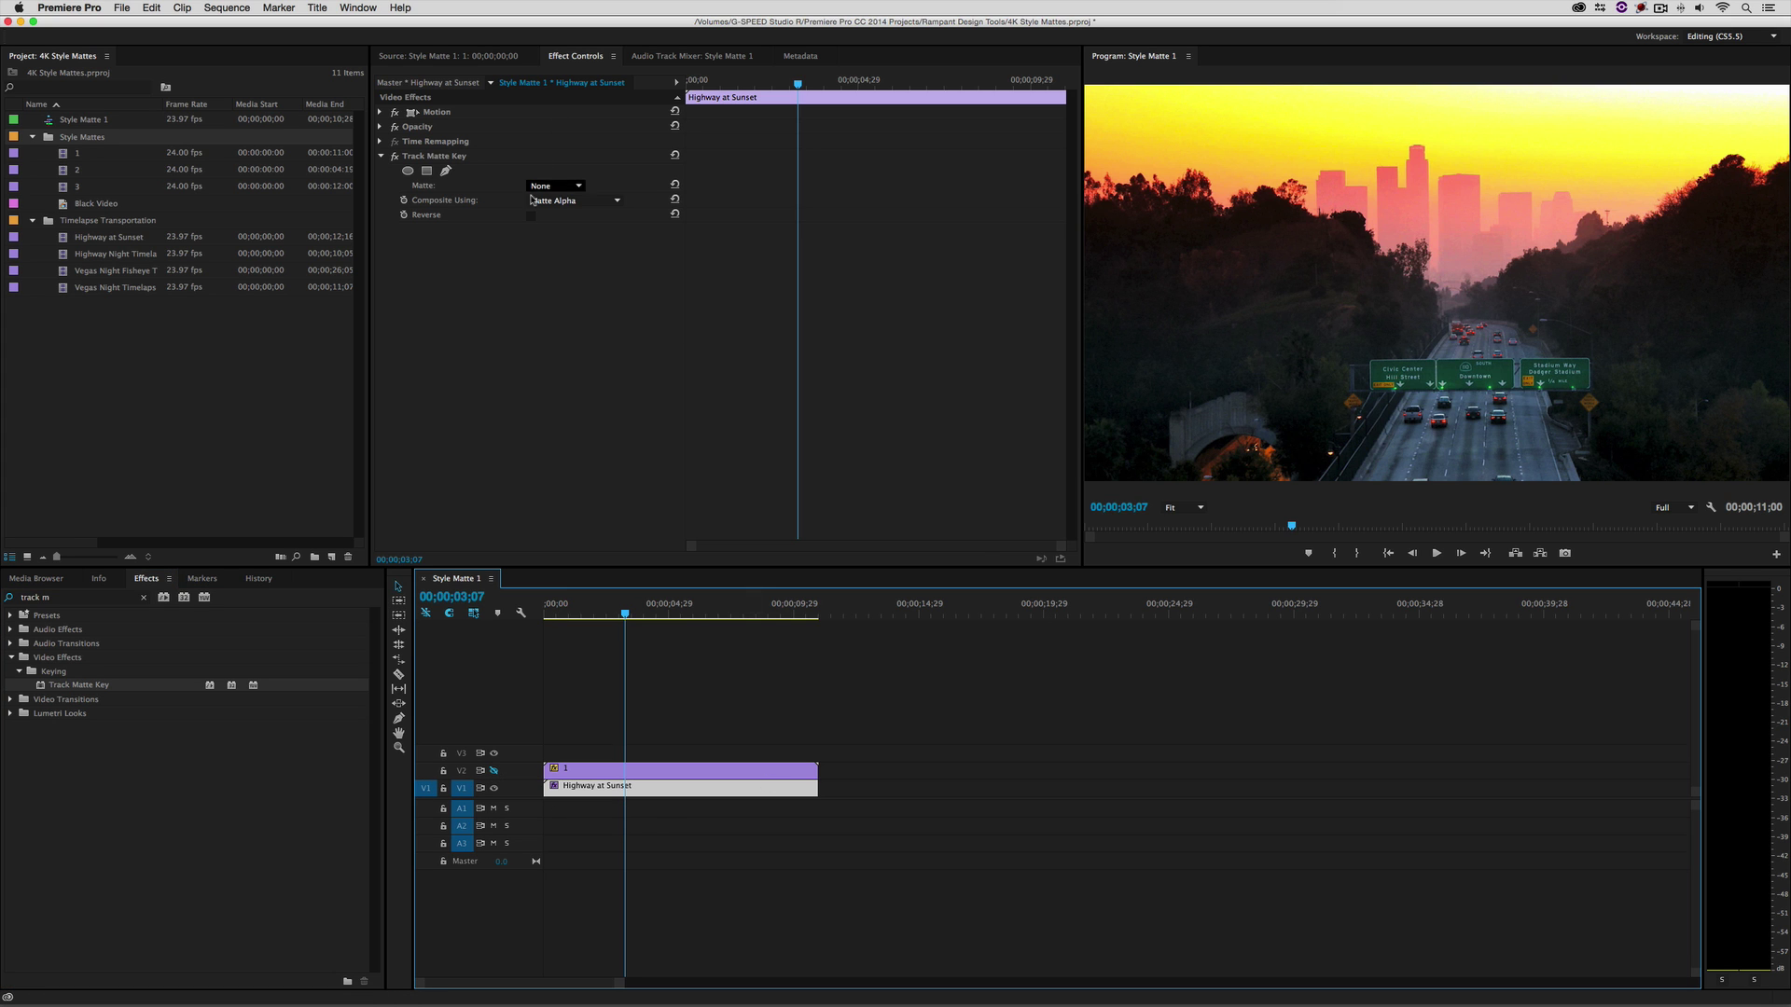
click(495, 771)
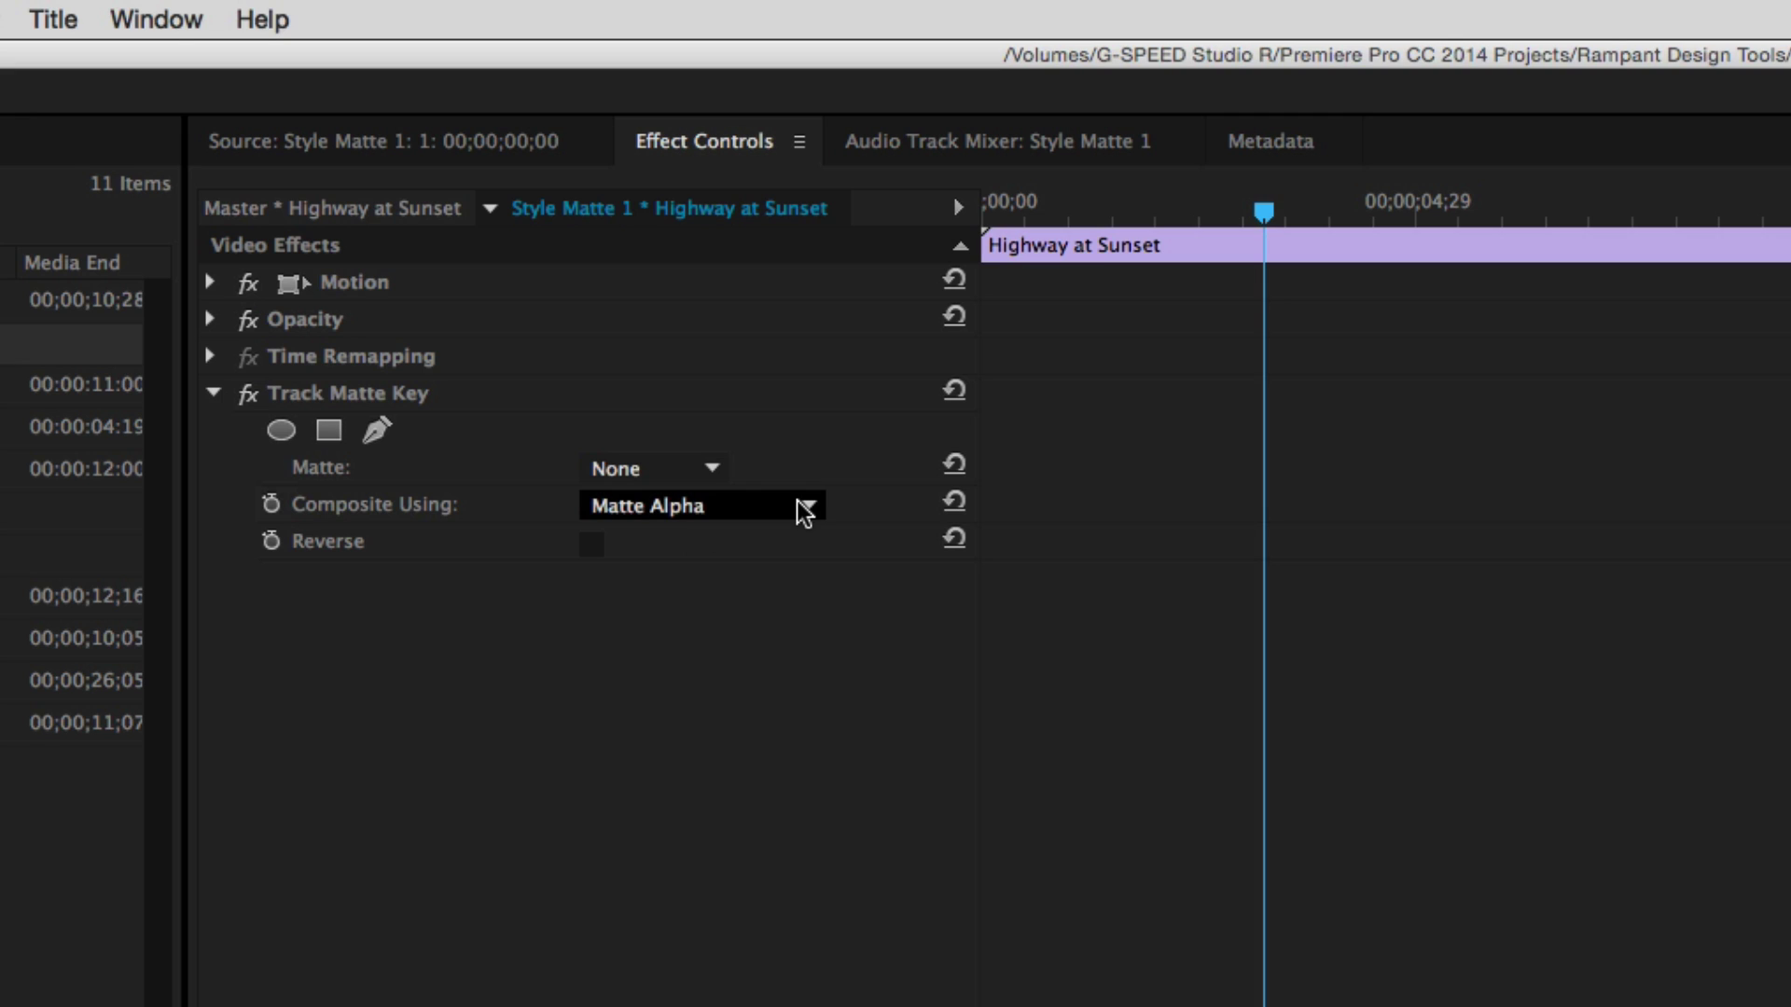
click(725, 503)
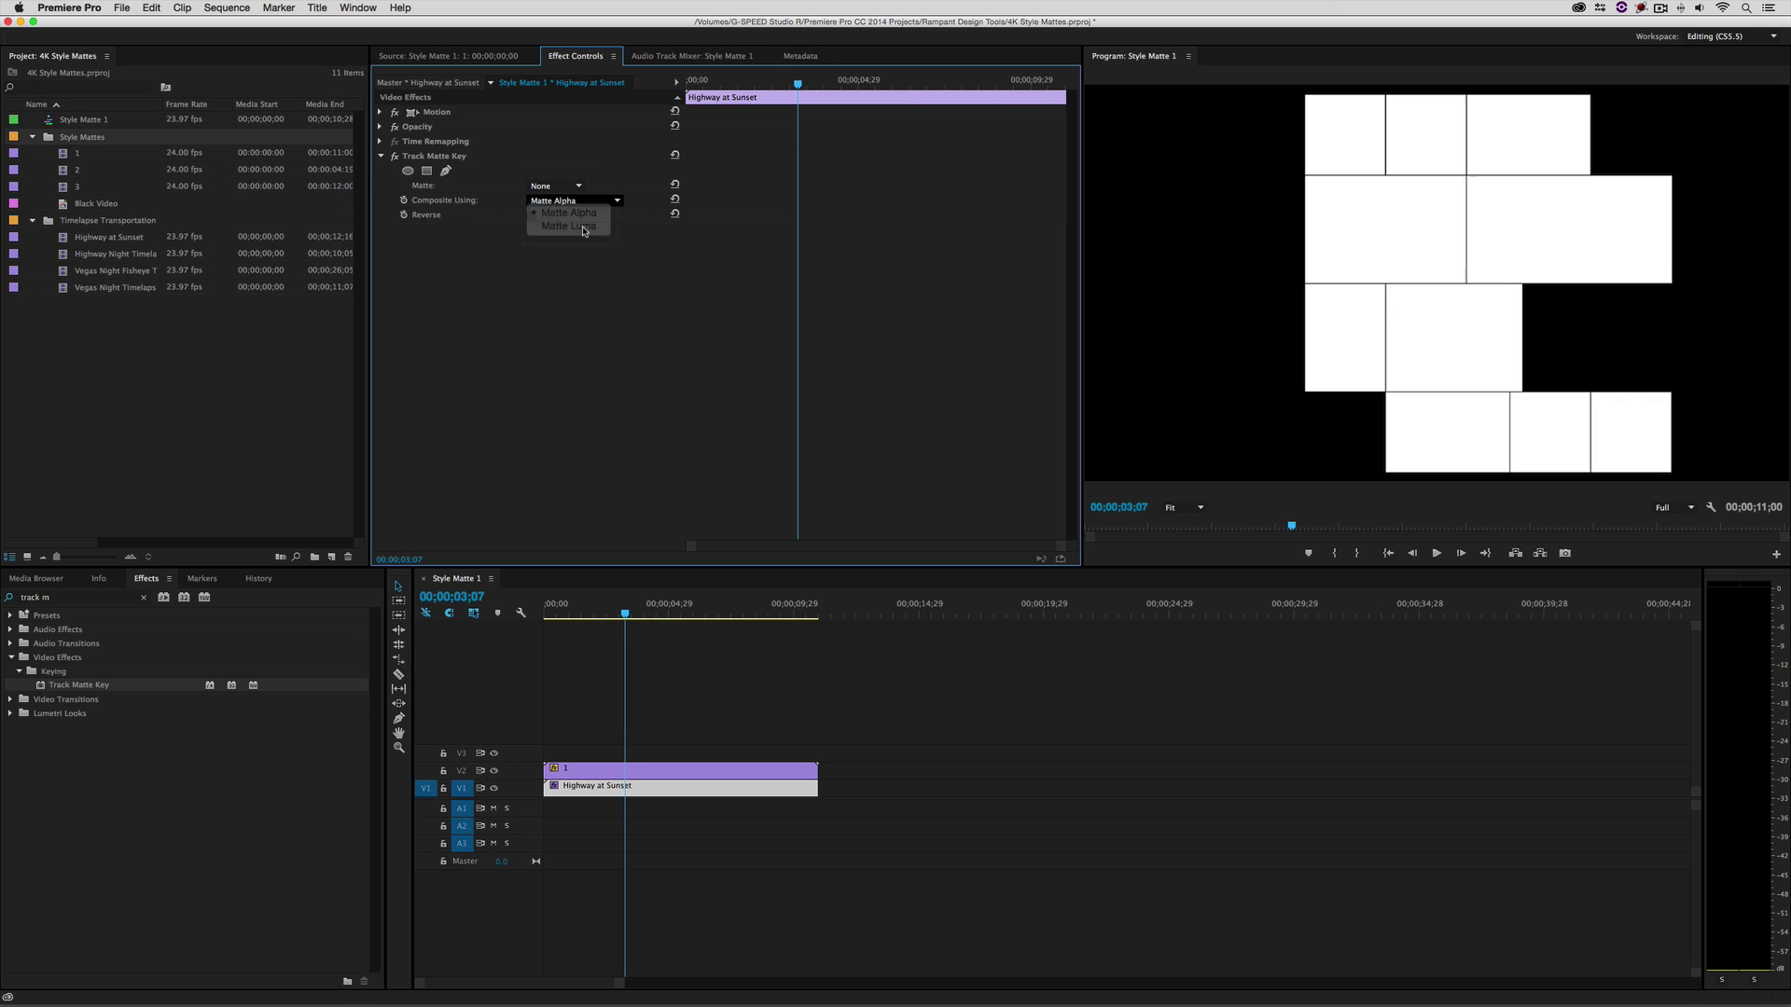
click(716, 563)
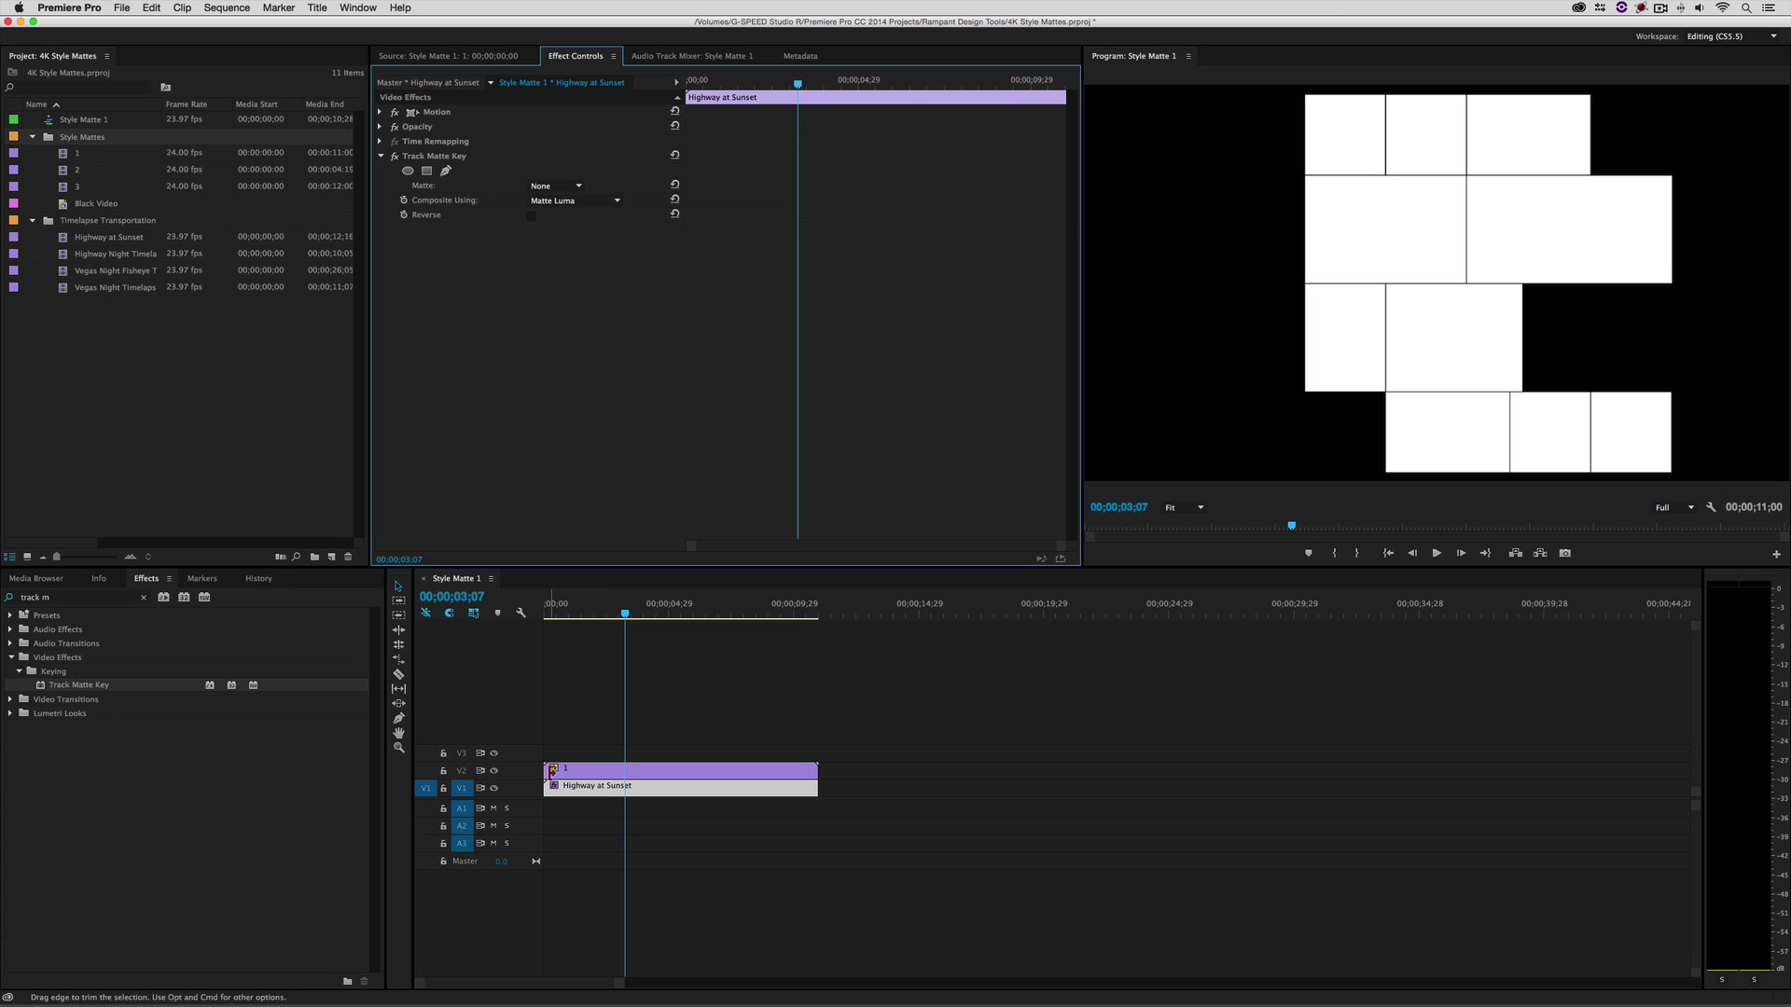
Set the Highway at Sunset clip's Track Matte Key matte to Video 2 and play the sequence from its start.
click(571, 188)
click(562, 233)
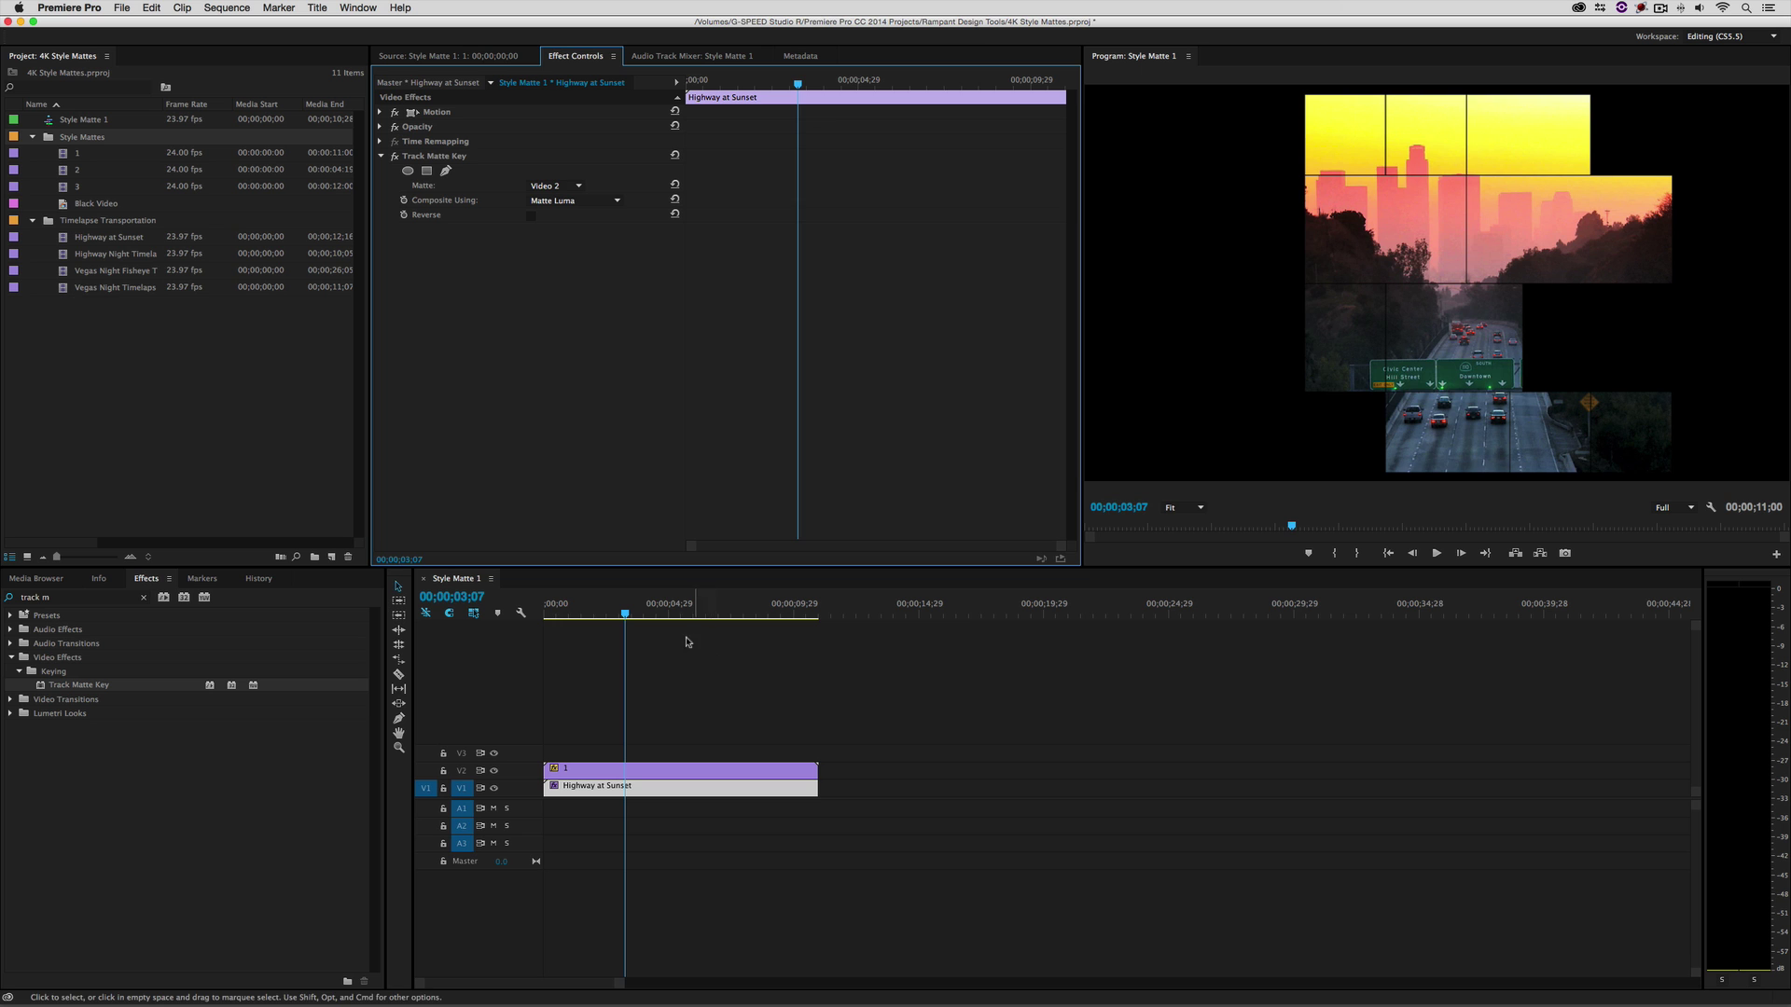
key(Home)
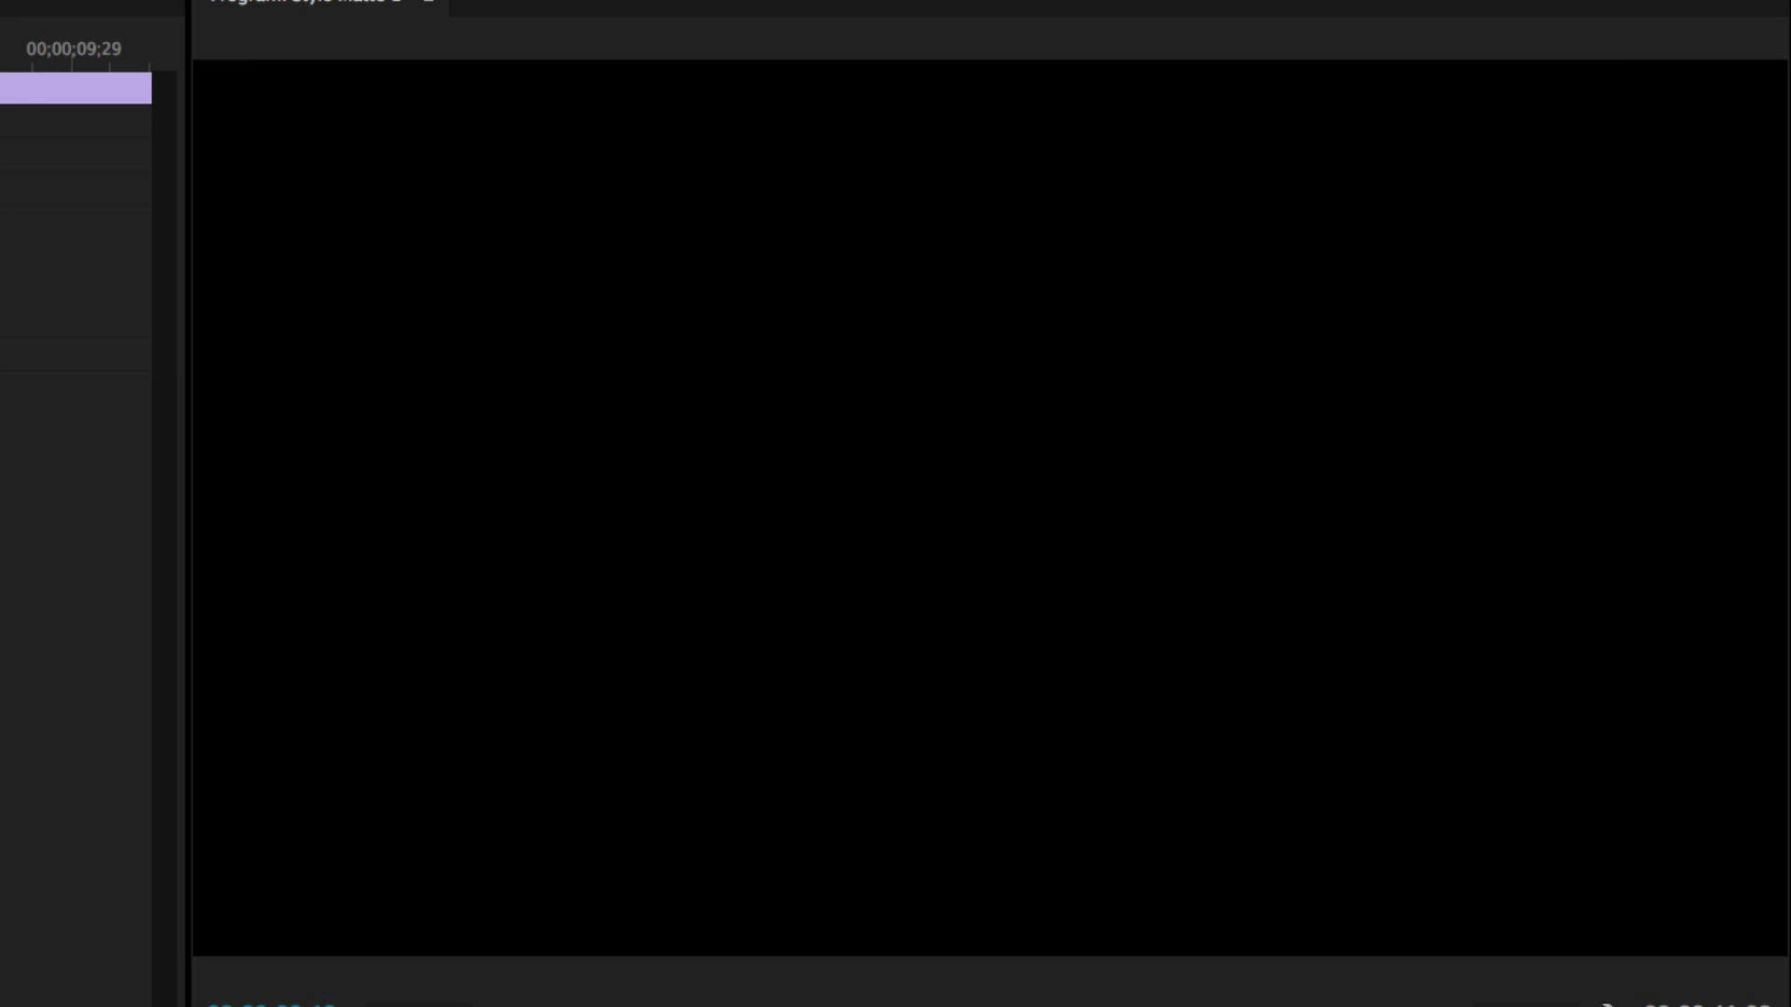
key(space)
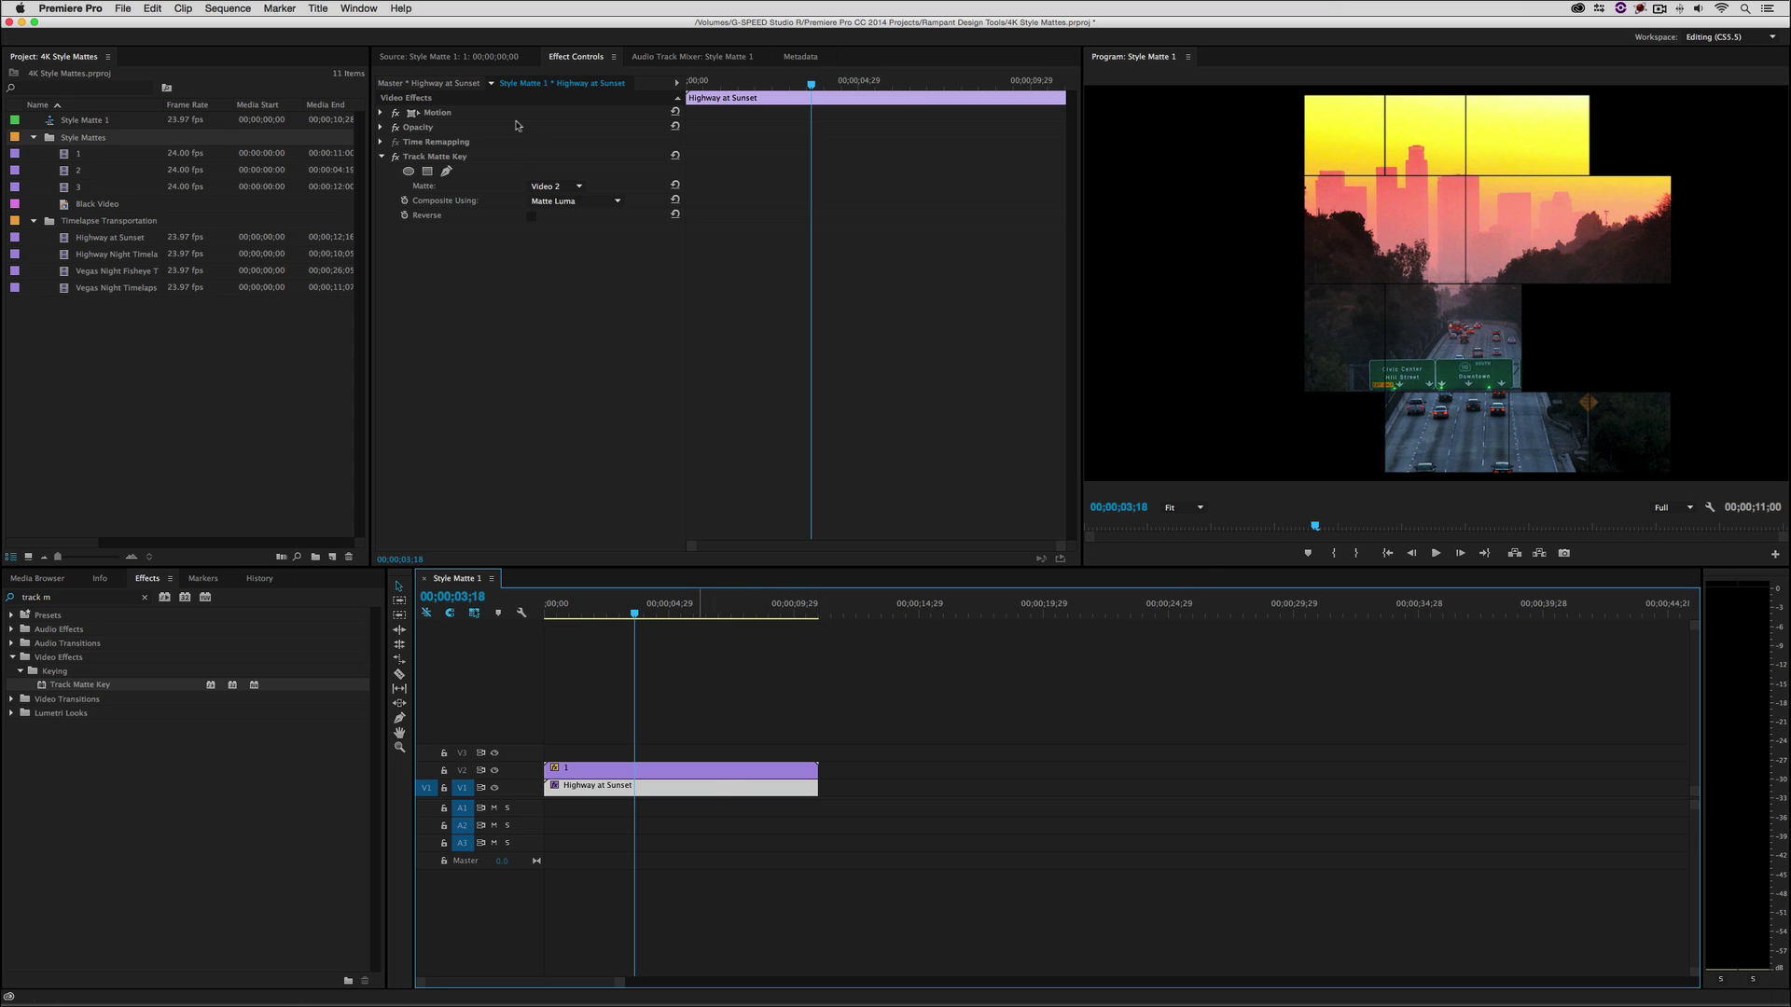
Shift the Highway at Sunset clip horizontally through its Motion position, and restore the horizontal position to 480.
click(435, 113)
click(382, 113)
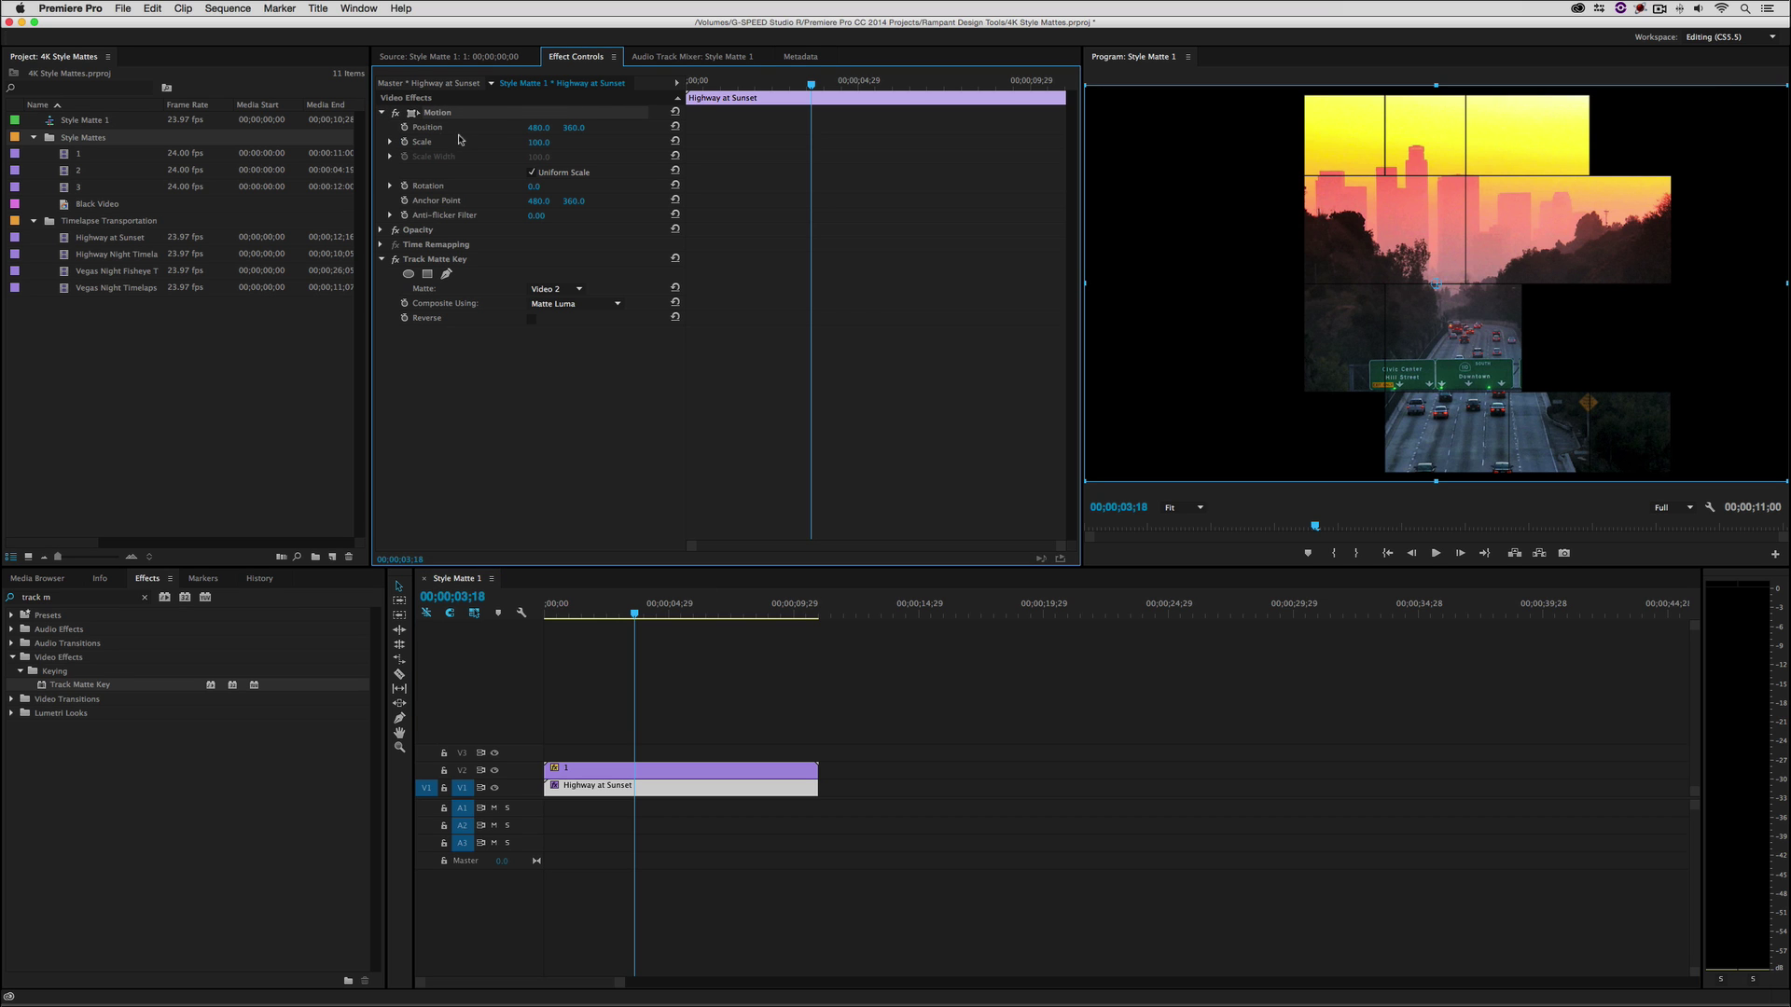
drag(539, 128, 491, 128)
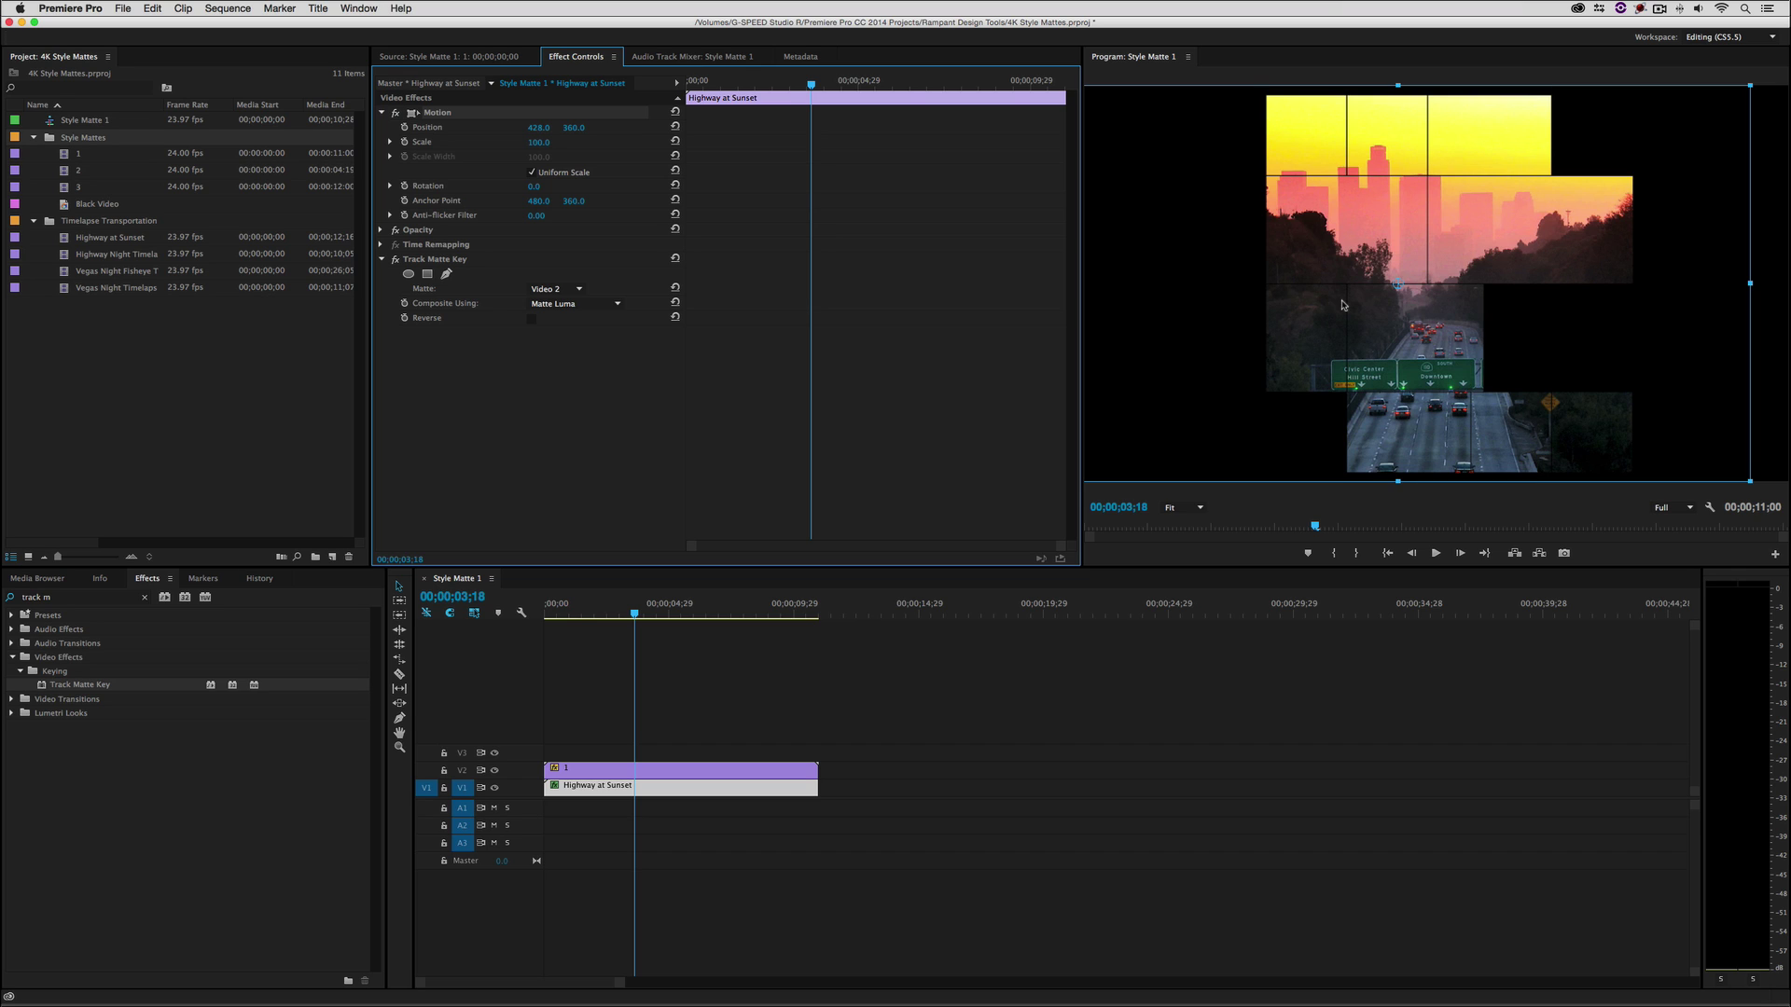
drag(1343, 306, 1363, 327)
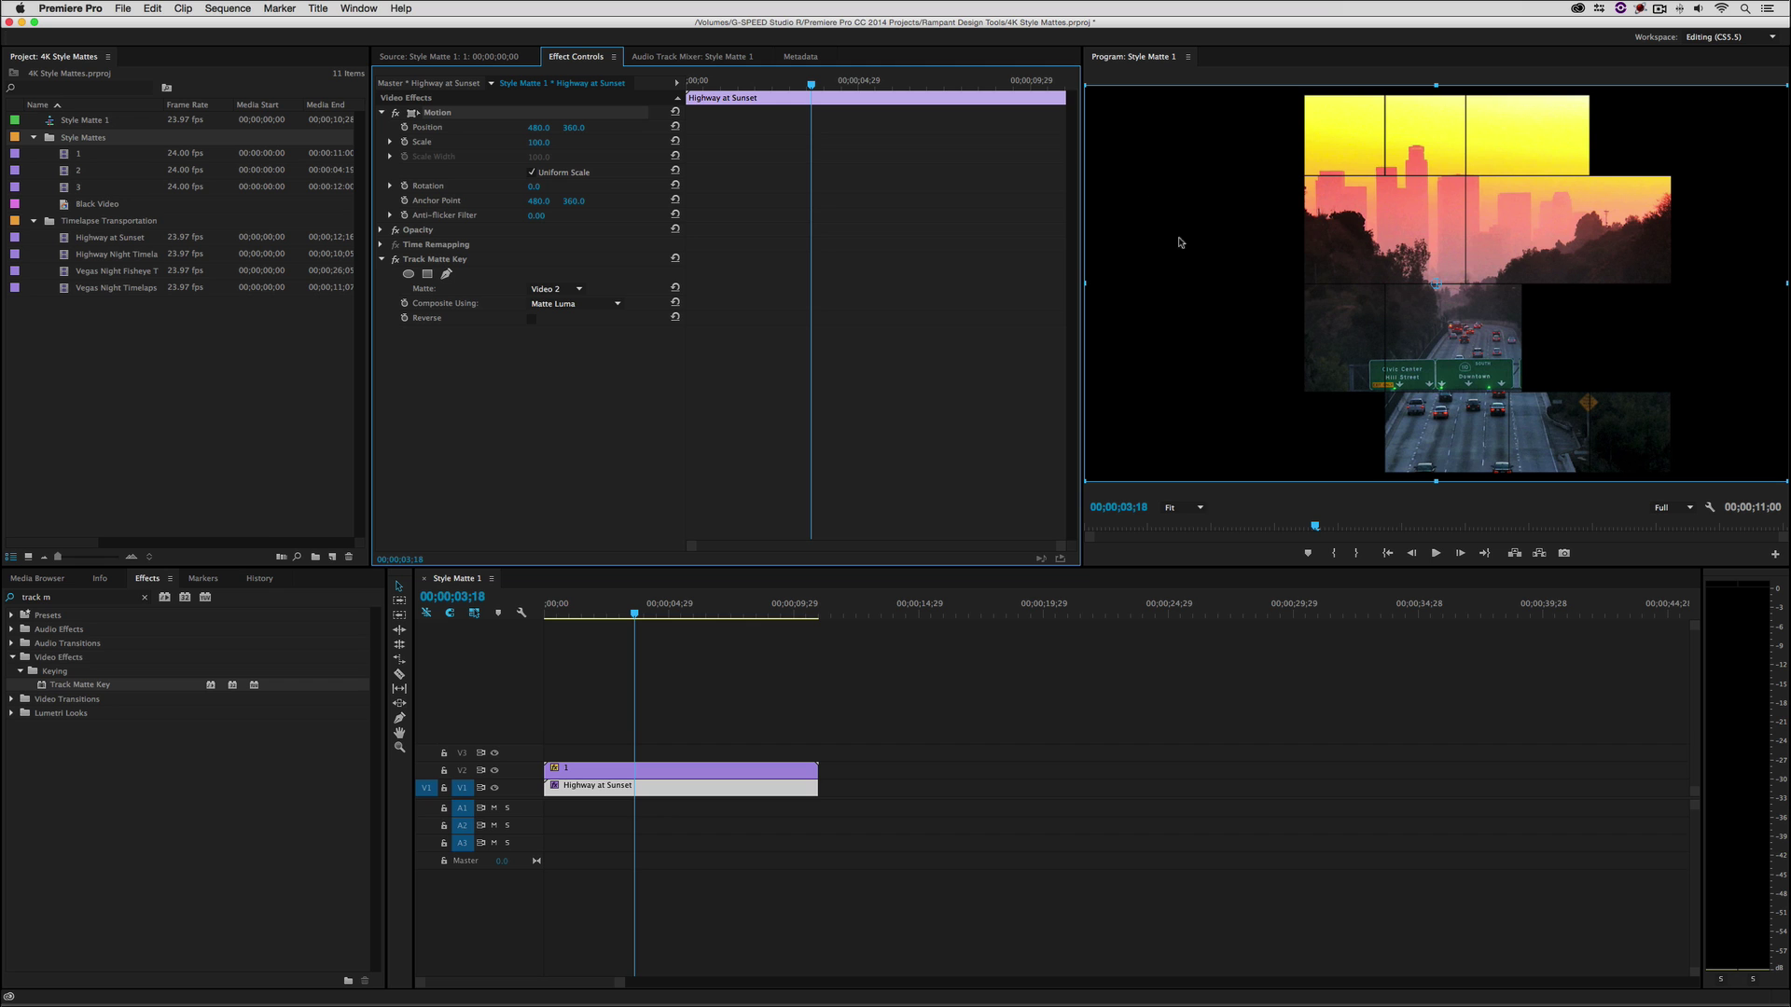
Preview the matte reveal from the start of the sequence and stop playback at 00;00;08;05.
click(559, 844)
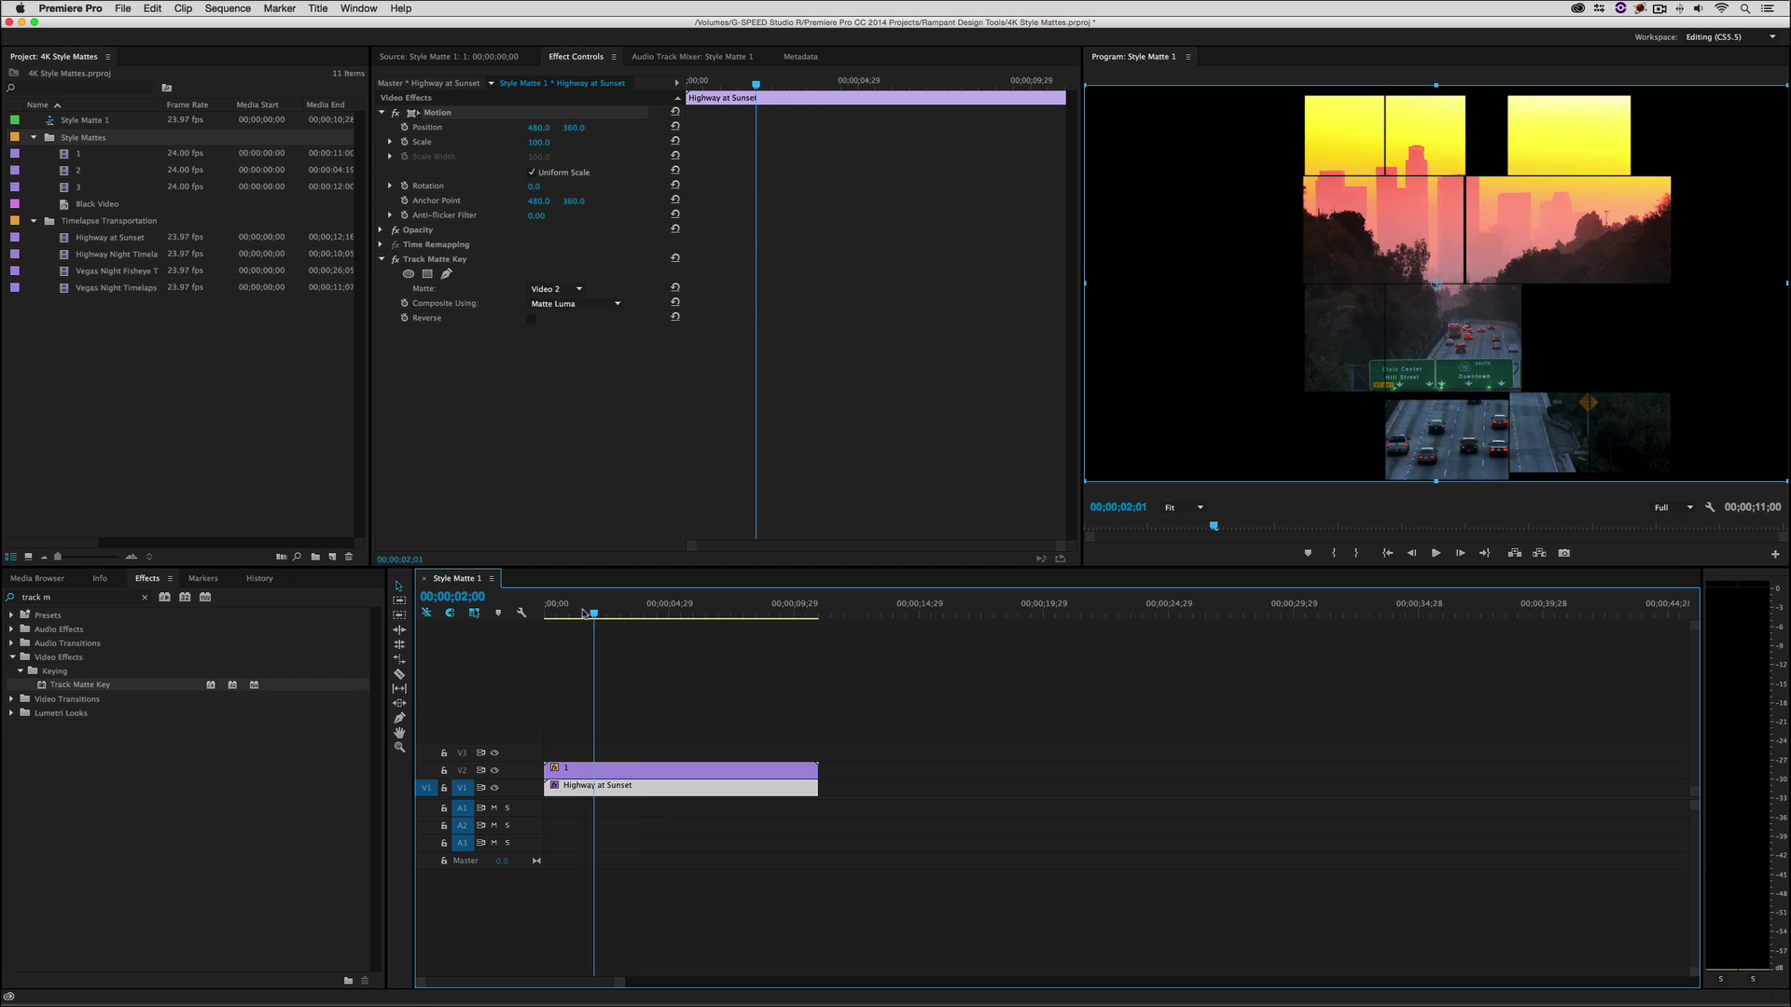
key(Home)
key(space)
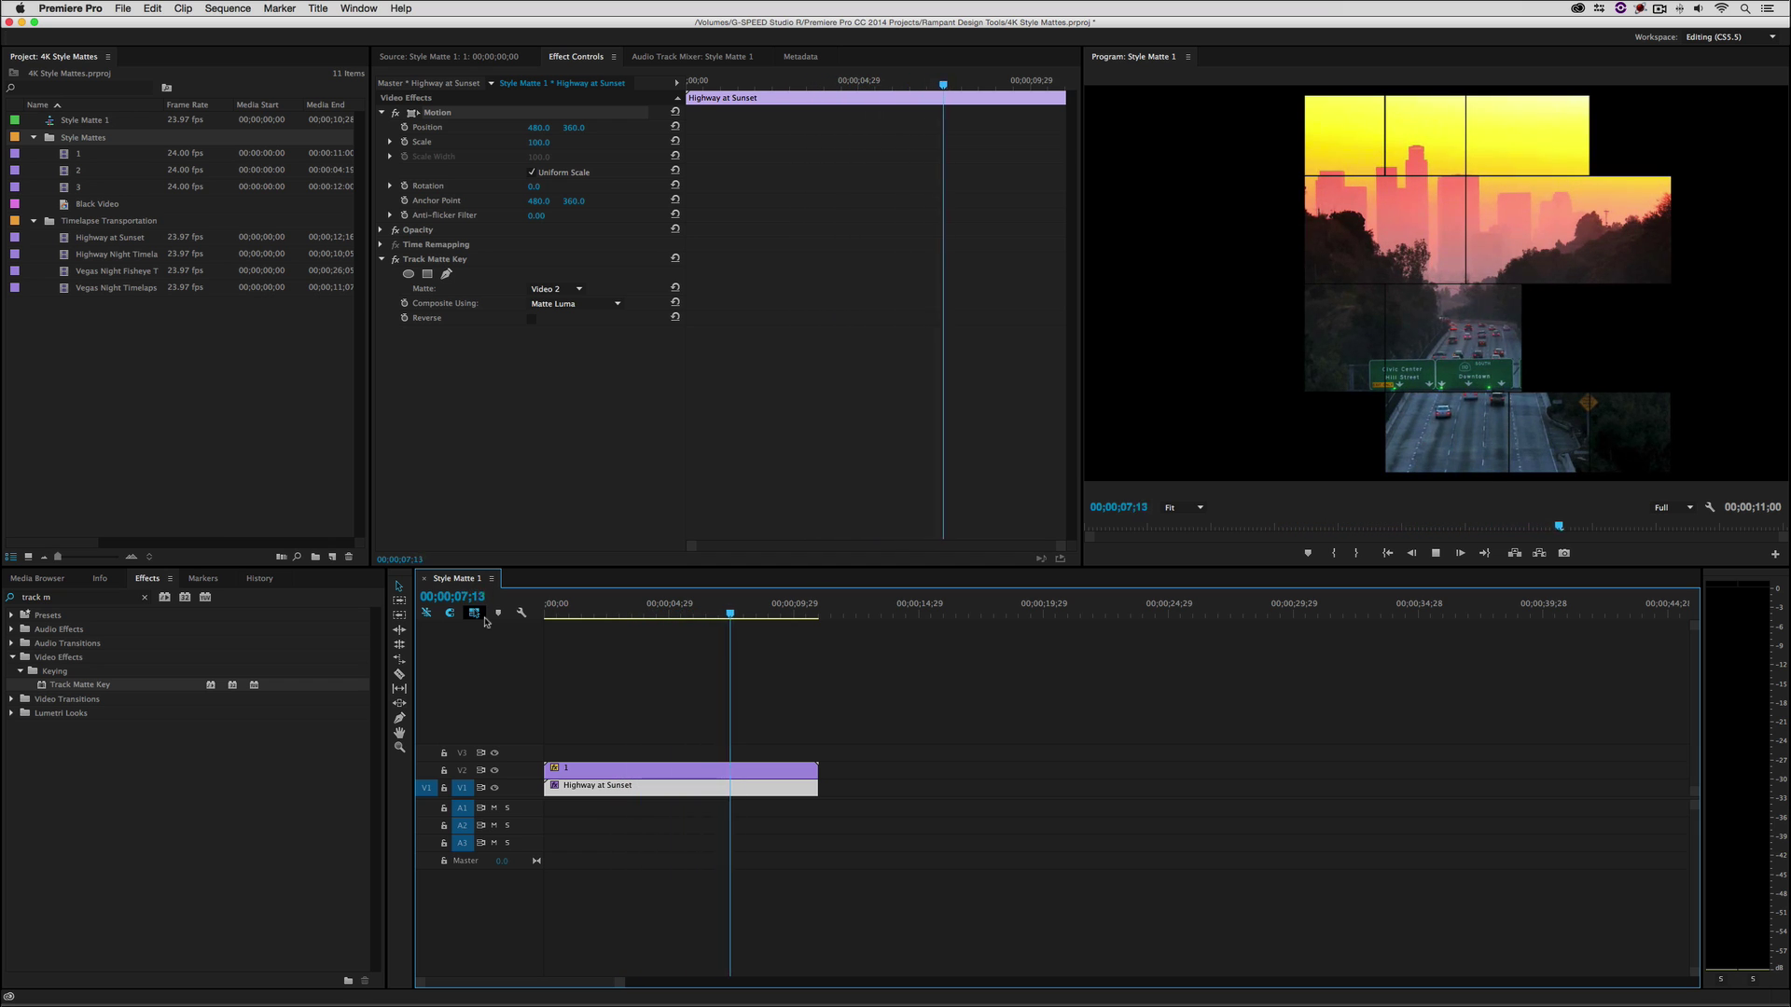
key(space)
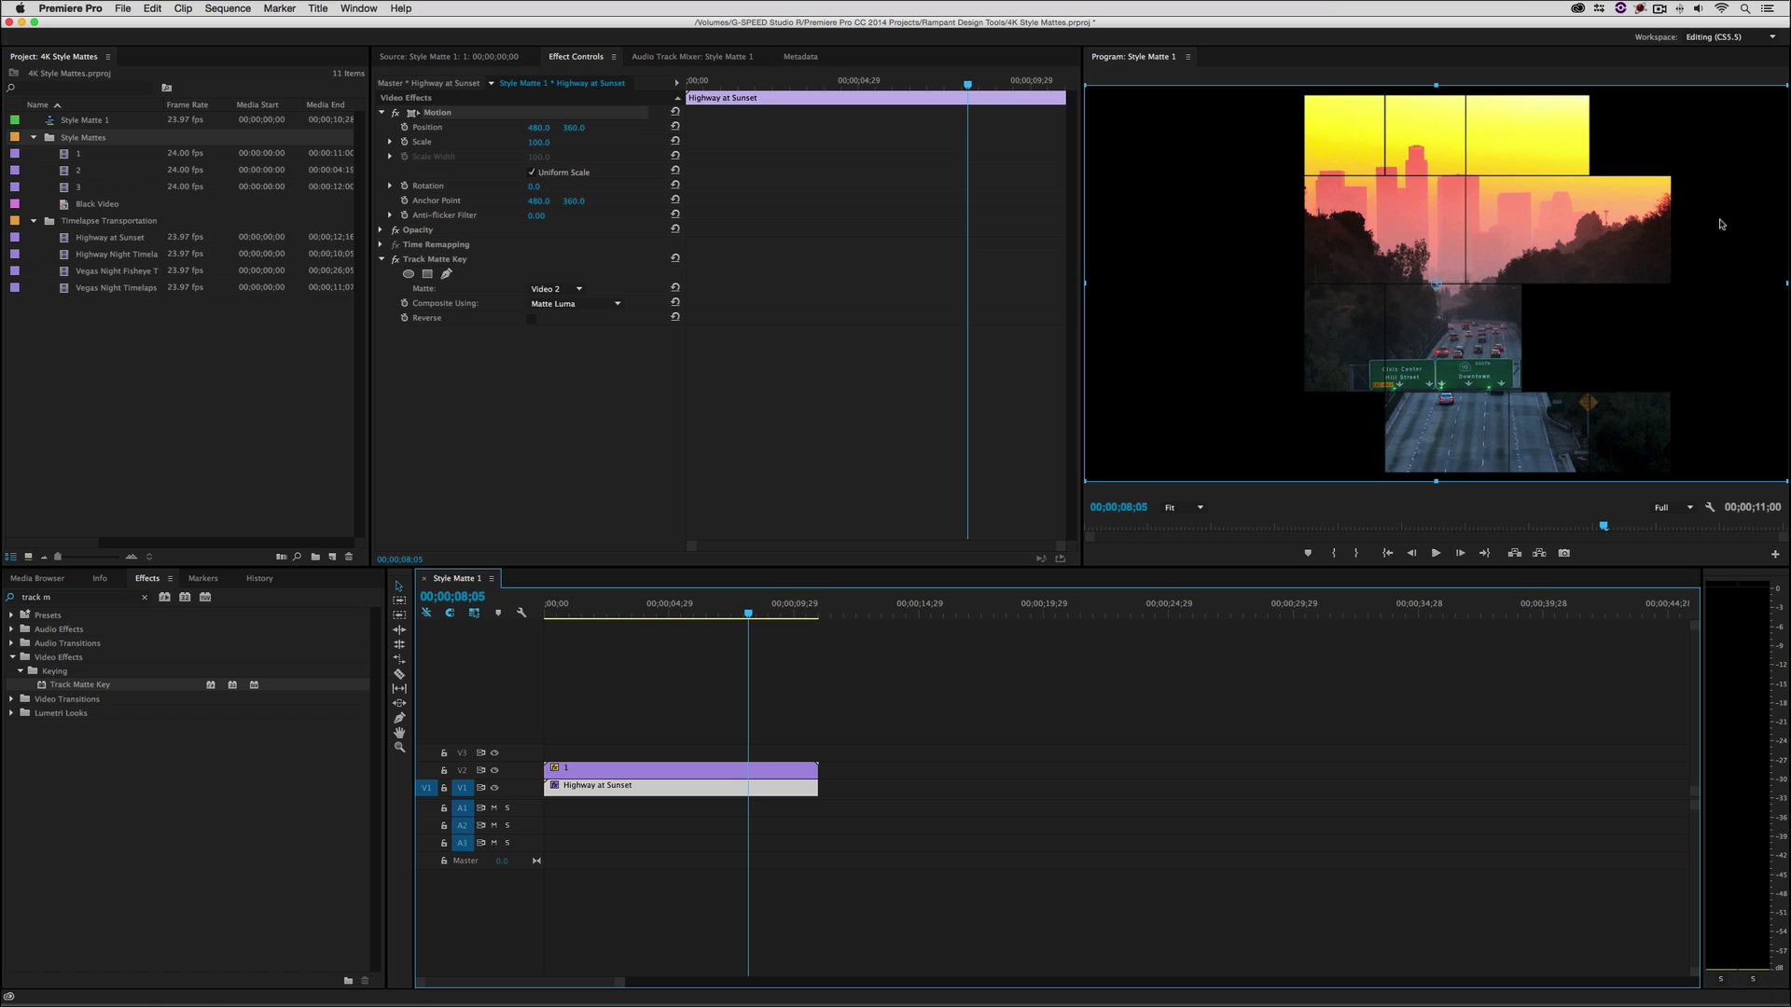
Move the matte and Highway at Sunset clips up one track each, and set the key's matte to Video 3.
drag(725, 697, 560, 860)
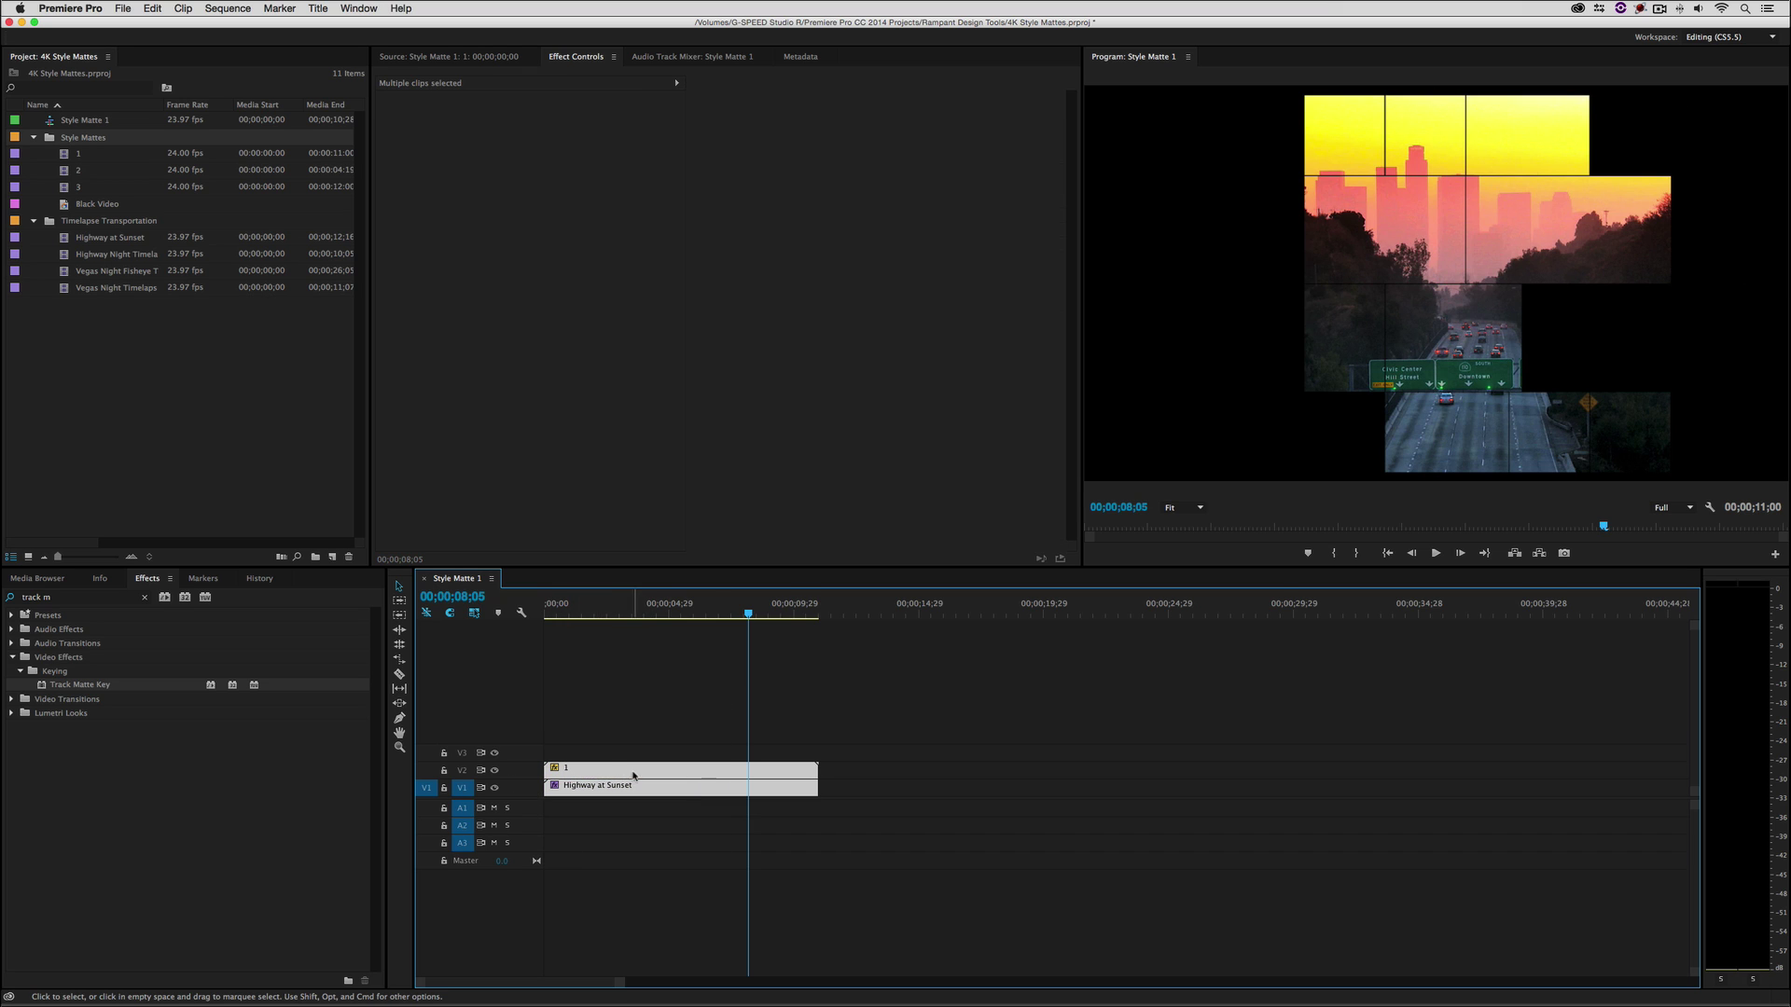
drag(608, 776, 600, 747)
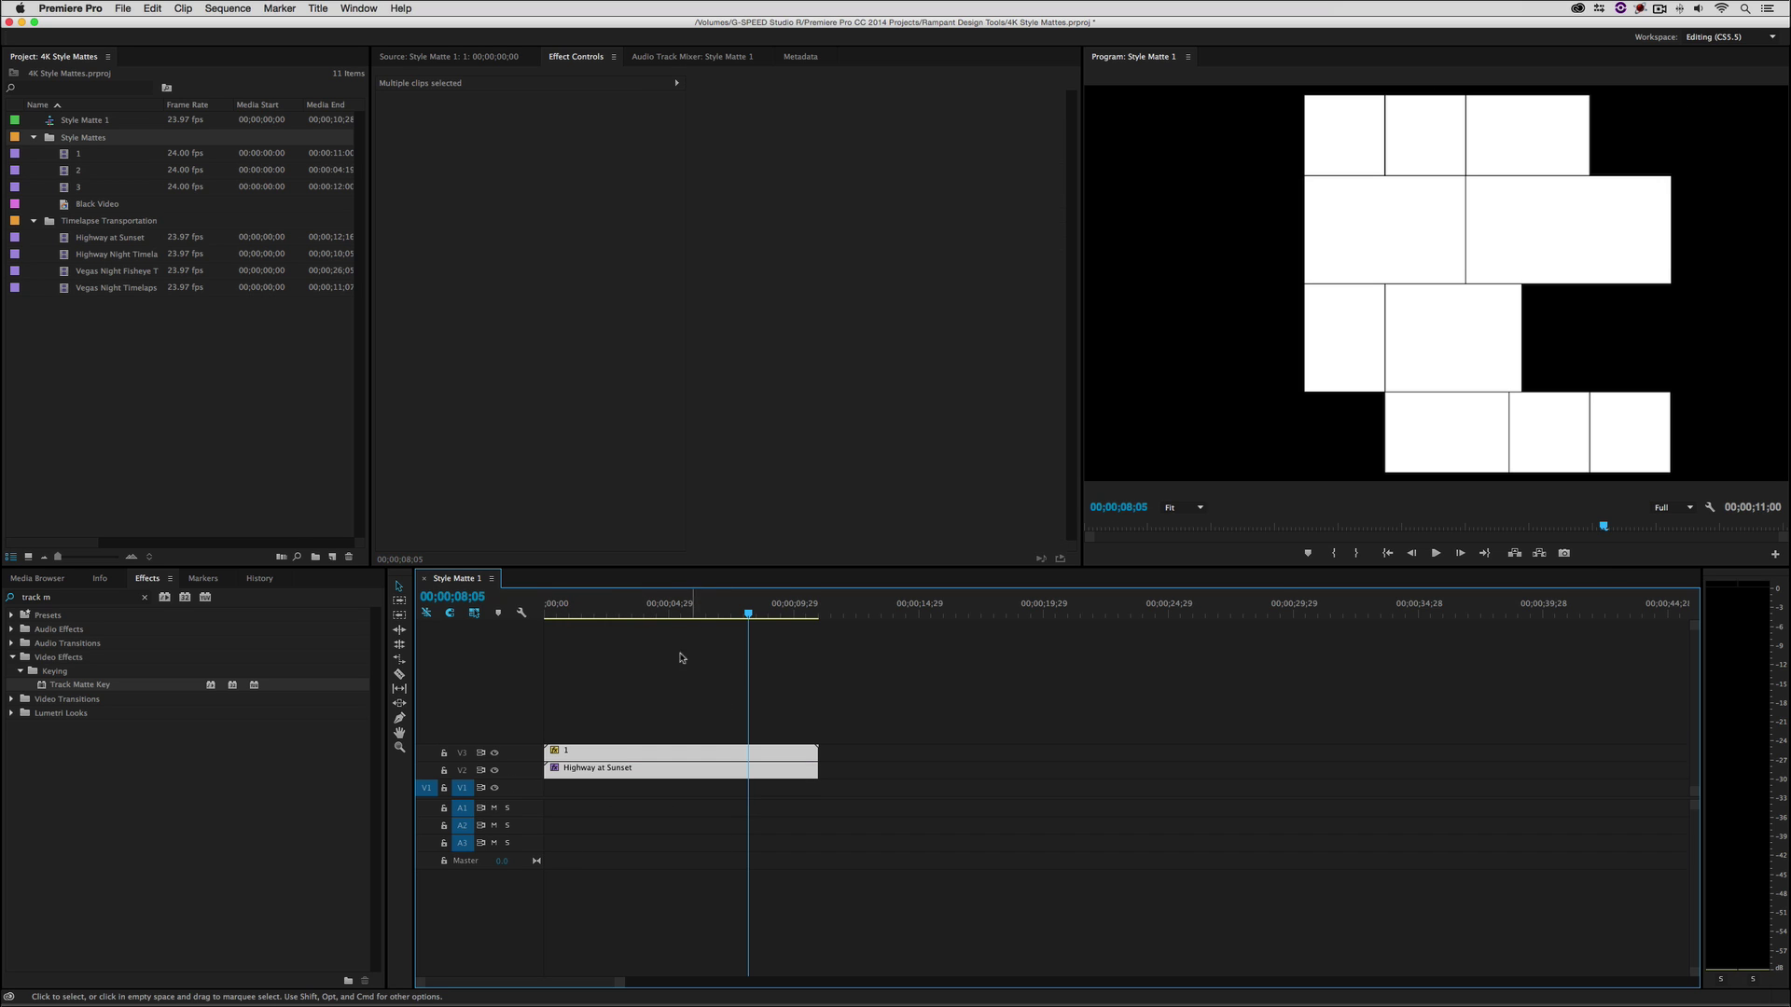
drag(711, 606, 658, 607)
click(683, 698)
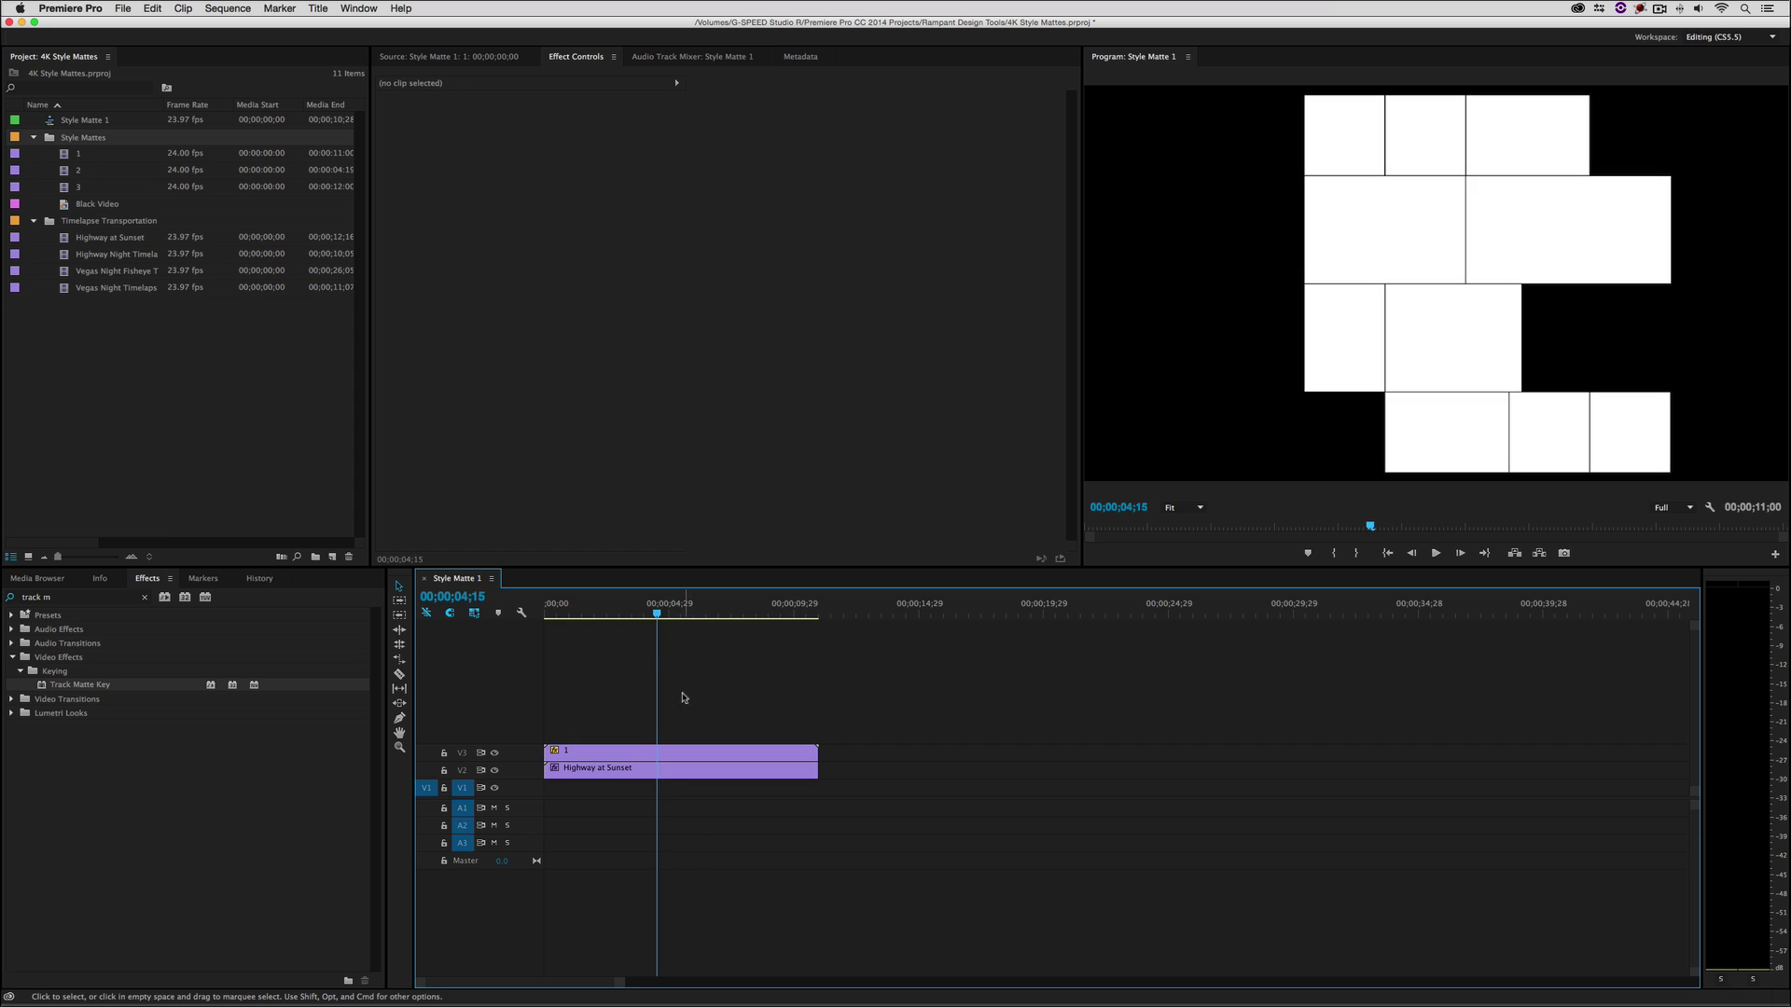
click(666, 772)
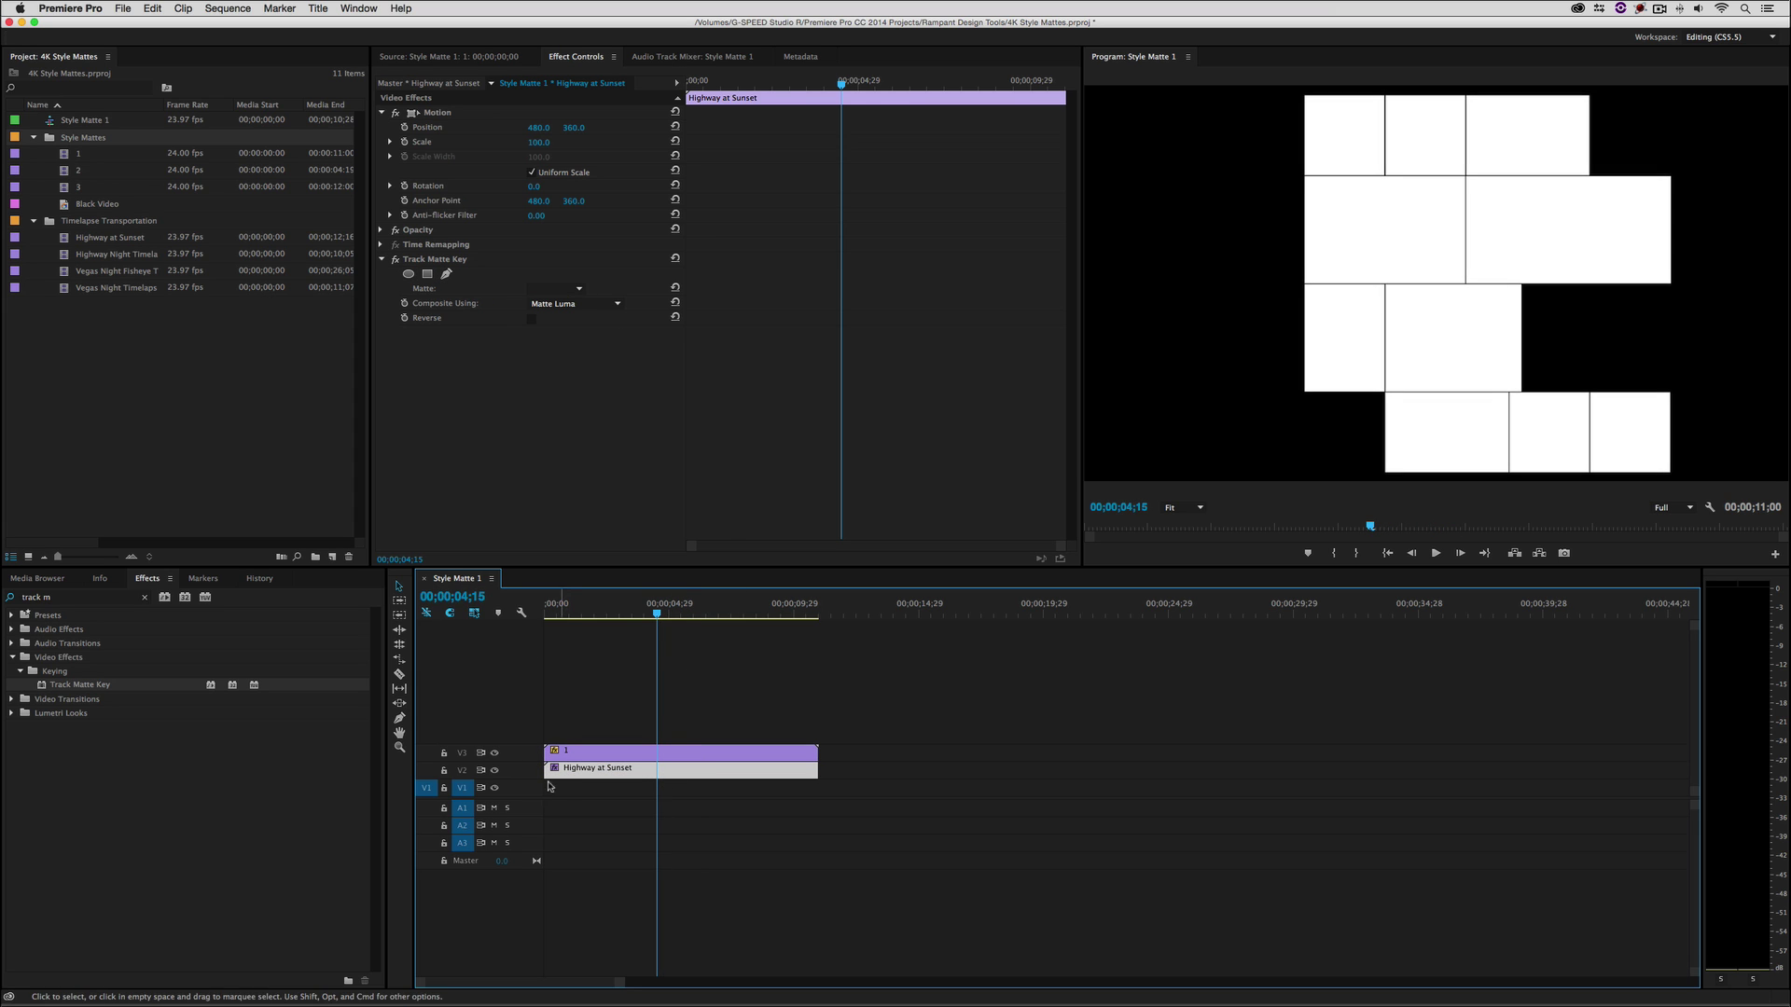
click(555, 288)
click(562, 325)
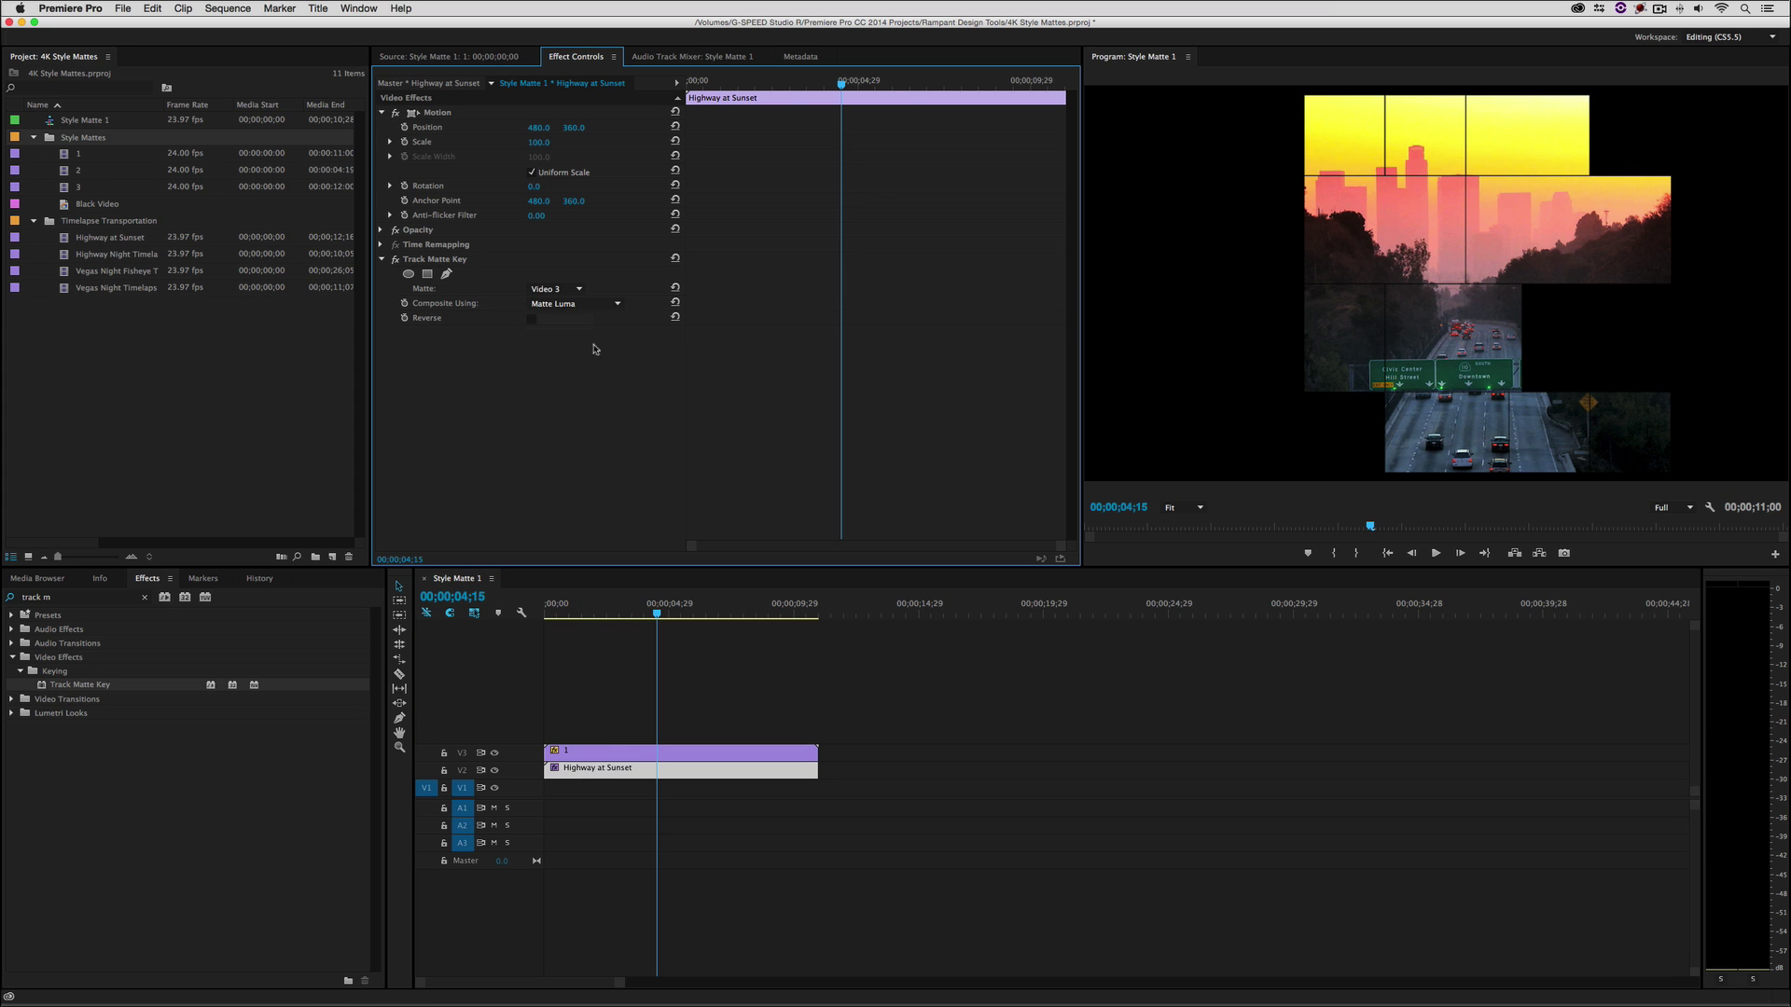
Place the Vegas Night Timelapse clip on V1 as a background, preview the sequence, and remove that clip.
drag(66, 294, 558, 789)
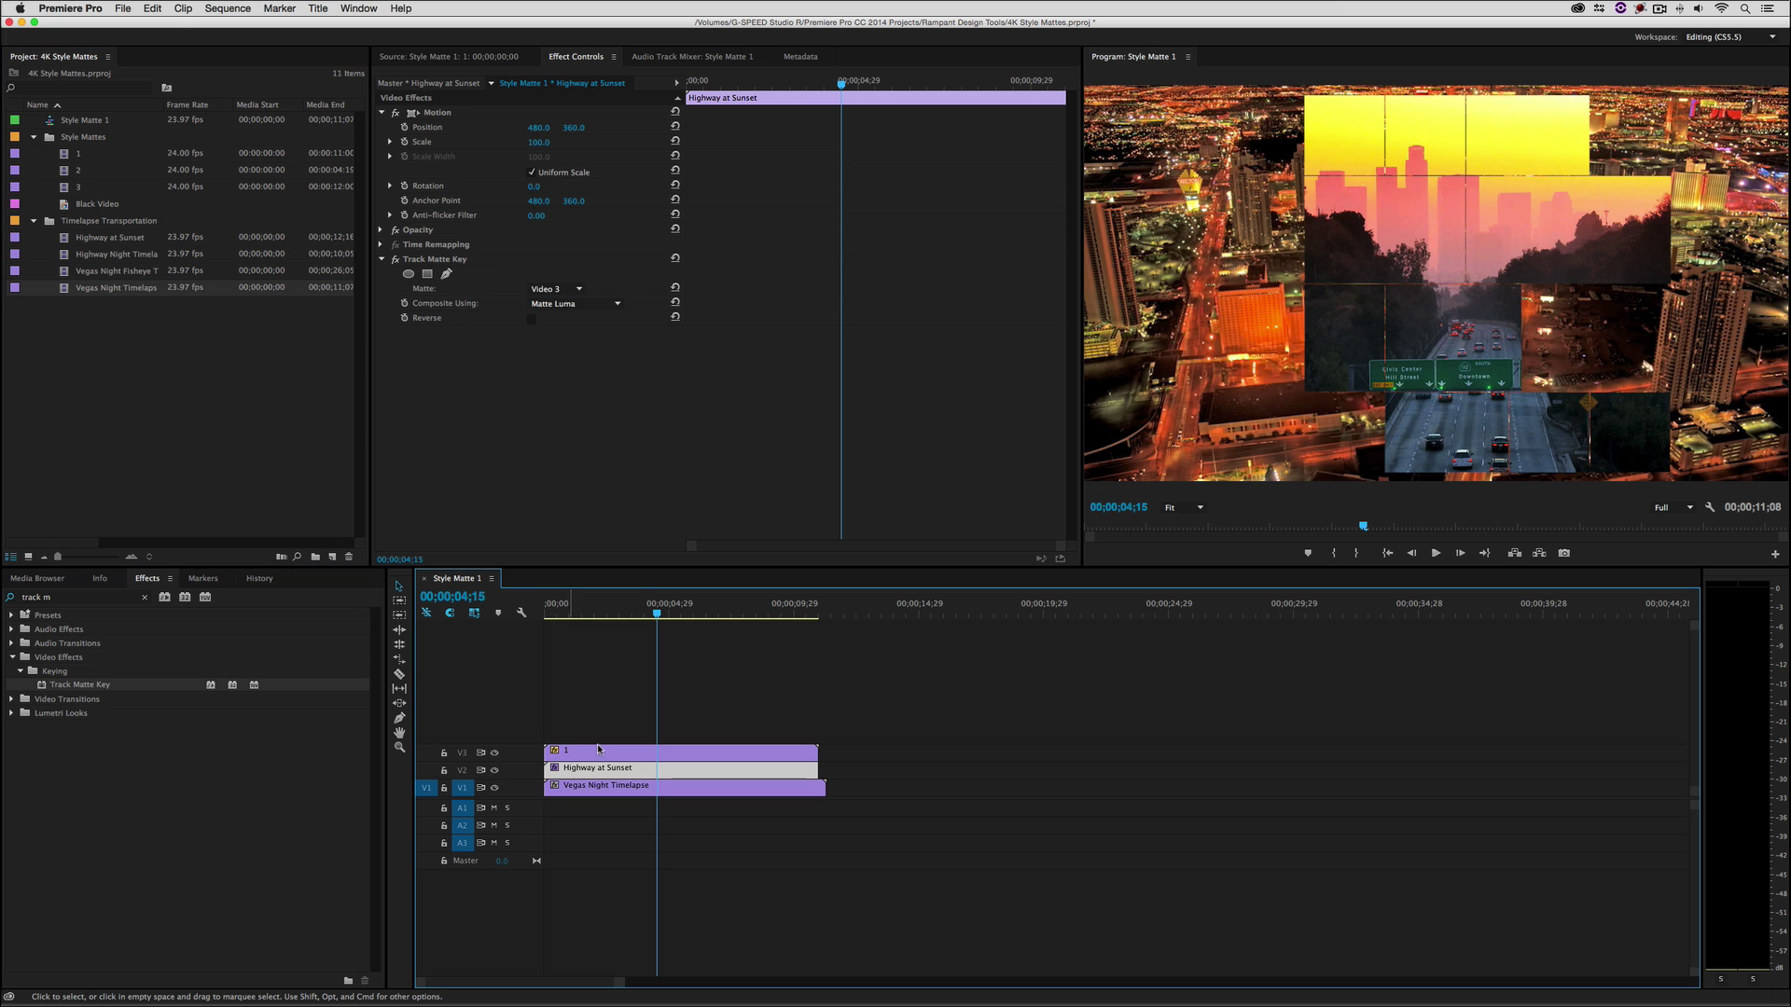
key(Home)
key(space)
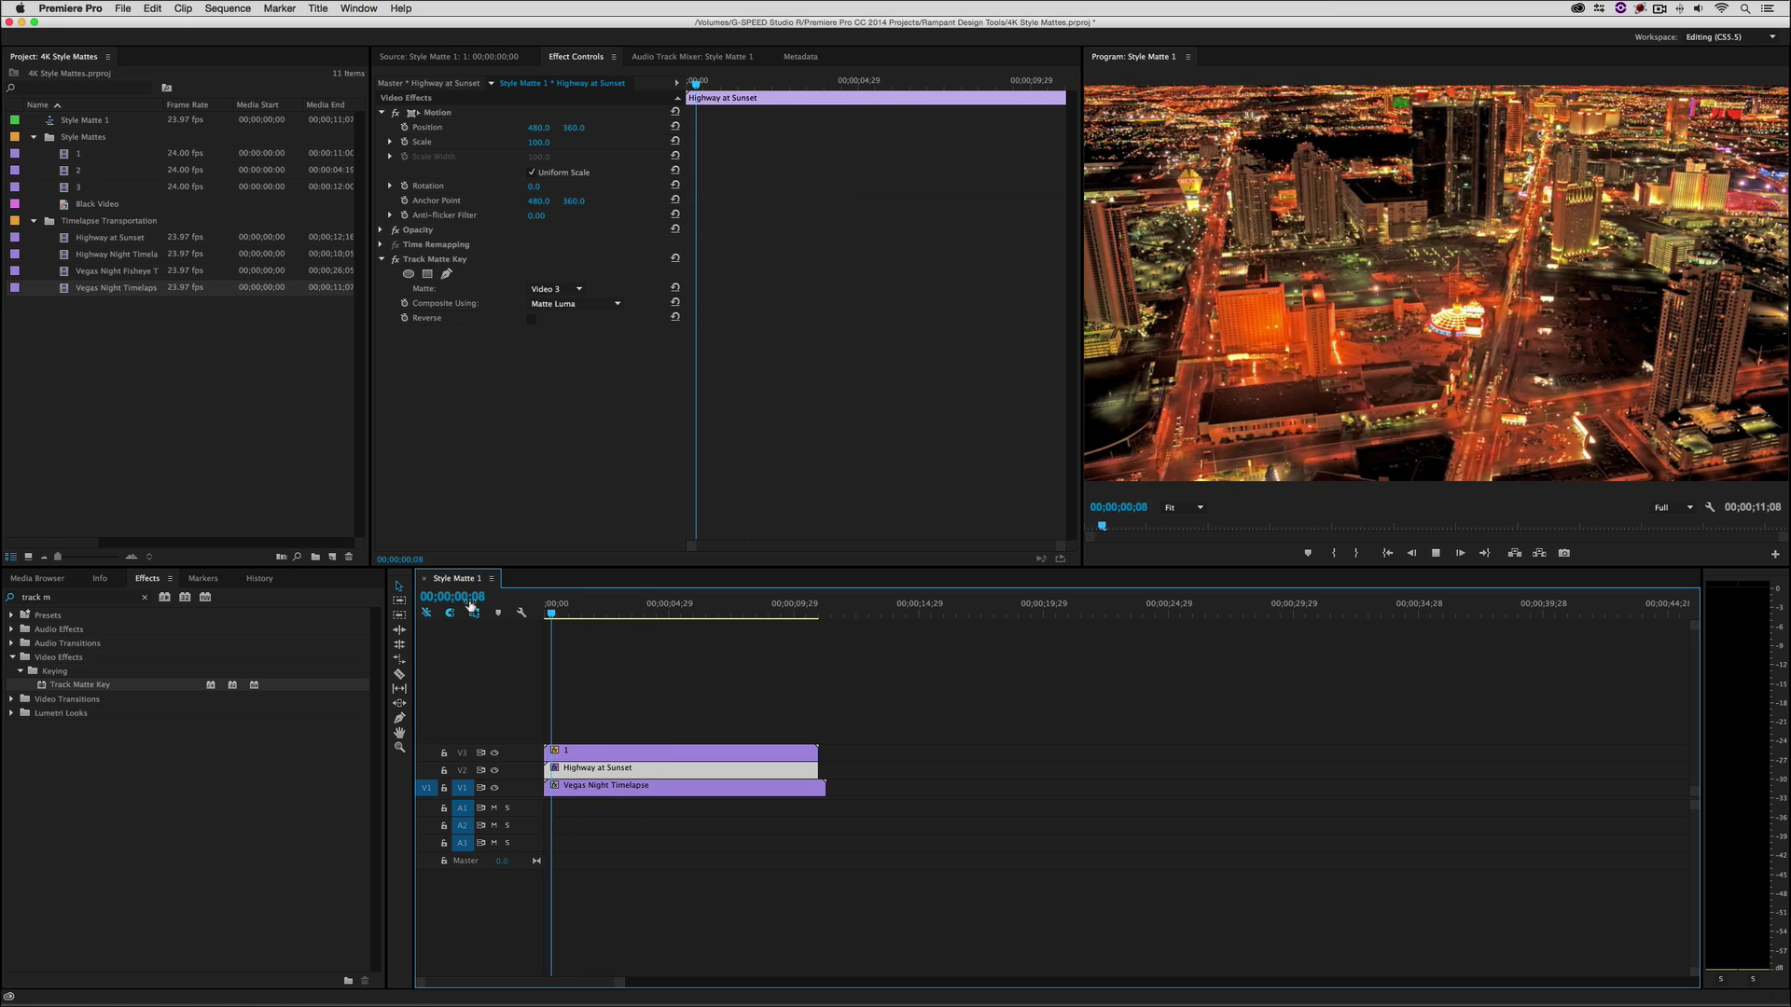
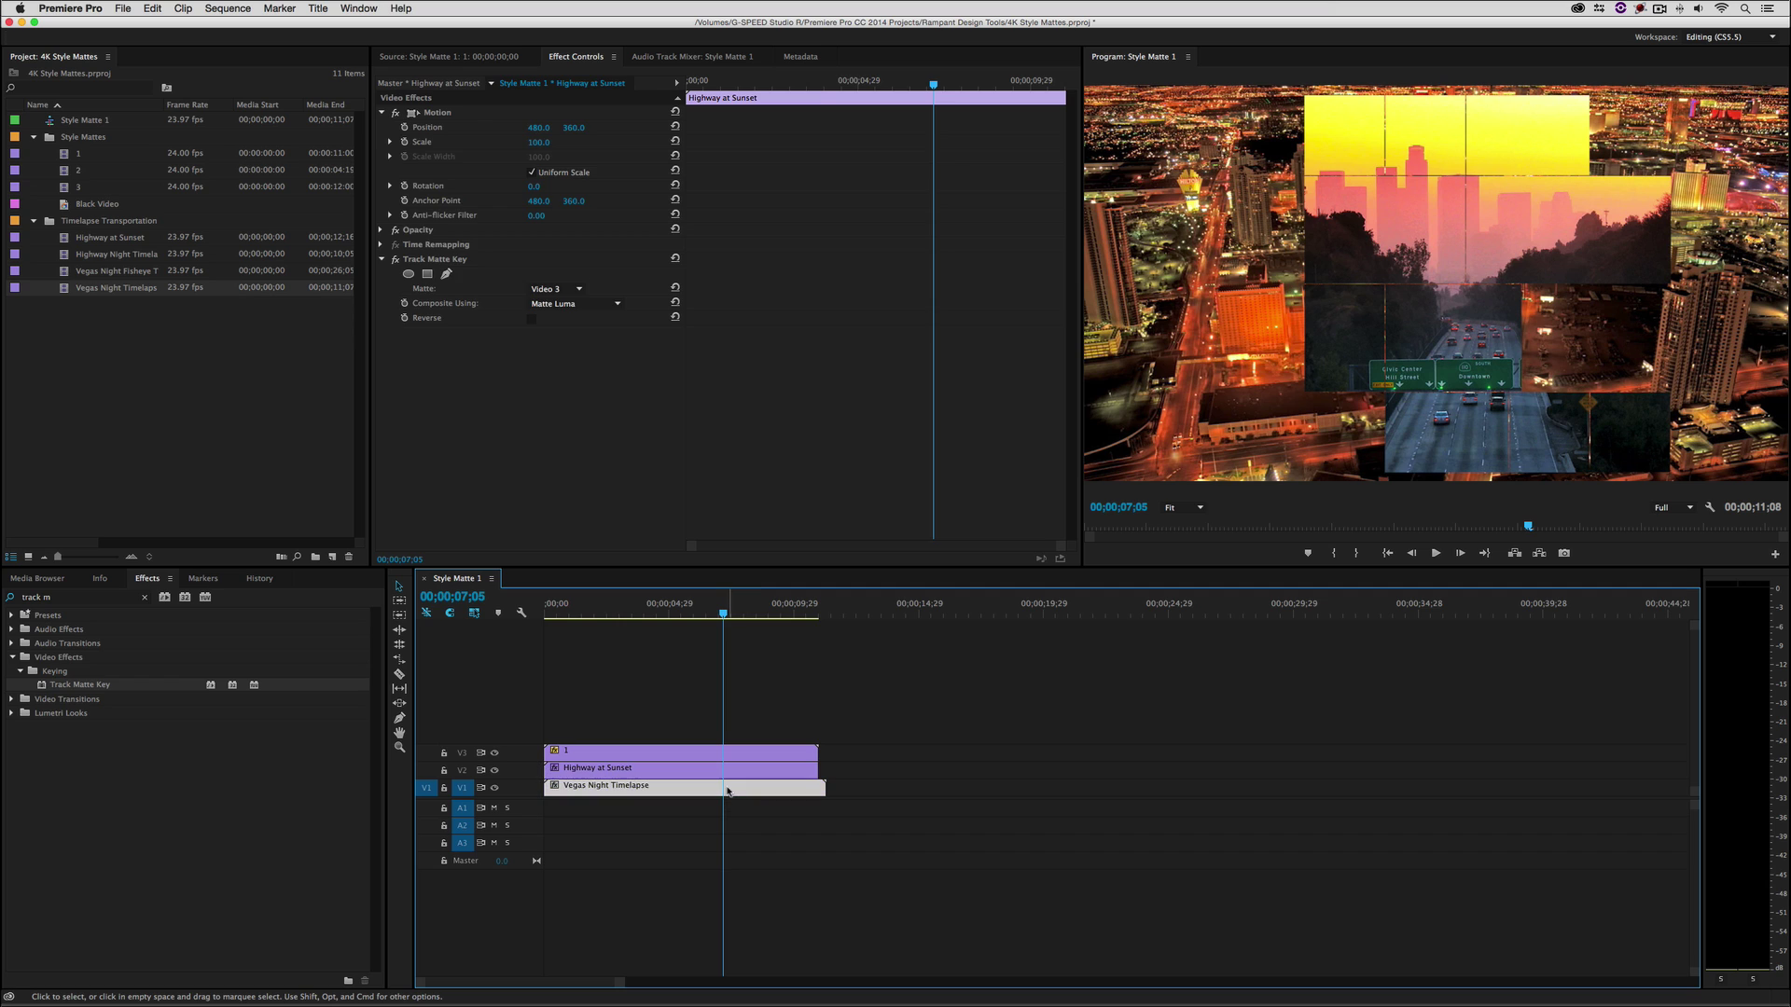
key(Delete)
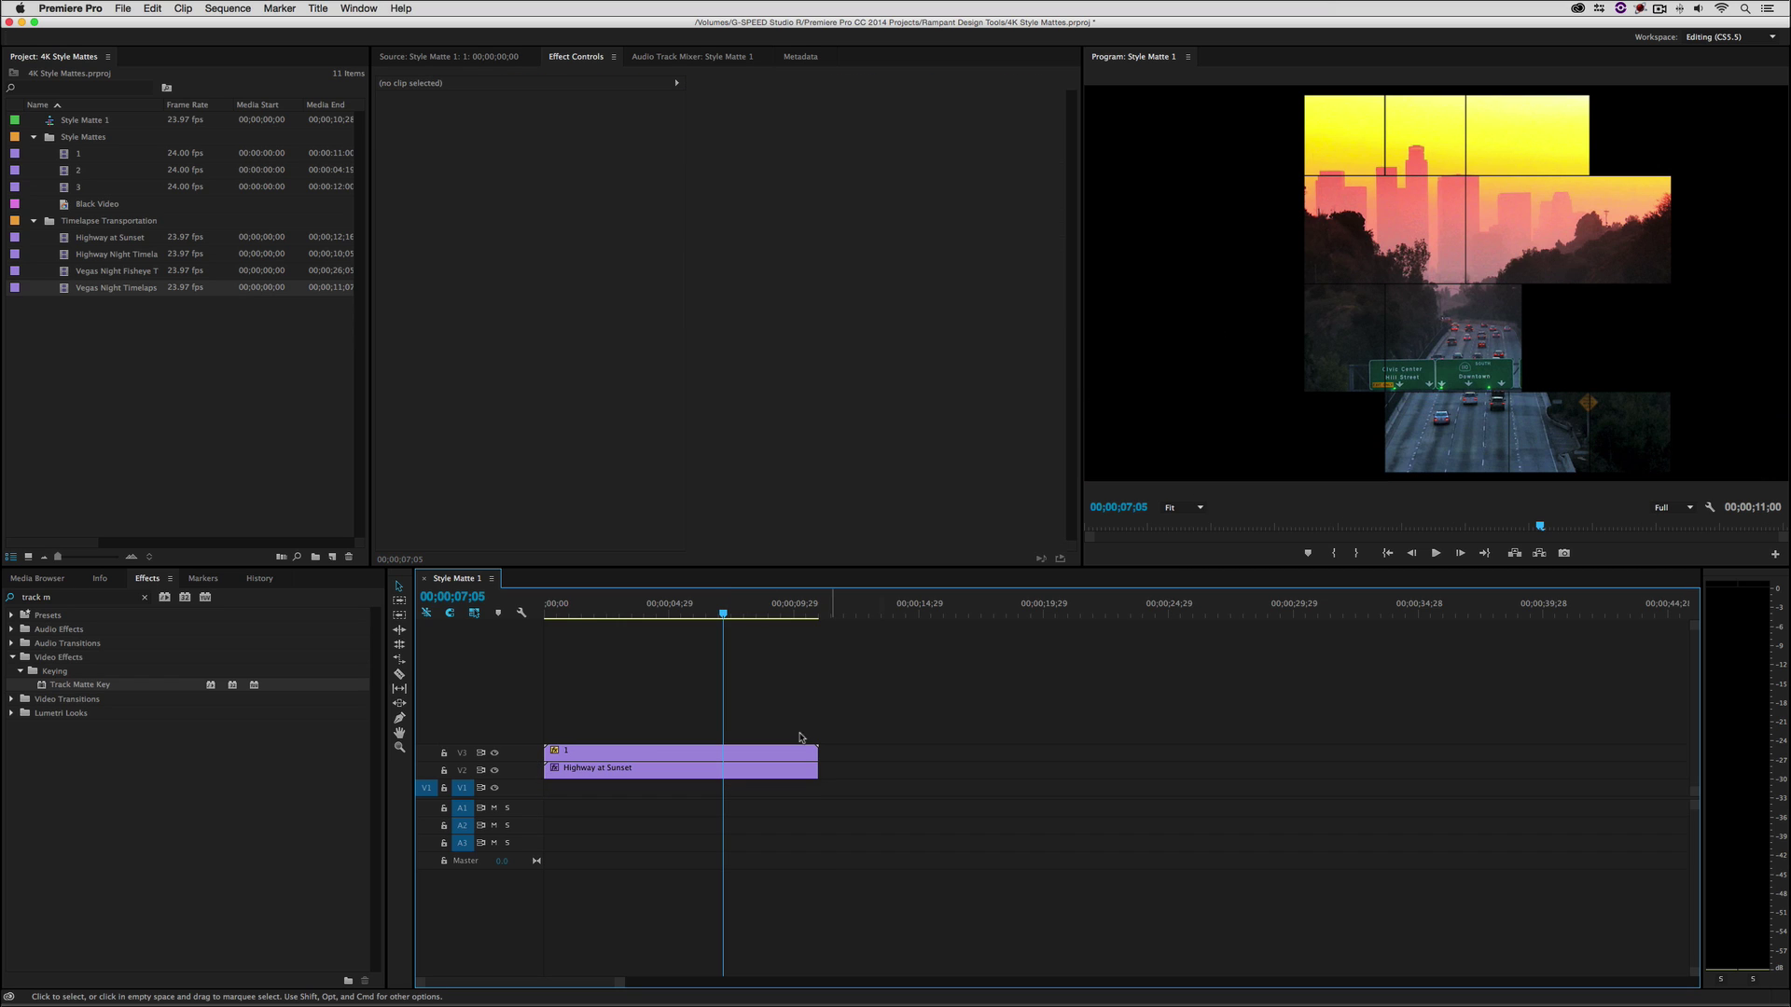
Open style matte 2 in the source monitor and scrub through it to 00:00:02:04.
drag(823, 709, 547, 823)
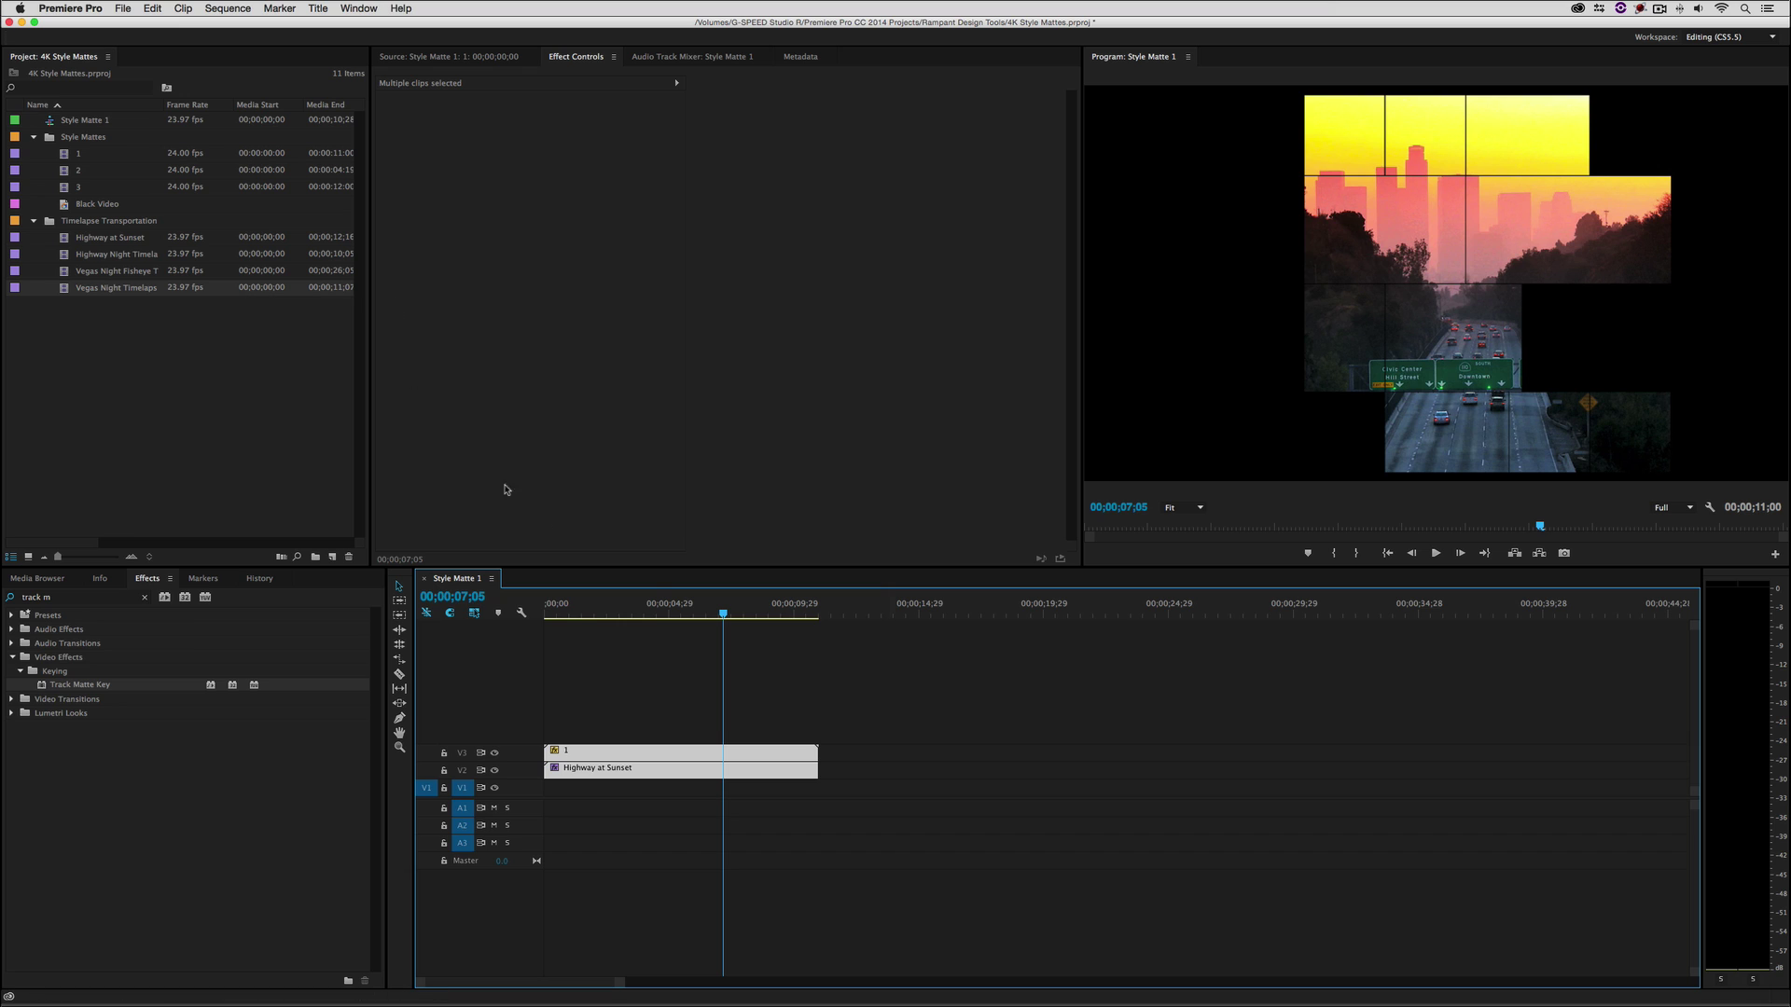
double_click(67, 172)
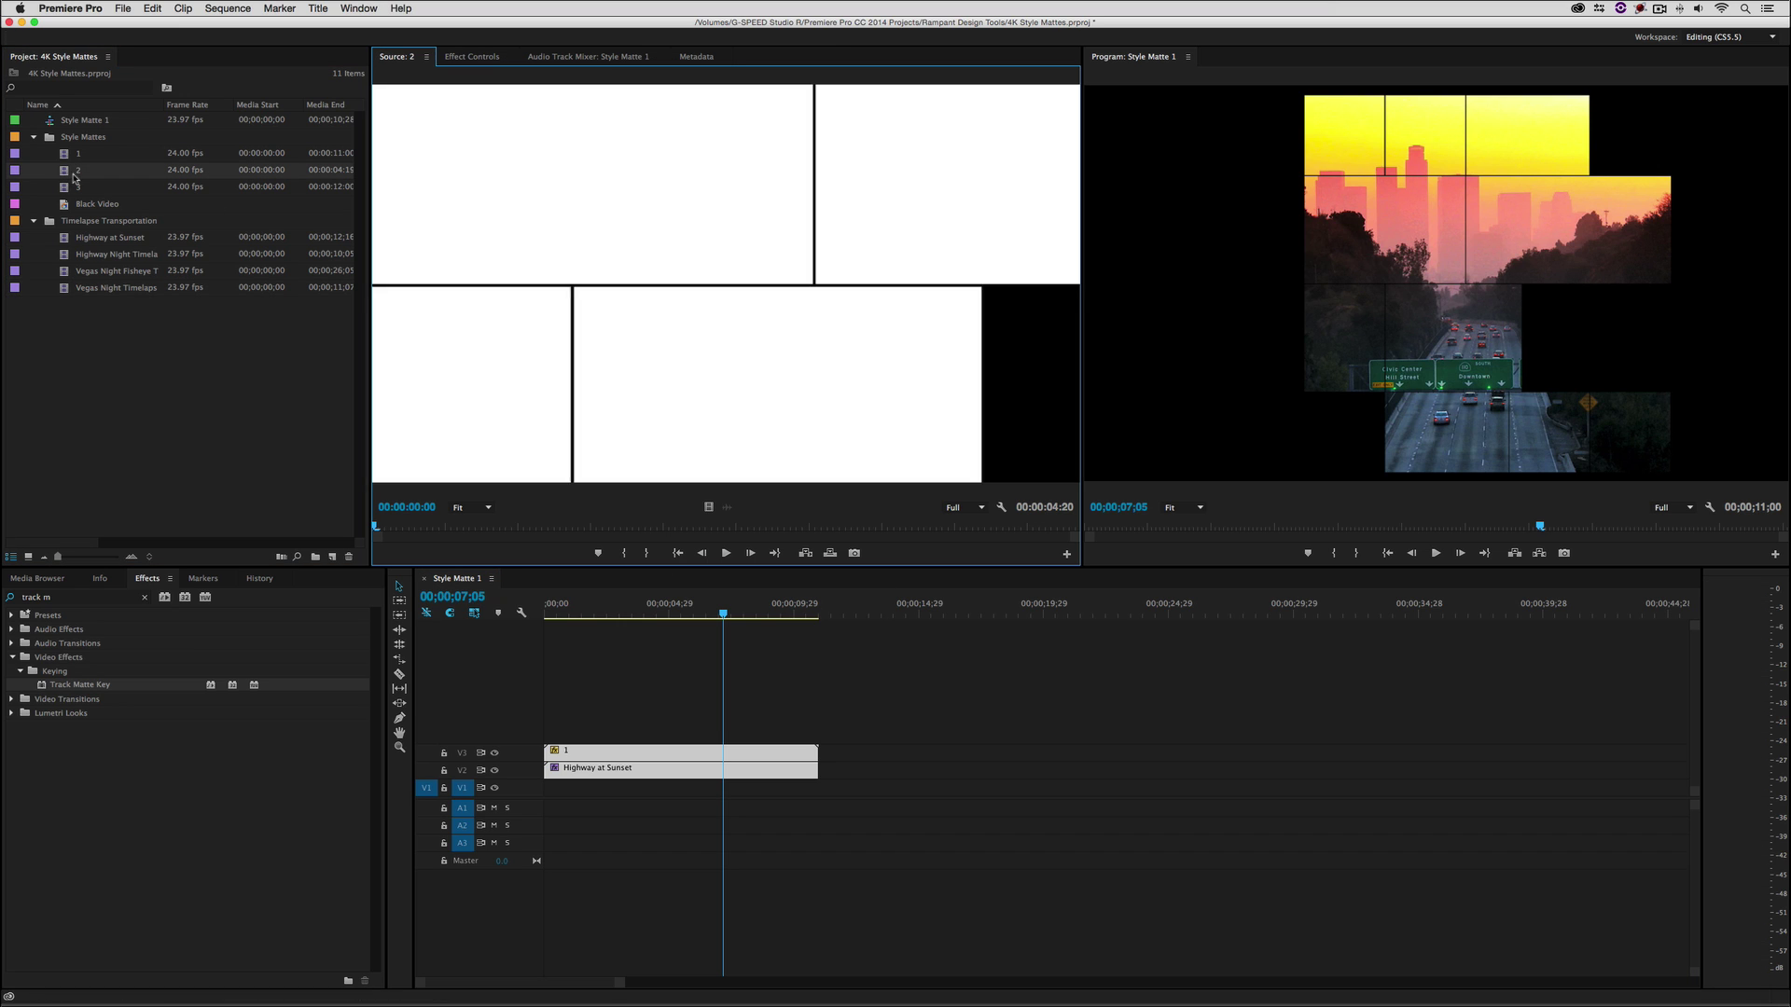
click(487, 528)
drag(489, 530, 688, 530)
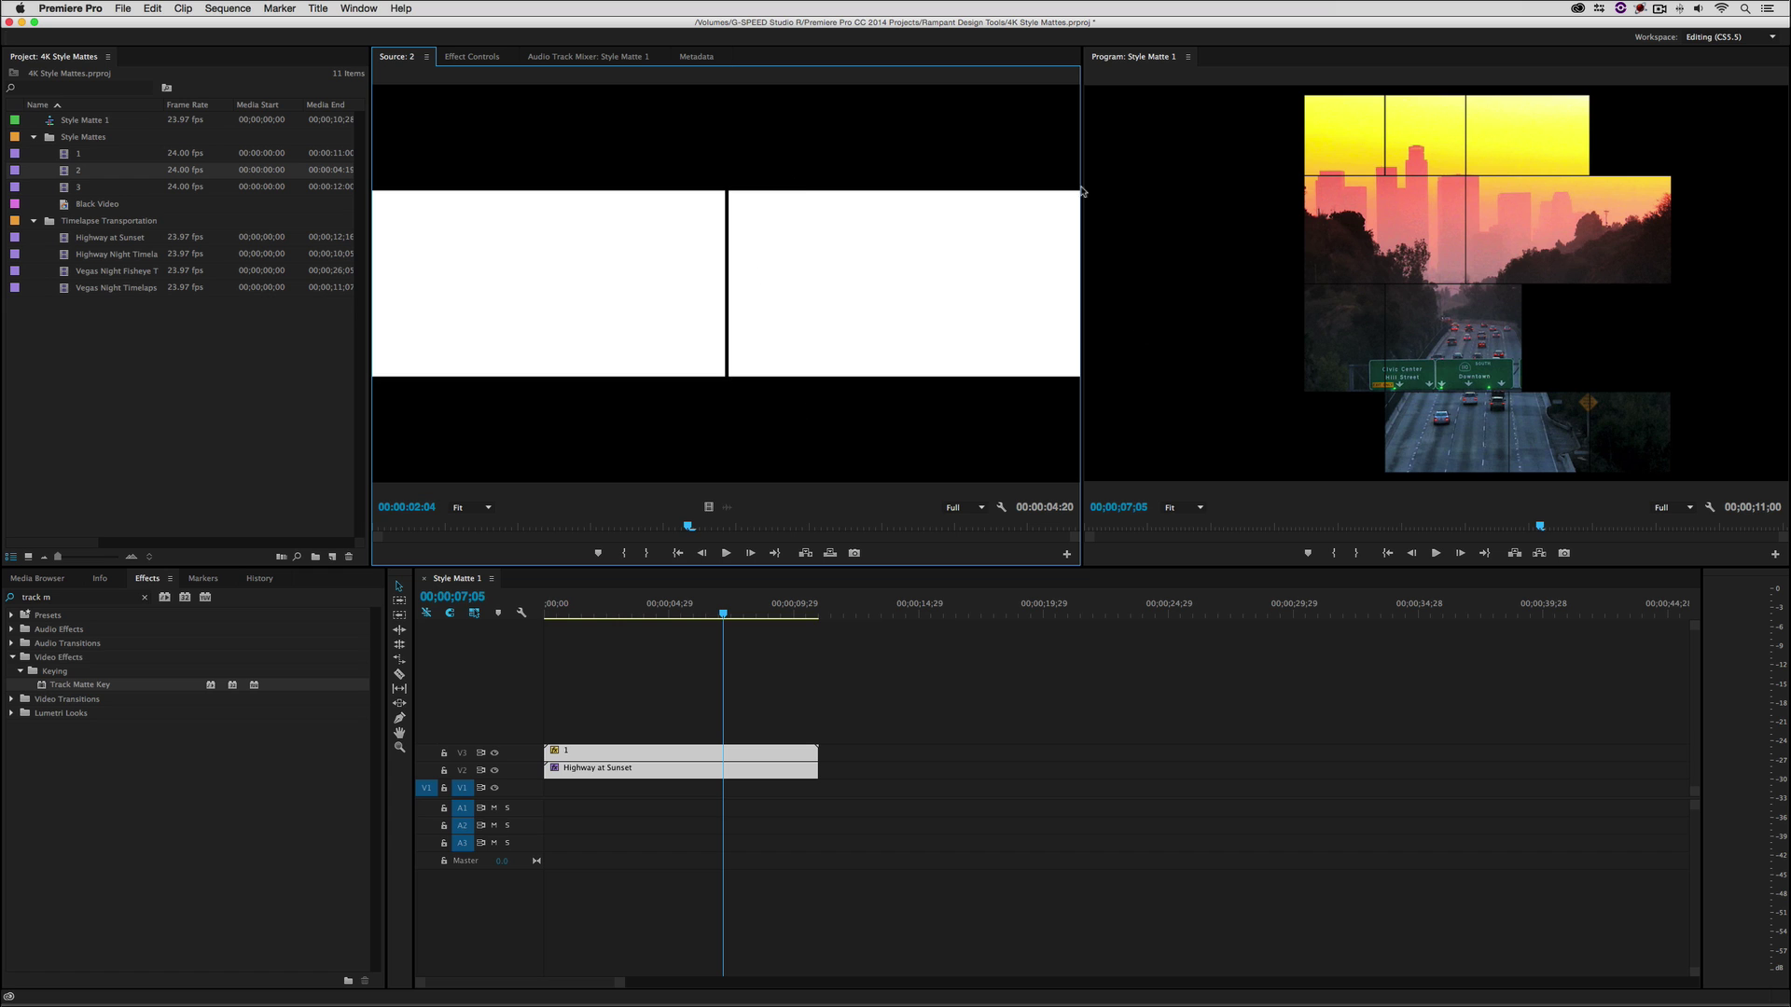
Return the playhead to the sequence start and delete the matte 1 and Highway at Sunset clips.
click(770, 612)
key(Home)
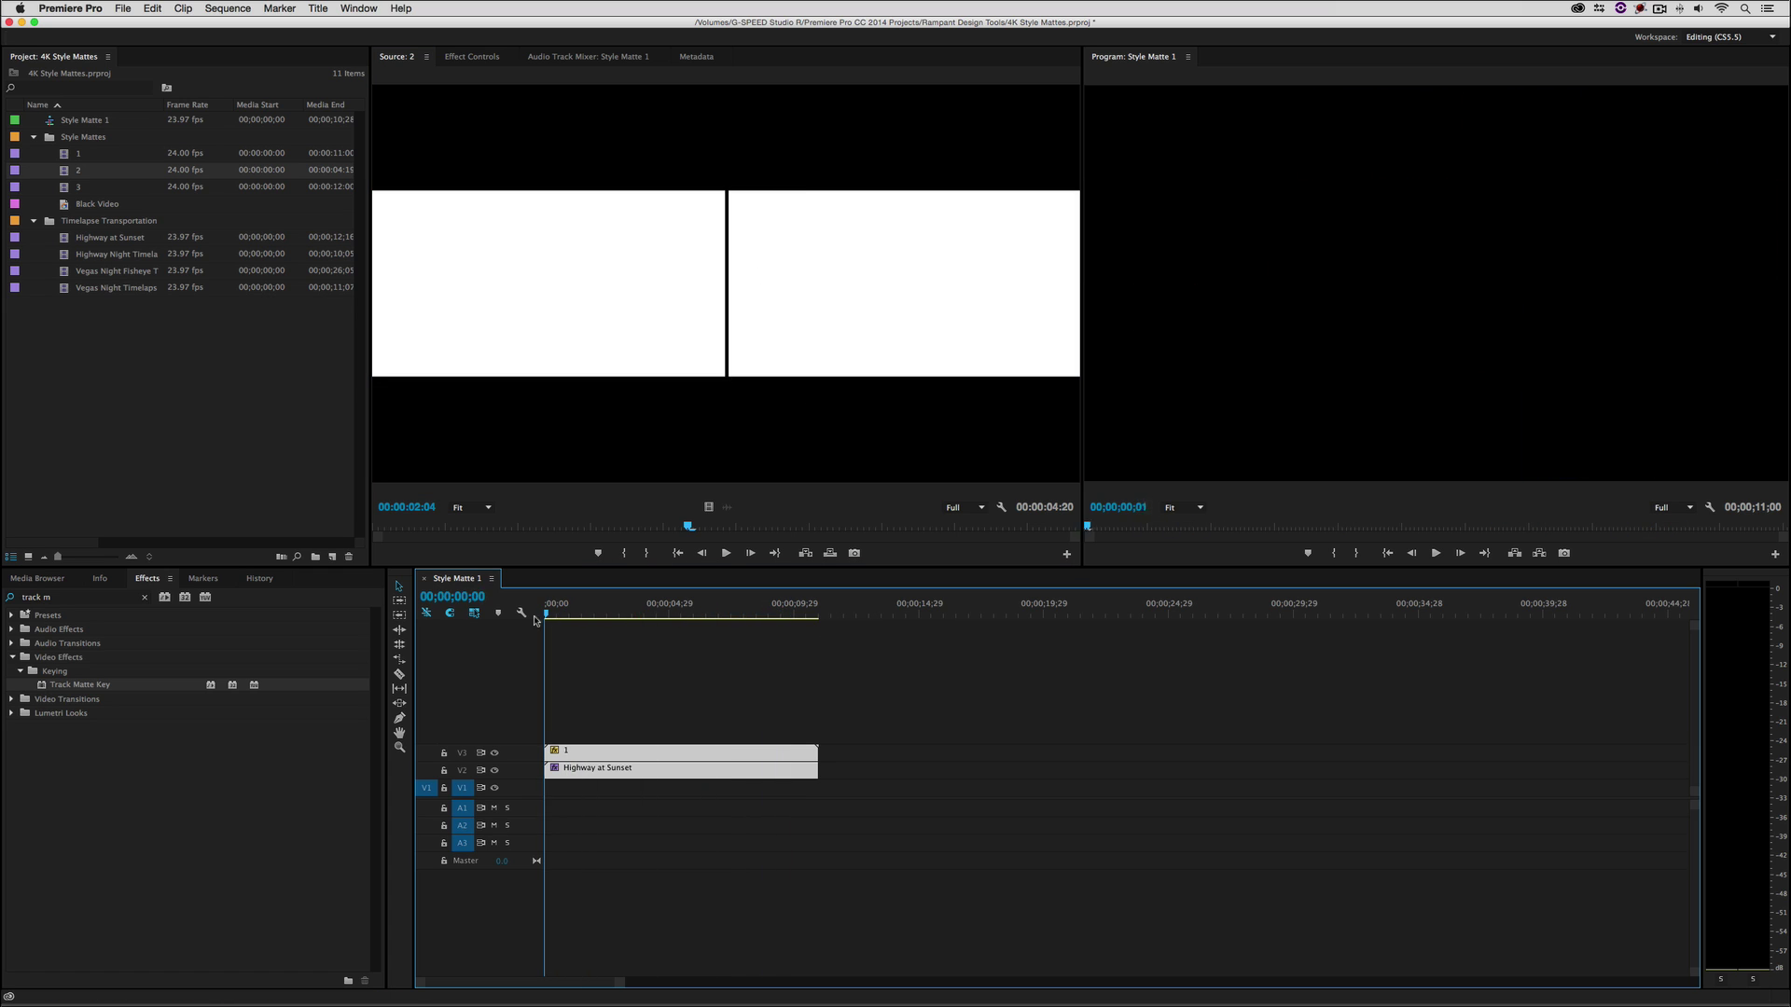
drag(745, 691, 847, 760)
click(553, 883)
key(Delete)
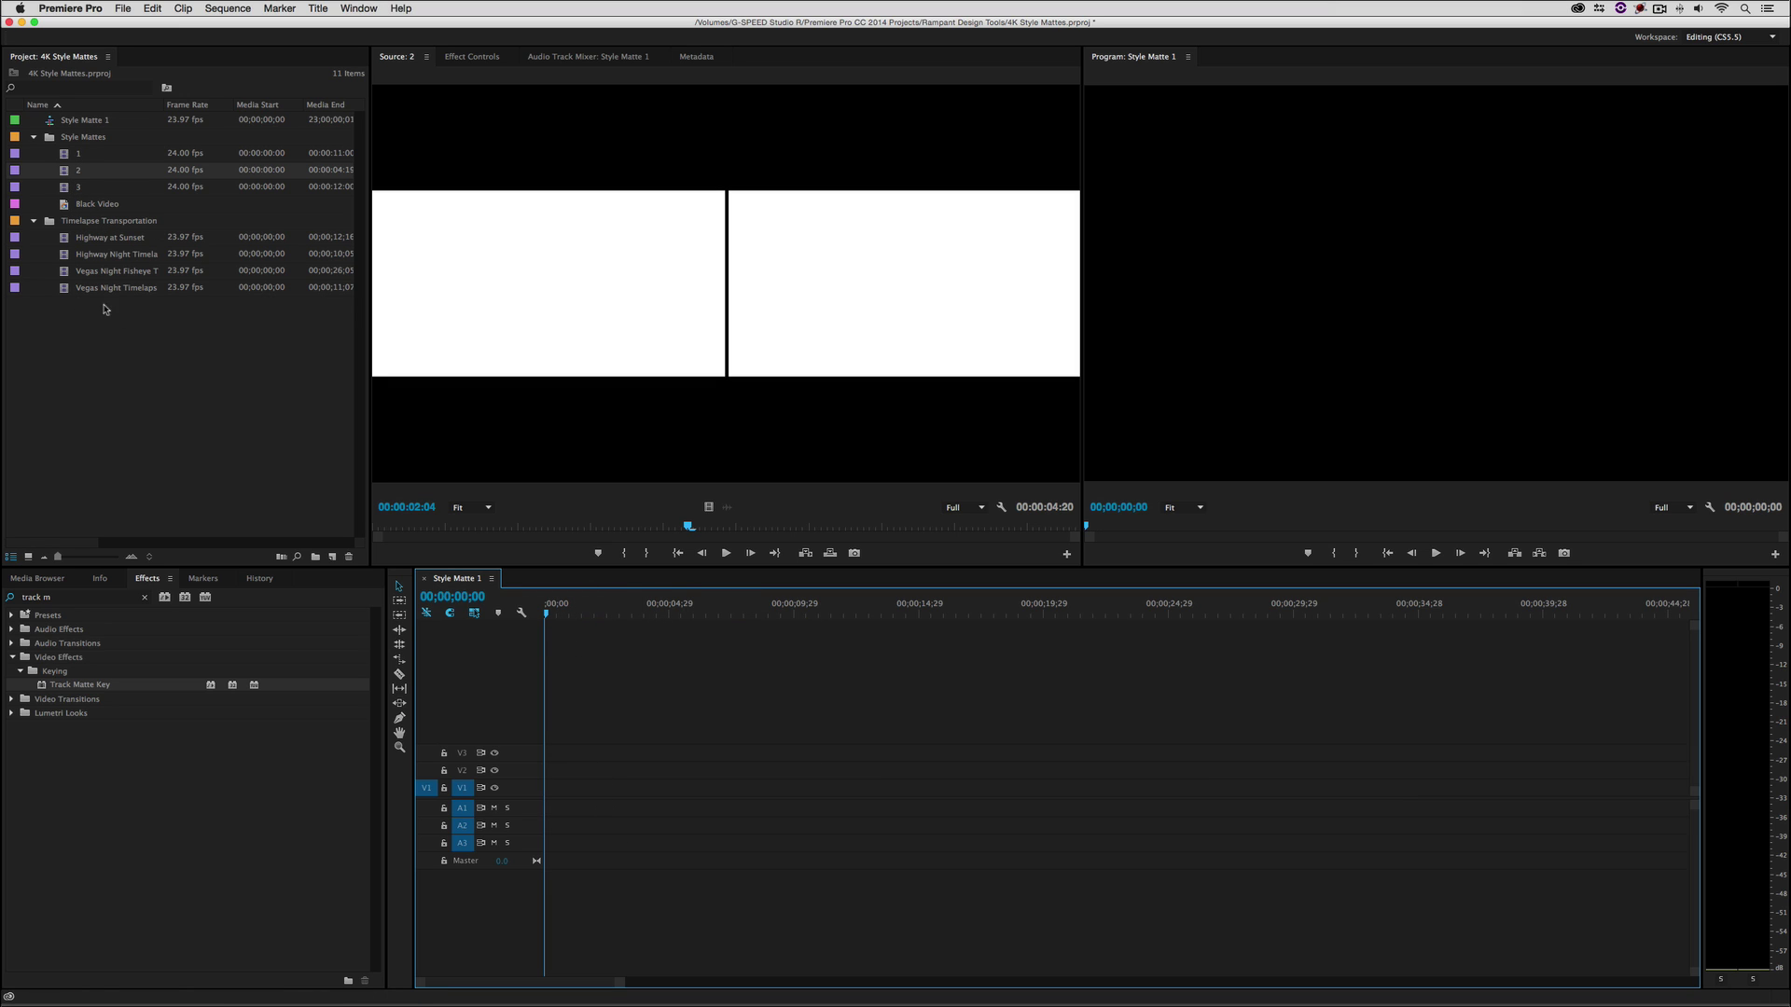
Place style matte 2 at the sequence start with the existing sequence settings kept, and move it to V3.
drag(68, 174, 545, 771)
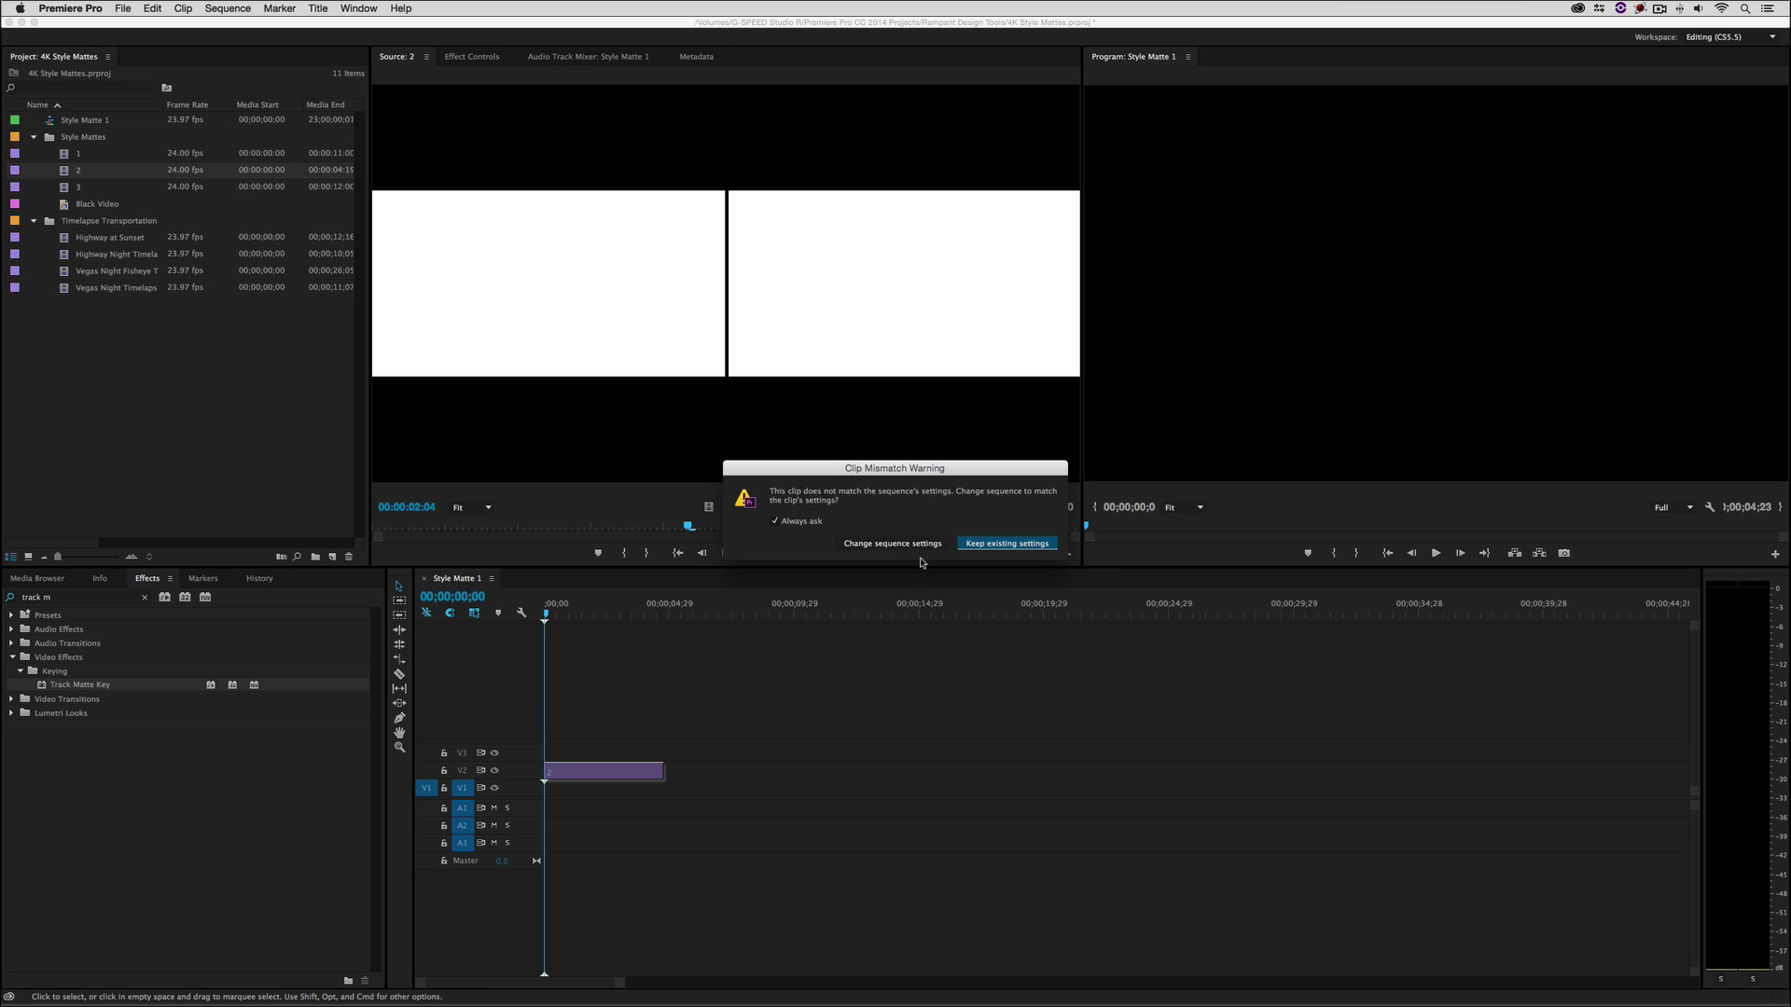
click(997, 544)
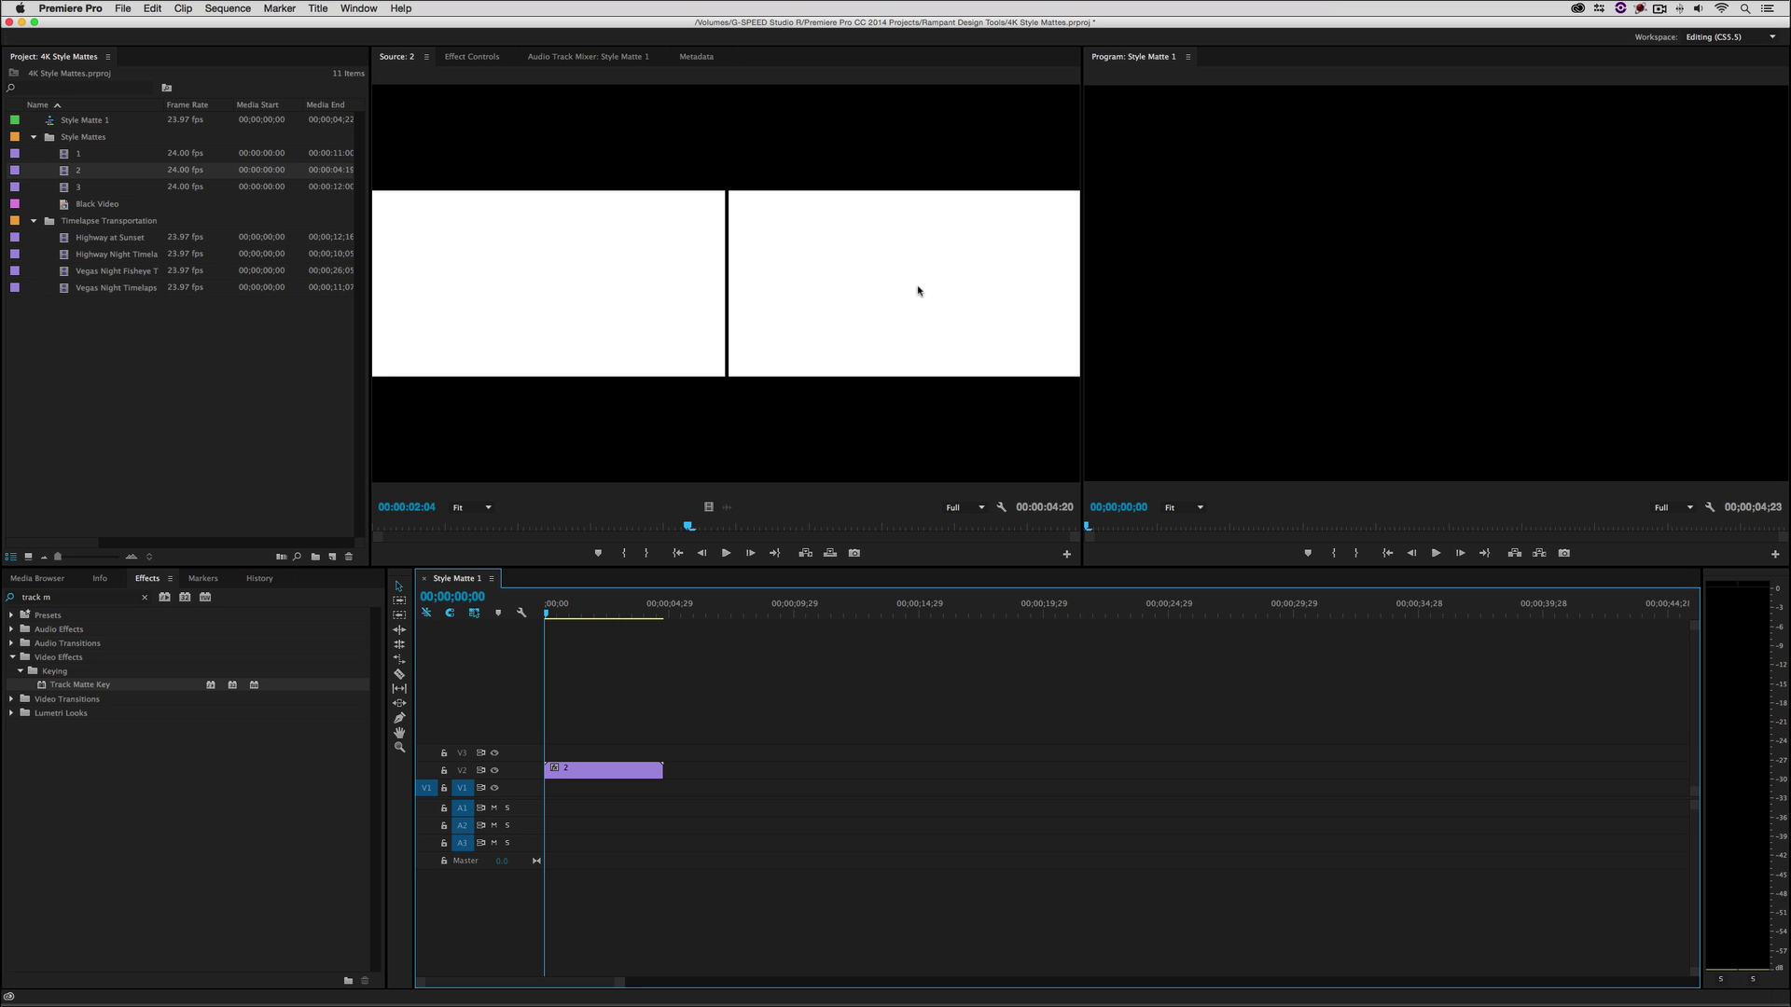
drag(708, 723, 590, 753)
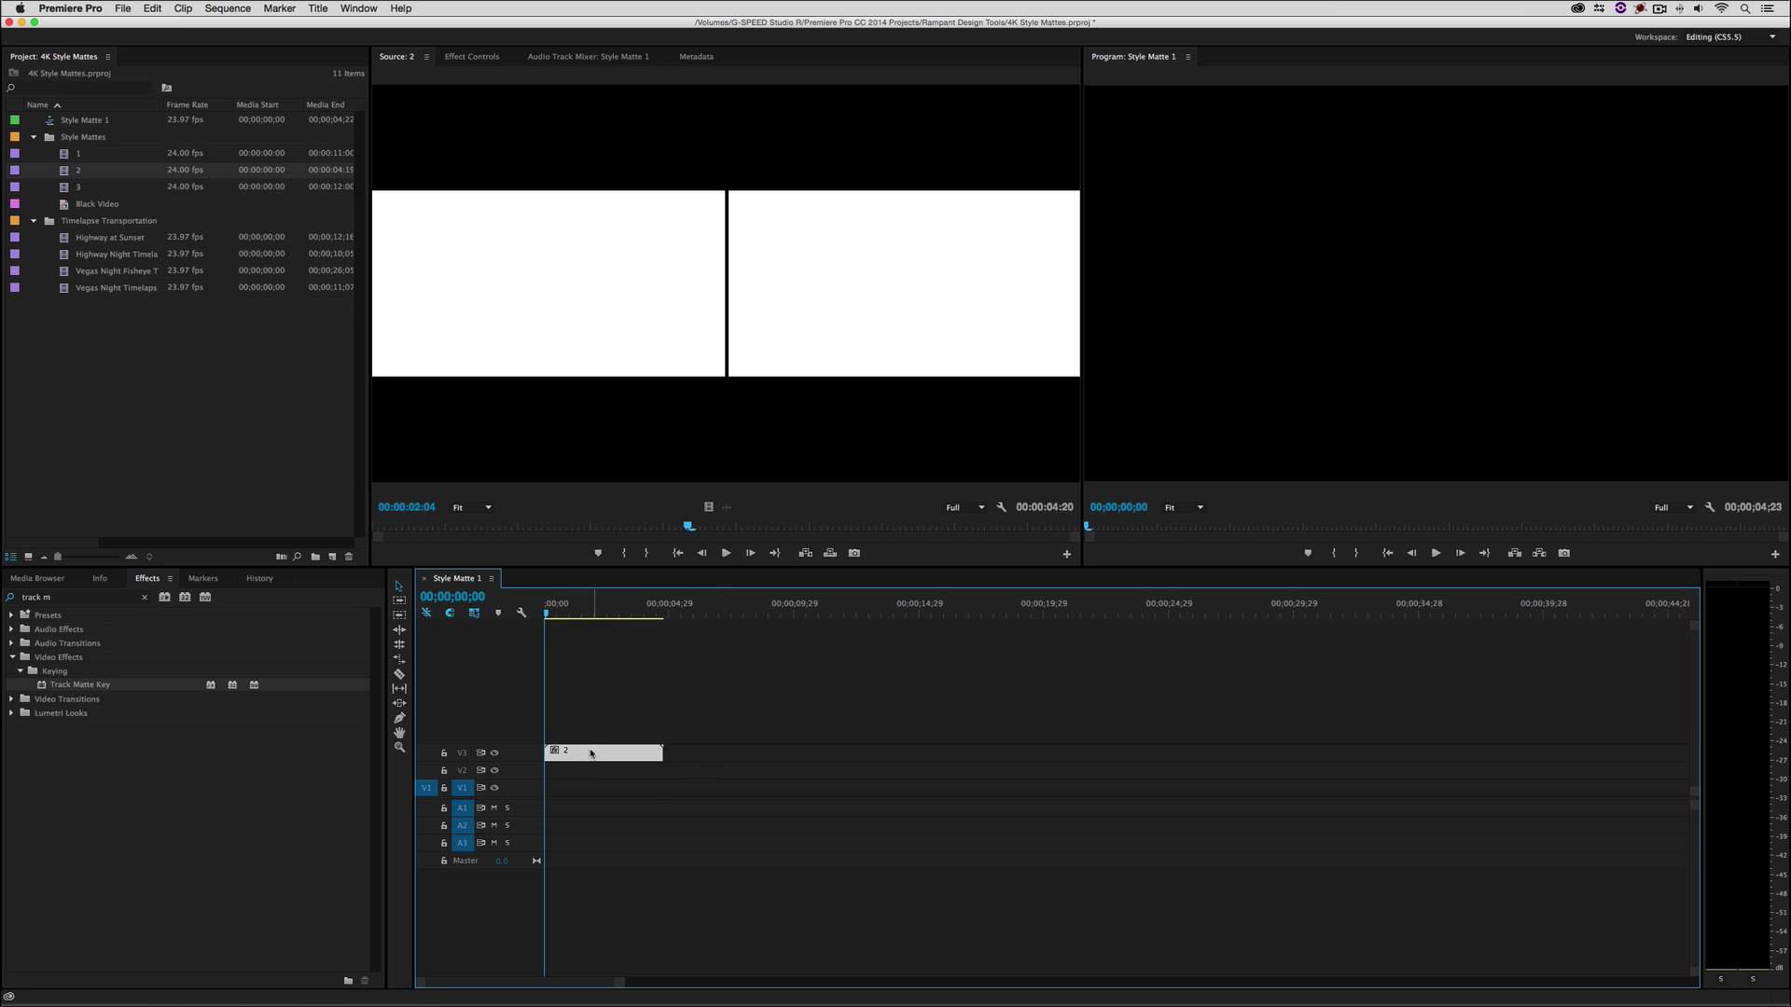
Set matte 2's scale to 33.5 with the playhead at 00;00;02;22, and move the clip up to V4.
drag(604, 616, 613, 619)
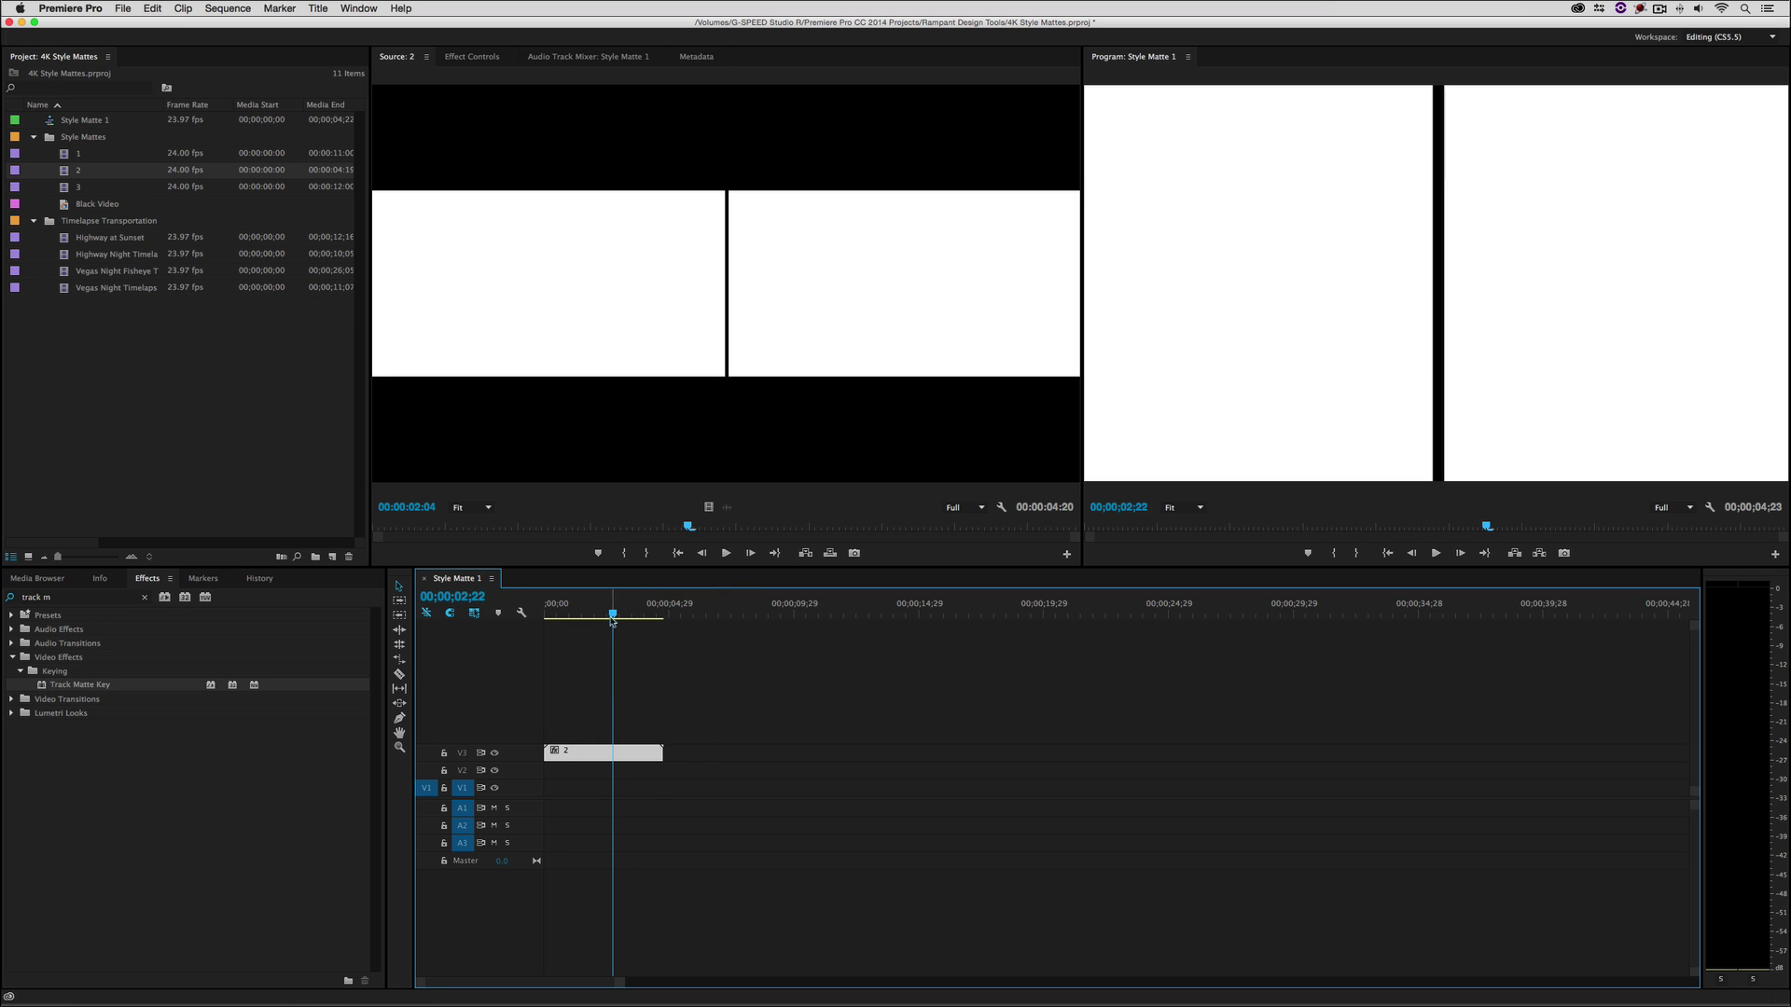
double_click(613, 755)
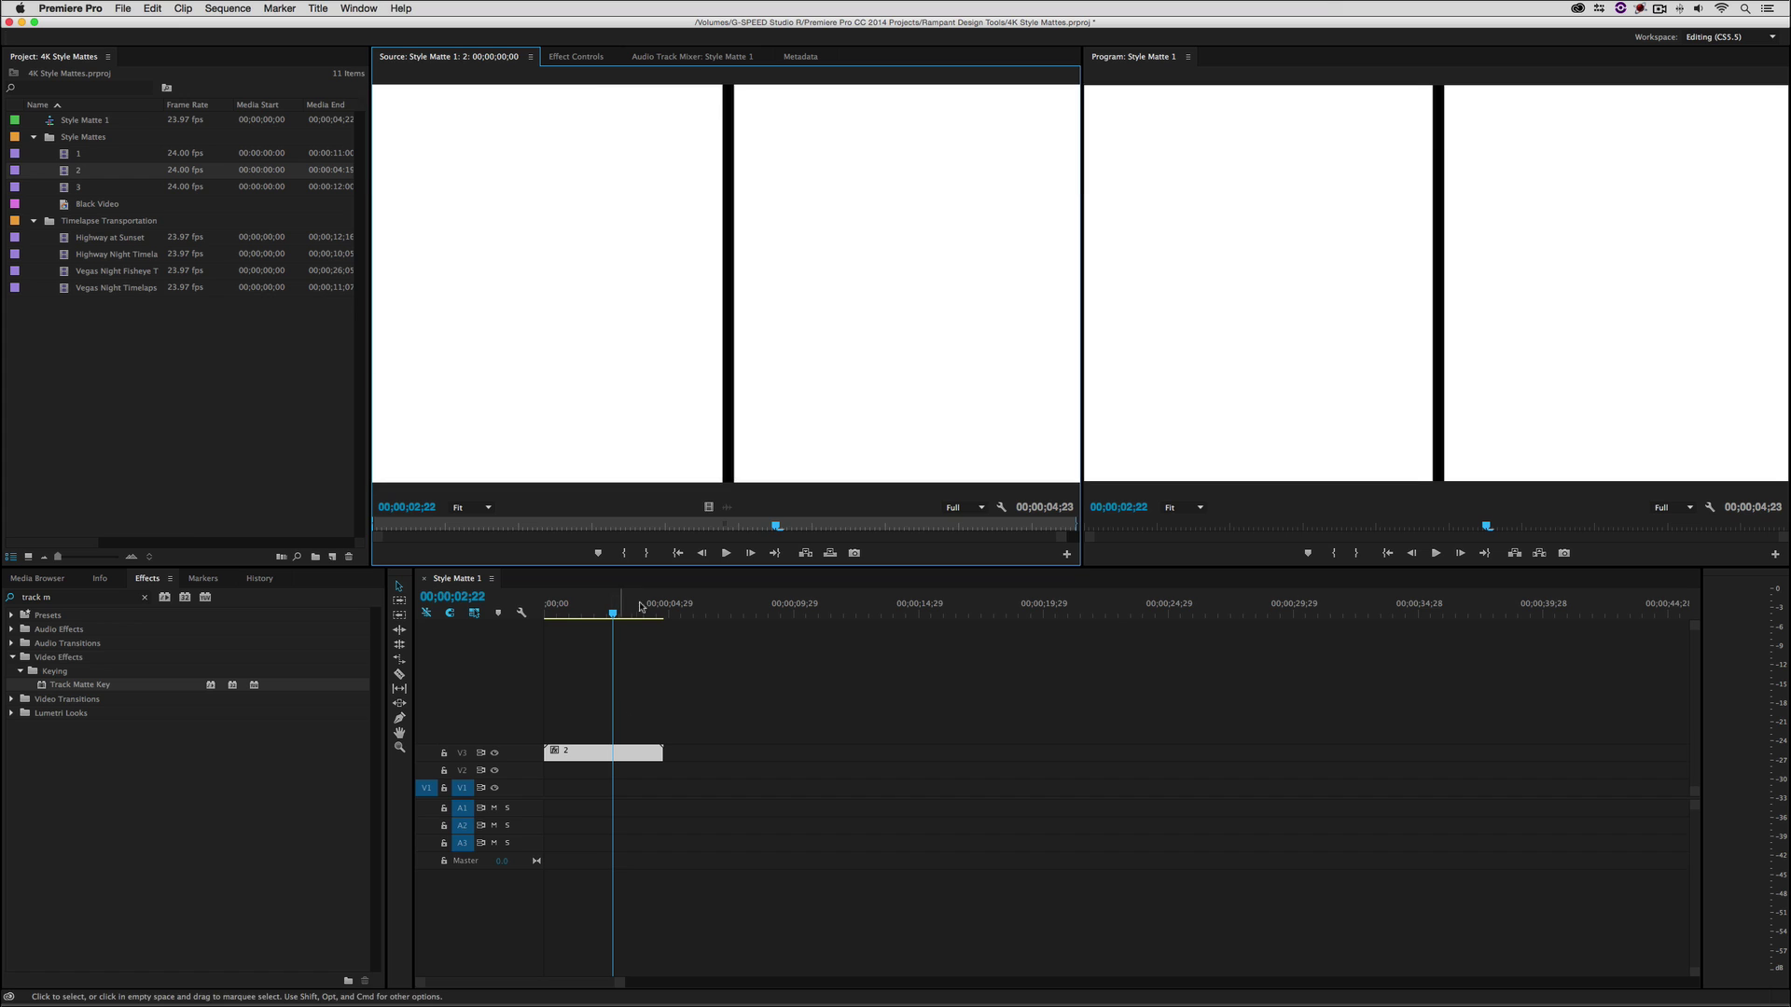
click(588, 58)
click(381, 113)
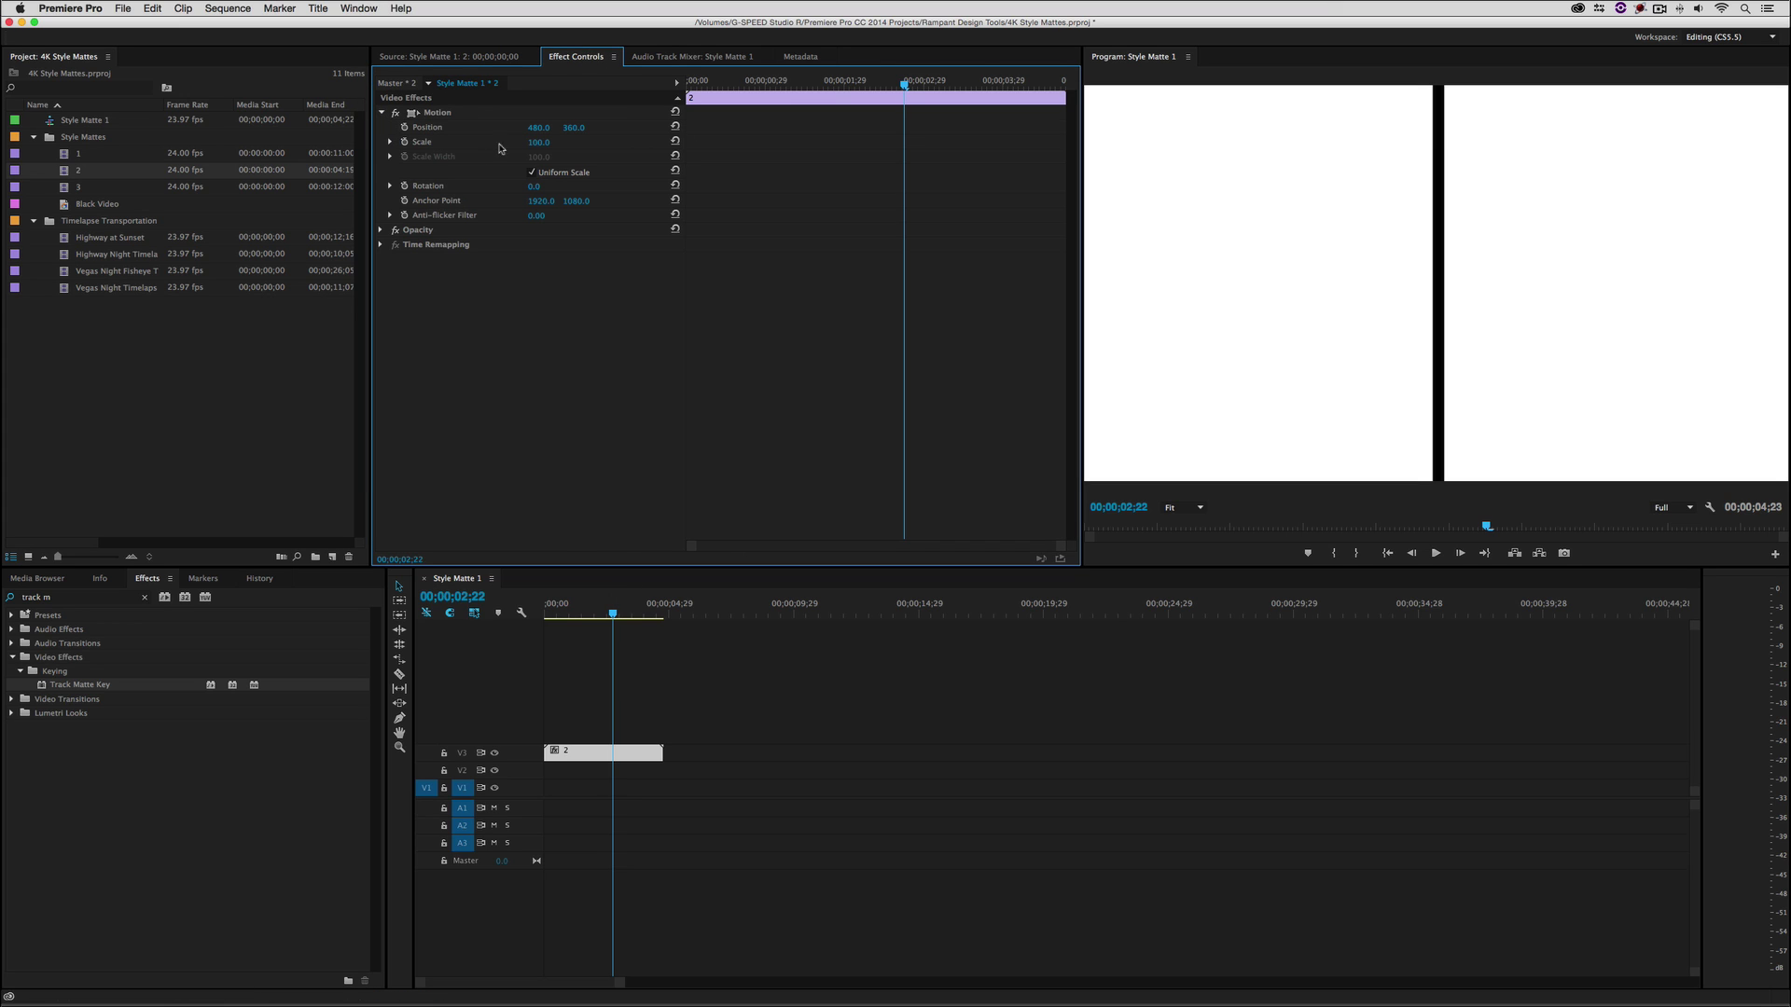
click(543, 141)
text(33.5)
key(Return)
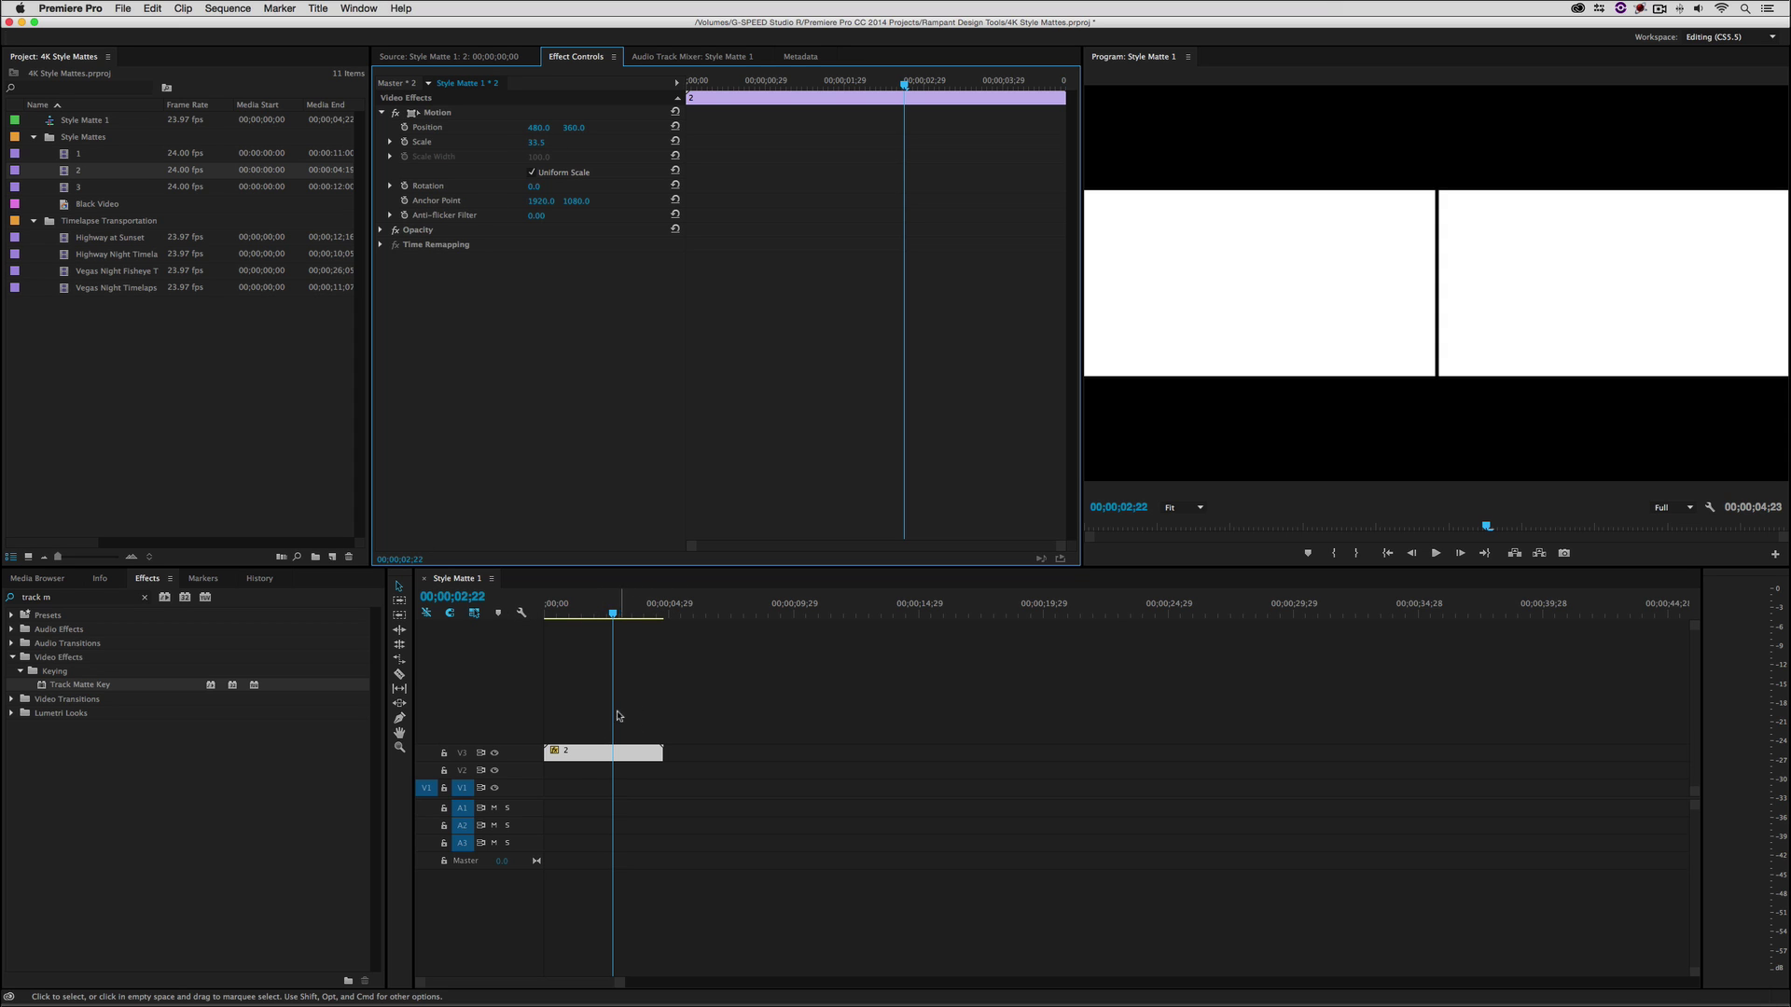
drag(602, 752, 599, 644)
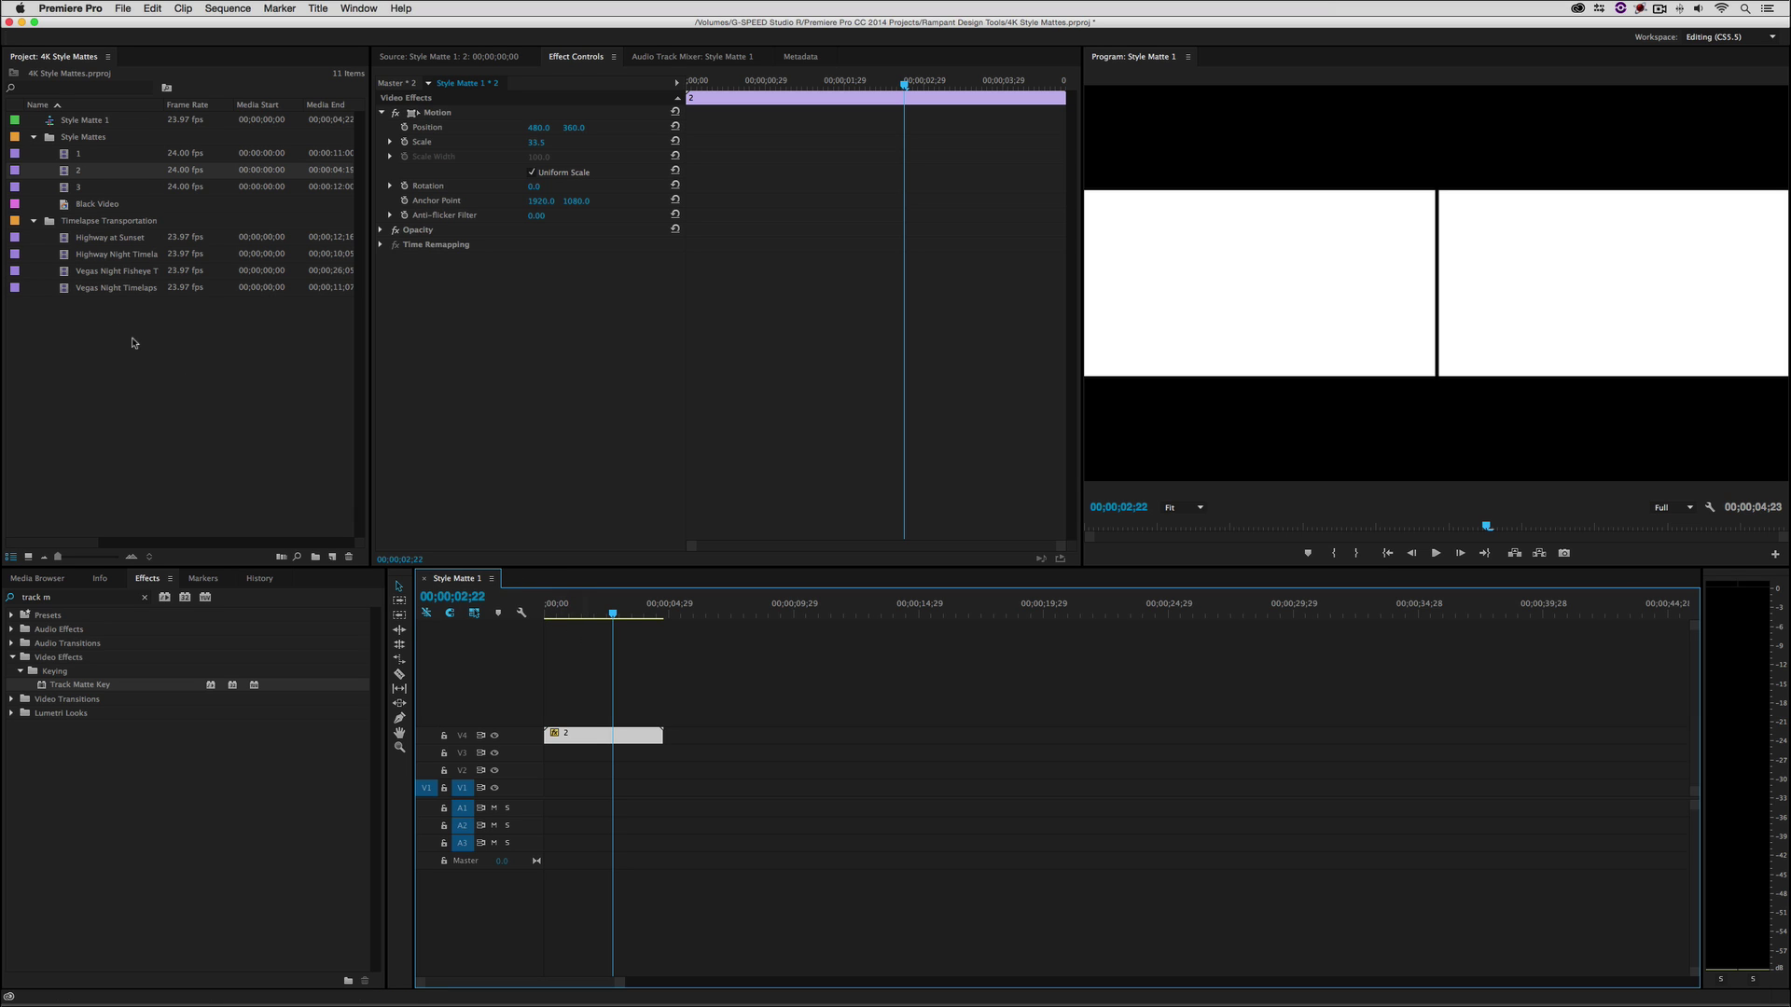
Return the playhead to the start and create a 960 by 720 black video item at 23.976 fps with HD Anamorphic 1080 pixel aspect ratio.
drag(600, 612, 525, 615)
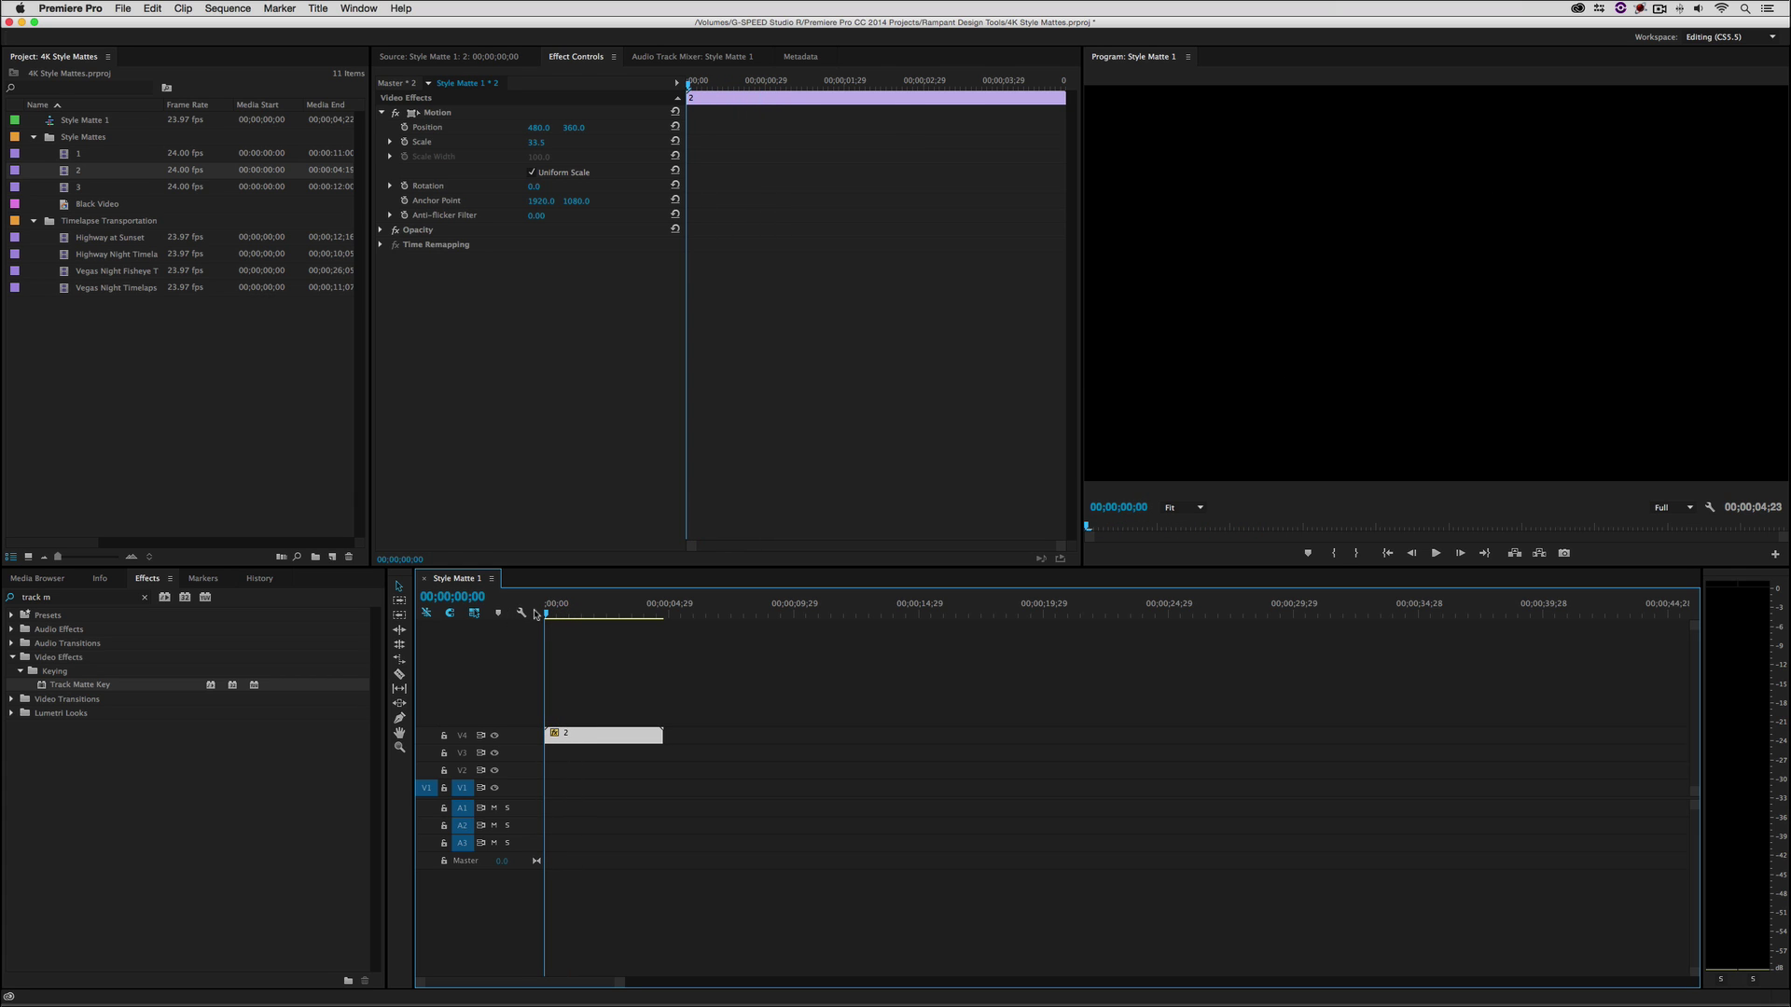
click(333, 558)
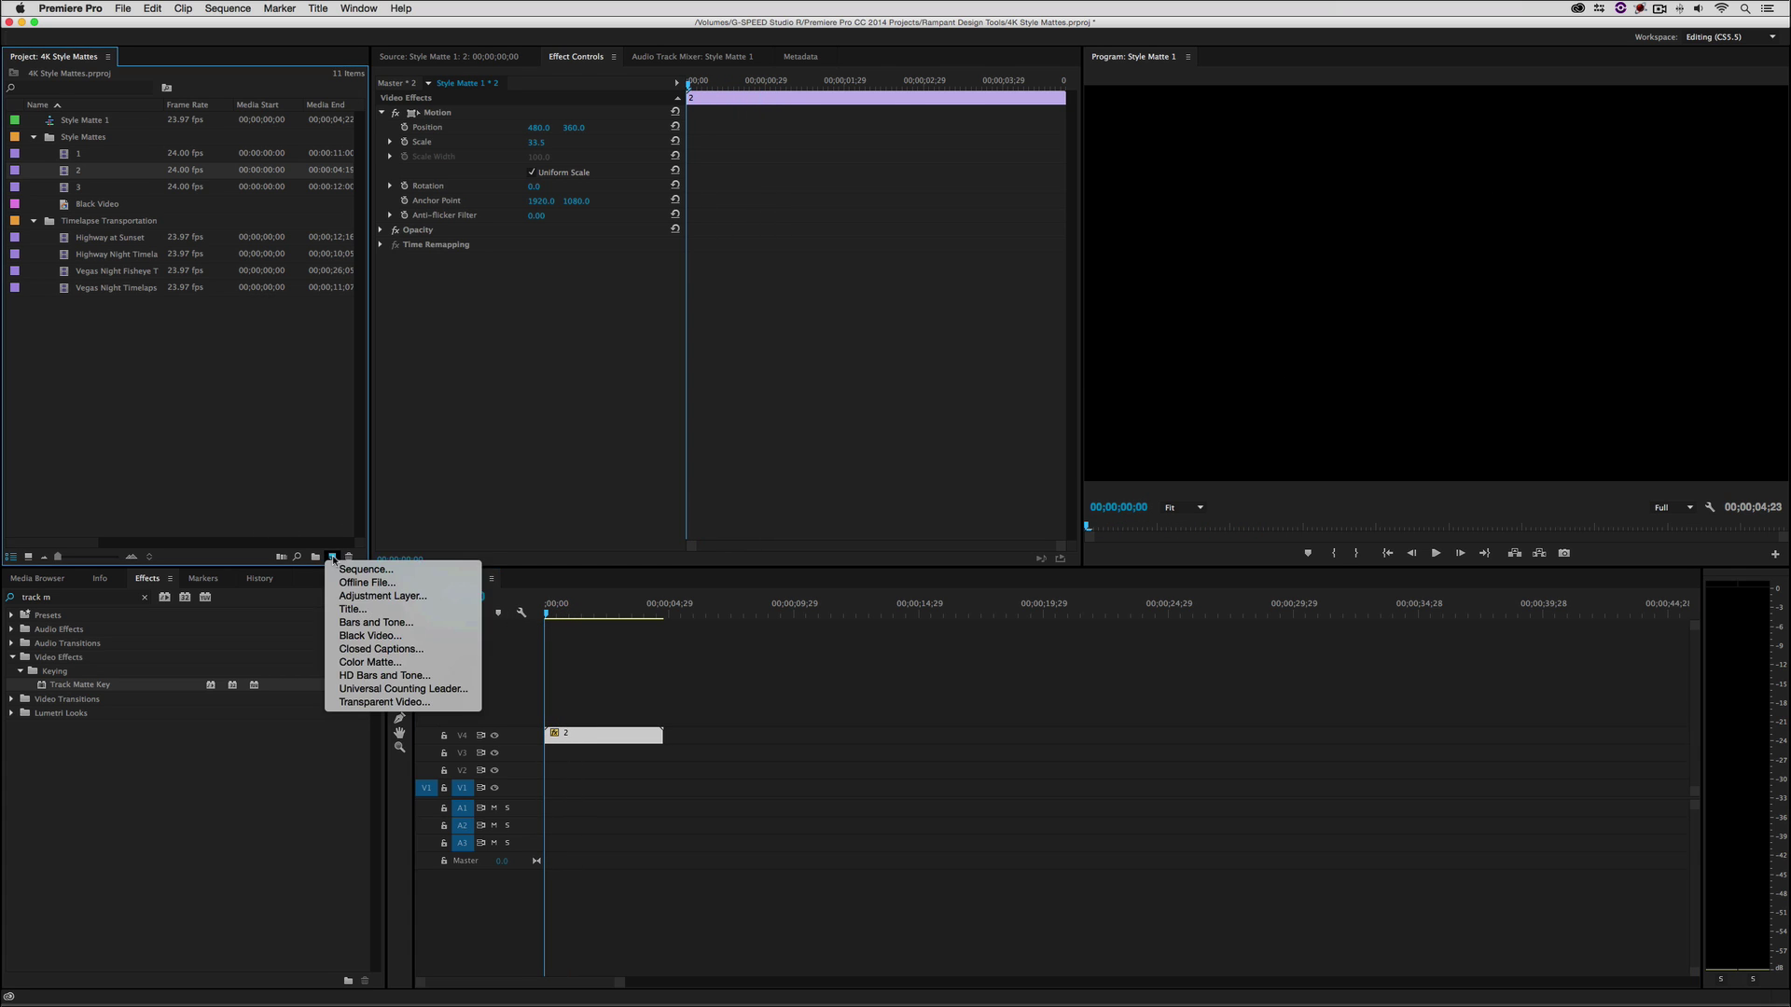
click(366, 635)
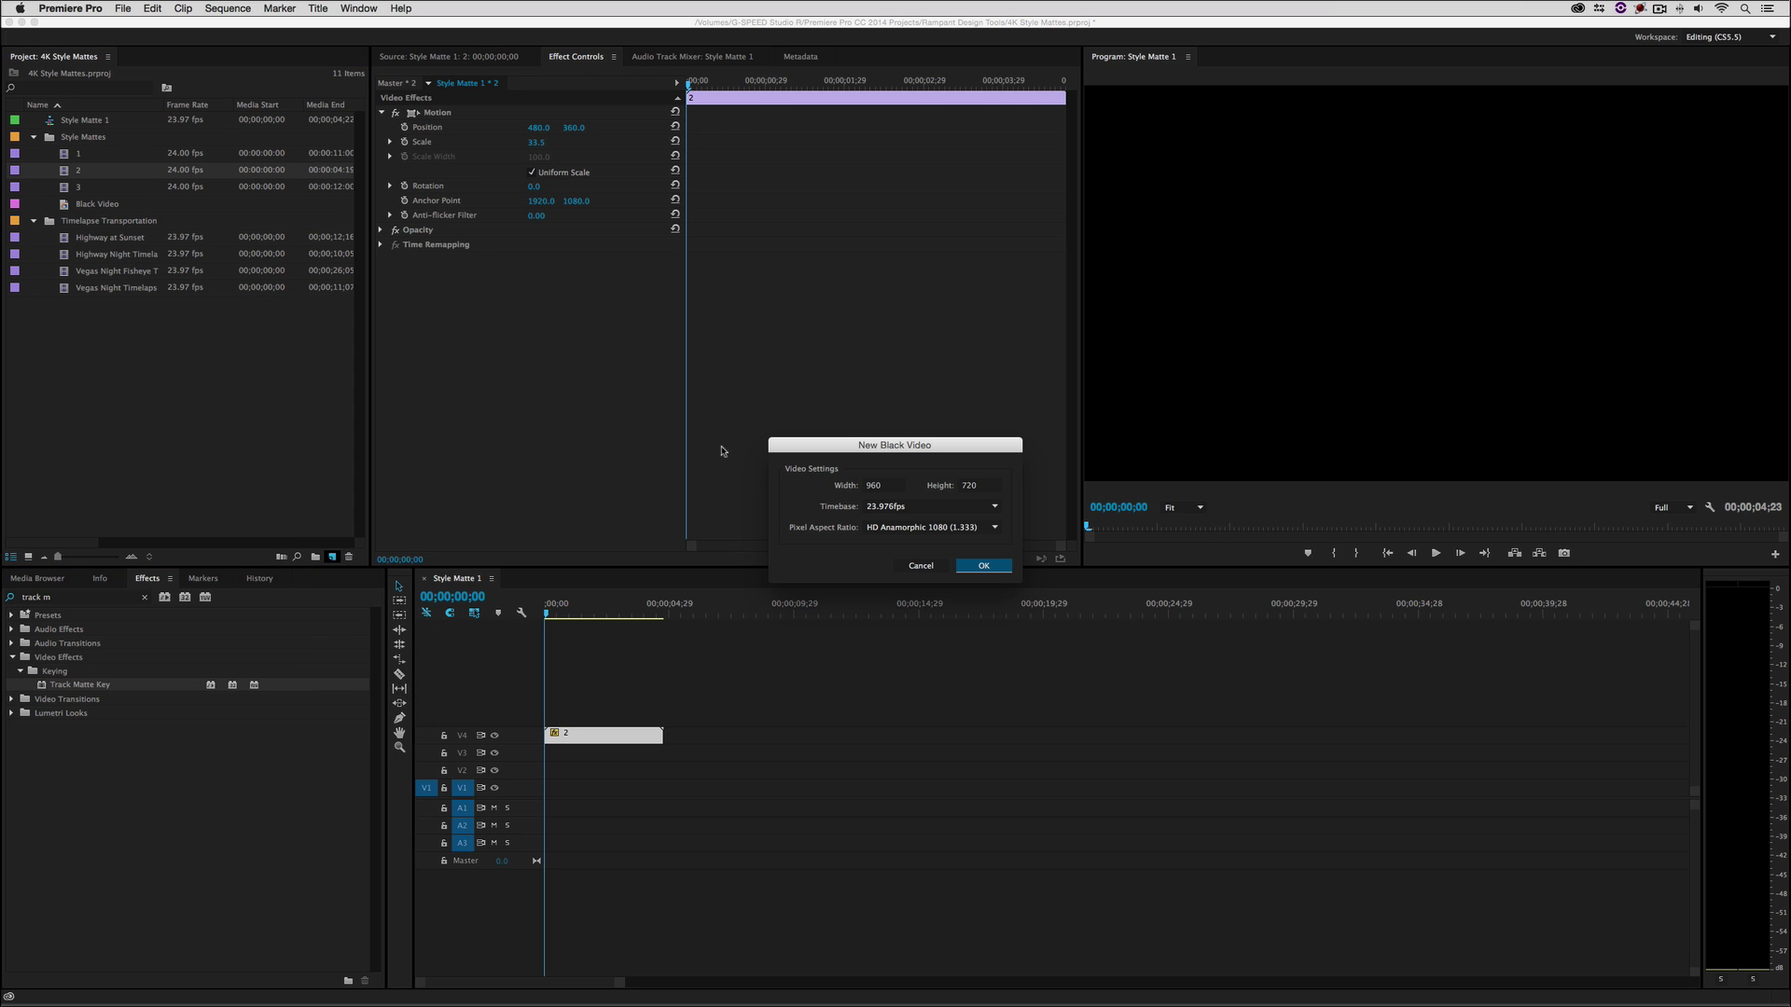
click(981, 567)
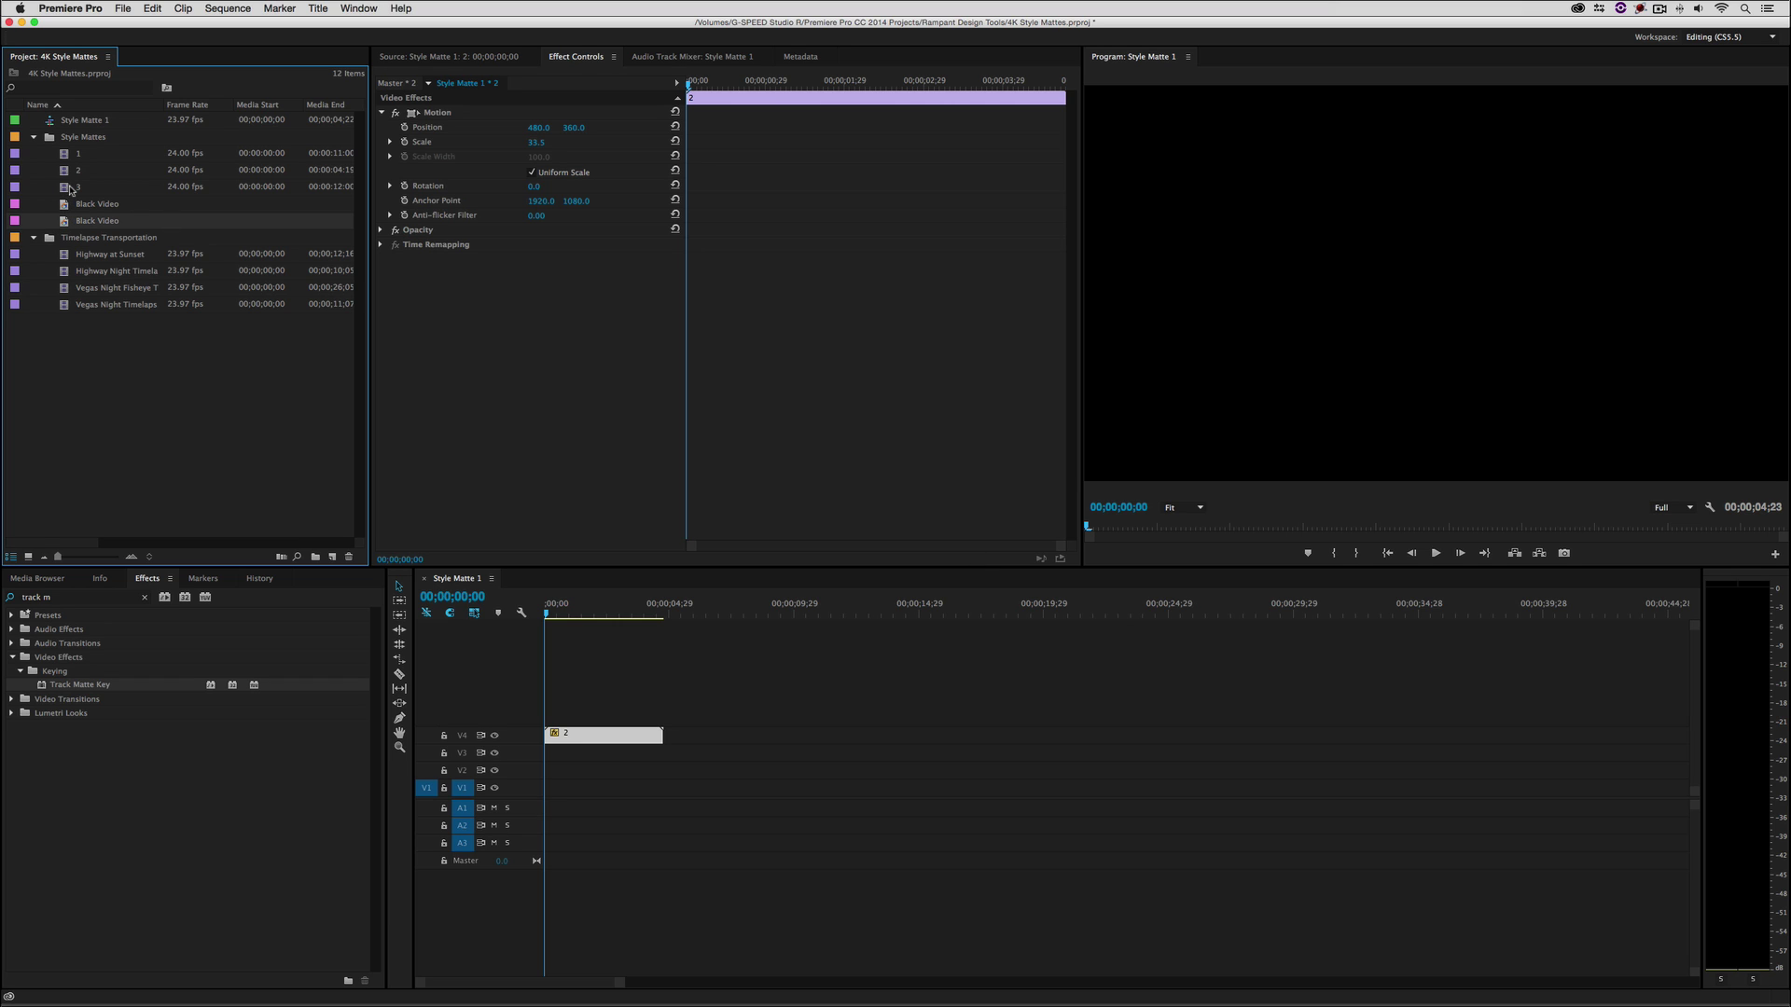
Delete the extra Black Video item, place the remaining one at the start of V3, and trim it to matte 2's length.
click(65, 205)
key(Delete)
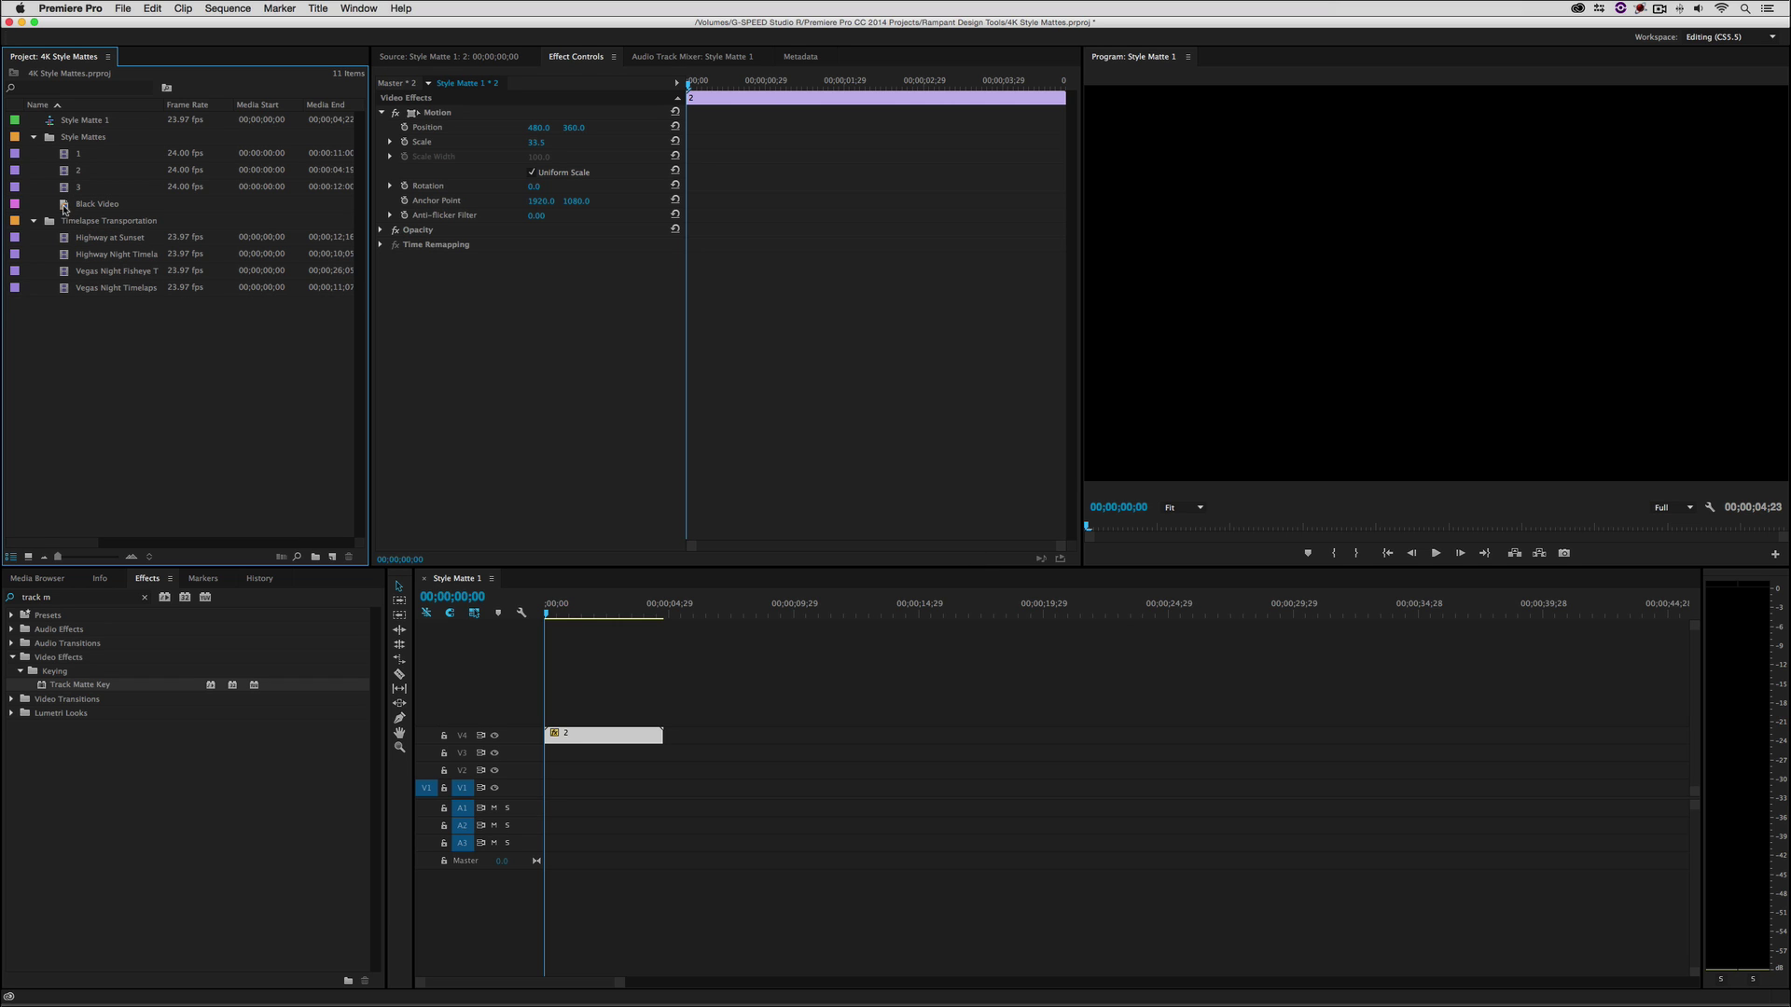
drag(68, 204, 545, 756)
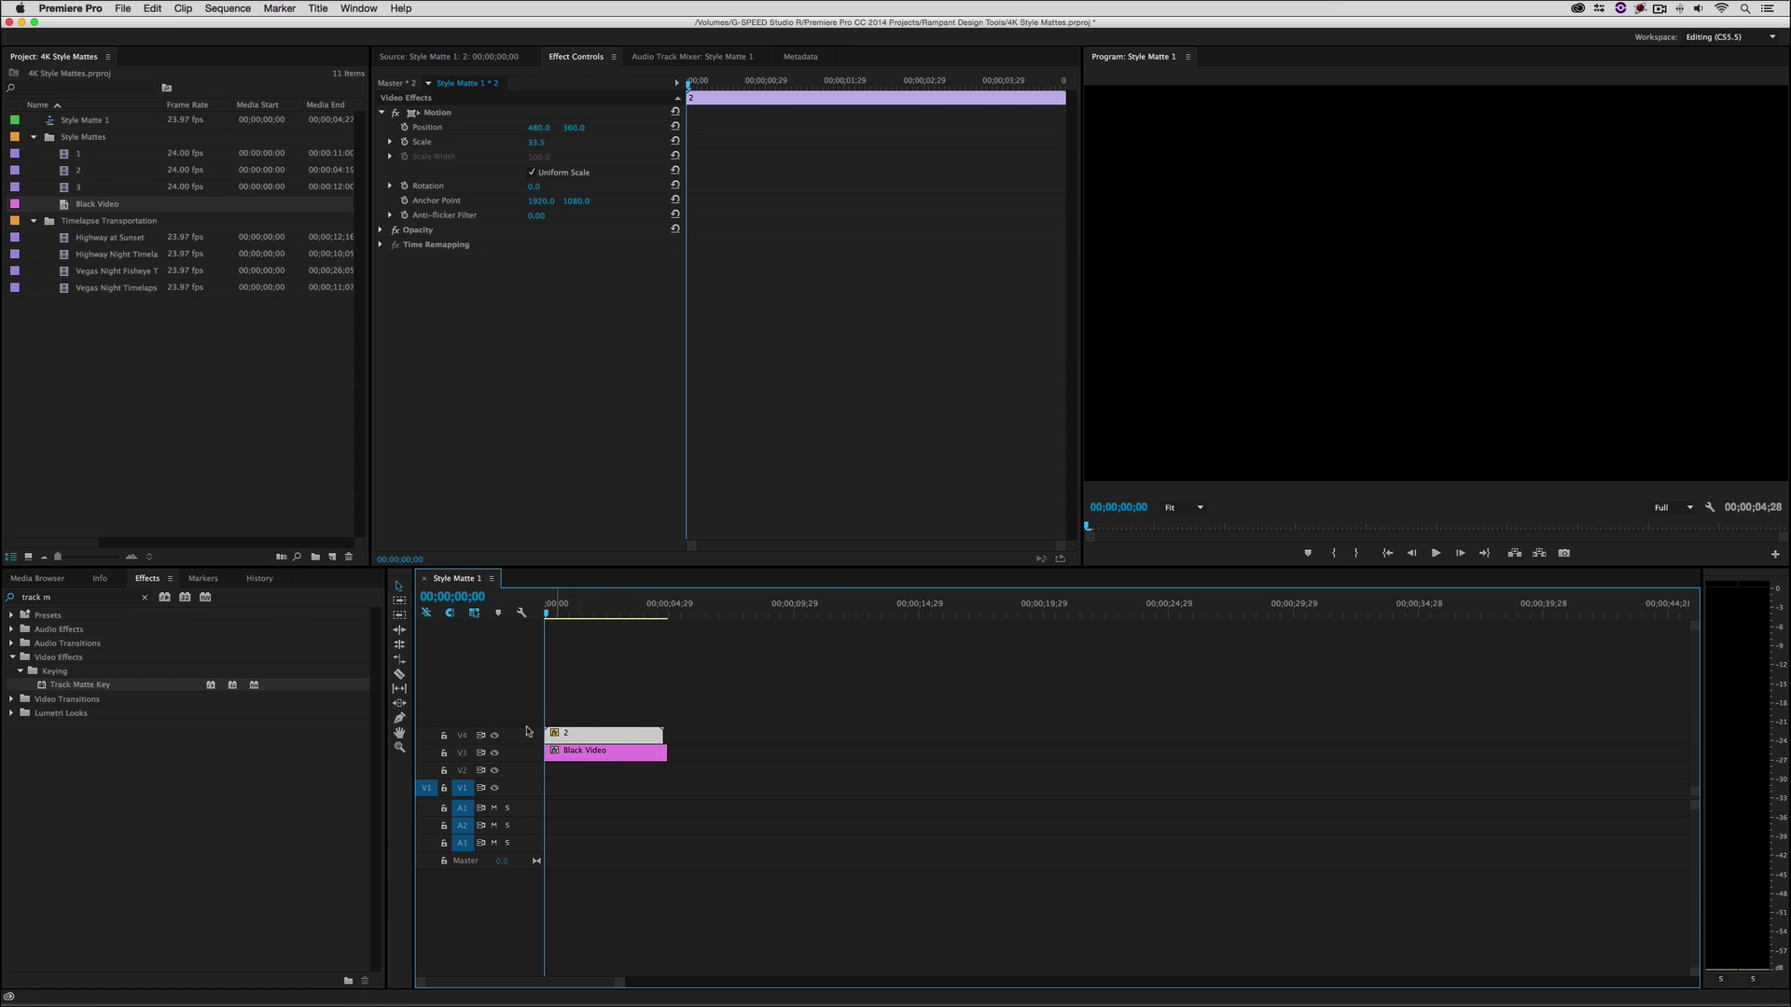
drag(662, 753, 658, 753)
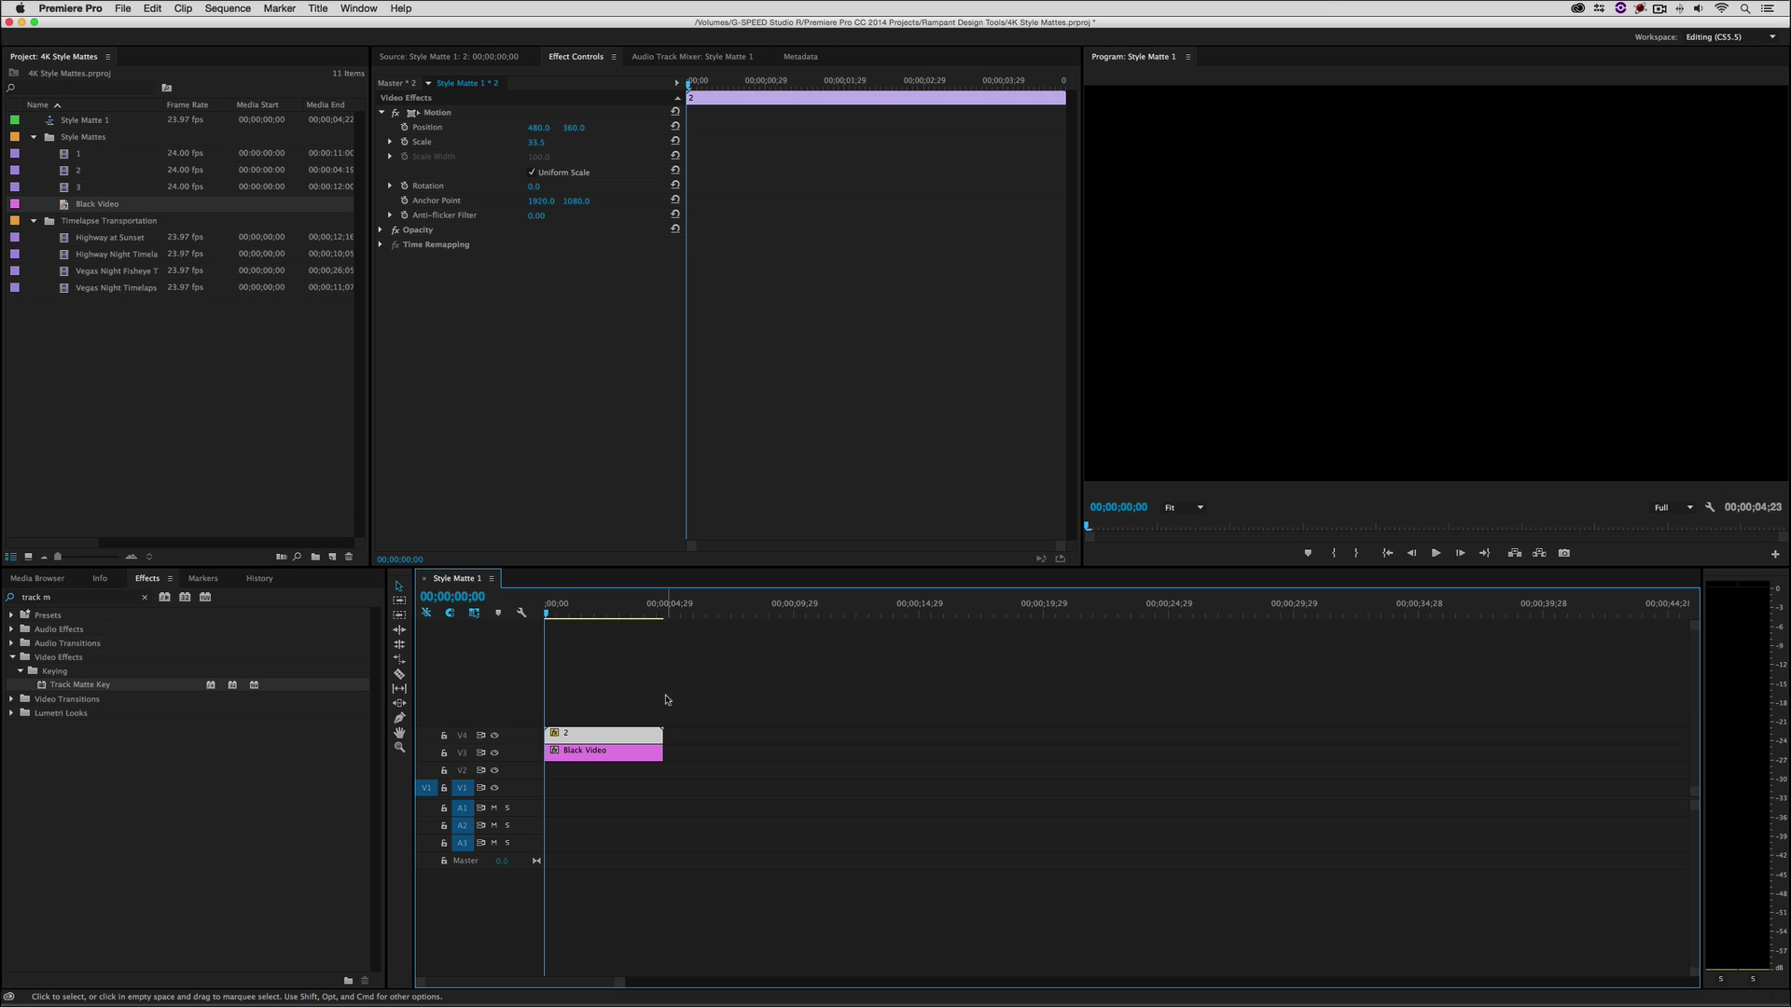
Apply the Track Matte Key to the Black Video clip, compositing with Matte Luma and using Video 4 as the matte.
click(72, 686)
drag(72, 685, 584, 752)
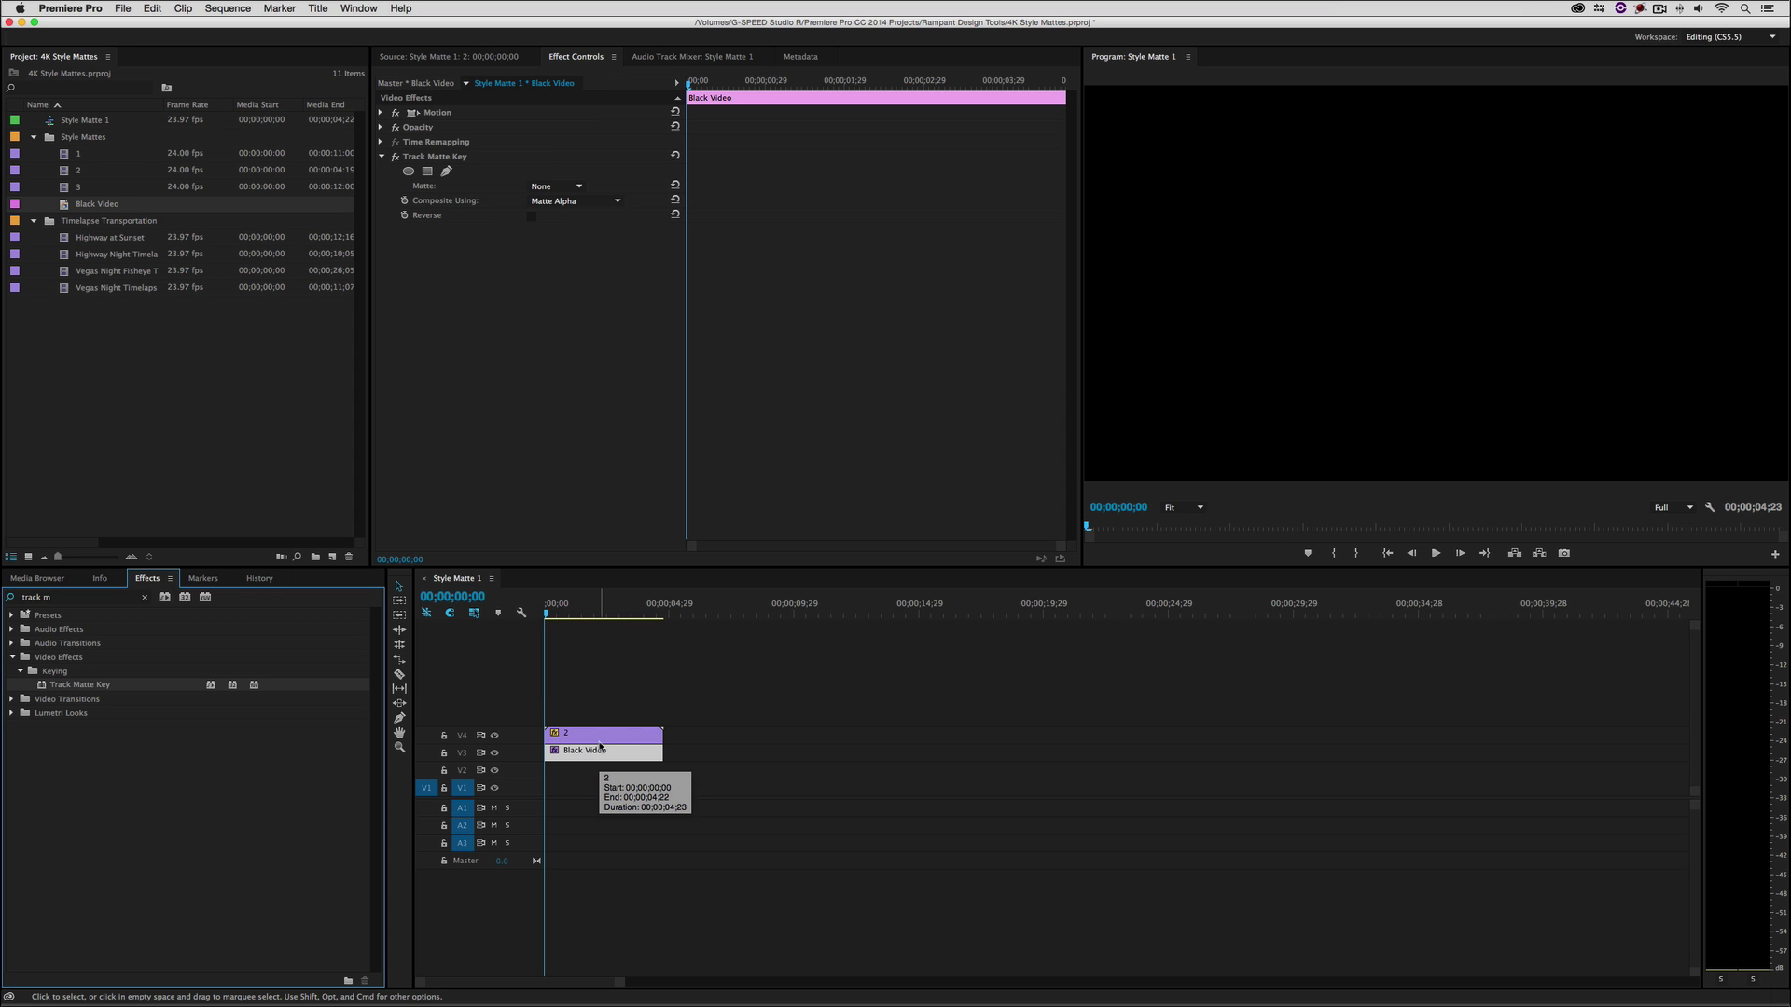
drag(602, 604, 593, 604)
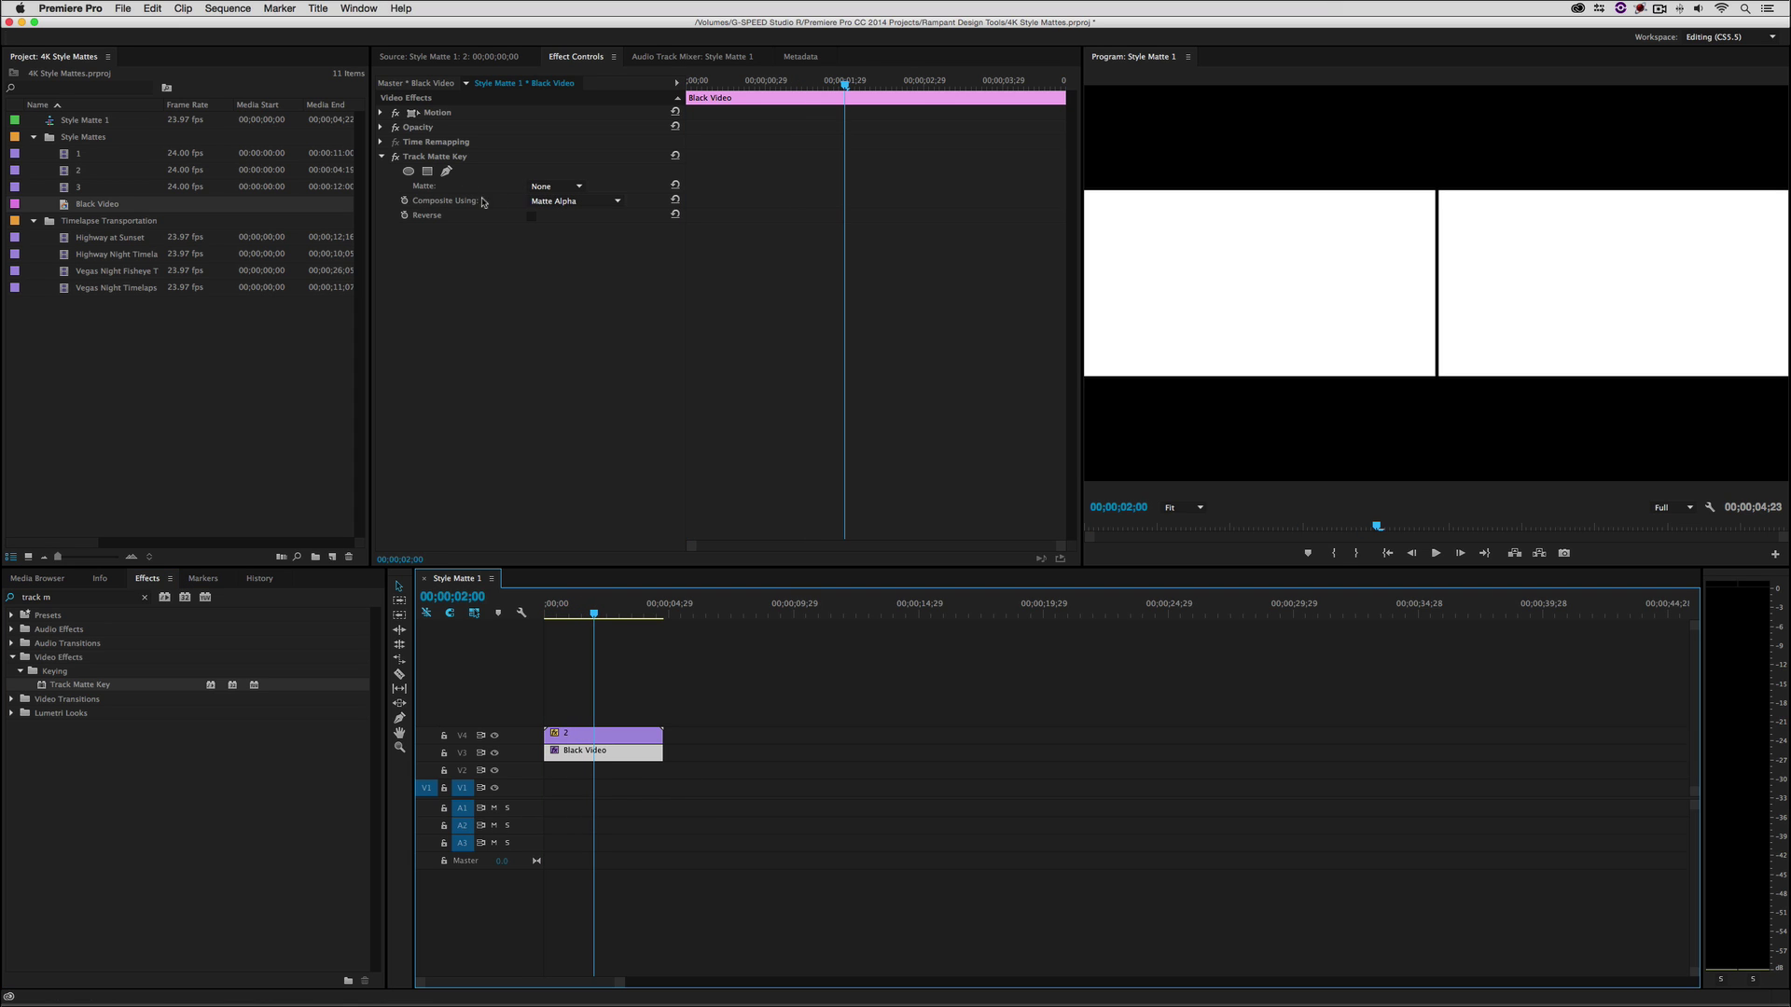
click(578, 202)
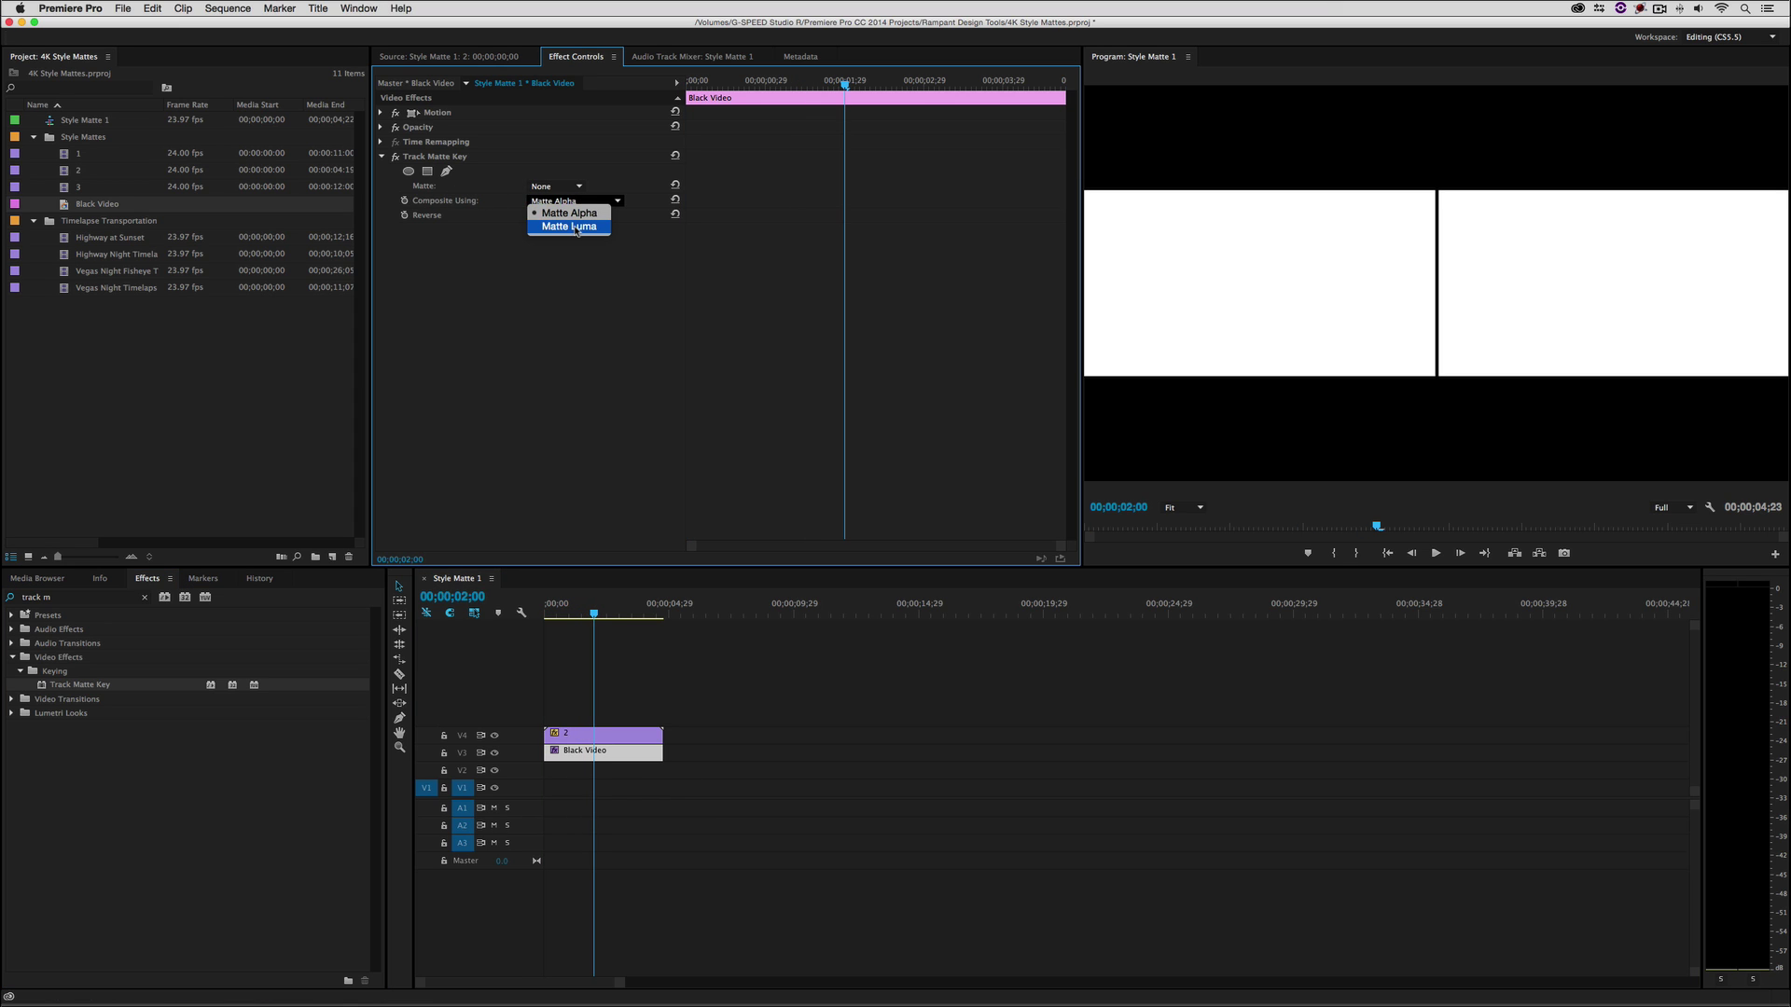
click(576, 227)
click(557, 186)
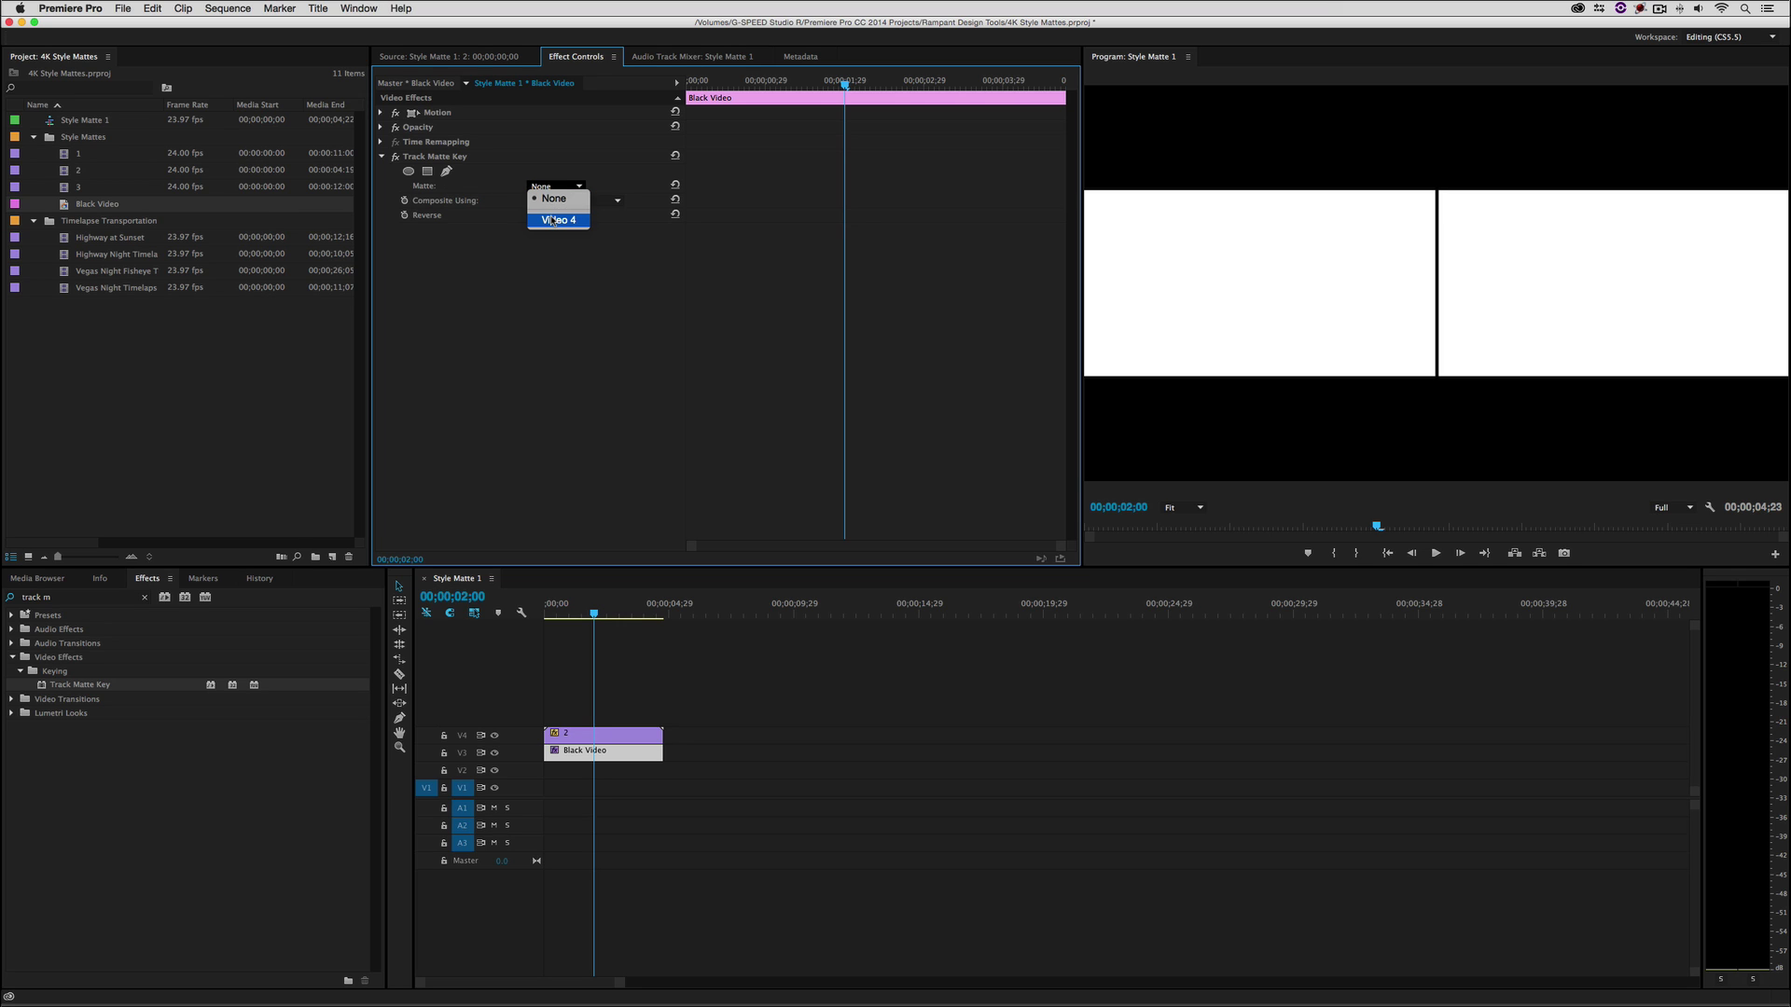
click(552, 220)
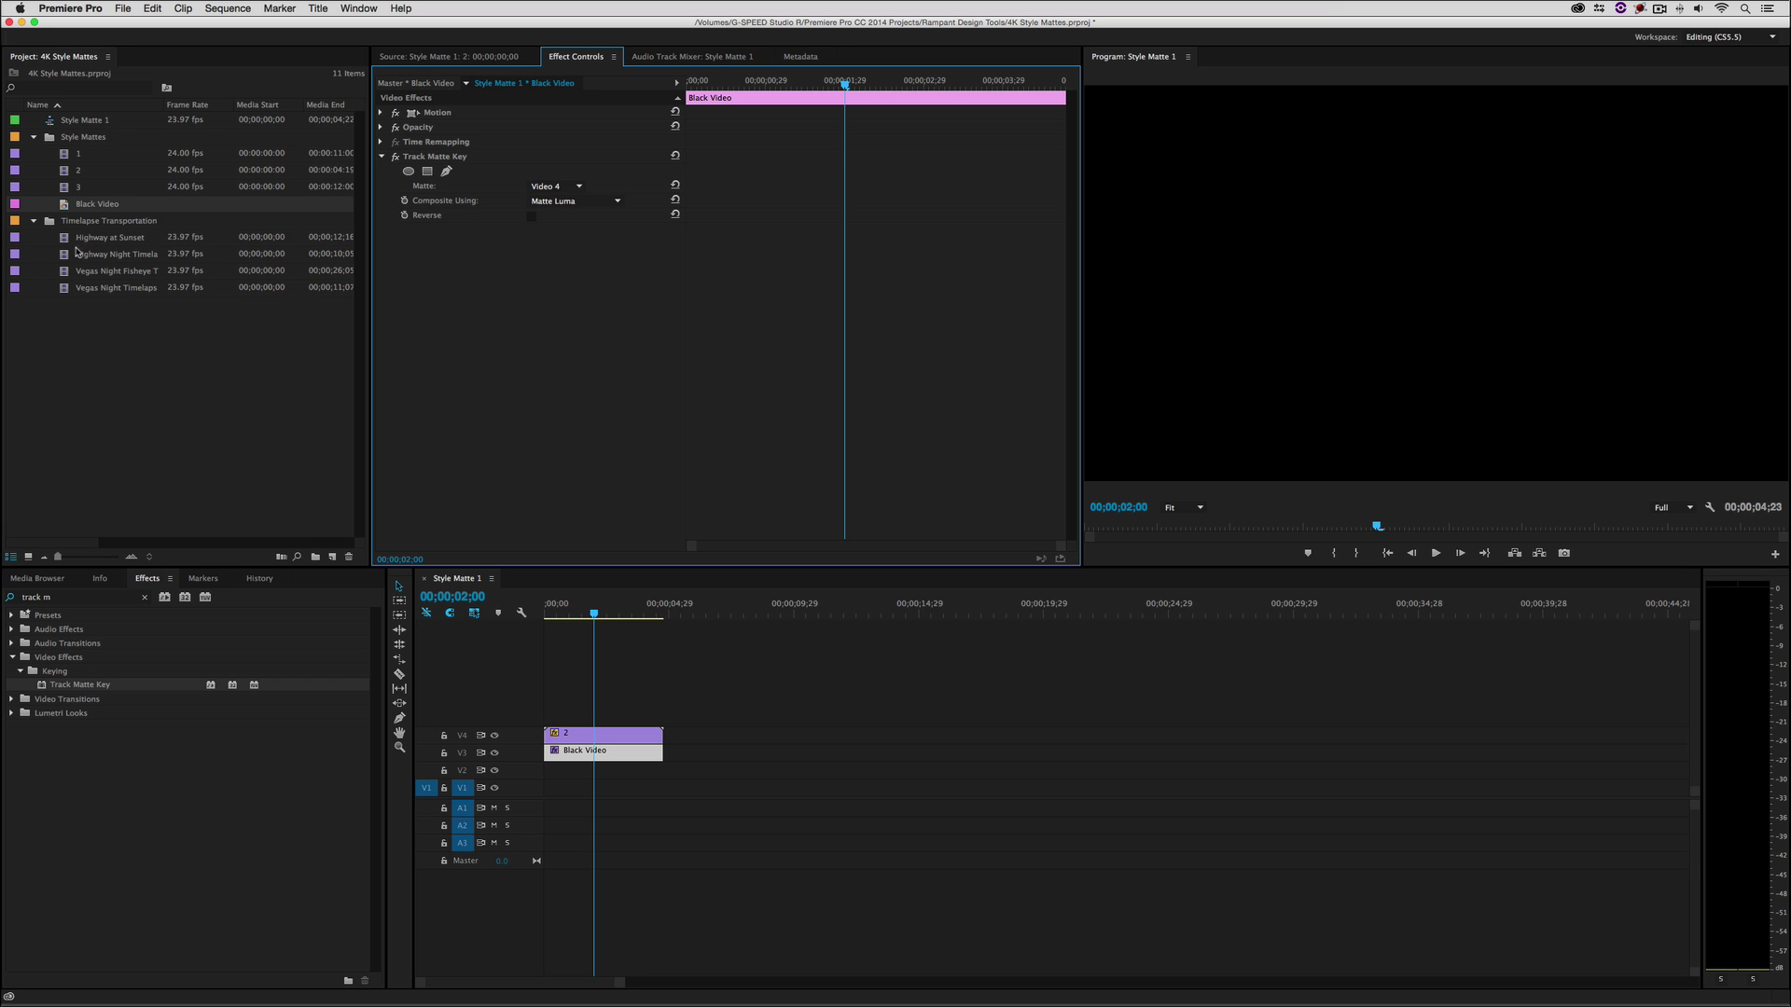
Preview the timelapse transportation clips and place Vegas Night Timelapse at the sequence start on V2.
double_click(68, 239)
double_click(67, 255)
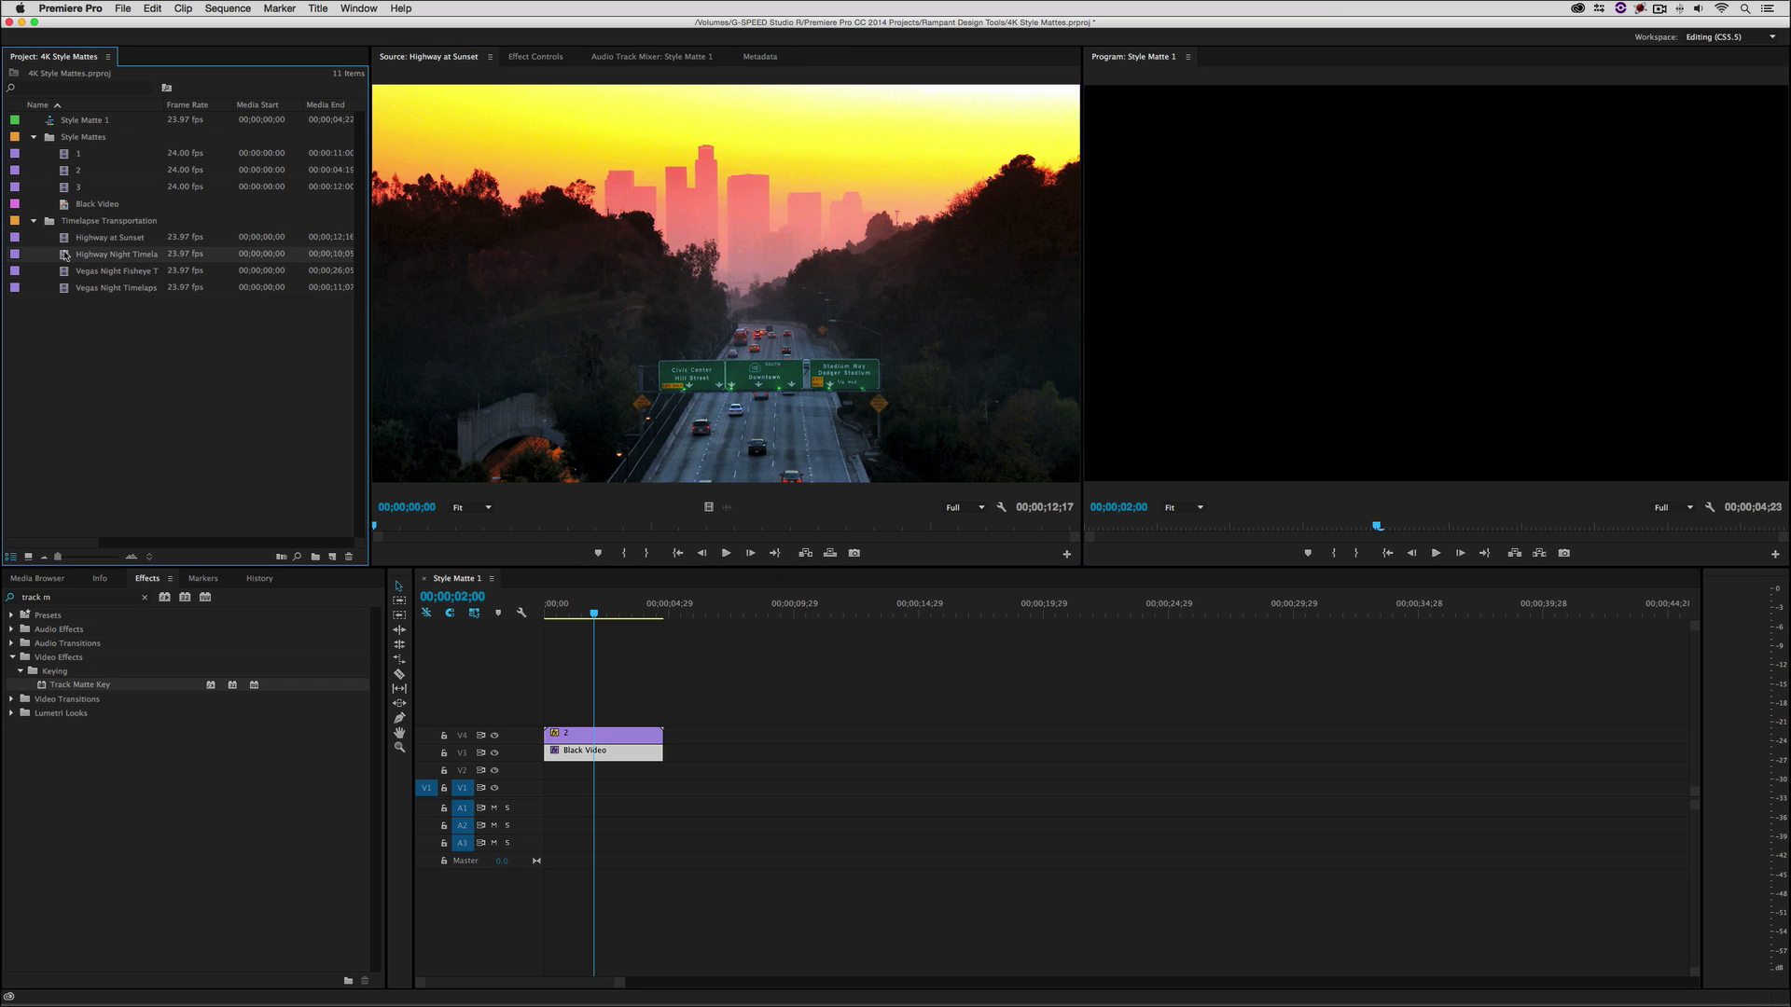
double_click(67, 270)
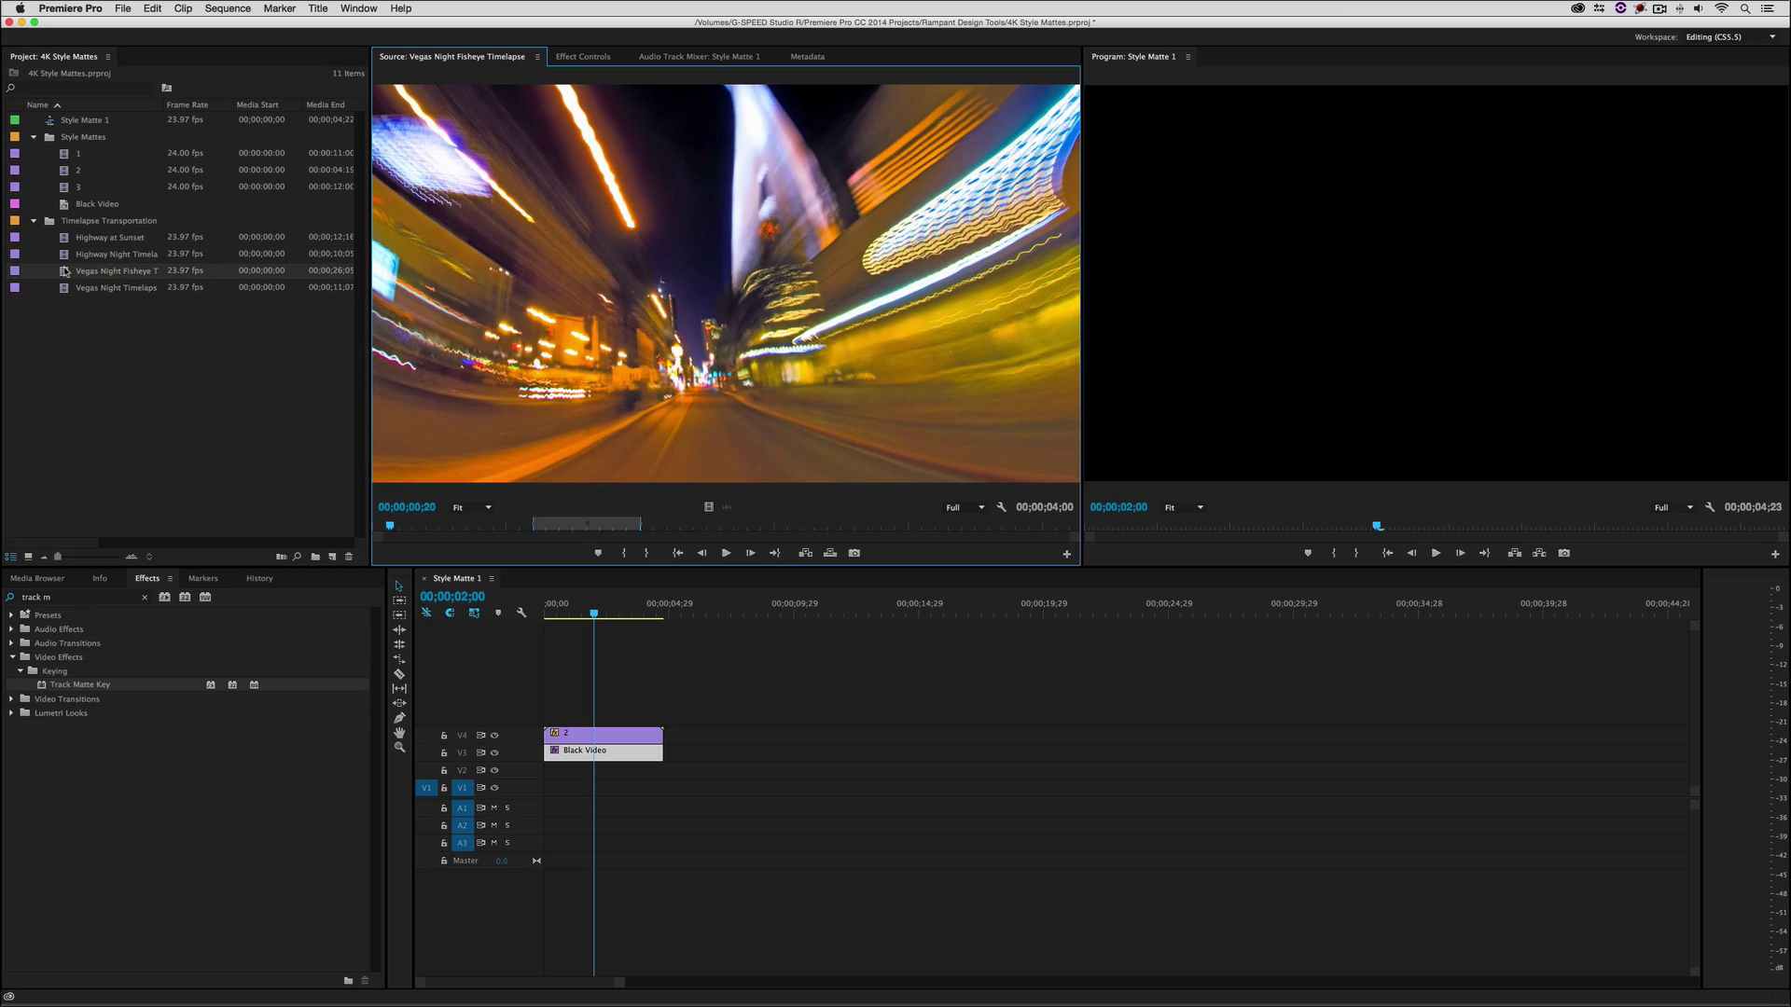
click(545, 525)
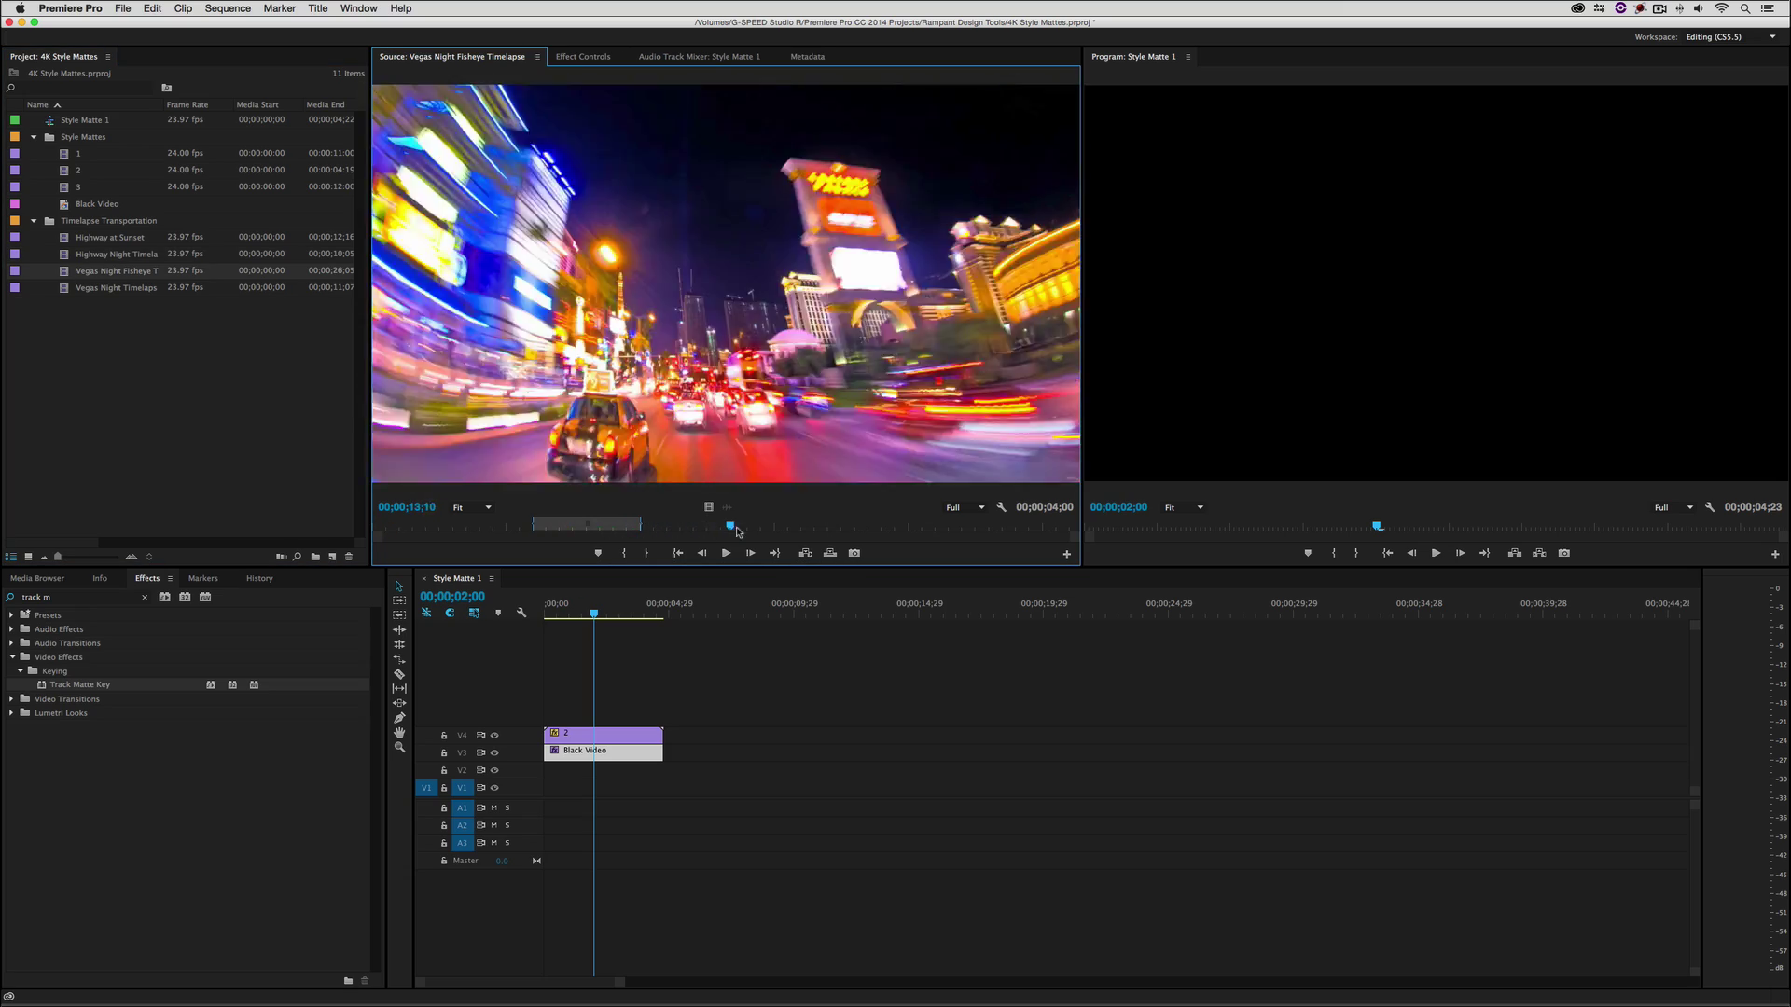
double_click(71, 288)
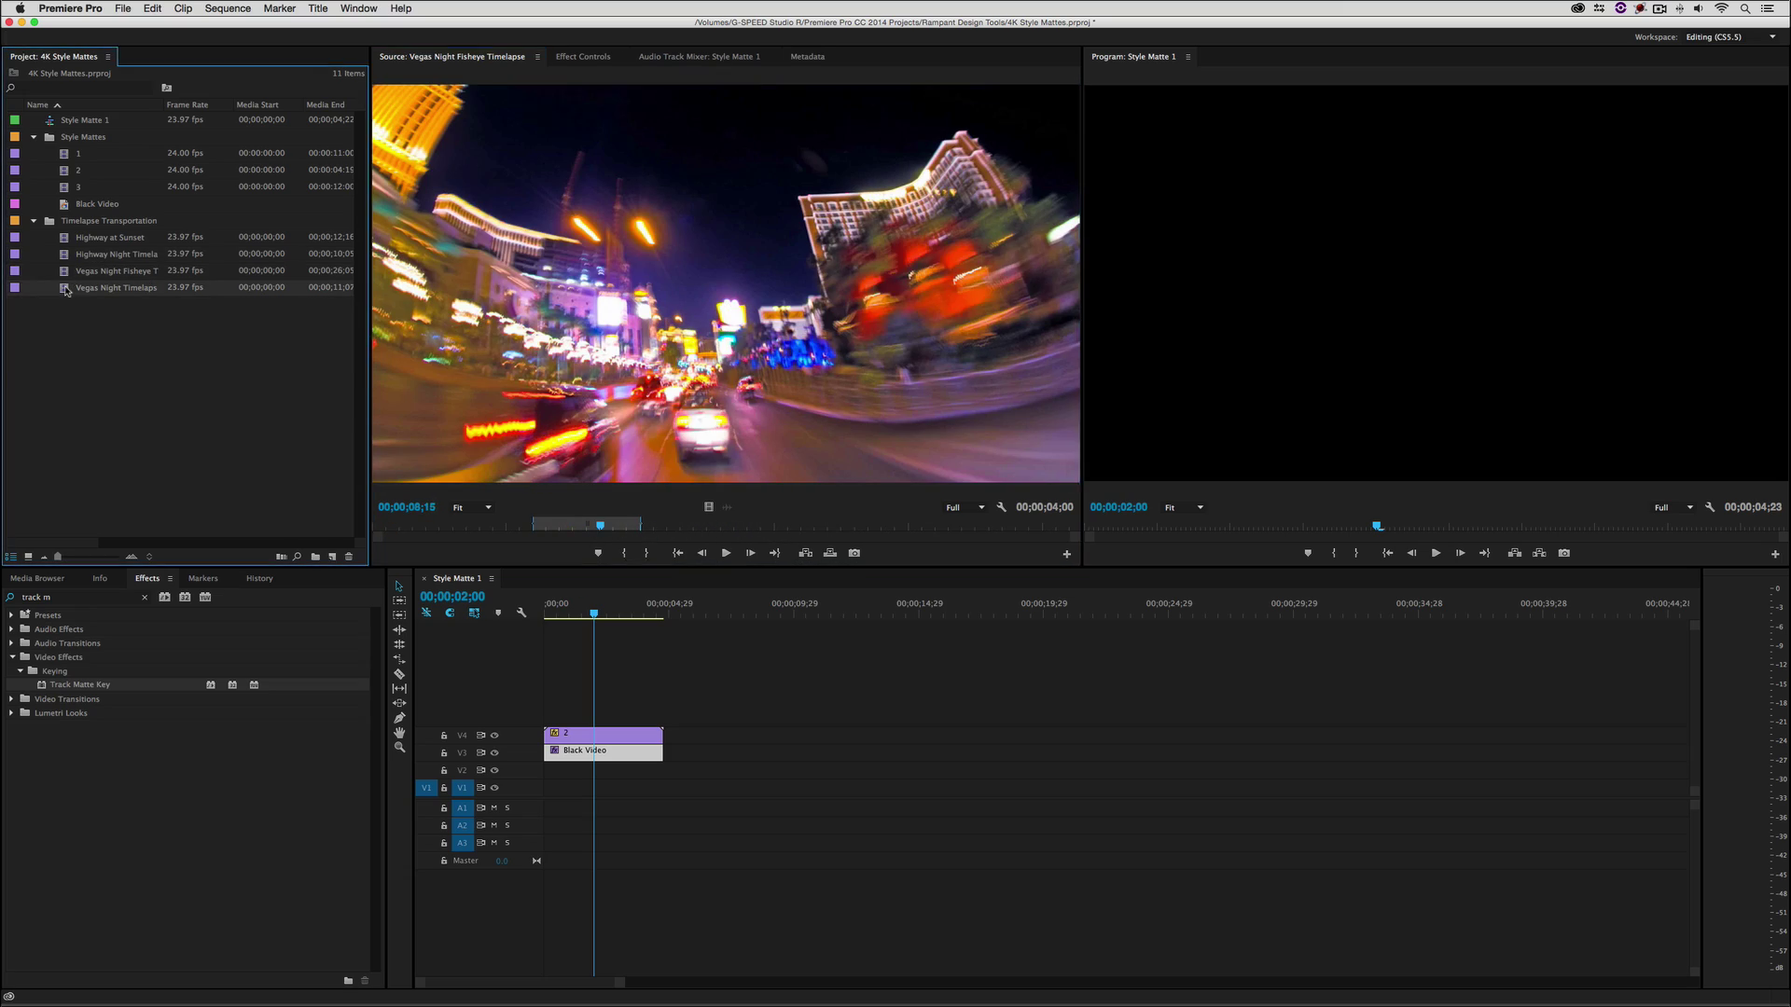
click(549, 527)
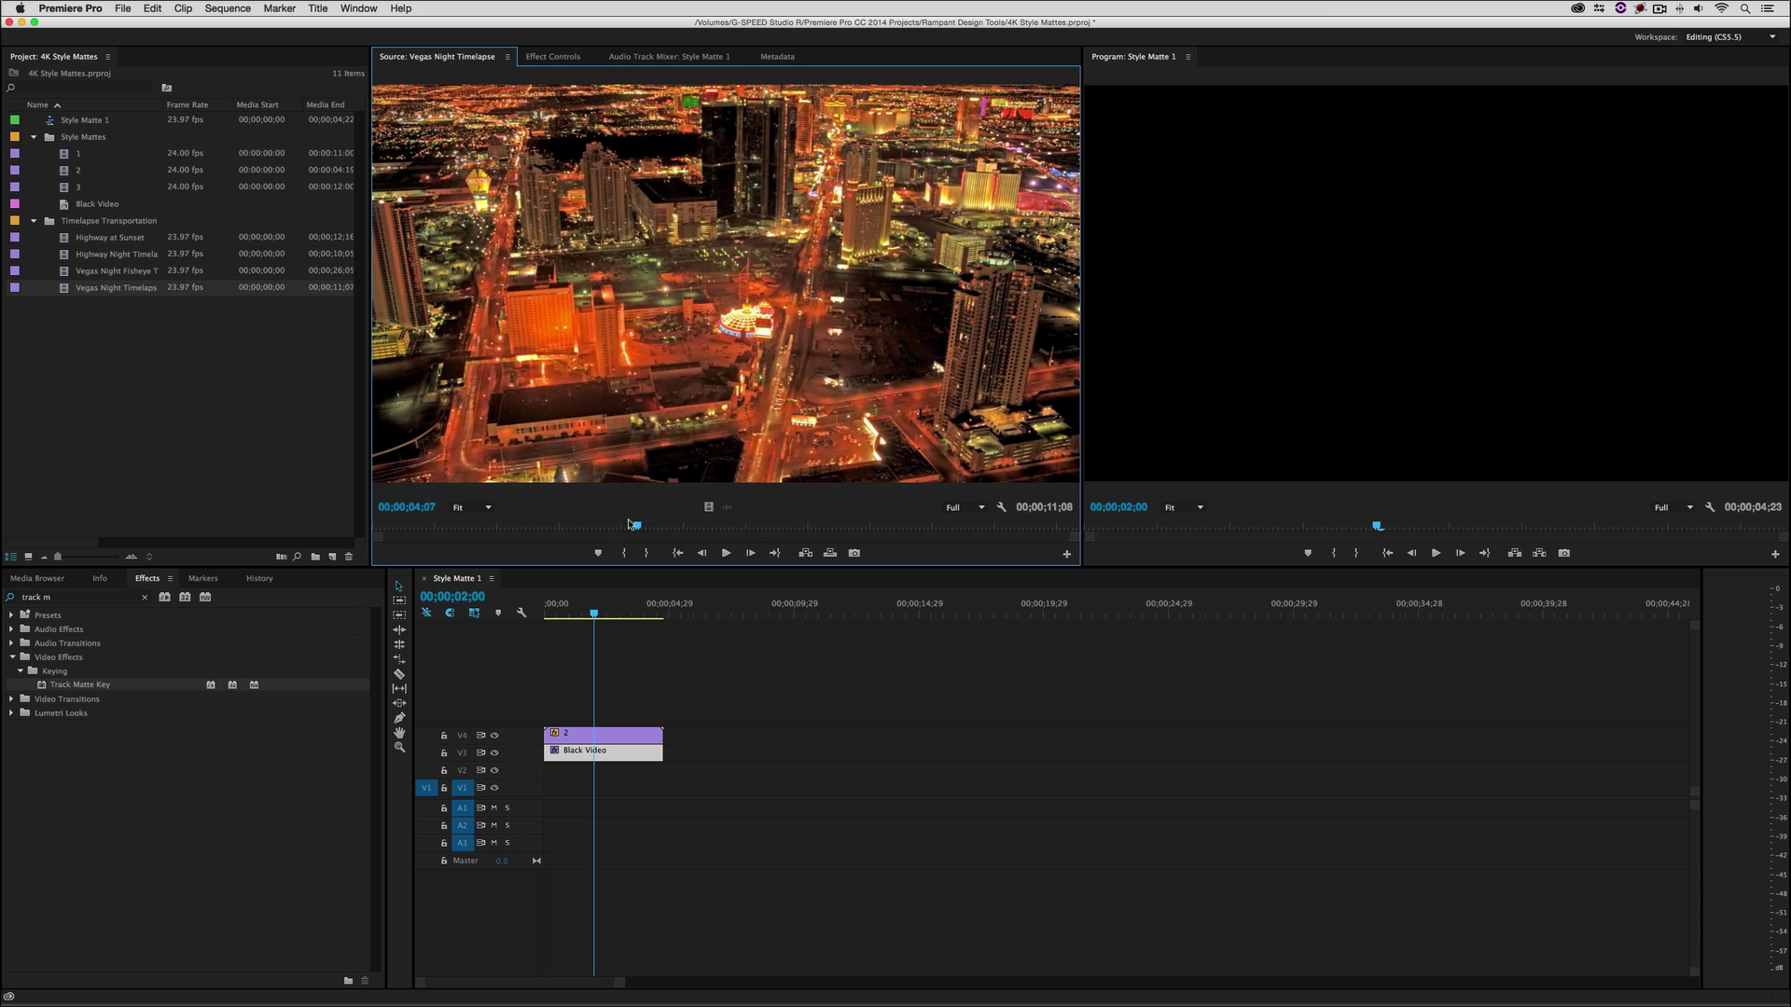
key(Home)
drag(68, 286, 547, 773)
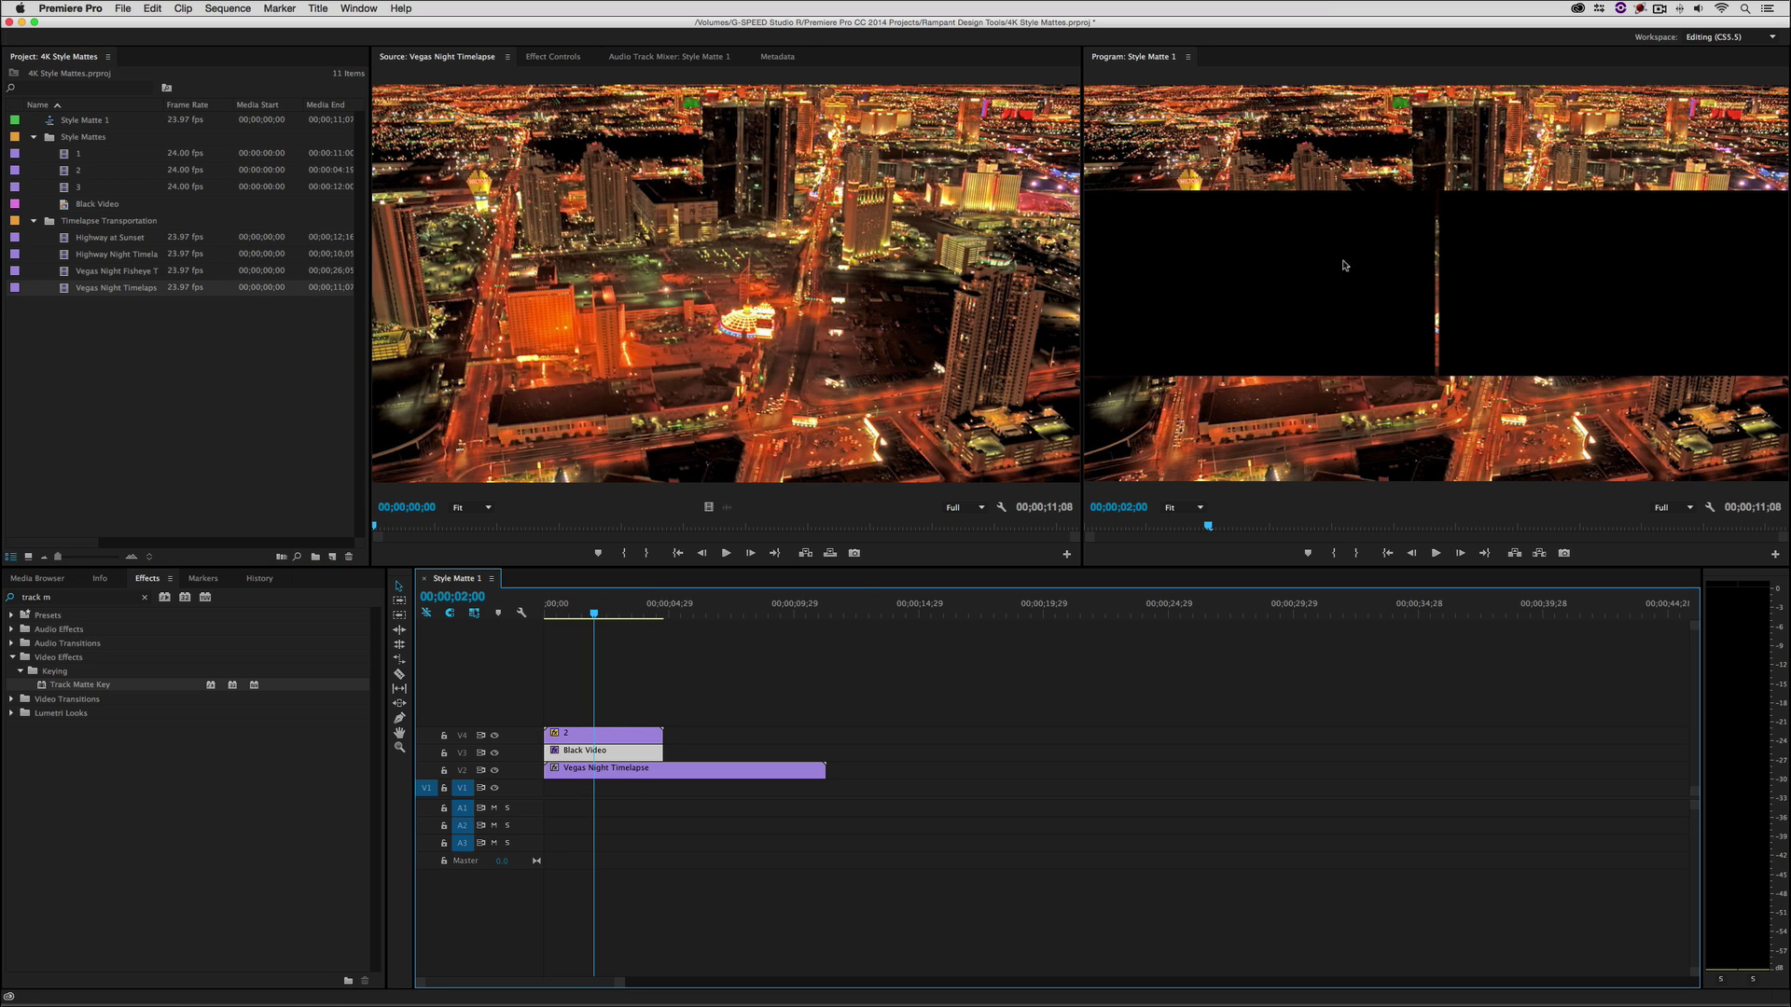
Reverse the Track Matte Key on the Black Video clip.
double_click(601, 757)
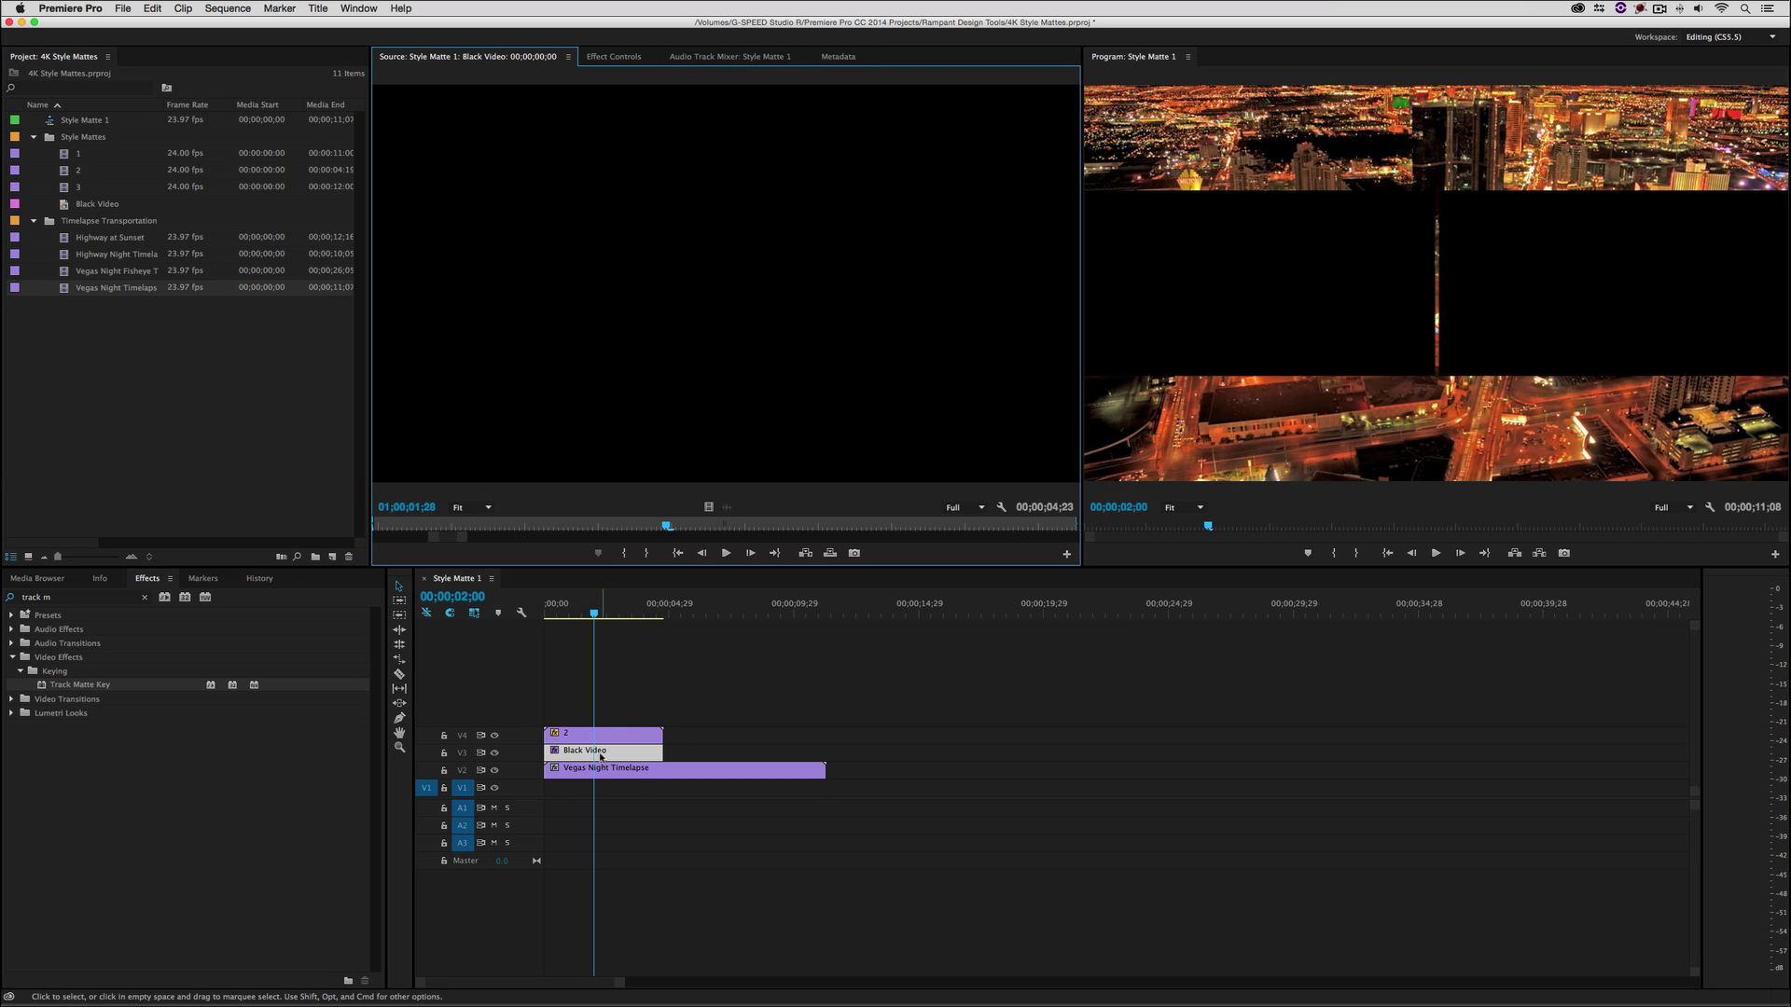
click(613, 56)
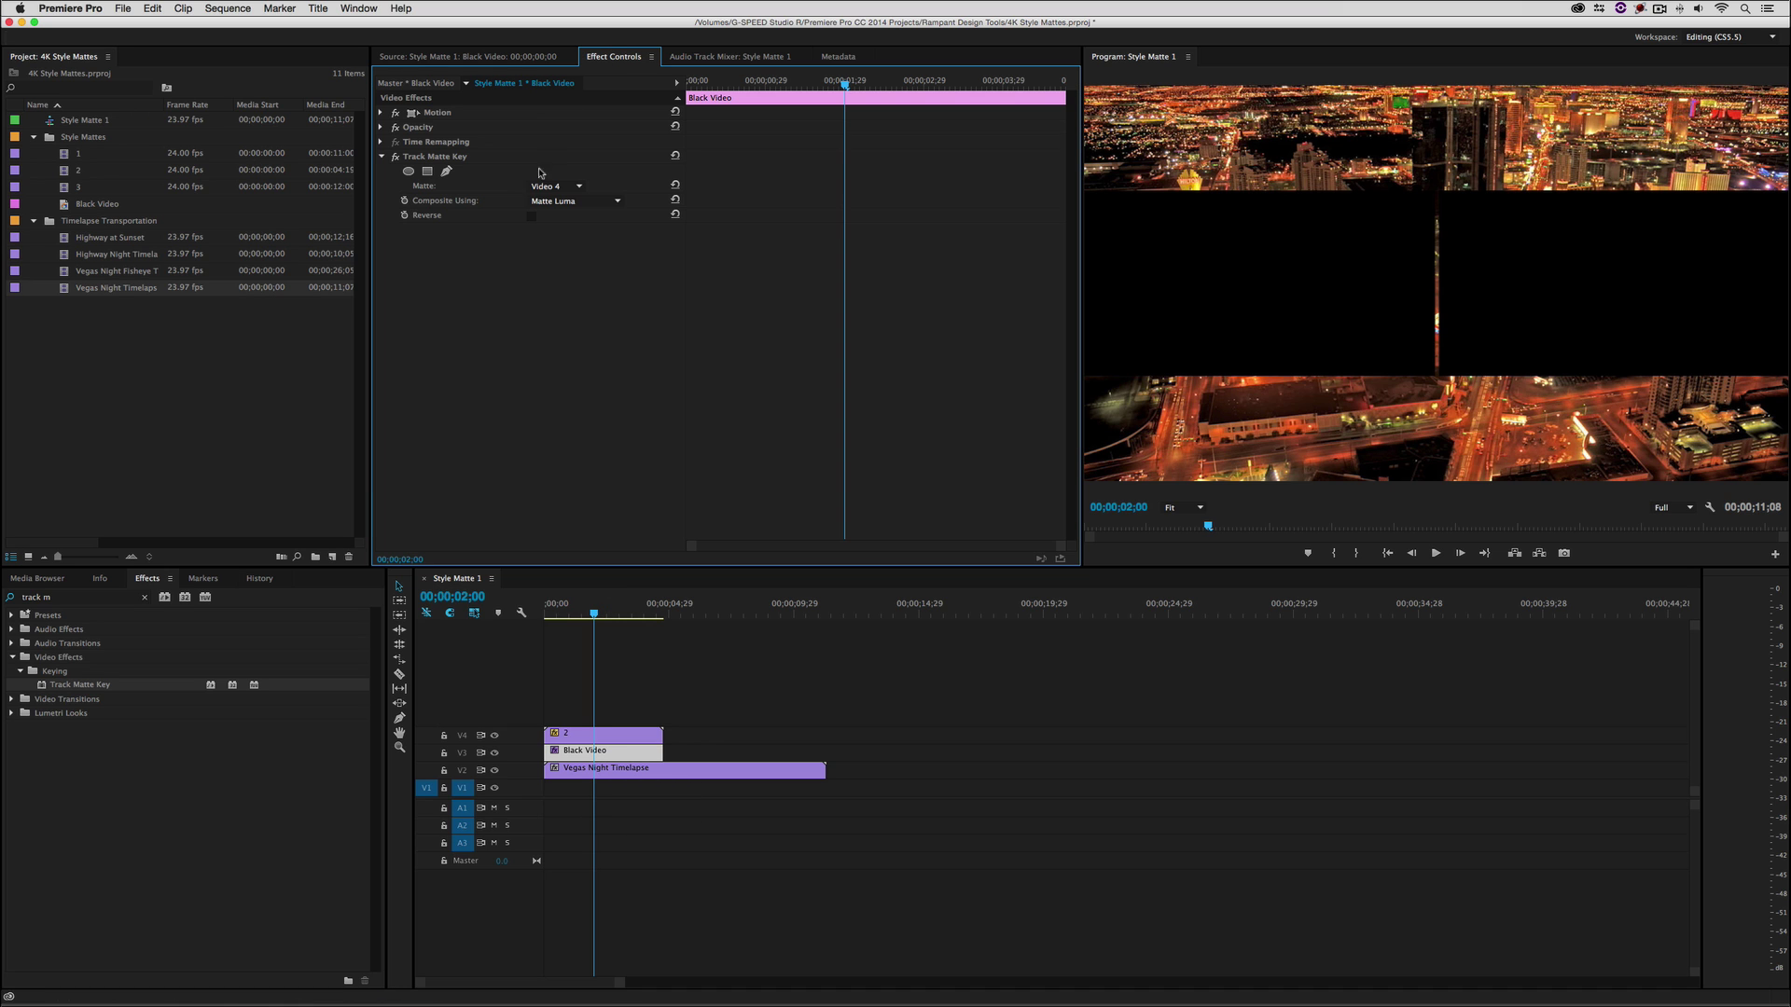
click(531, 216)
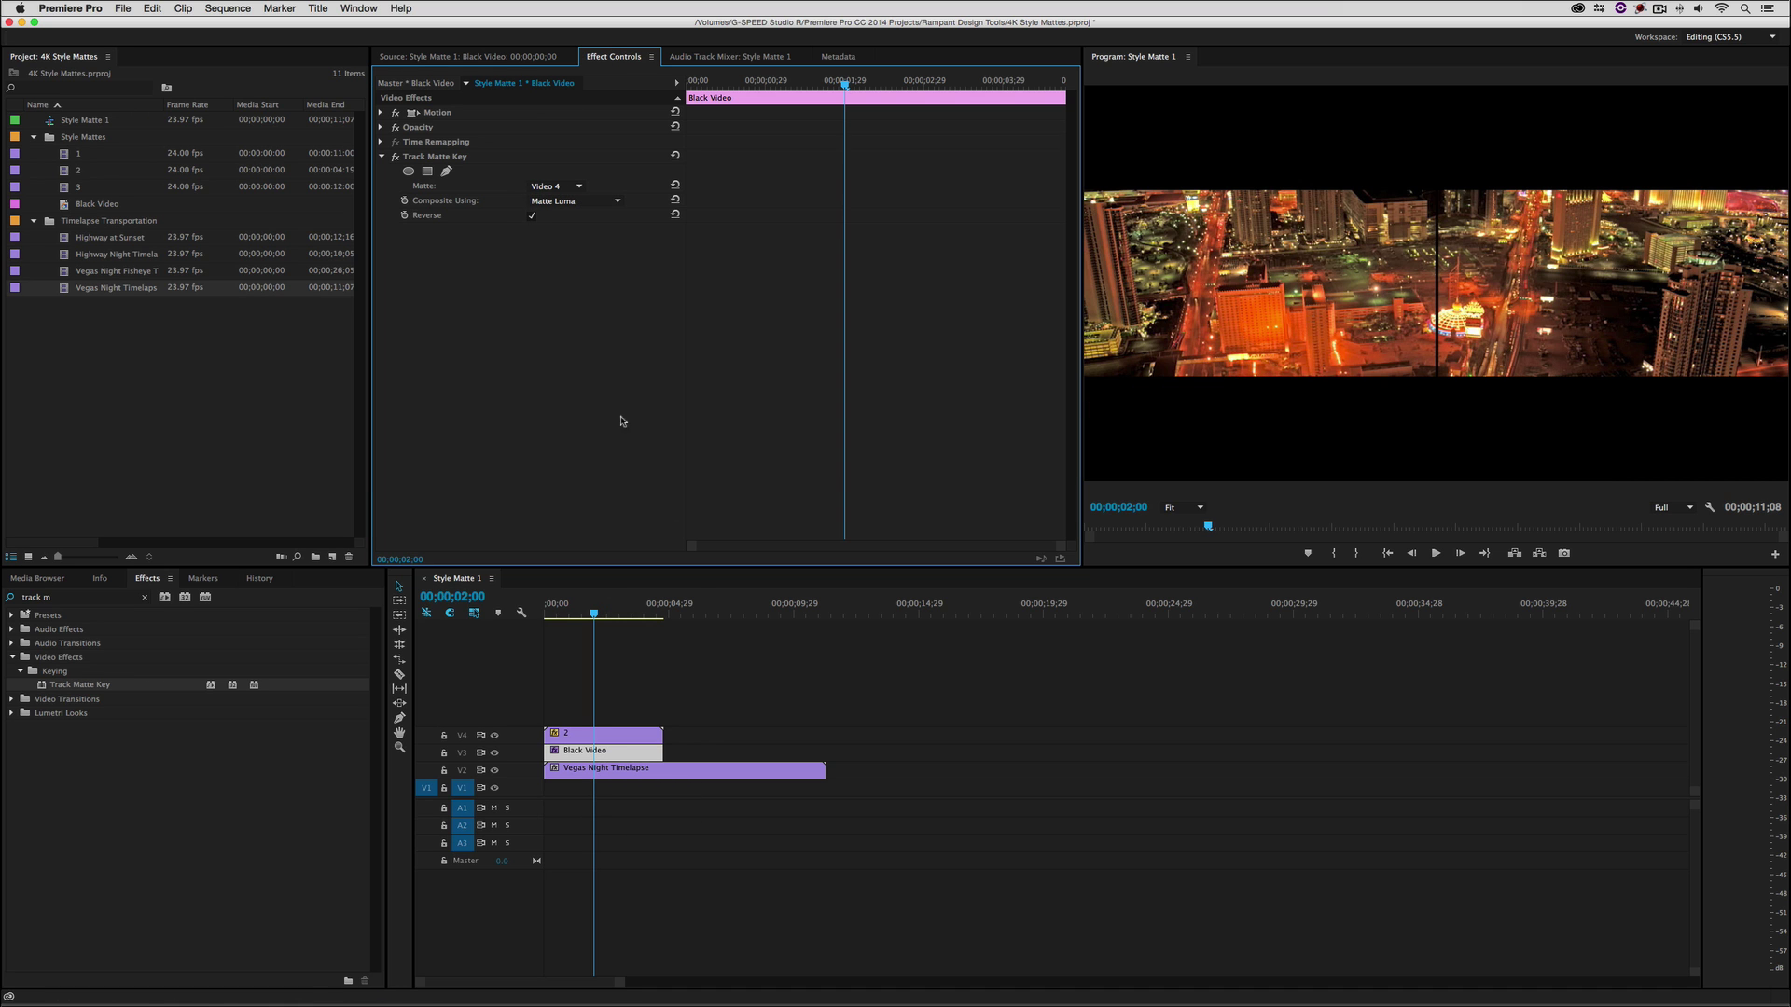
Trim the Vegas Night Timelapse clip to end with matte 2, and play the composite from the start.
click(564, 611)
drag(825, 771, 668, 751)
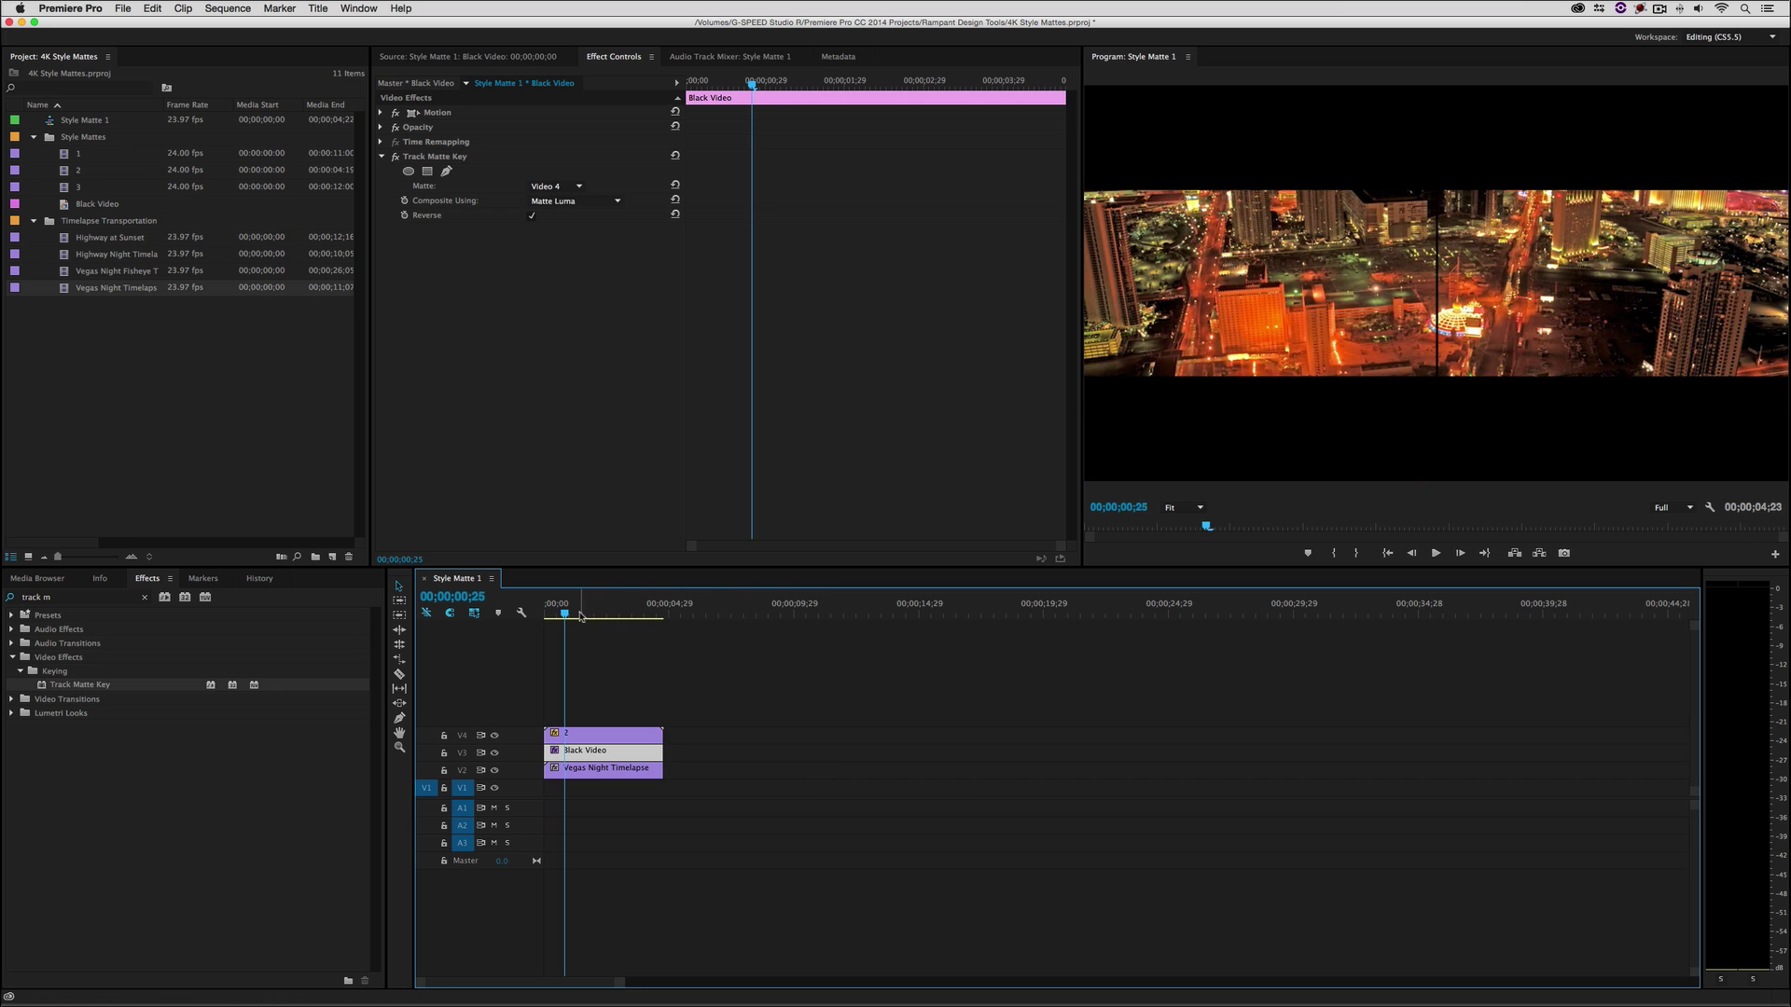
key(Home)
key(space)
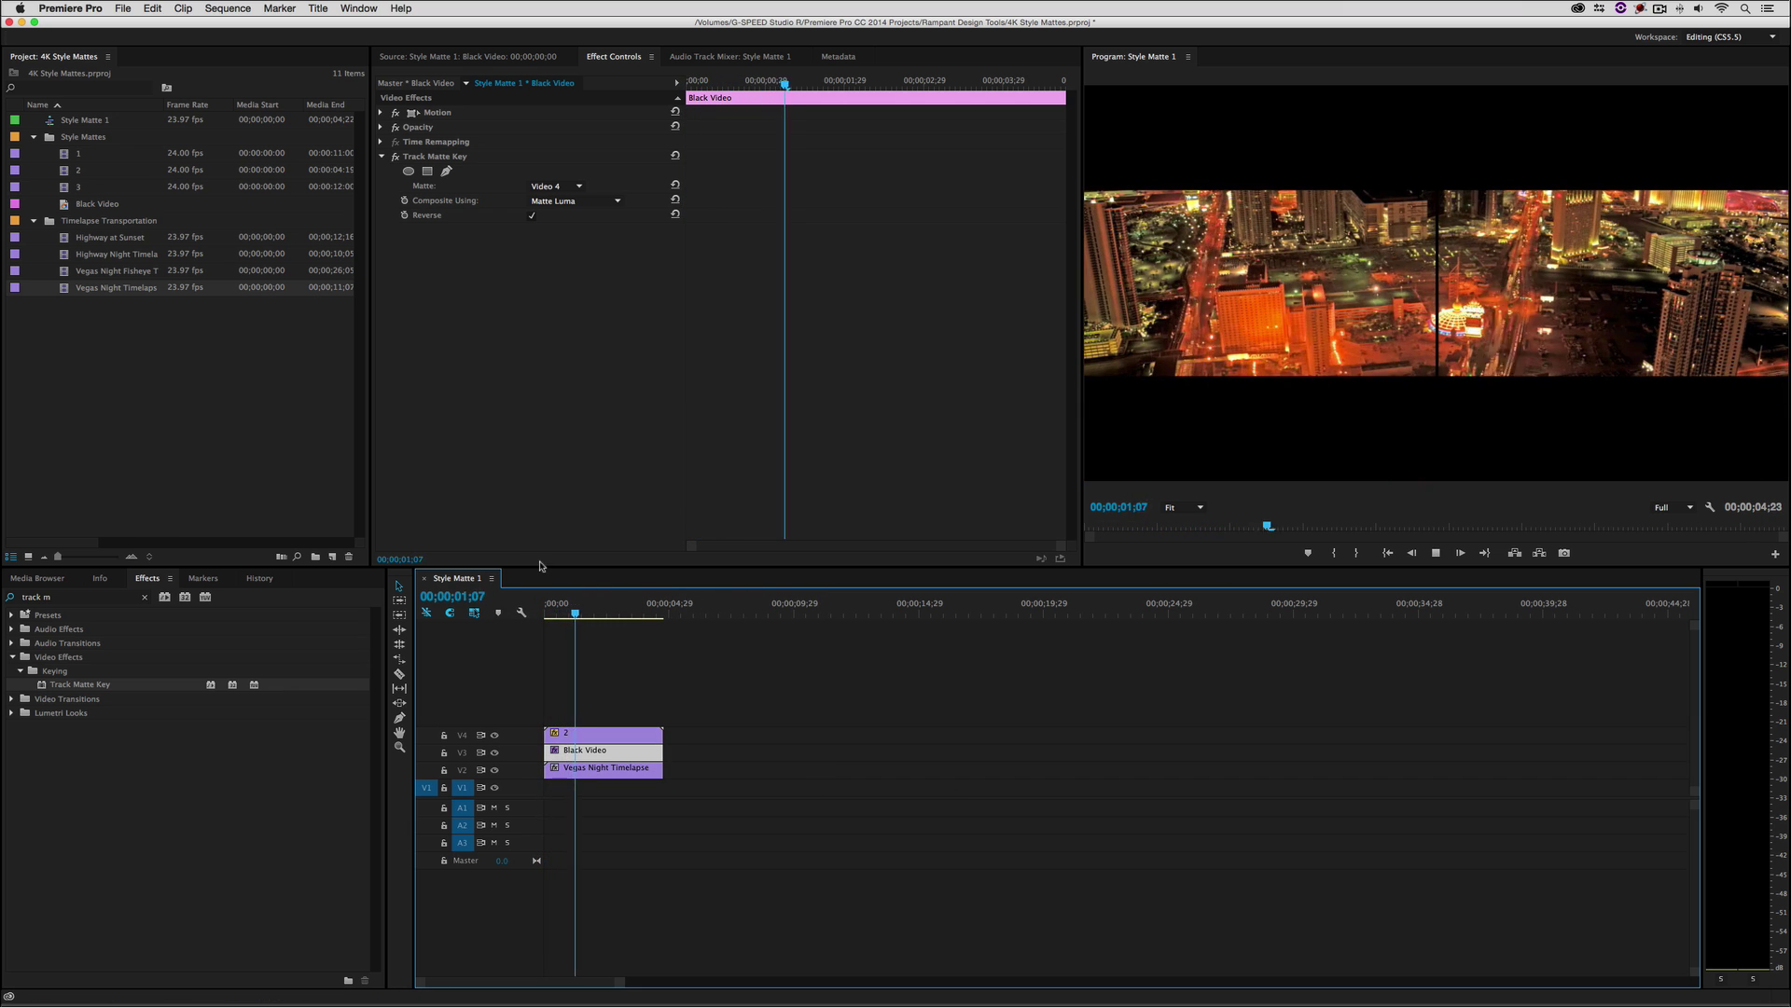
key(space)
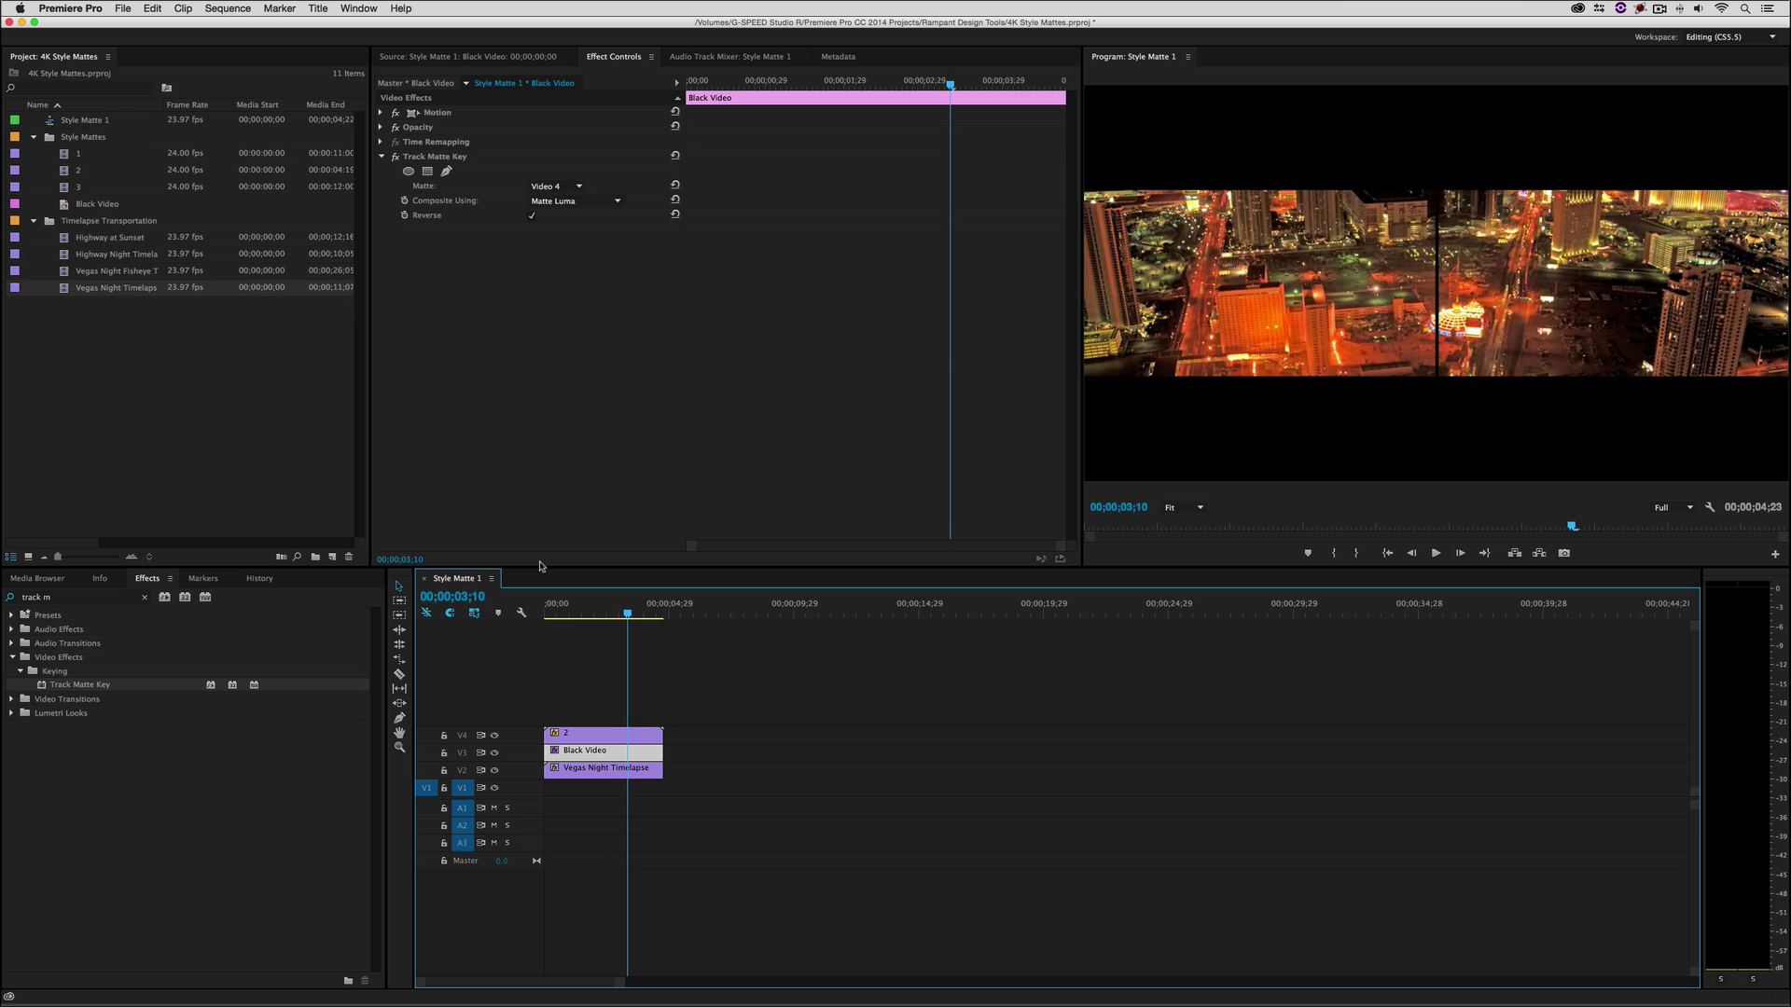
Set the Vegas Night Timelapse clip's scale to 50 and its horizontal position to 241.
click(618, 770)
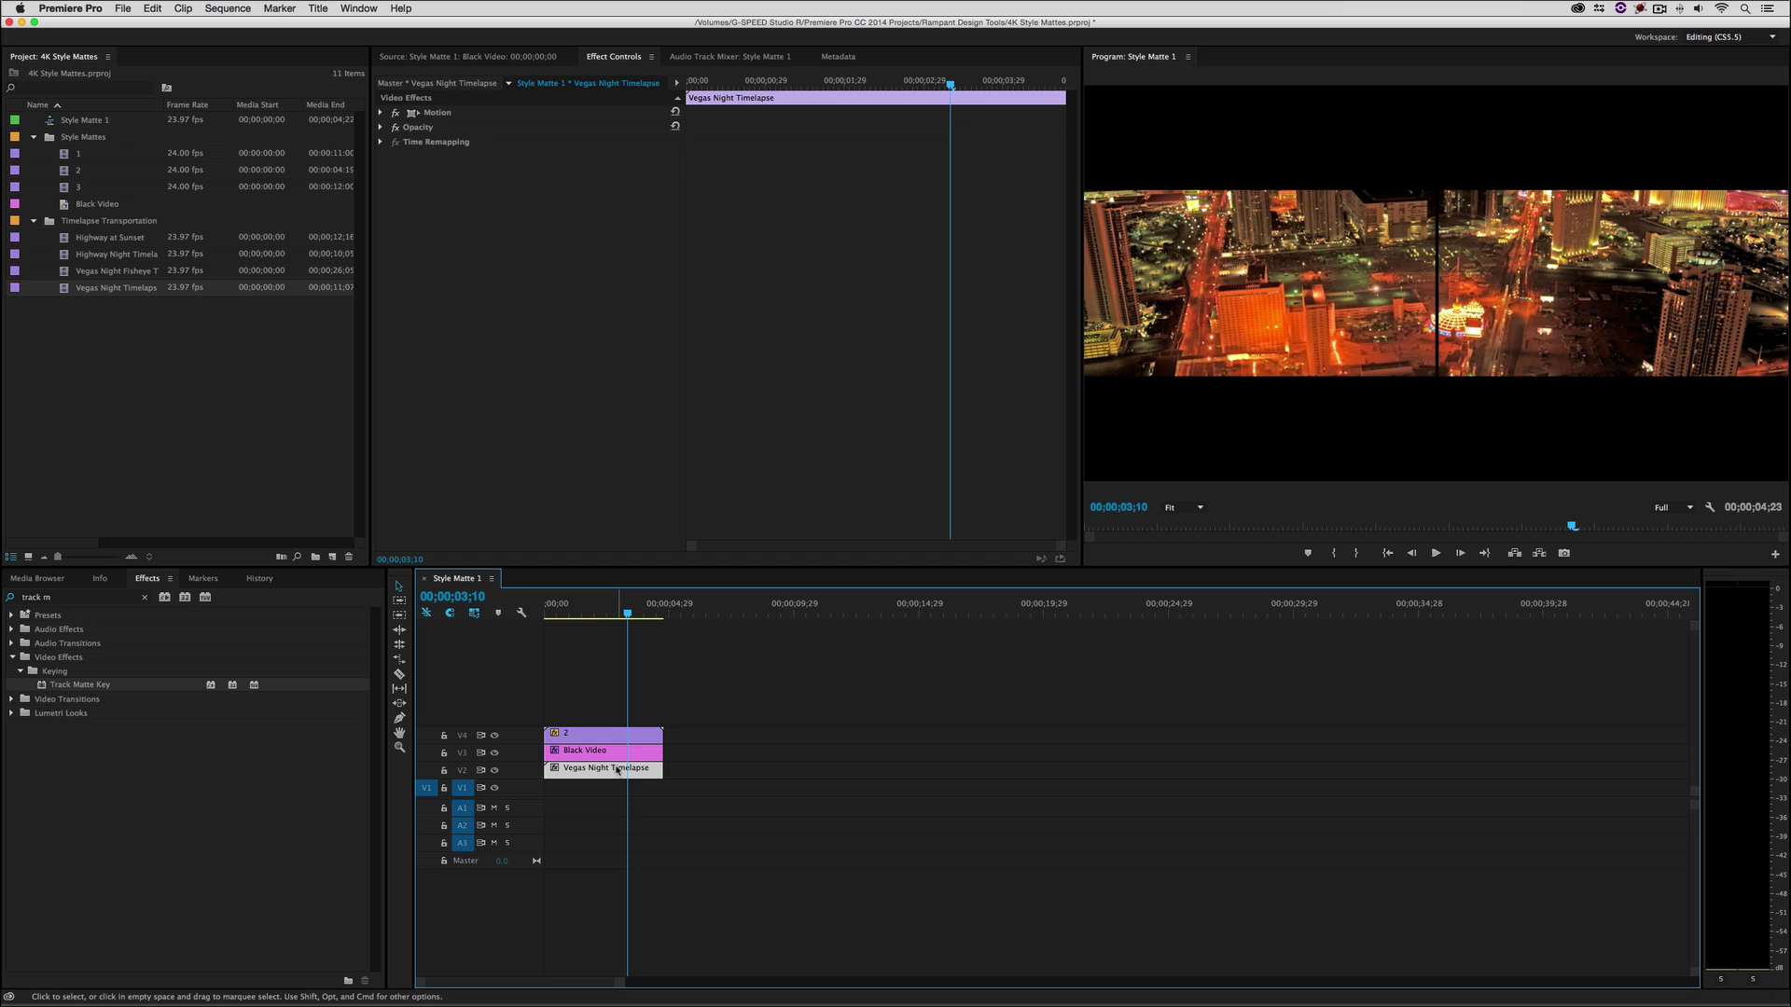
click(381, 113)
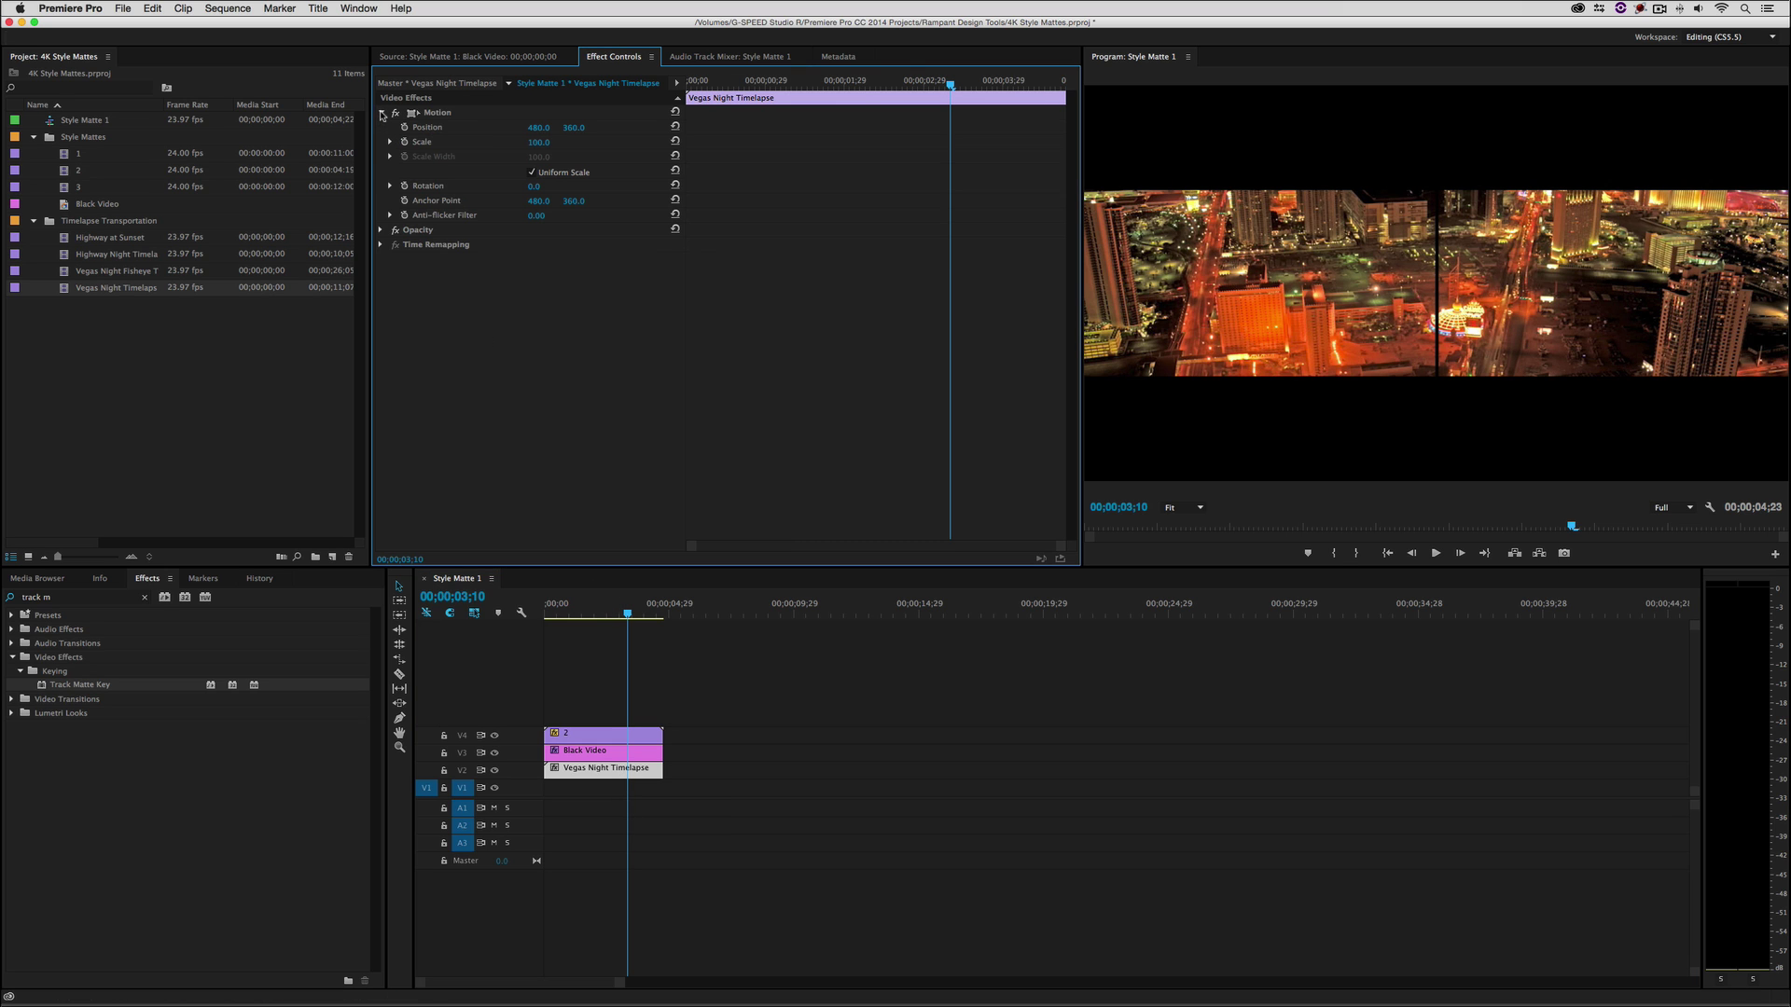
mouse_move(574, 126)
mouse_down()
mouse_move(633, 127)
mouse_move(577, 127)
mouse_up()
click(541, 142)
text(550)
key(Return)
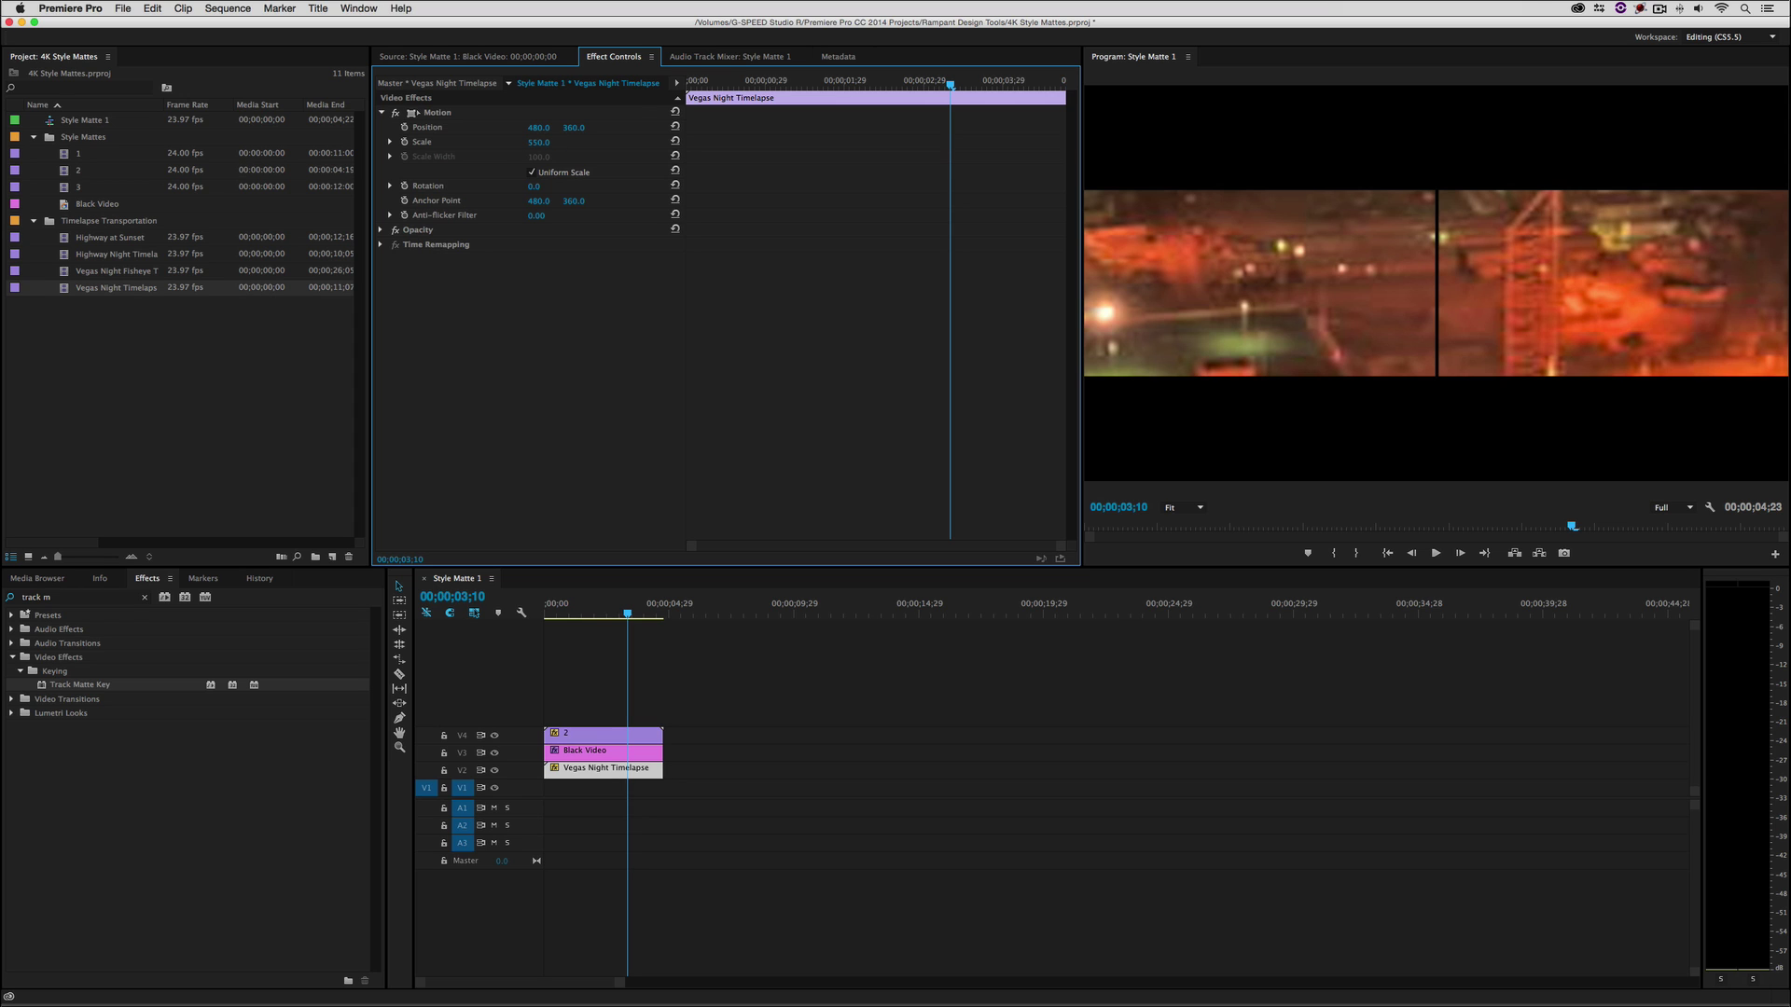
click(543, 142)
text(50)
key(Return)
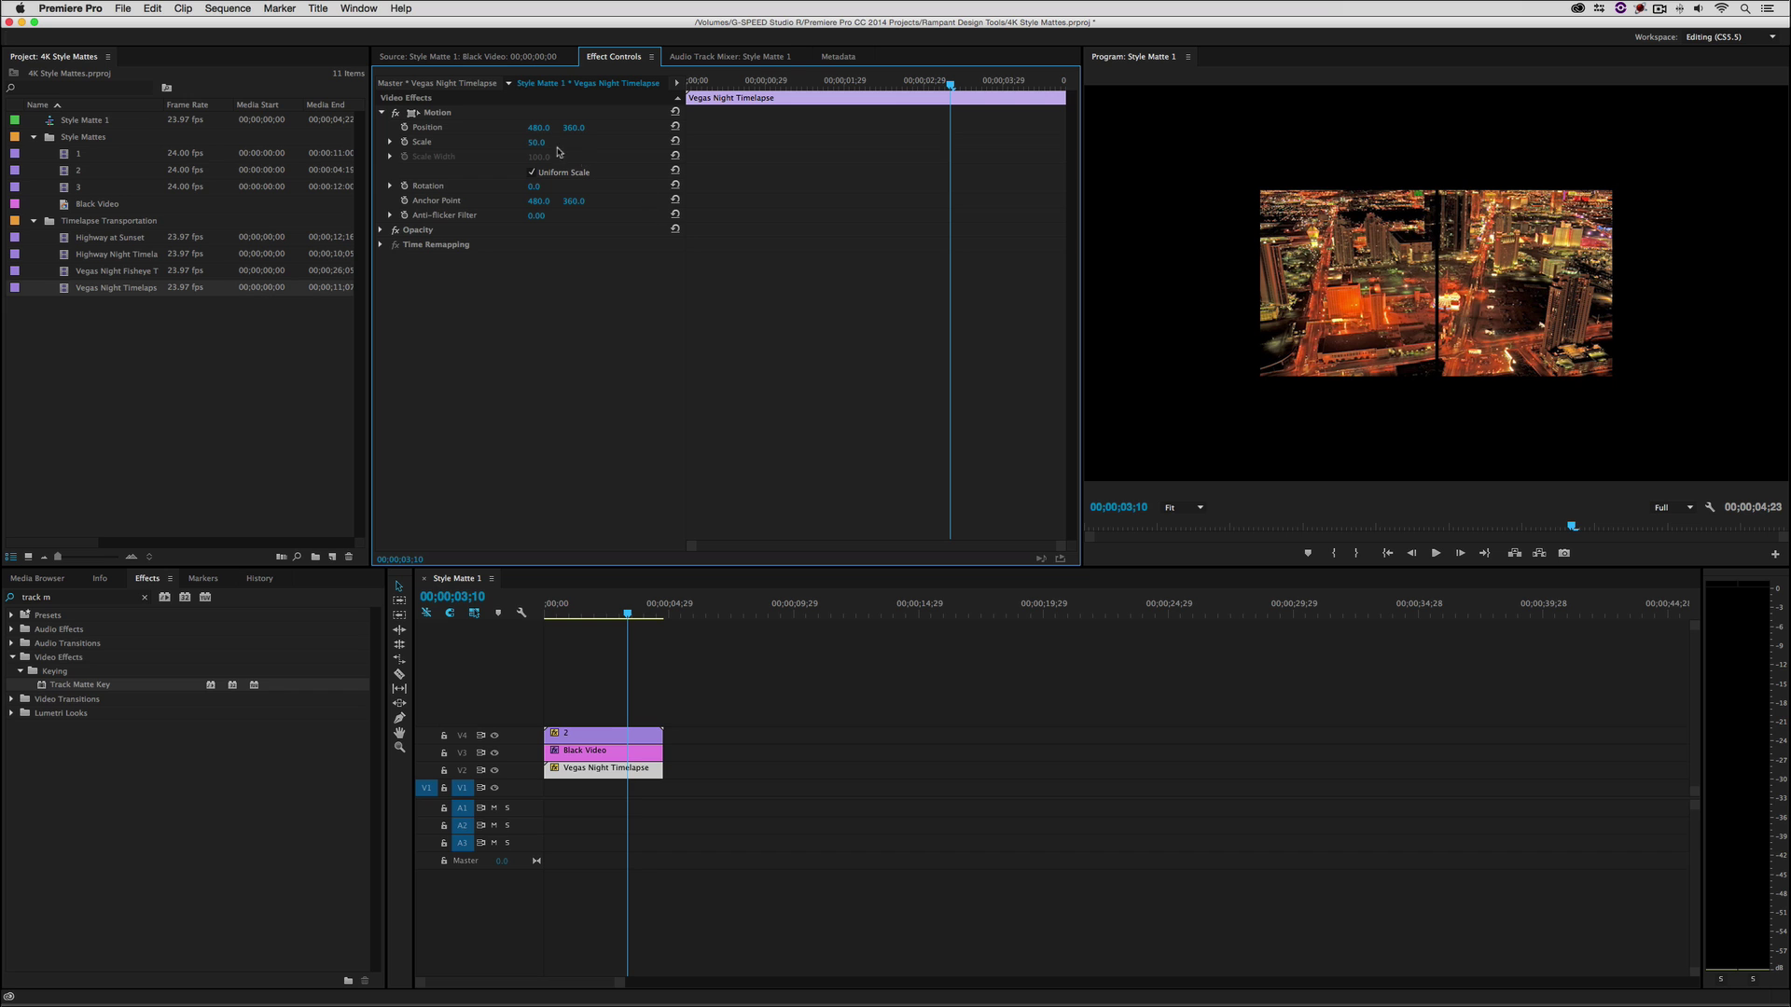
drag(539, 127, 316, 127)
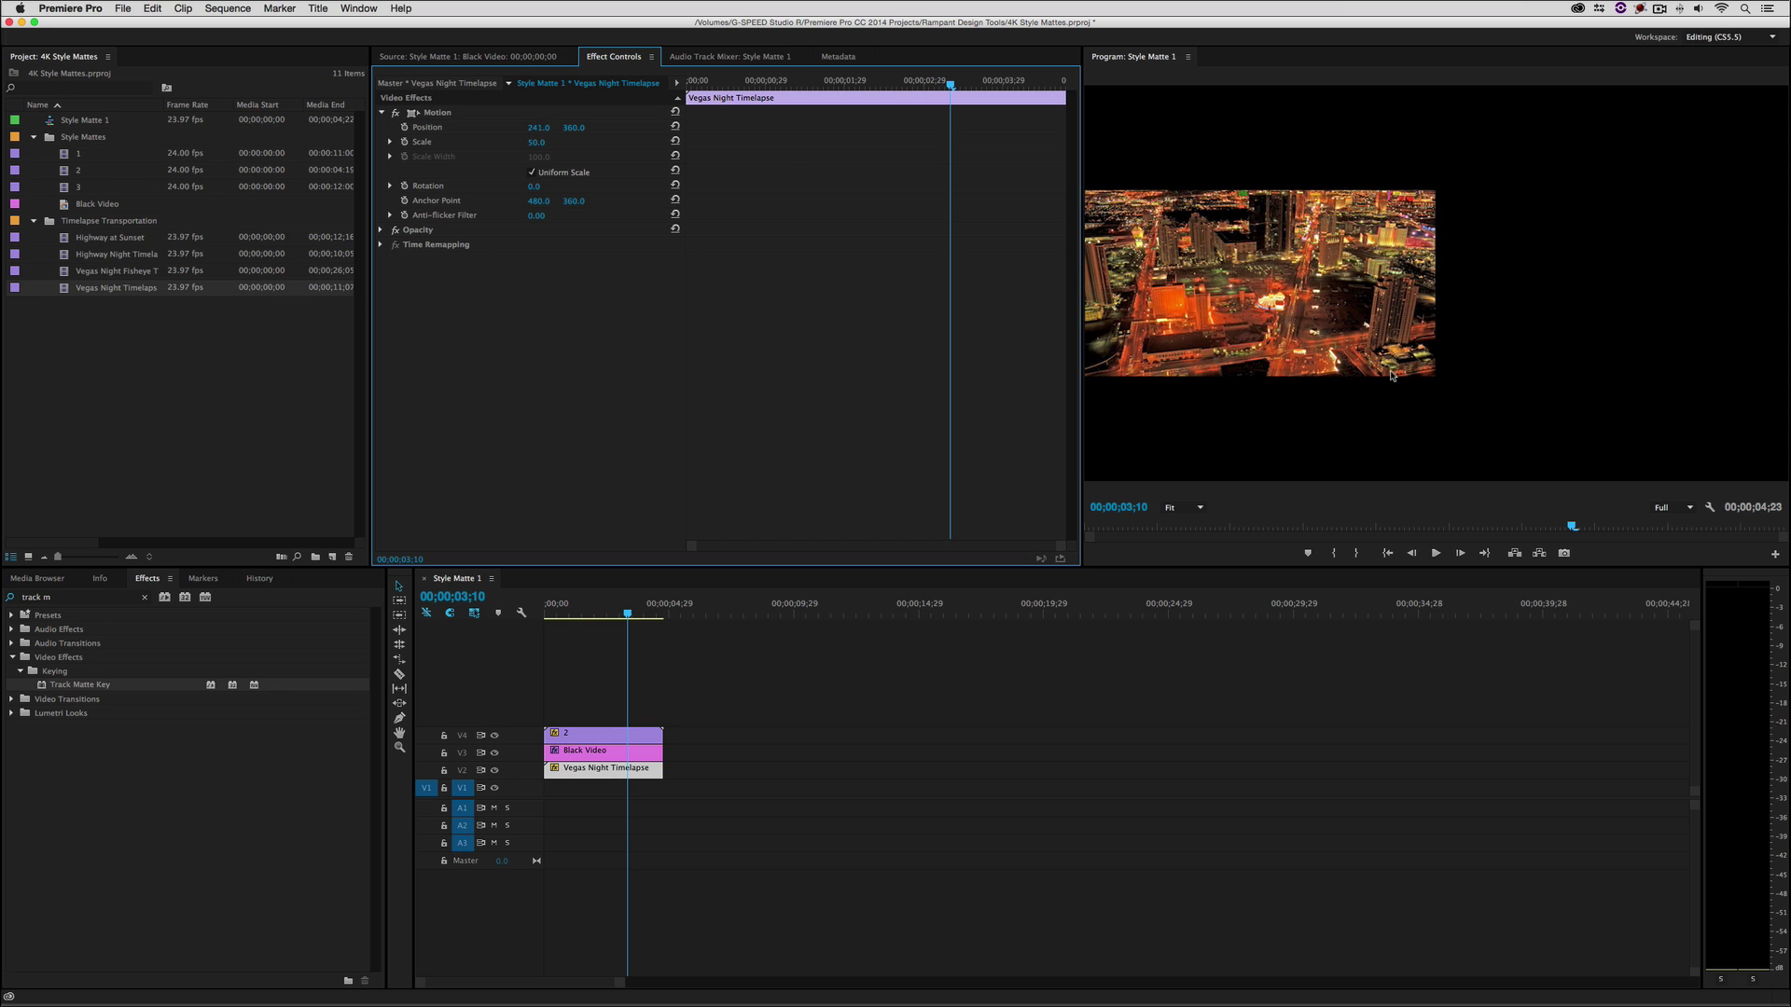
Duplicate the Vegas Night Timelapse clip onto V1 beneath the original and set the copy's horizontal position to 724.
drag(627, 612, 578, 616)
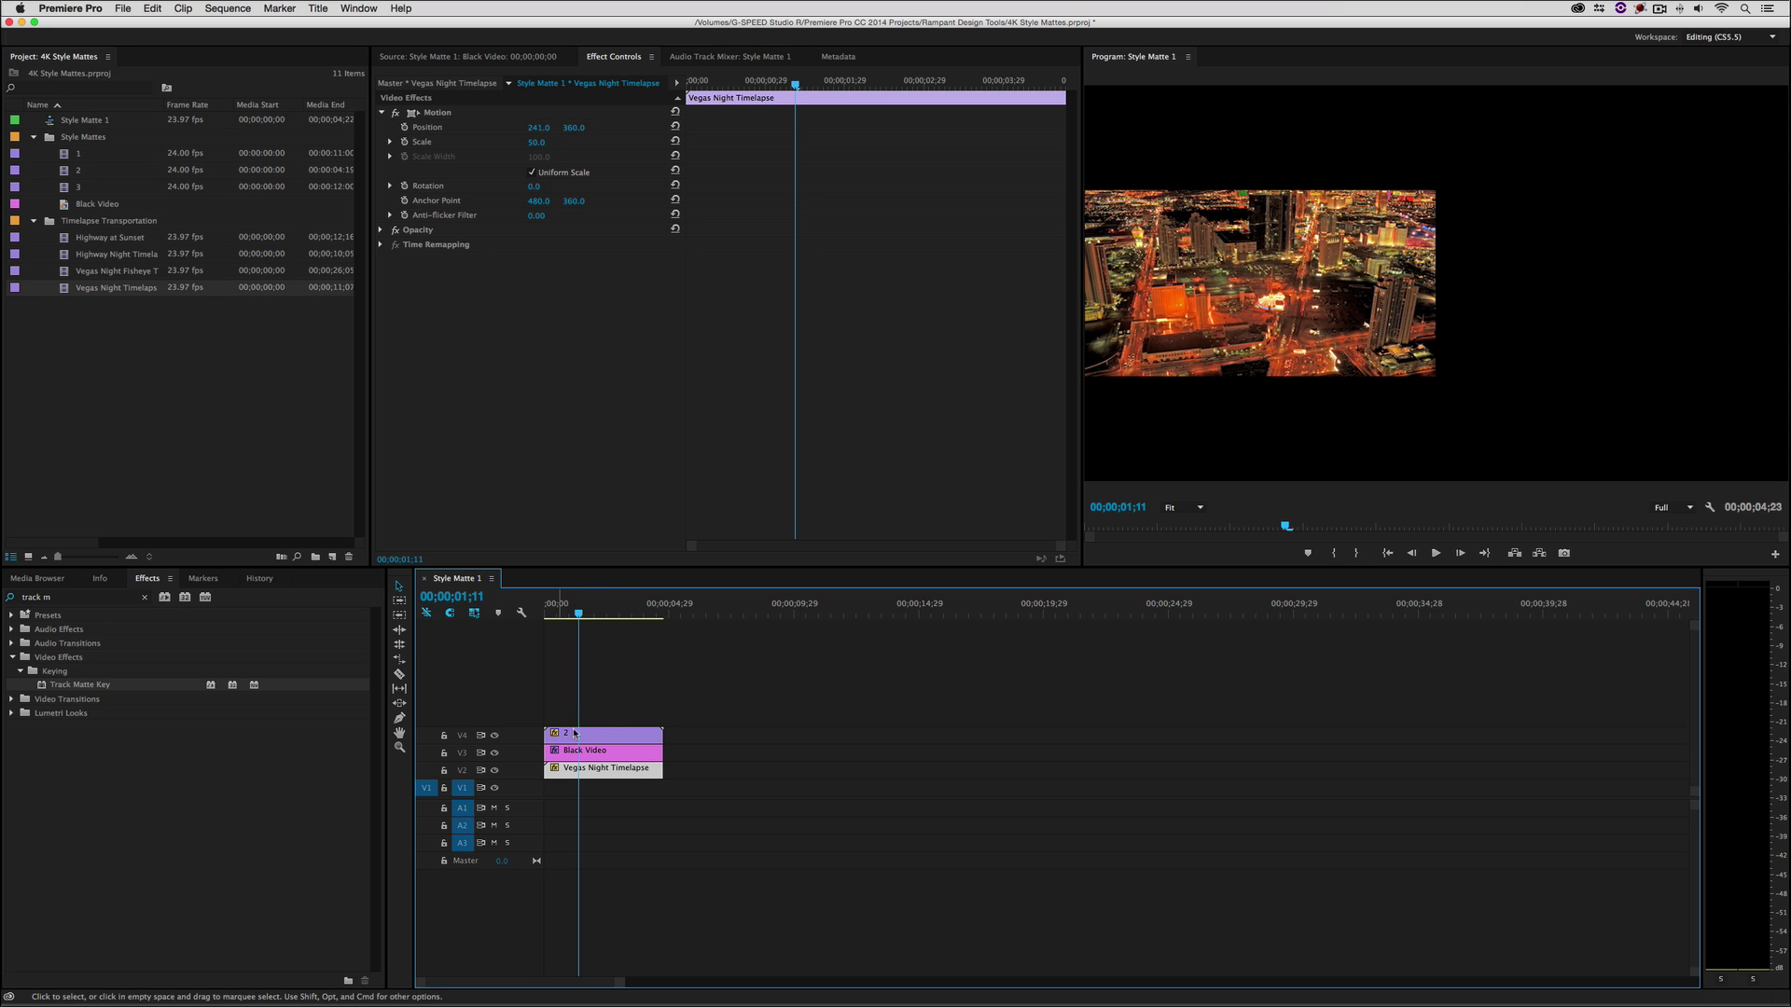
drag(483, 774, 481, 734)
drag(638, 768, 602, 793)
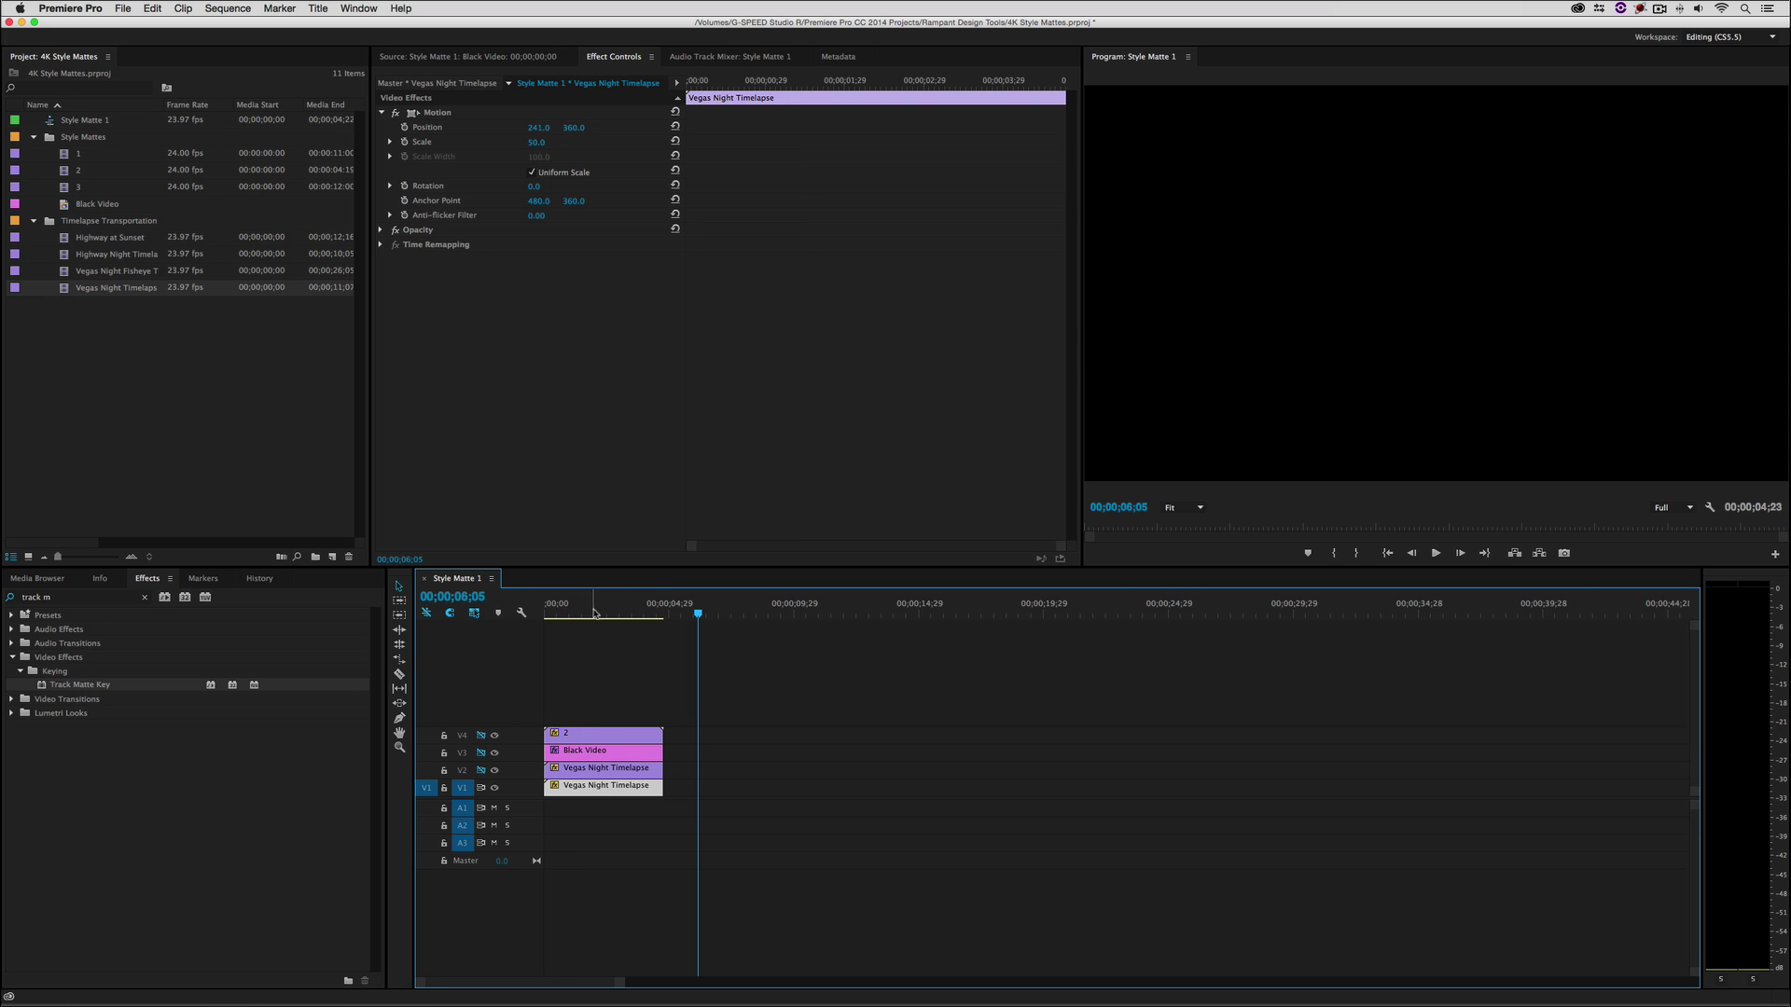
click(588, 612)
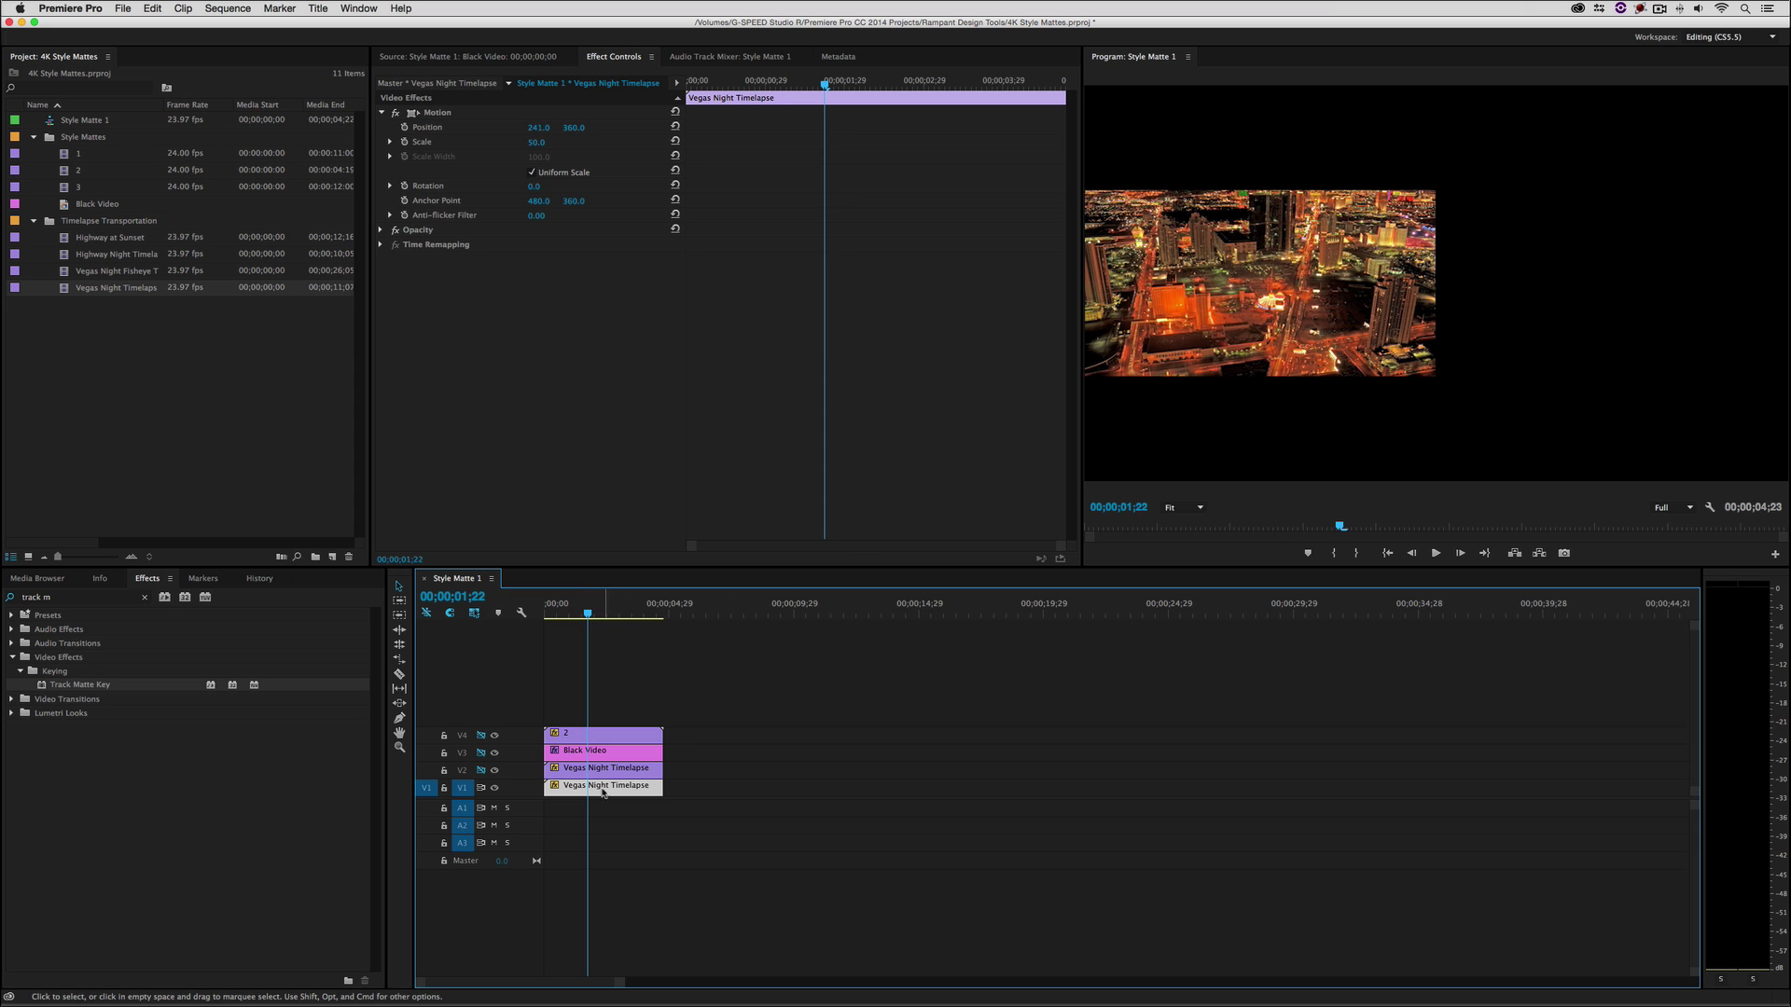
drag(531, 131, 718, 131)
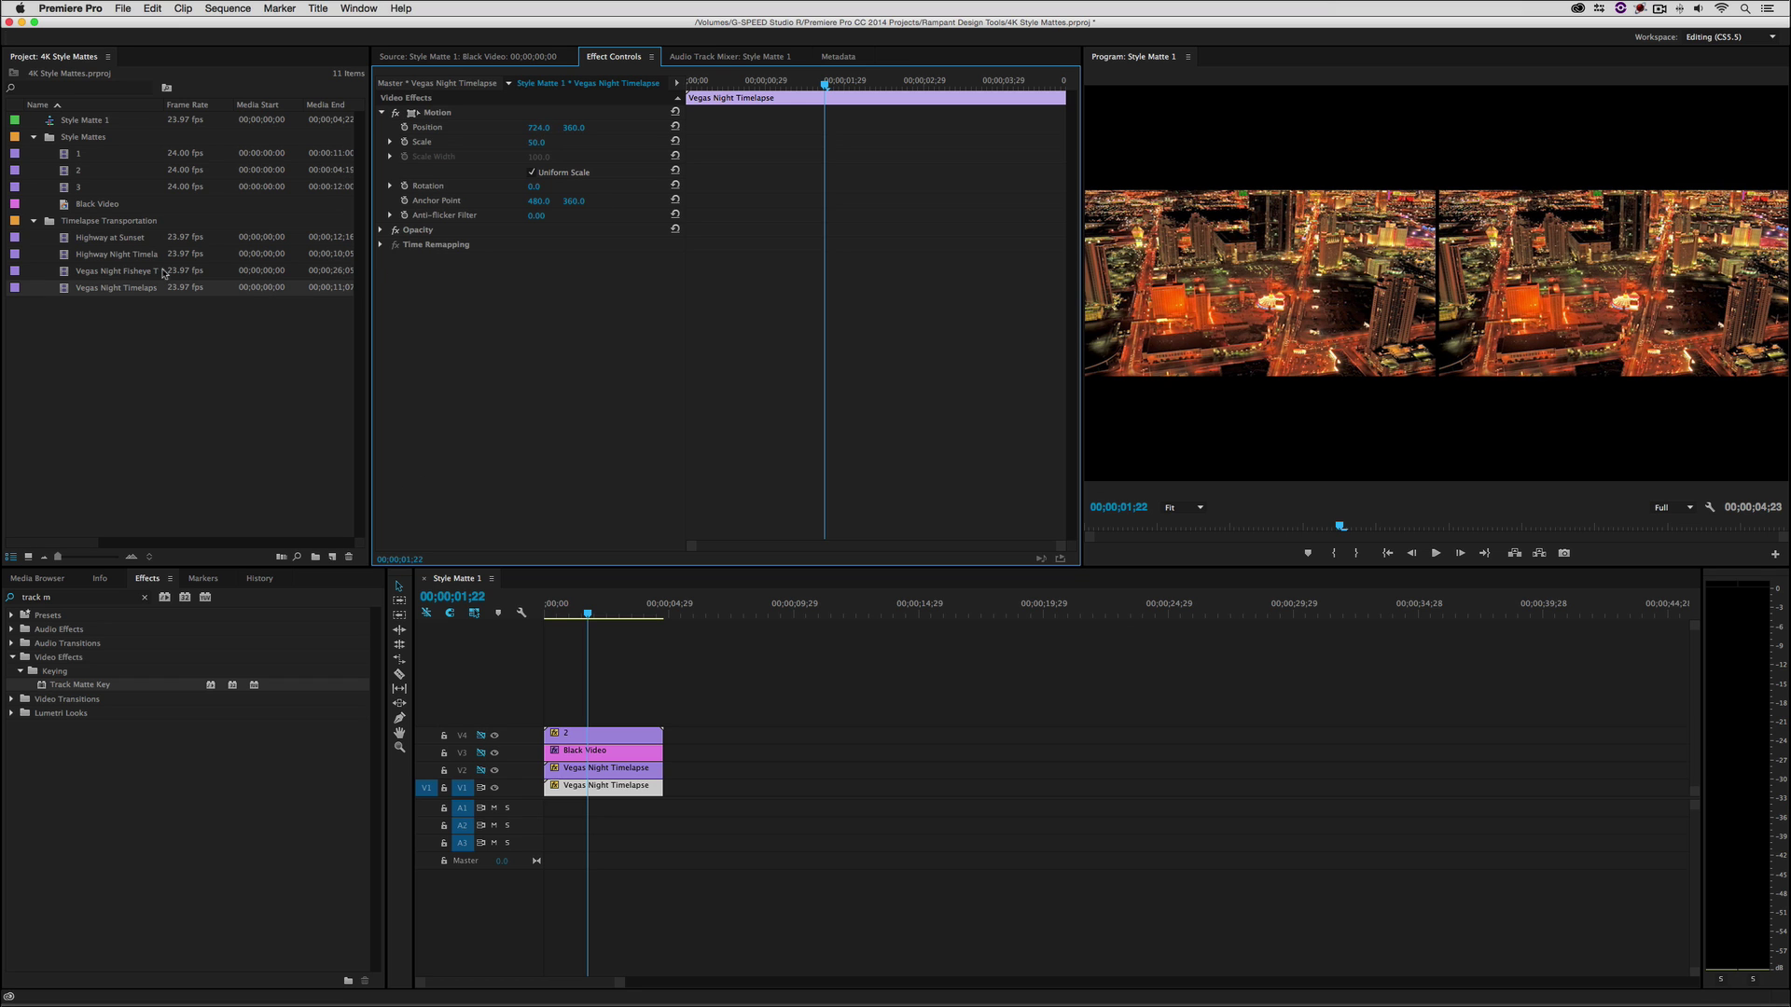
Replace the V1 copy with Vegas Night Fisheye Timelapse, keeping its scale and position, and play back the split-screen composite.
double_click(105, 272)
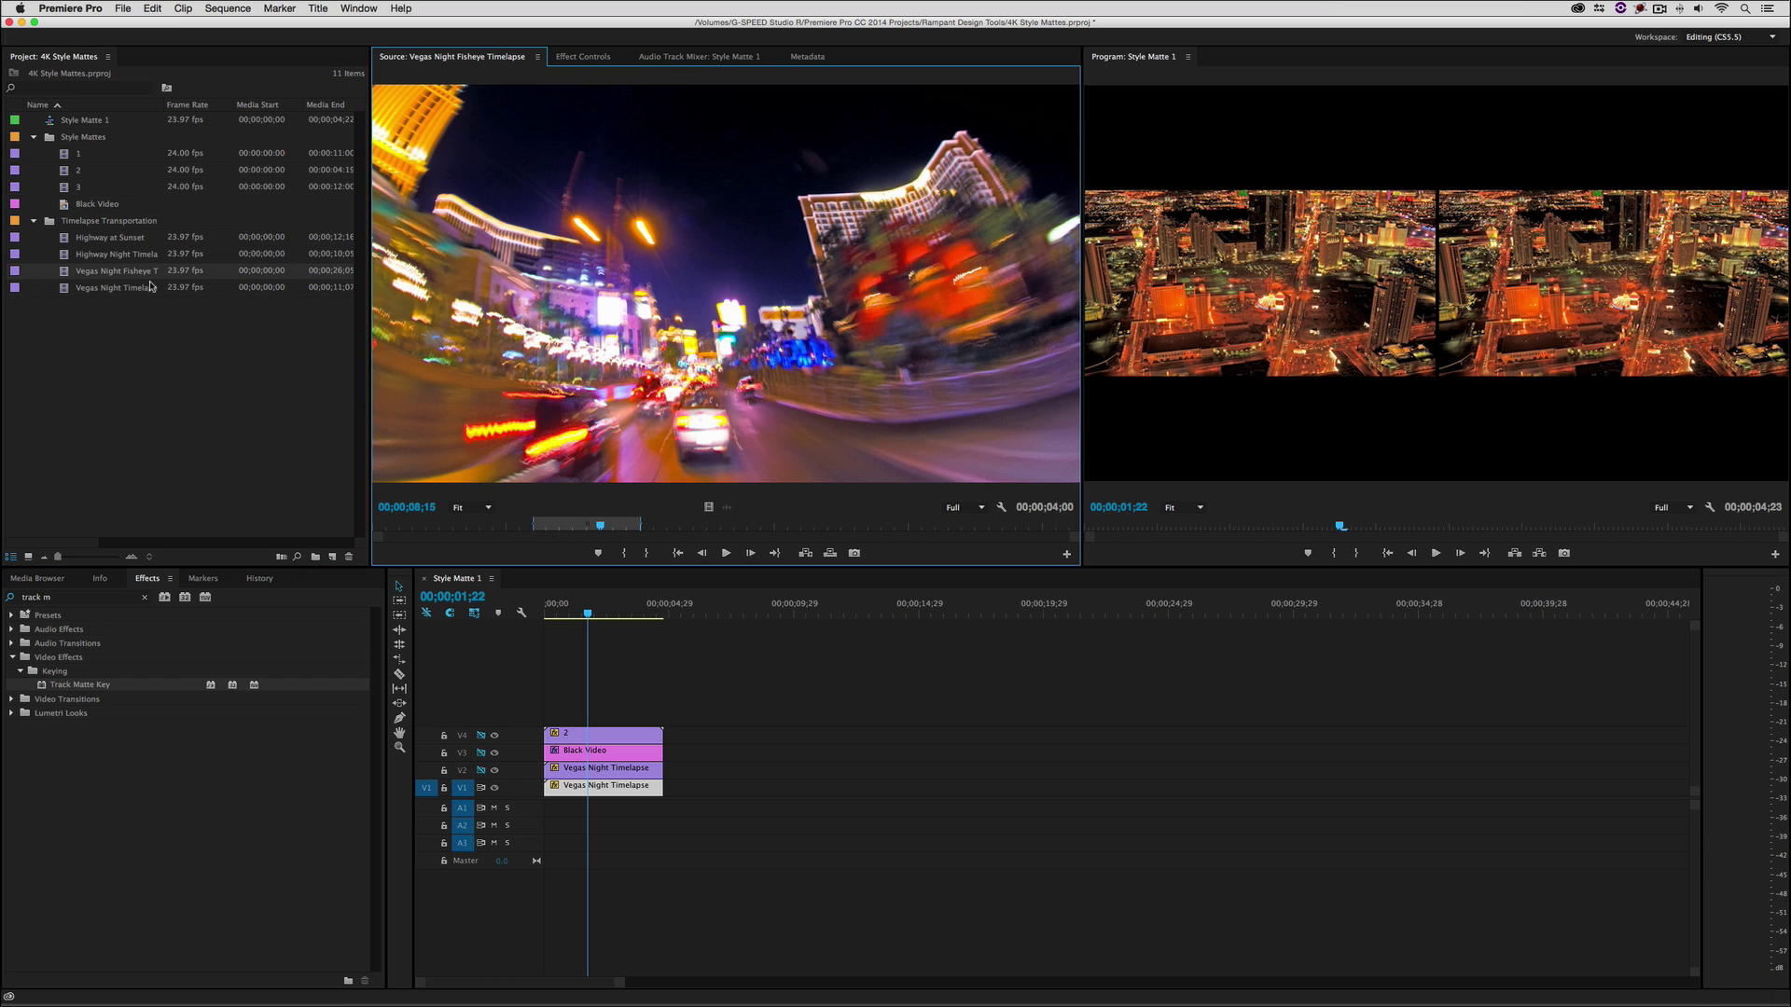
drag(66, 277, 579, 765)
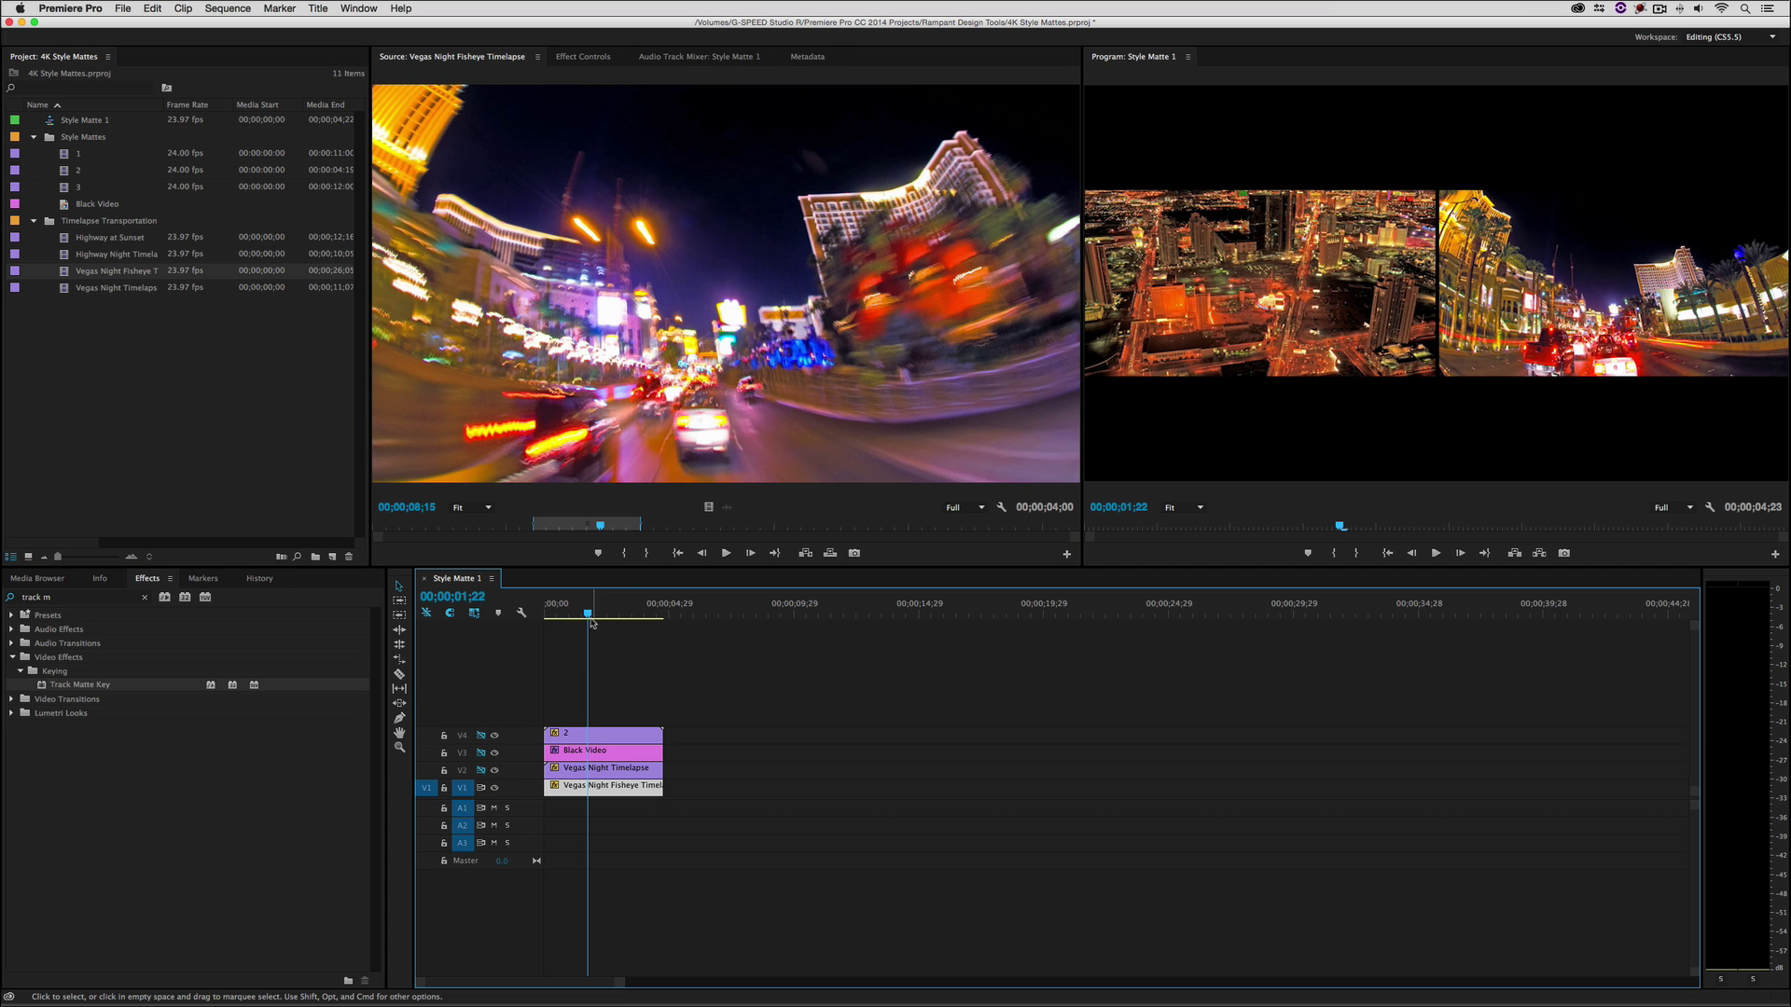
key(Home)
key(space)
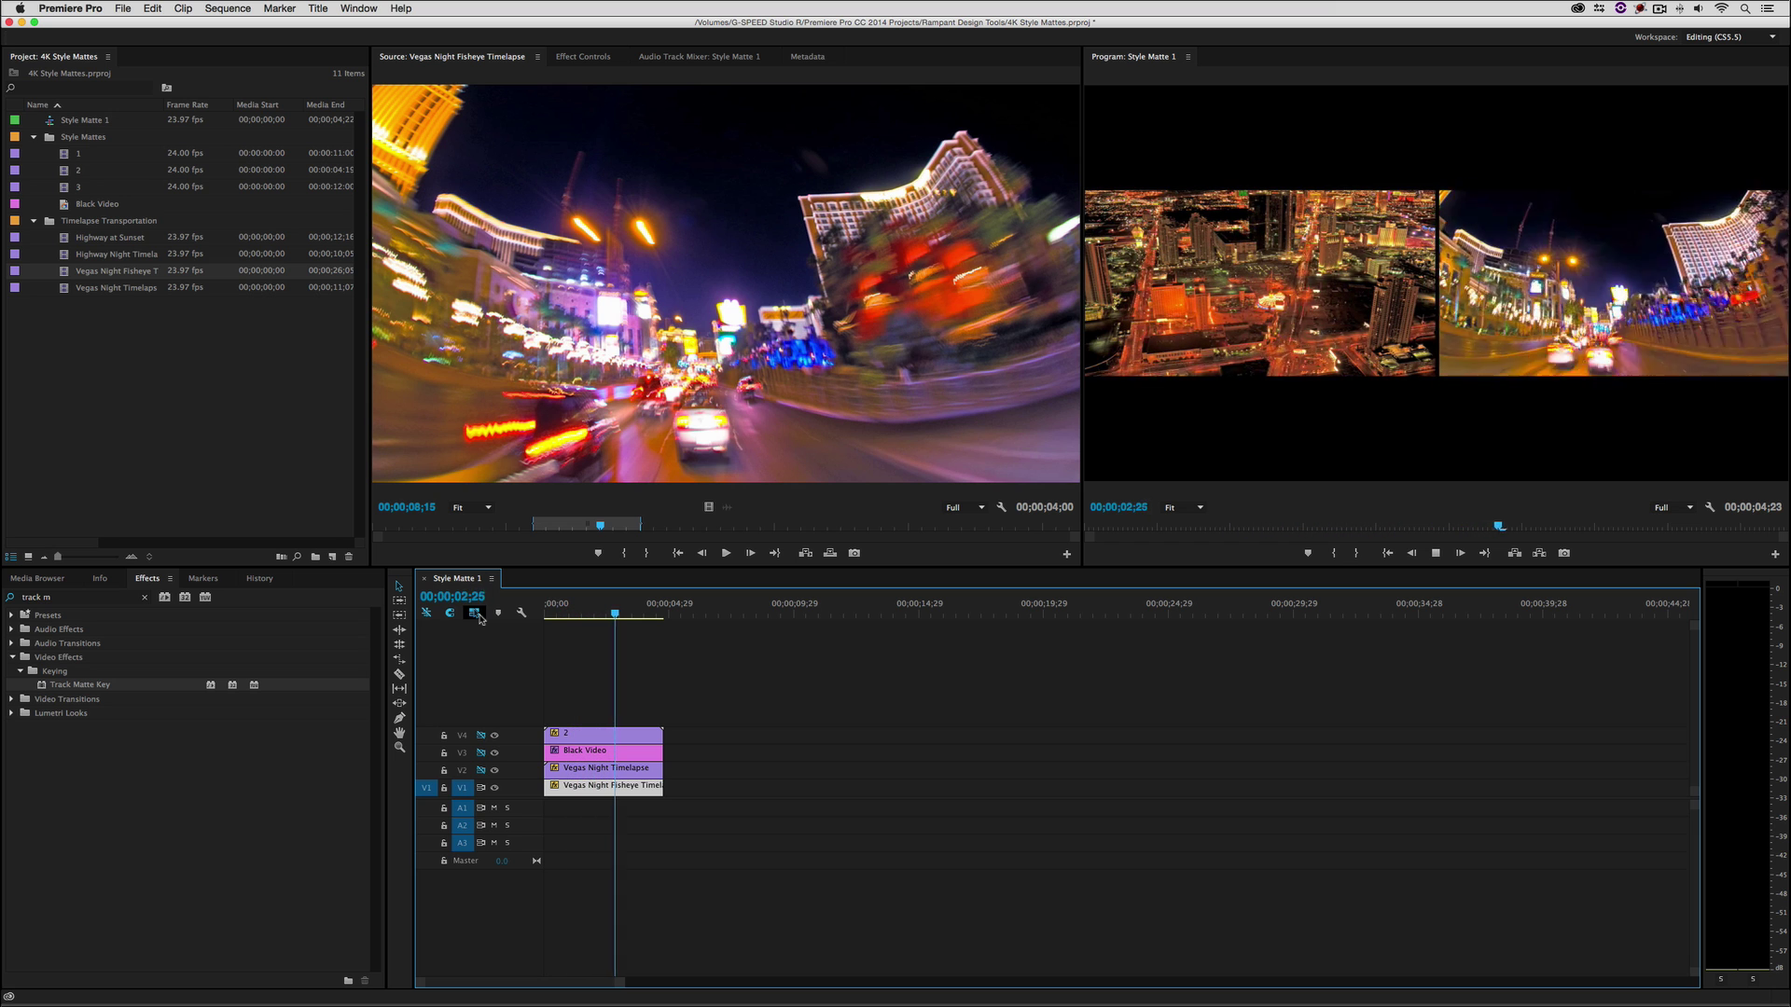
key(space)
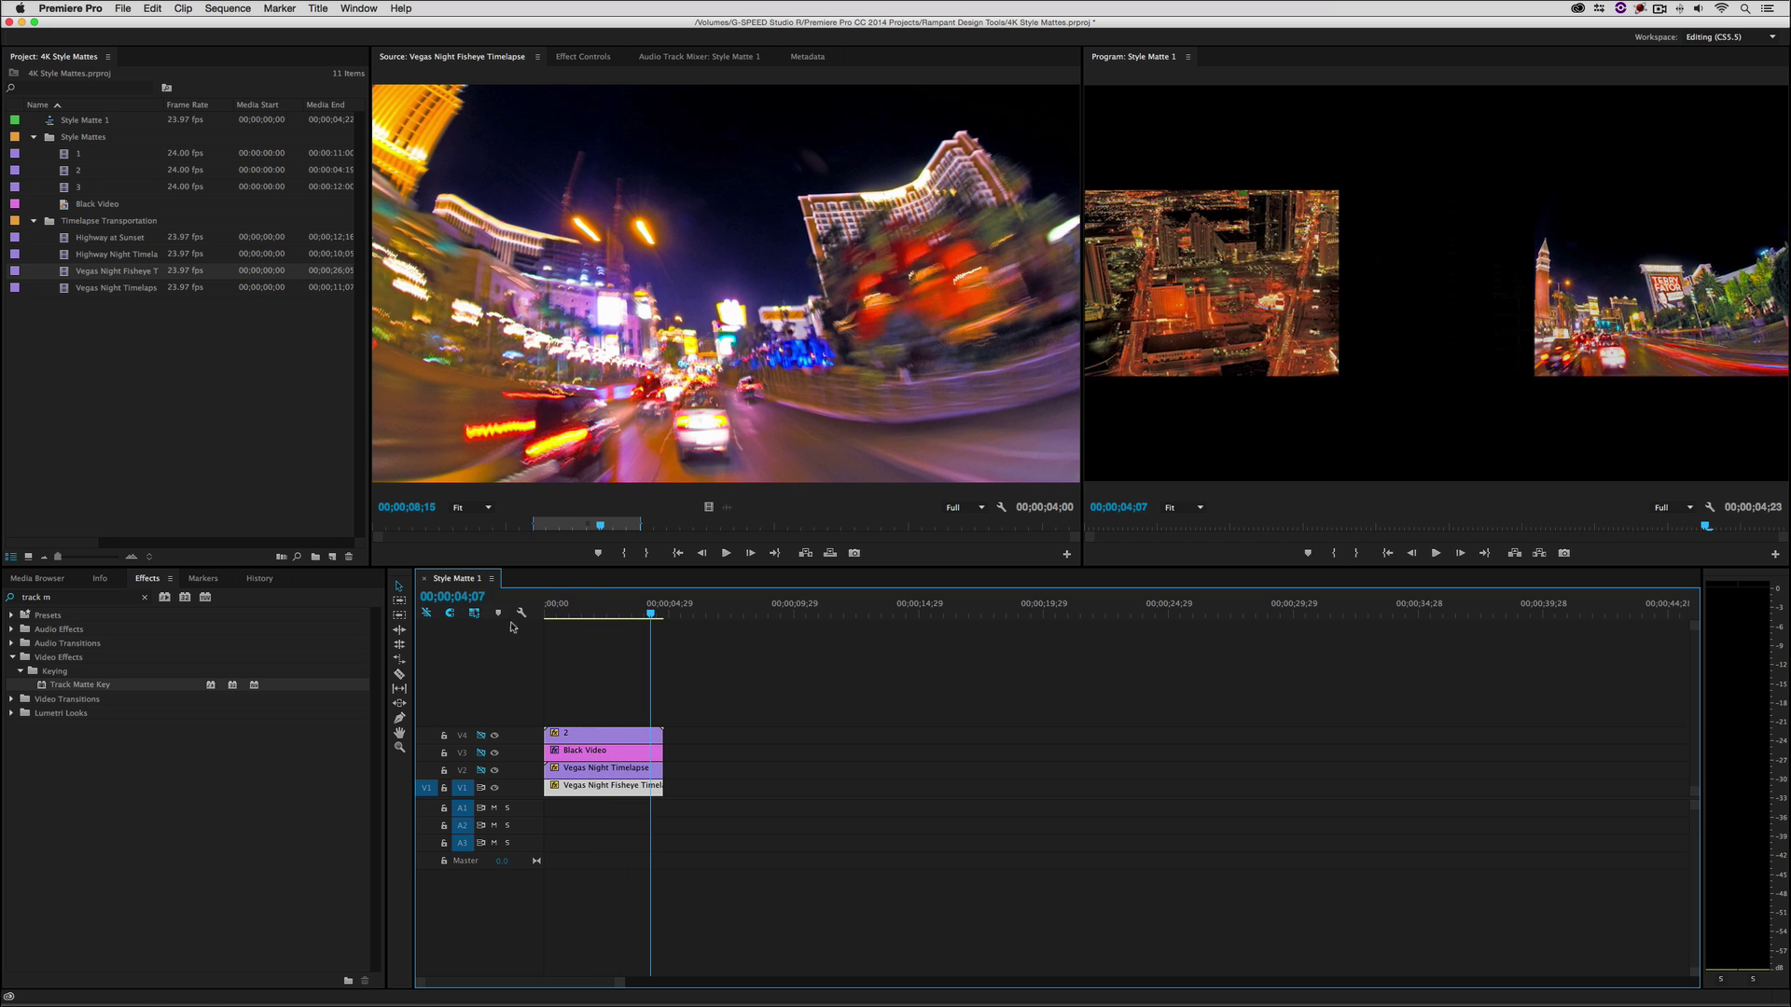
click(550, 616)
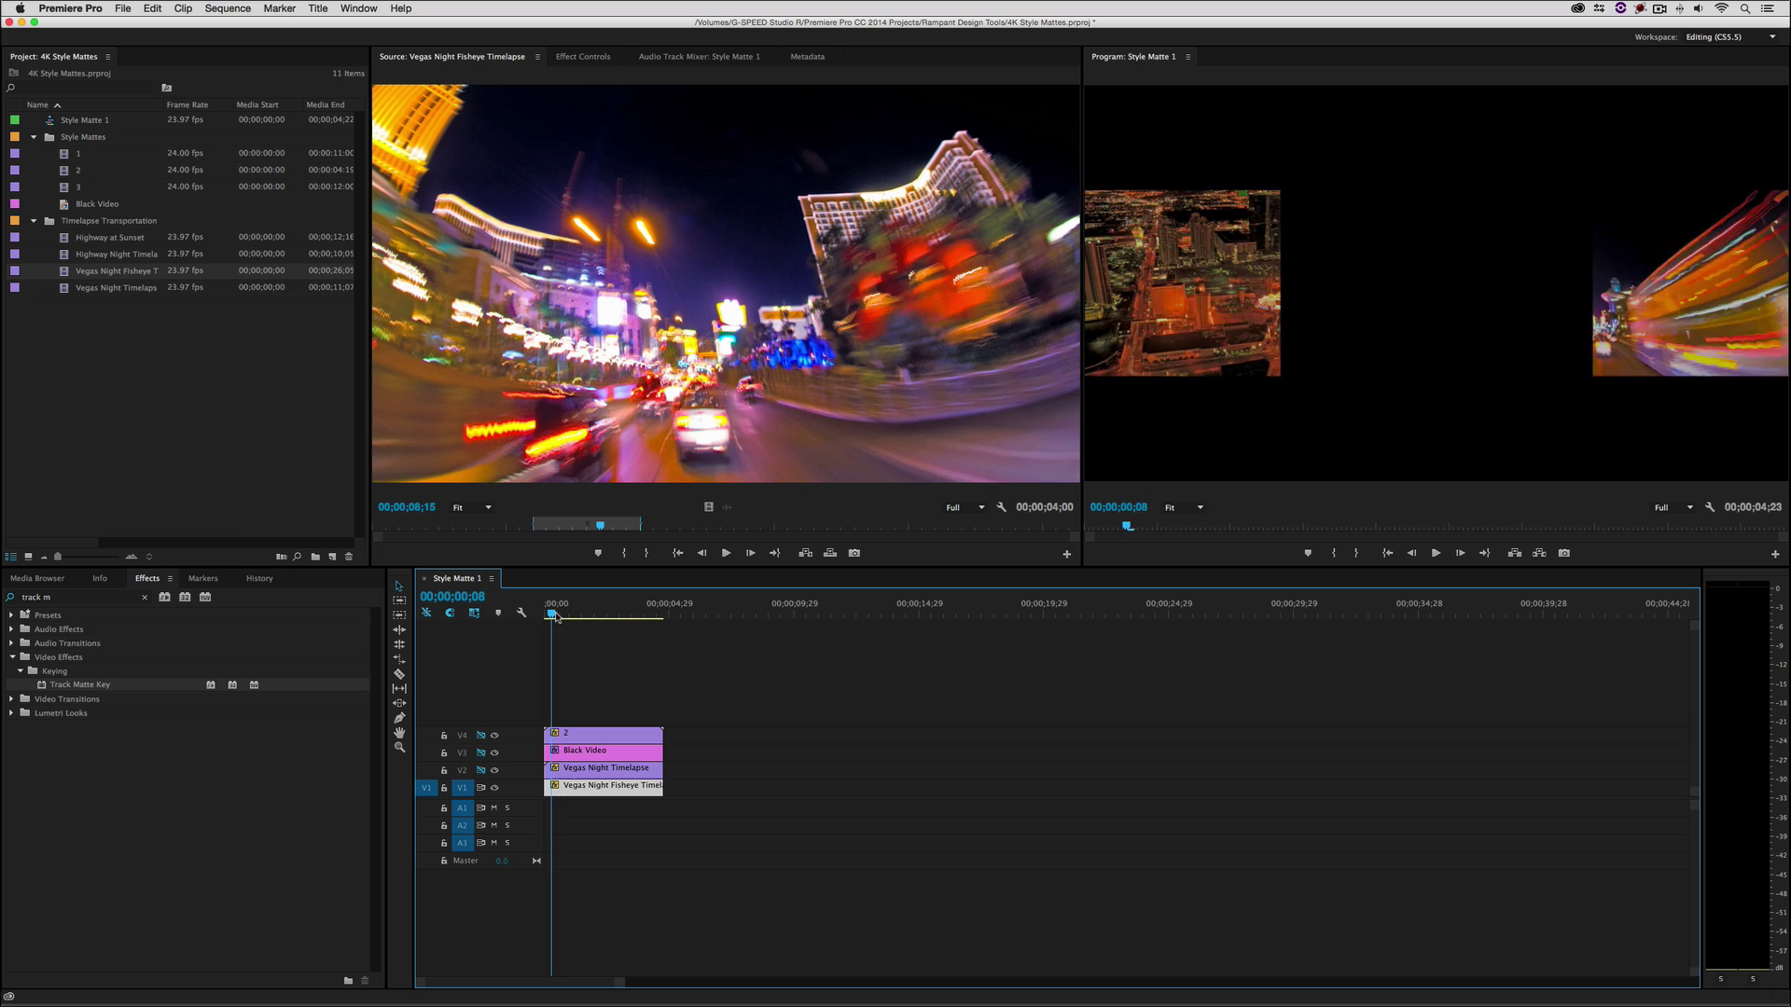
click(570, 616)
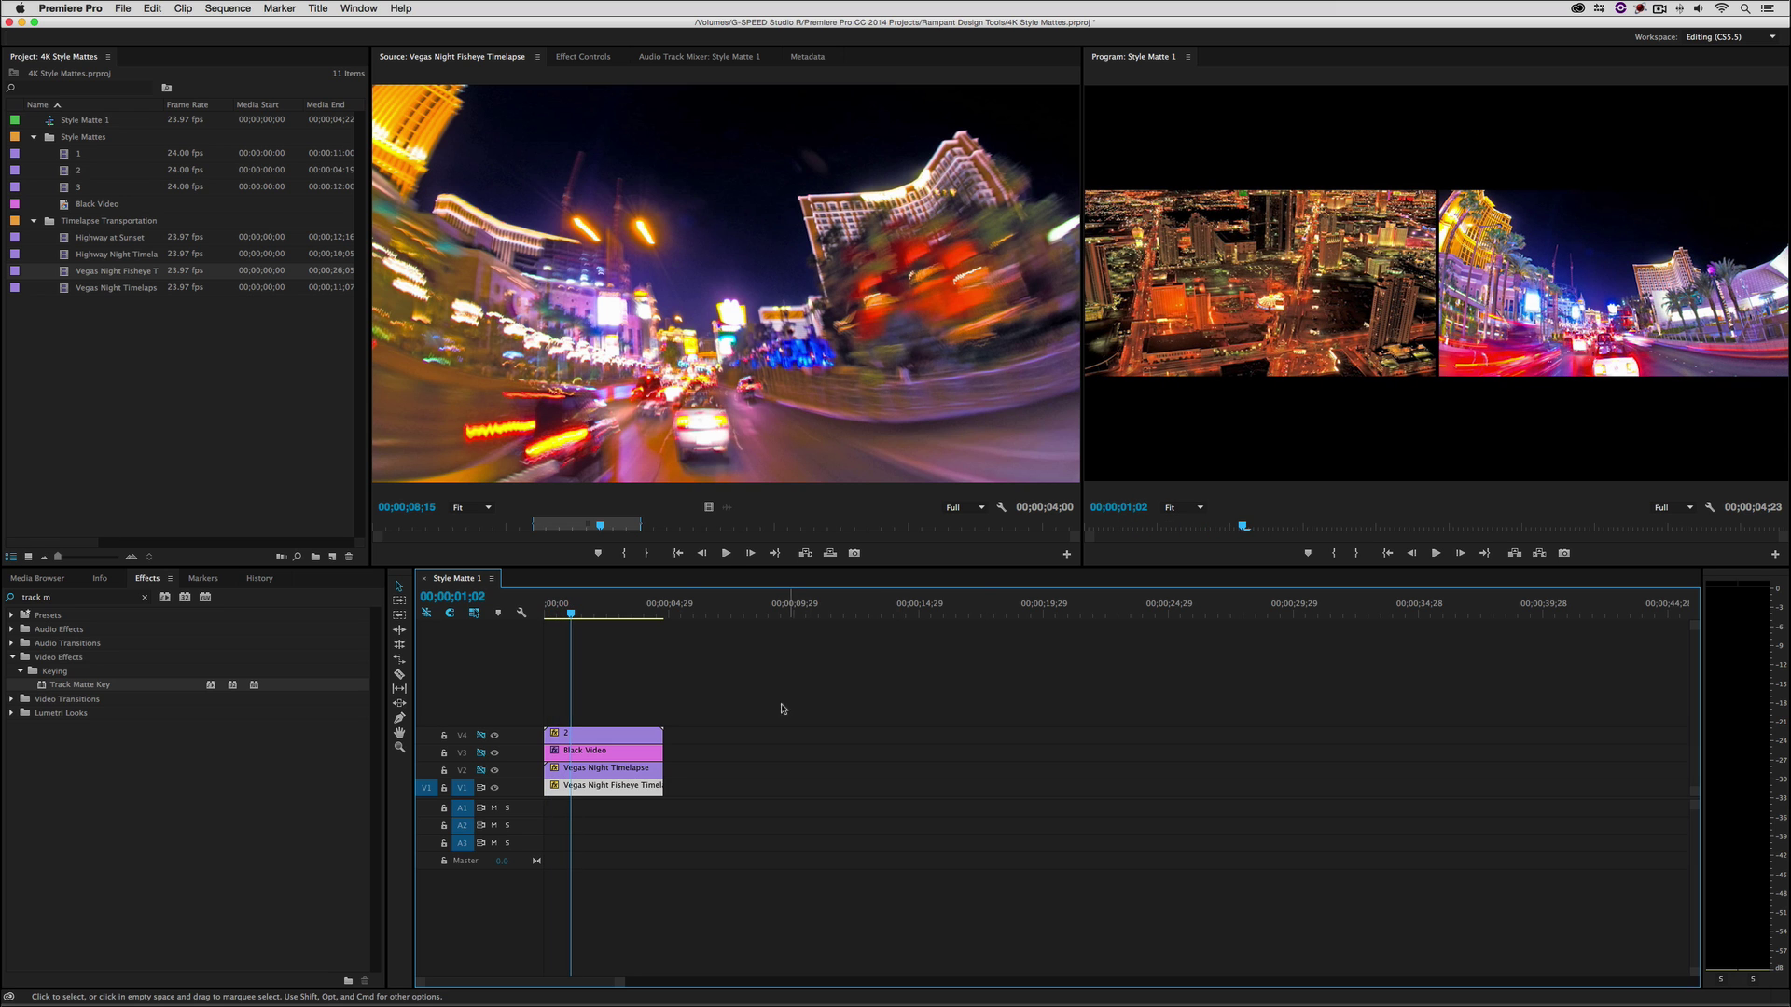
Set the Vegas Night Fisheye Timelapse clip's scale to 100 and its vertical position to 177.
double_click(603, 788)
click(686, 57)
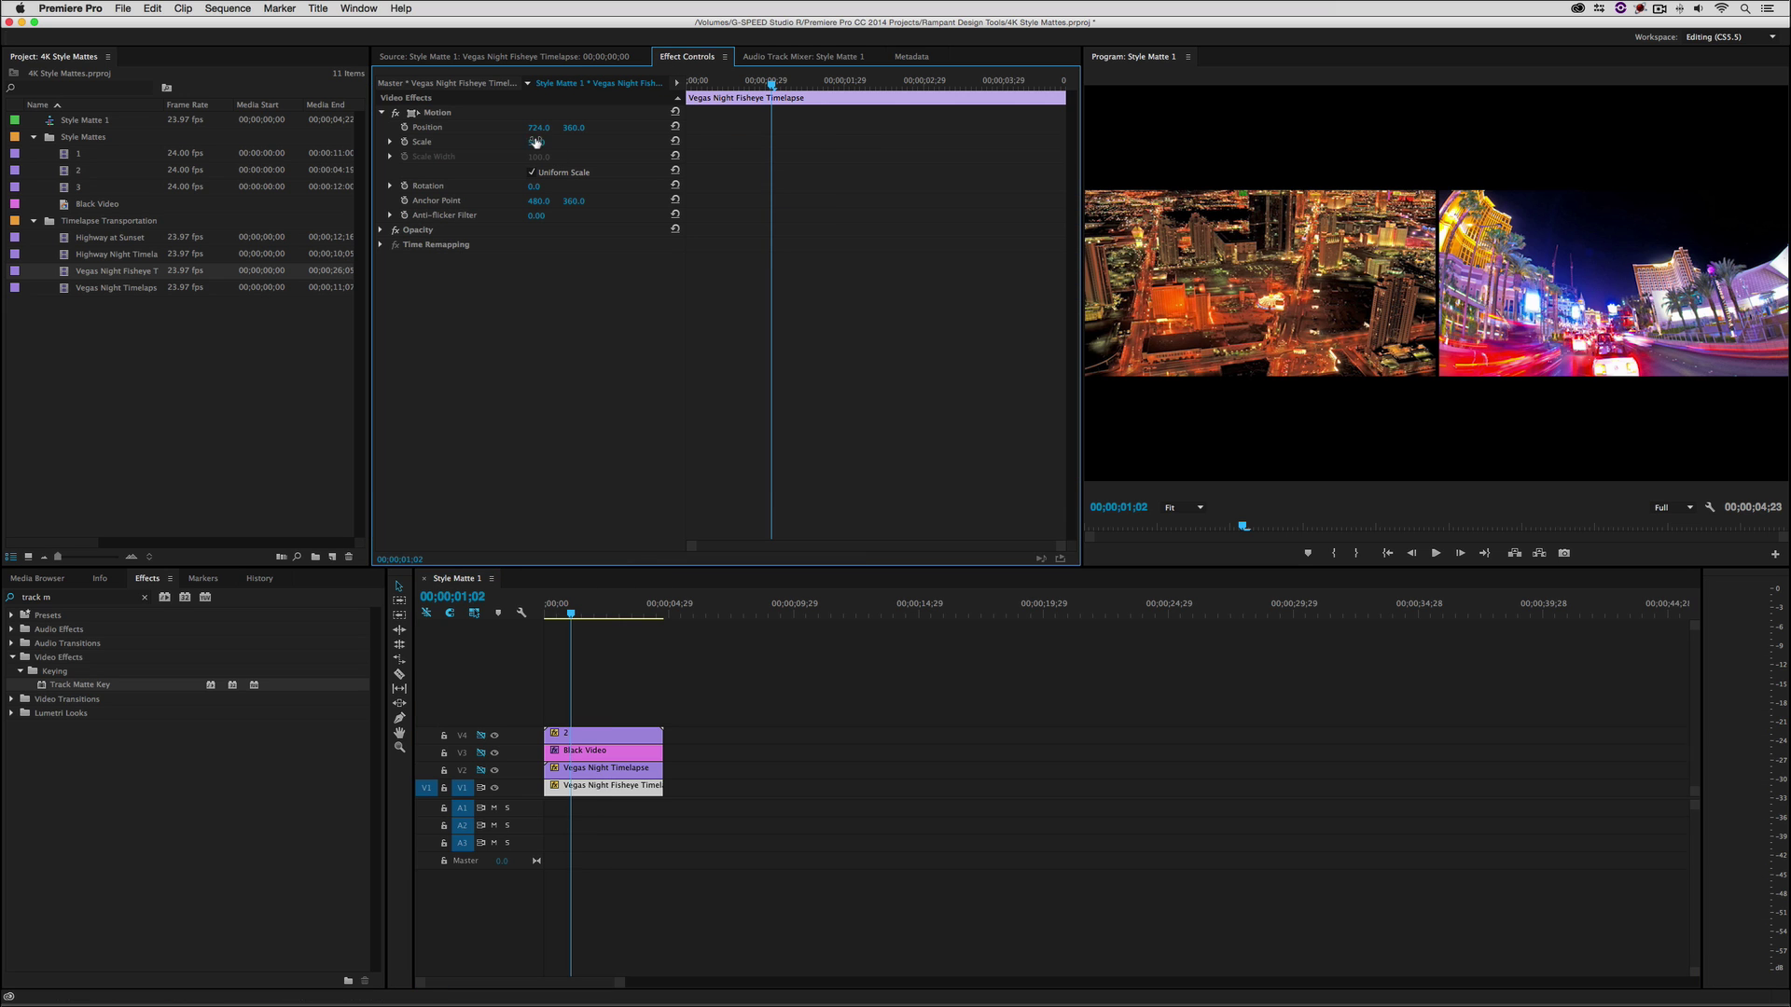
drag(536, 142, 553, 142)
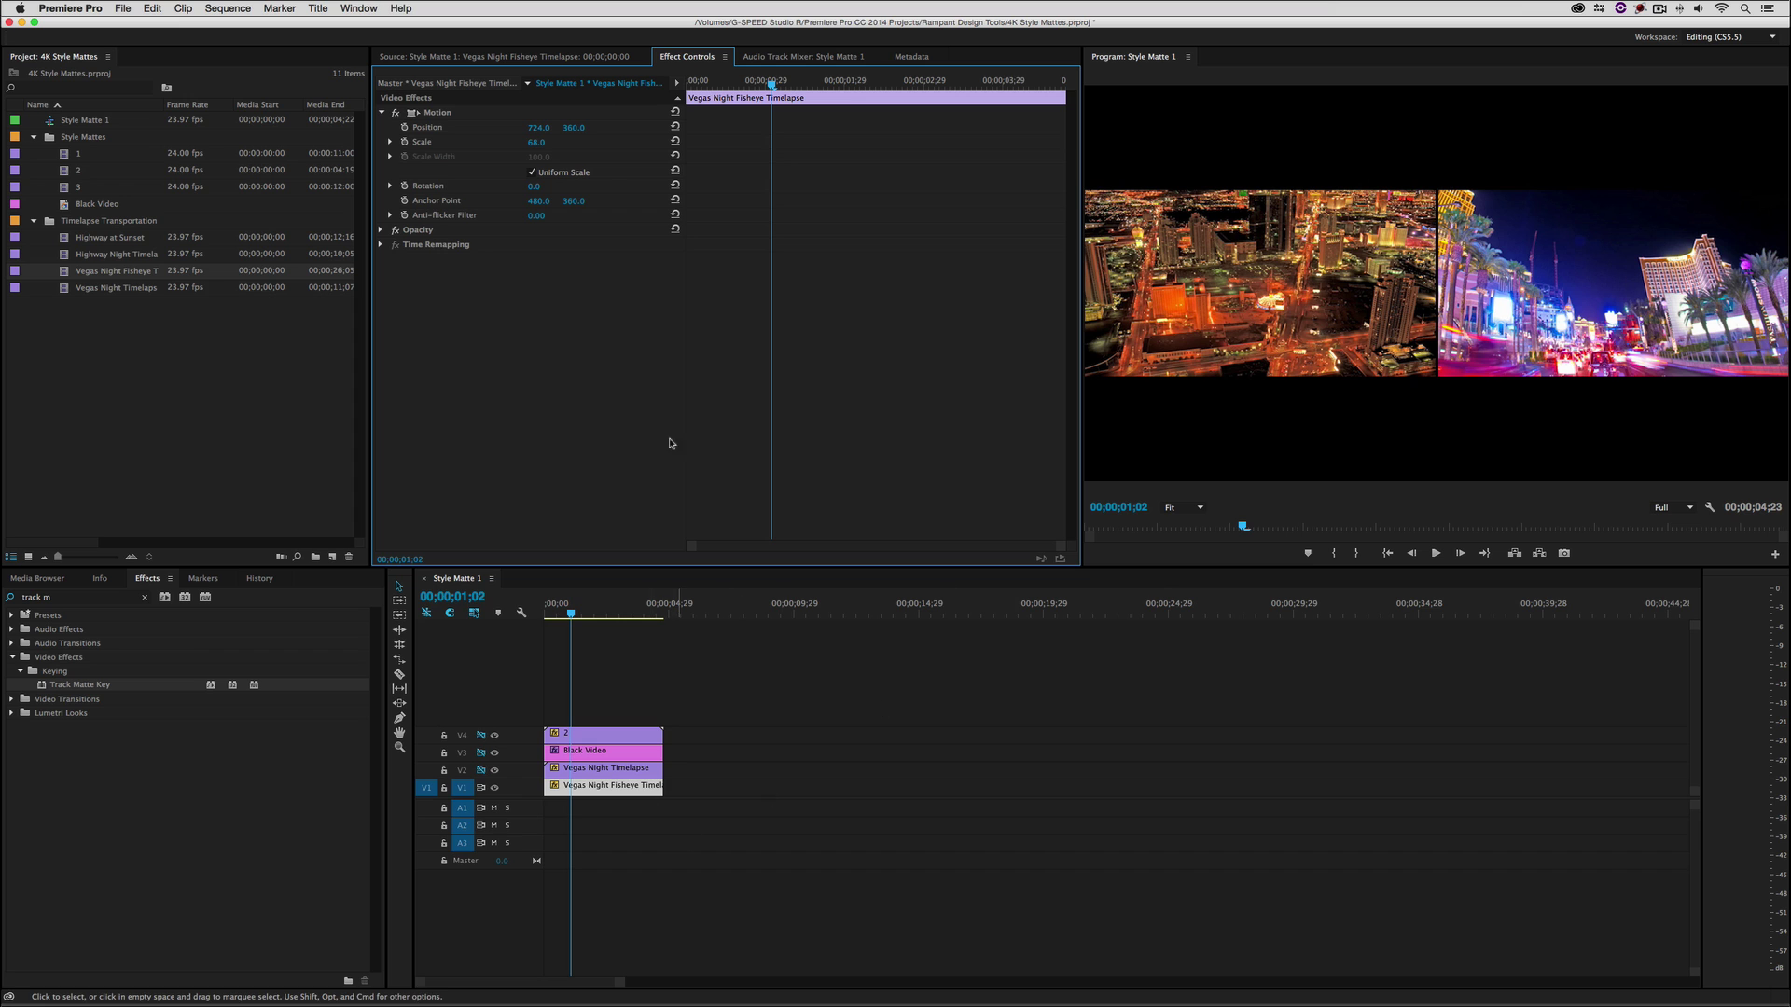
drag(573, 127, 508, 127)
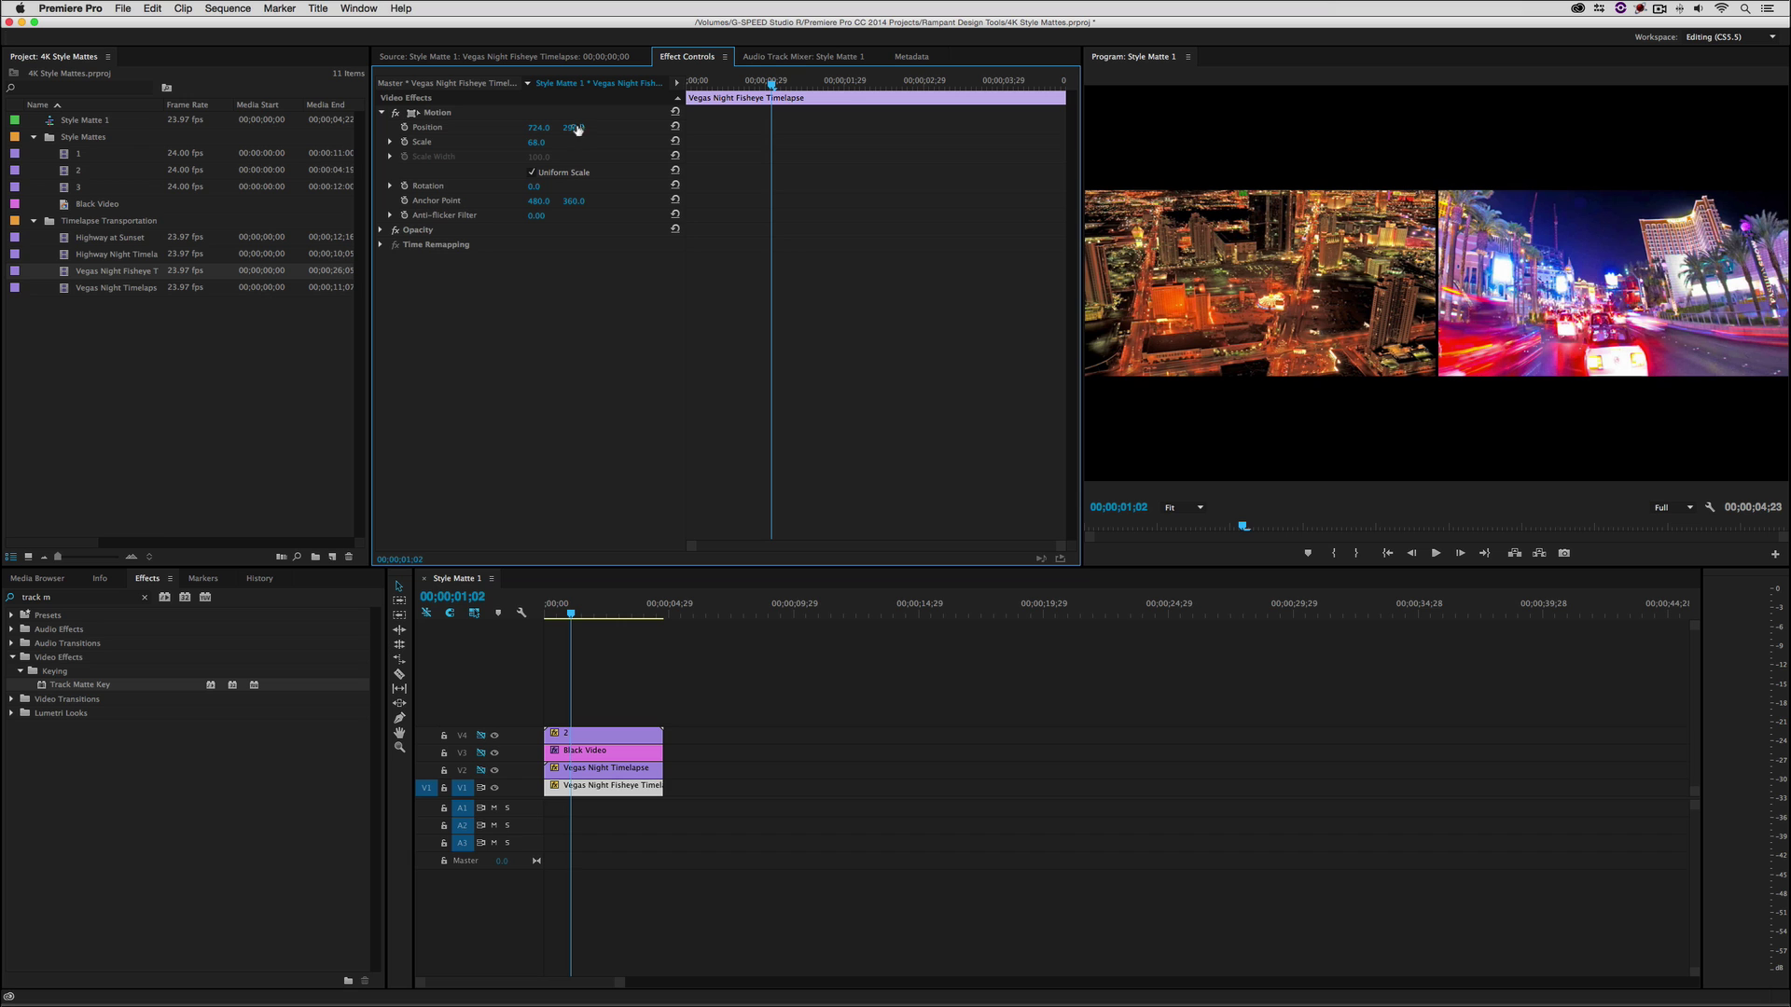
click(541, 141)
text(100)
key(Return)
drag(579, 127, 476, 127)
Play back the split-screen composite with the enlarged fisheye clip.
click(573, 623)
key(space)
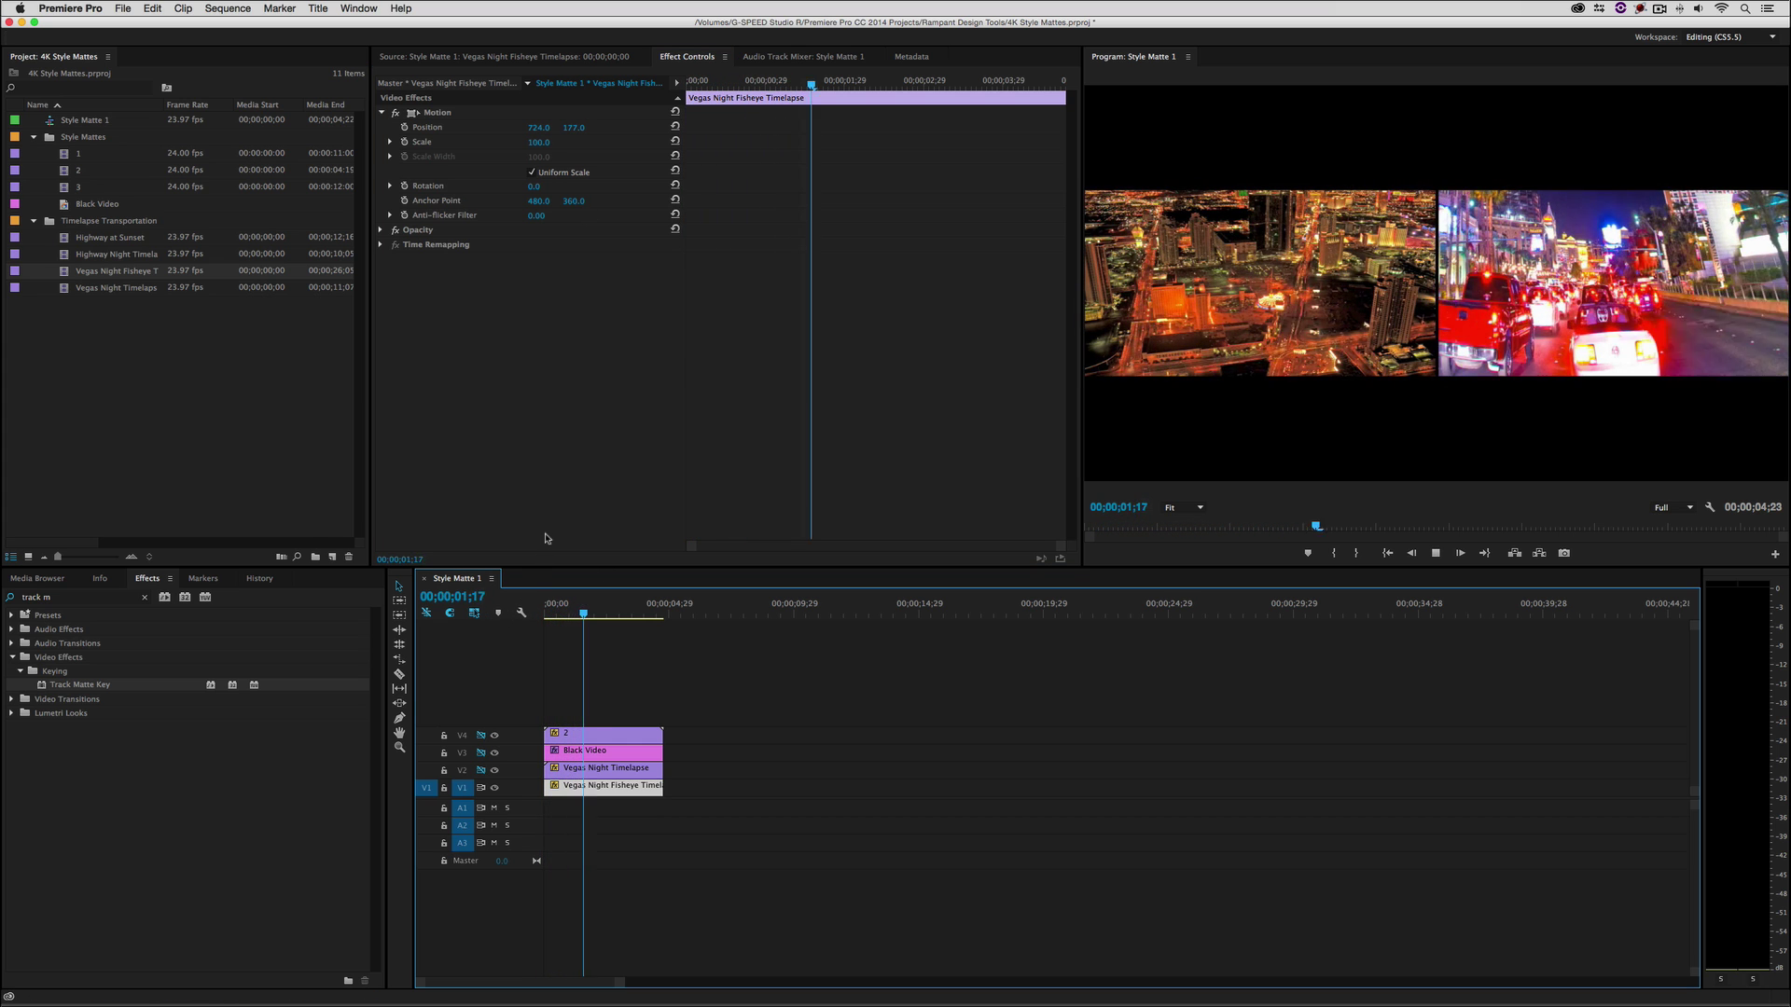
key(space)
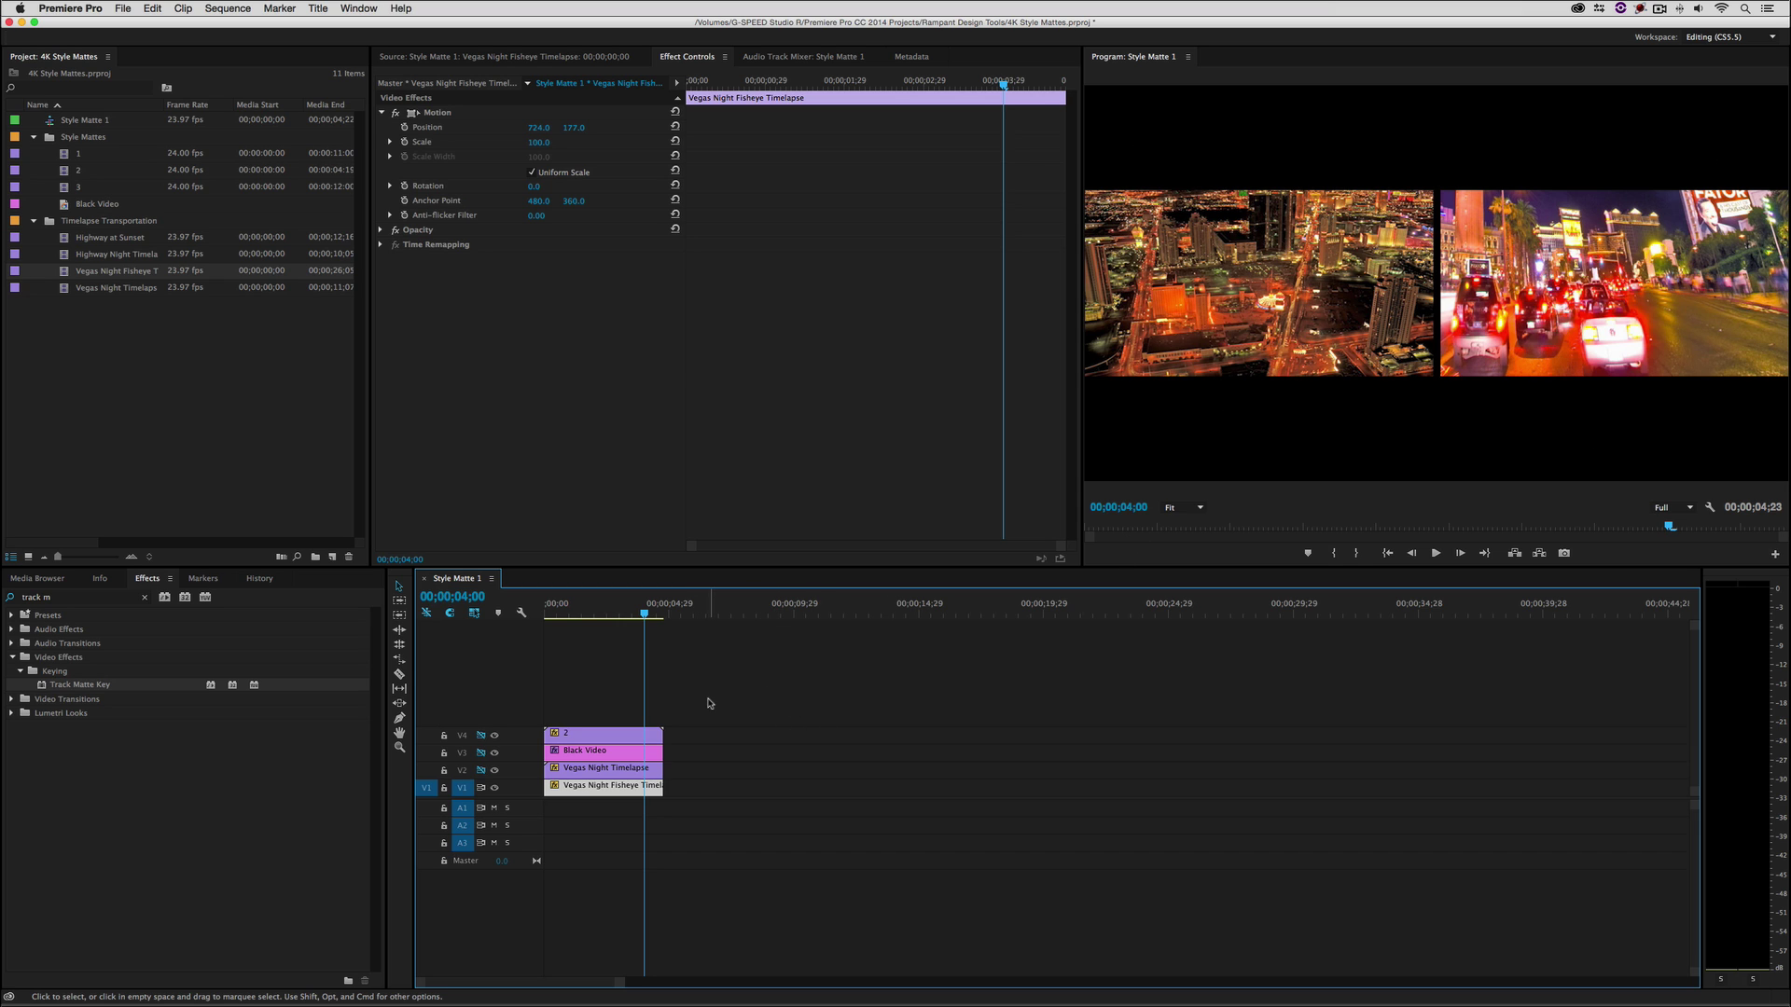
Move the four stacked clips up one track and set Black Video's Track Matte Key matte to Video 5.
drag(708, 701, 523, 884)
drag(575, 742, 575, 724)
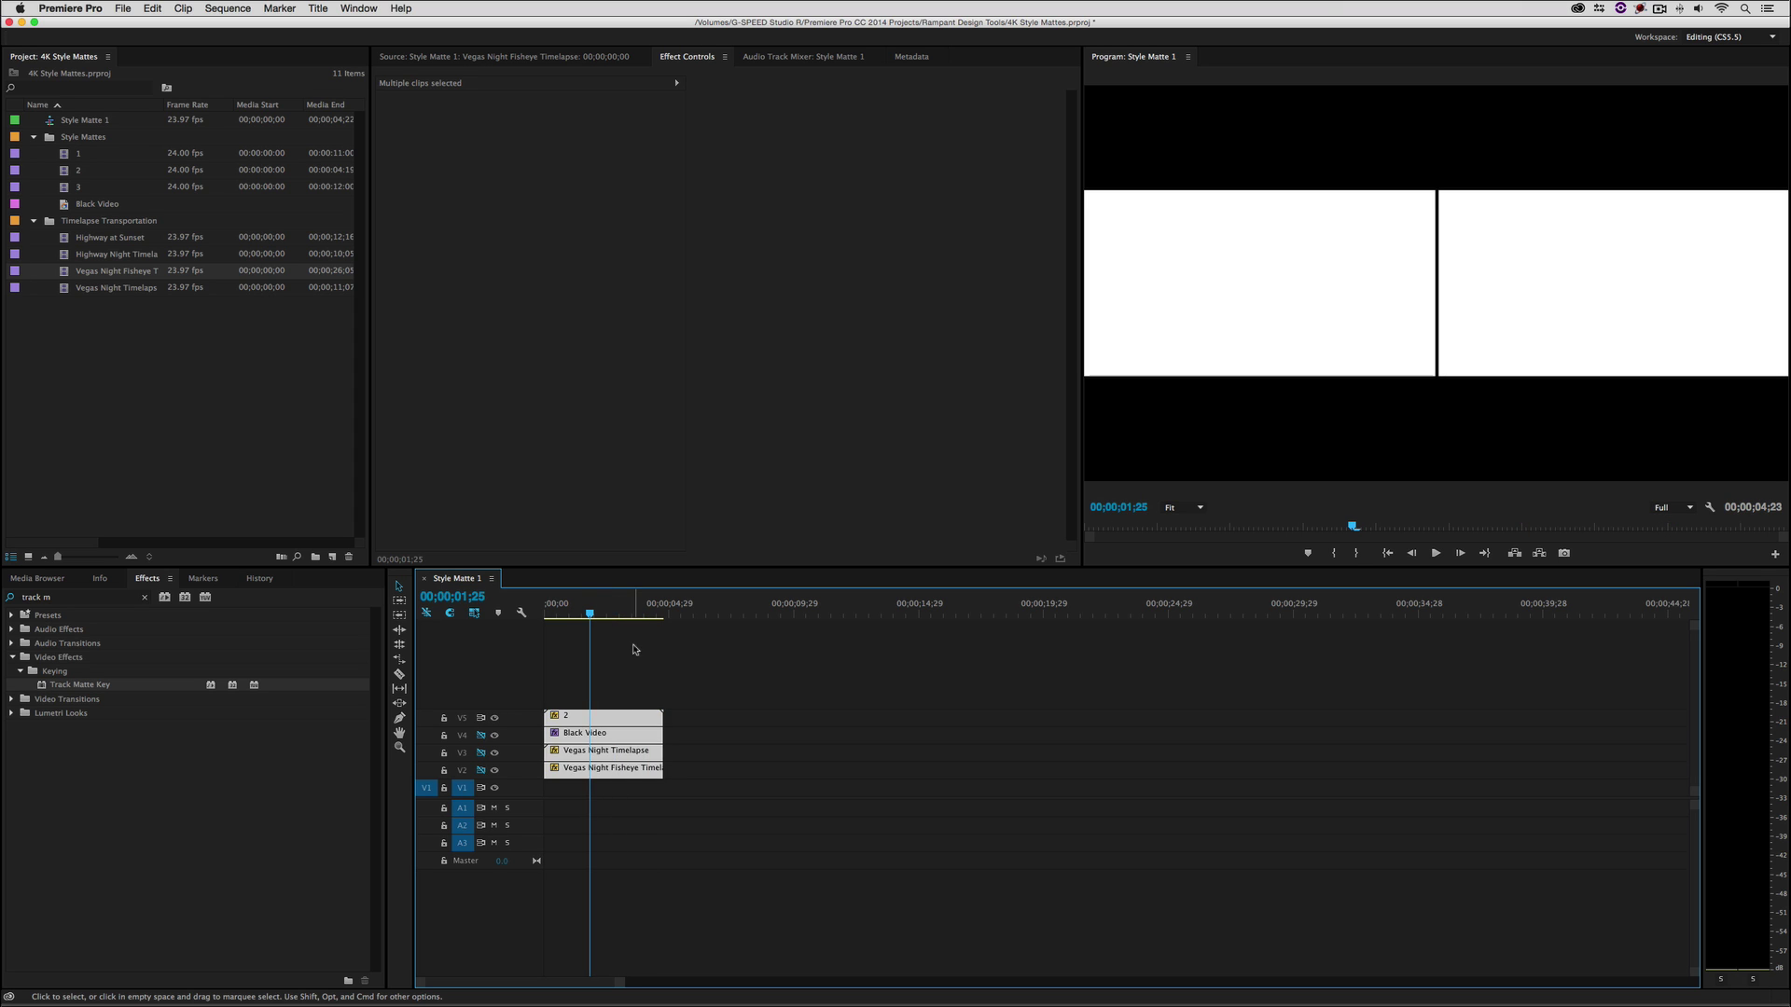
click(590, 614)
double_click(594, 737)
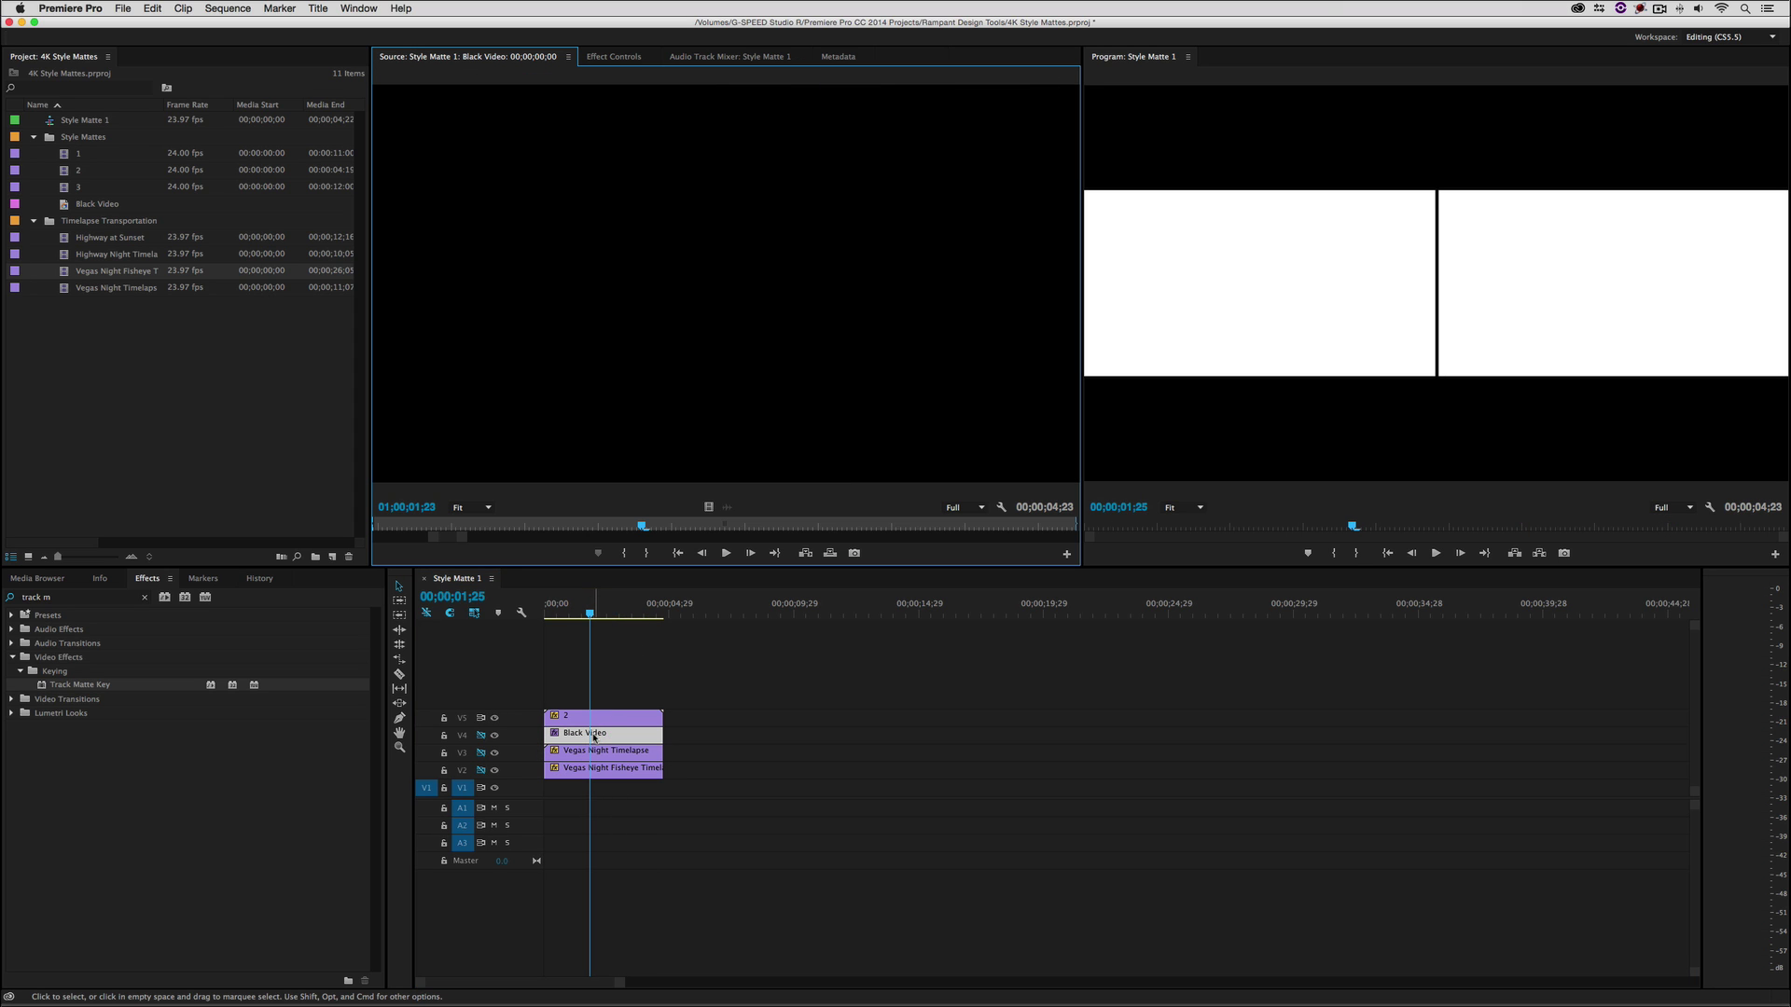
click(615, 57)
click(554, 187)
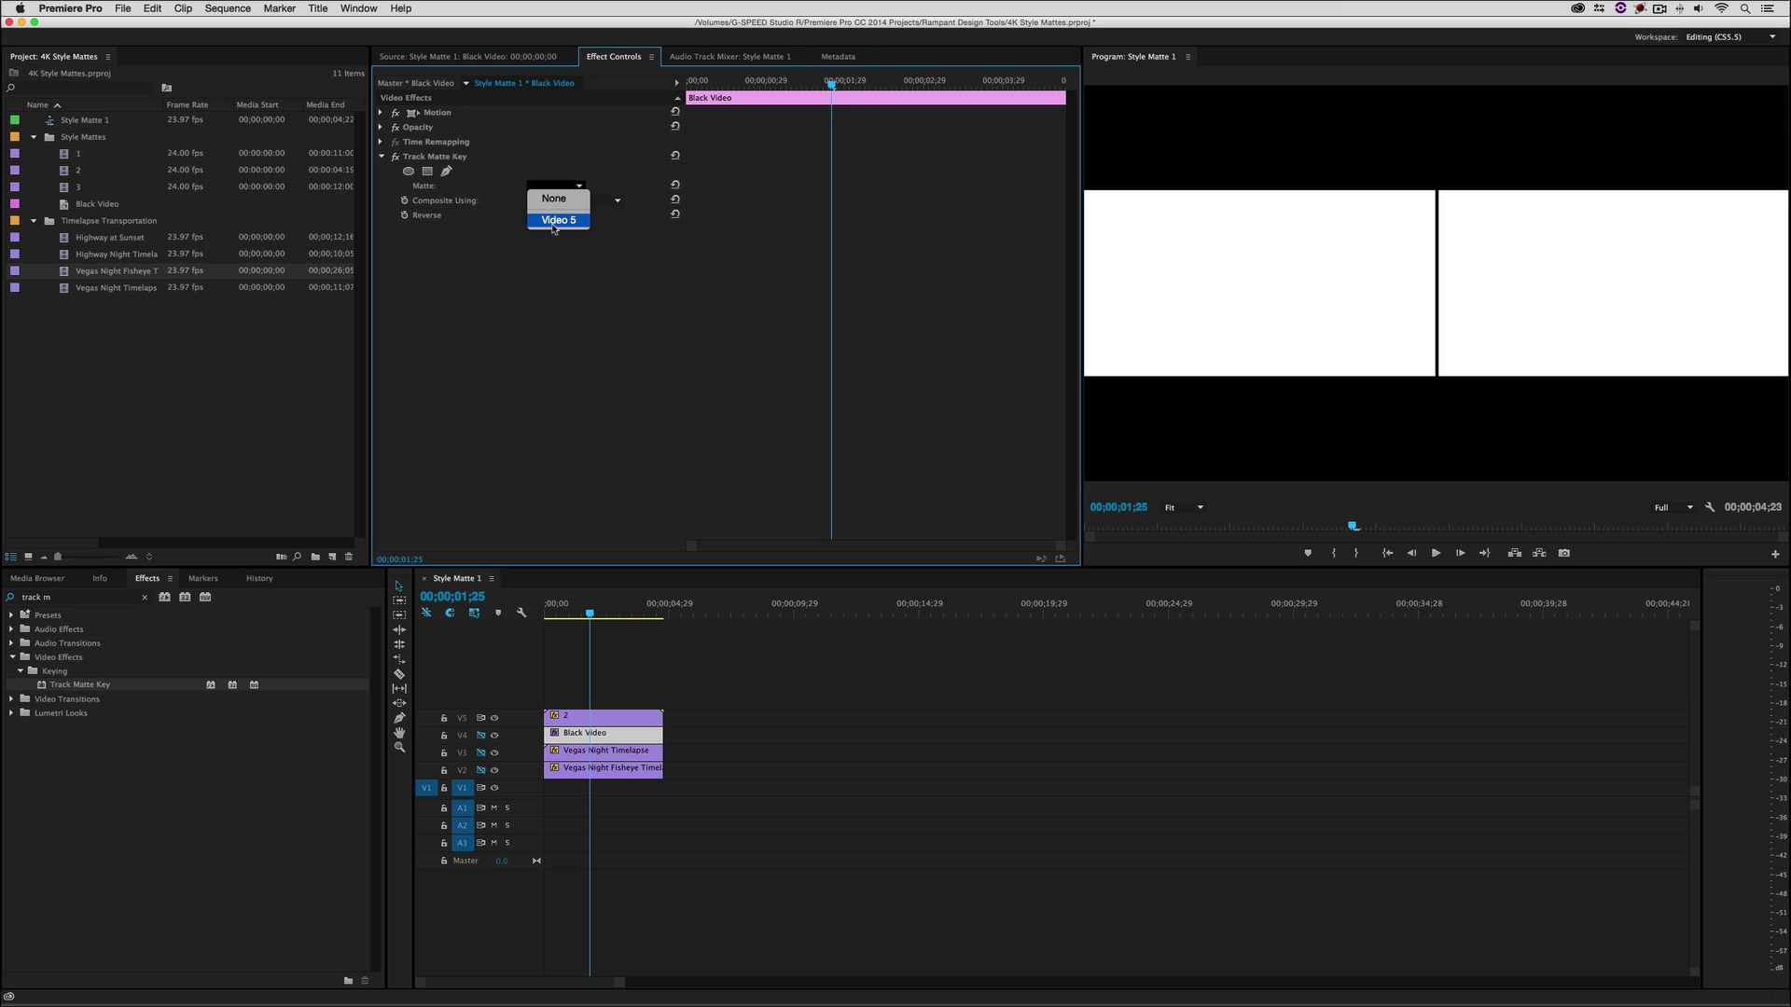
click(558, 220)
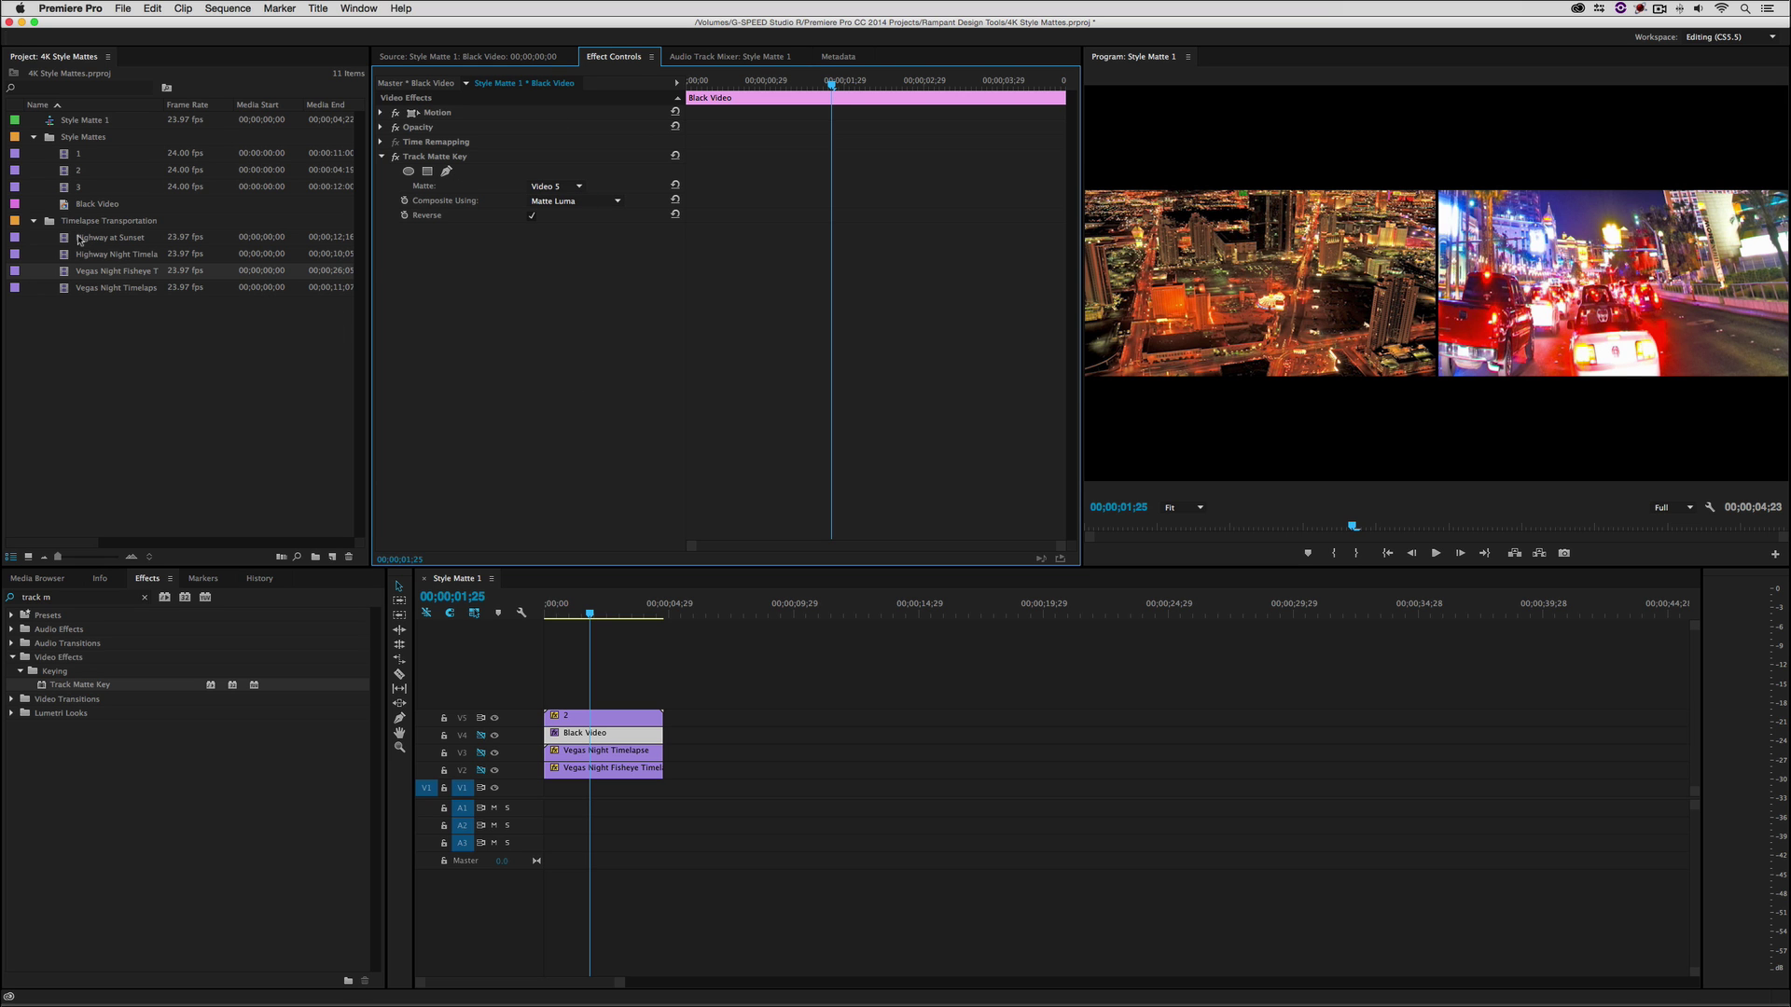
Place Highway at Sunset at the start of V1 and copy the matte 2 clip.
drag(58, 241, 552, 793)
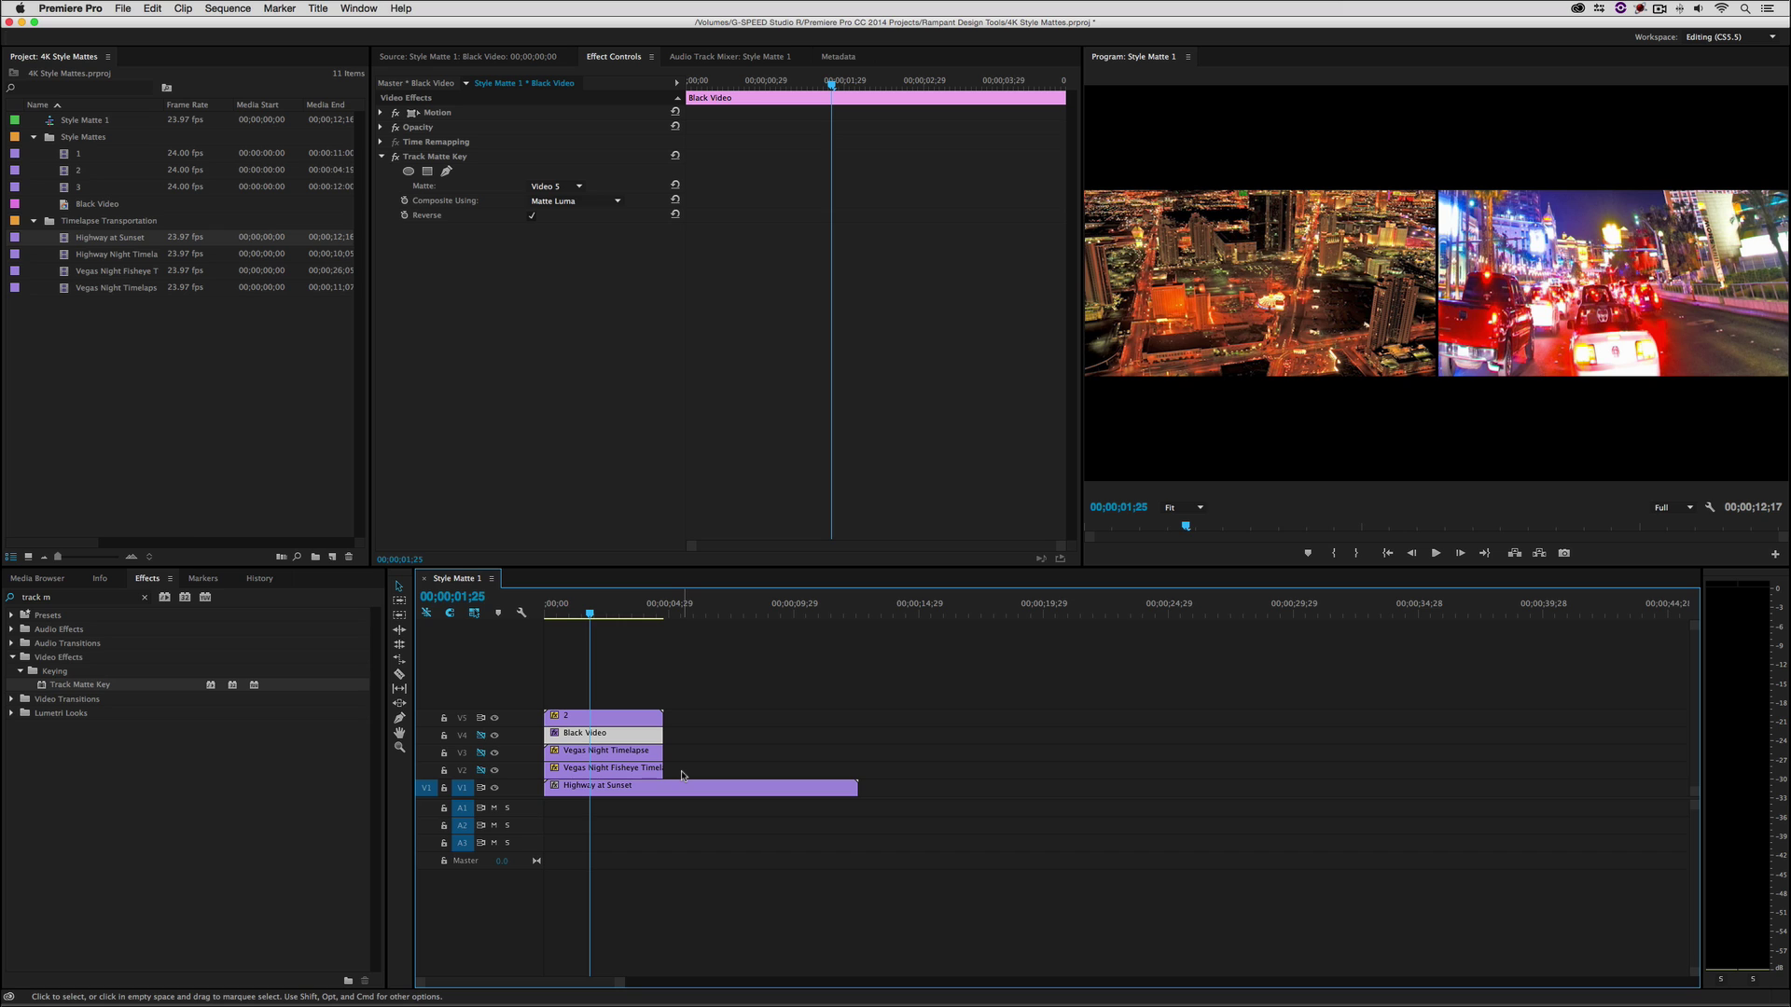
click(590, 718)
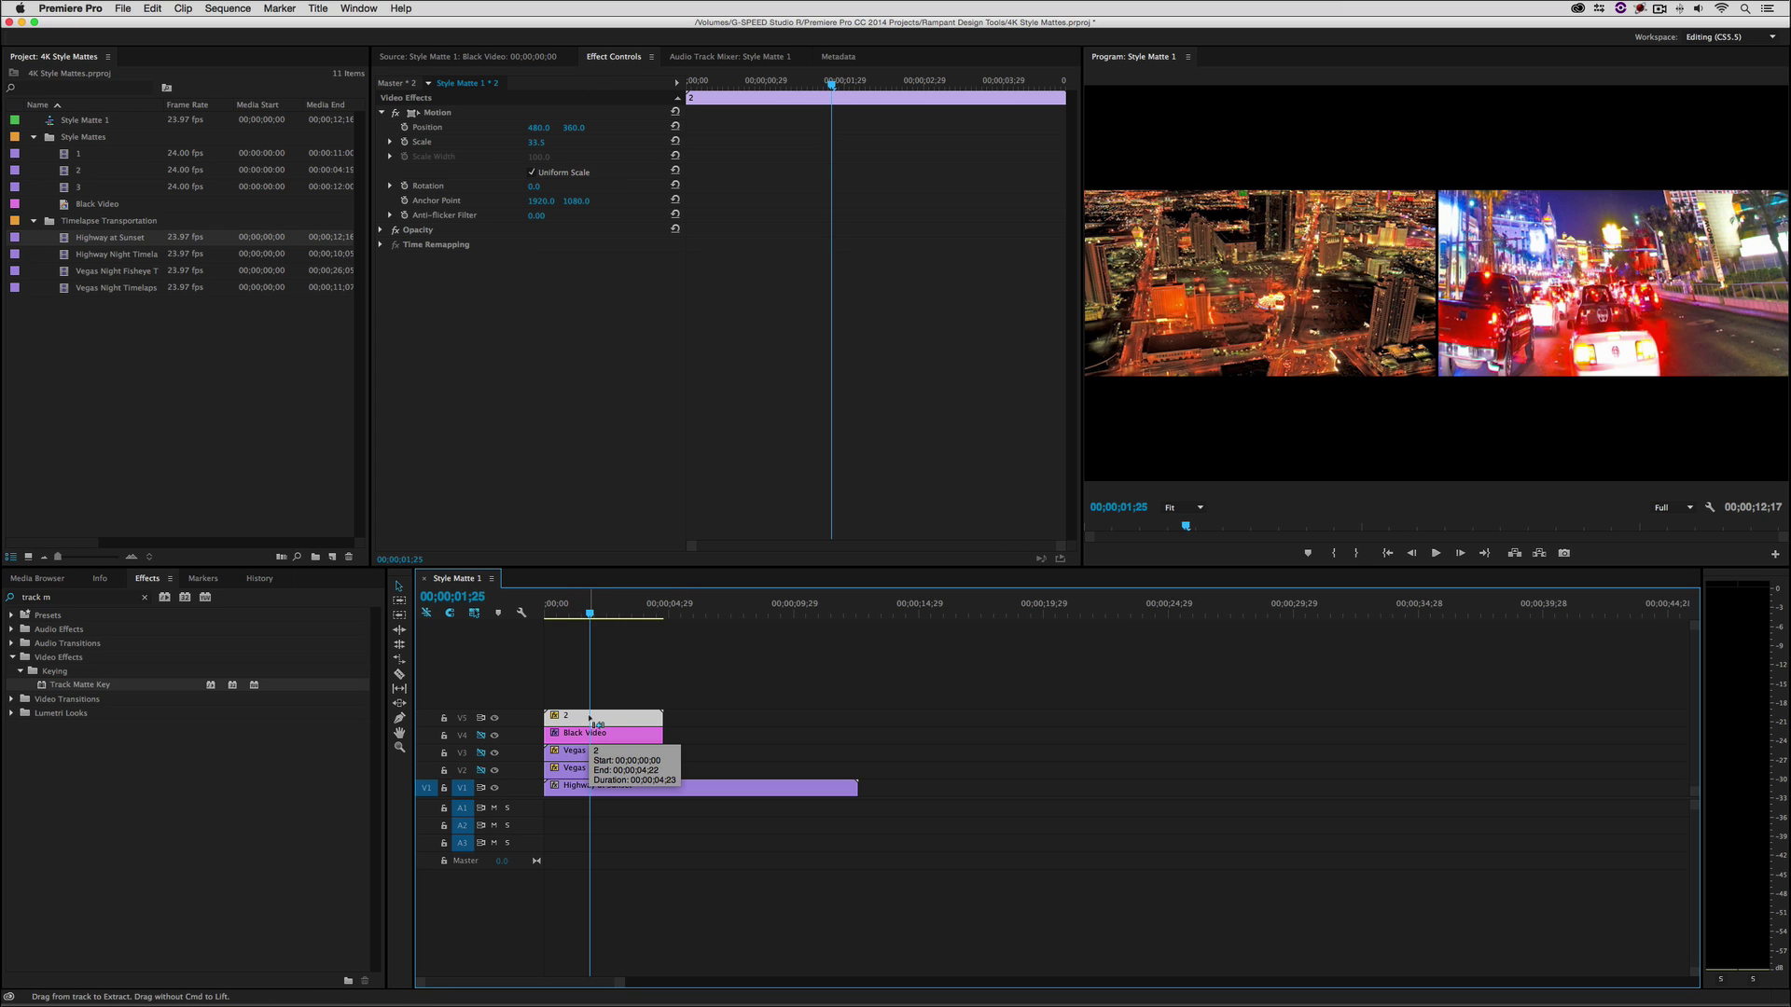
Nest the four clips above Highway at Sunset, accepting the name Nested Sequence 02.
drag(646, 692, 573, 778)
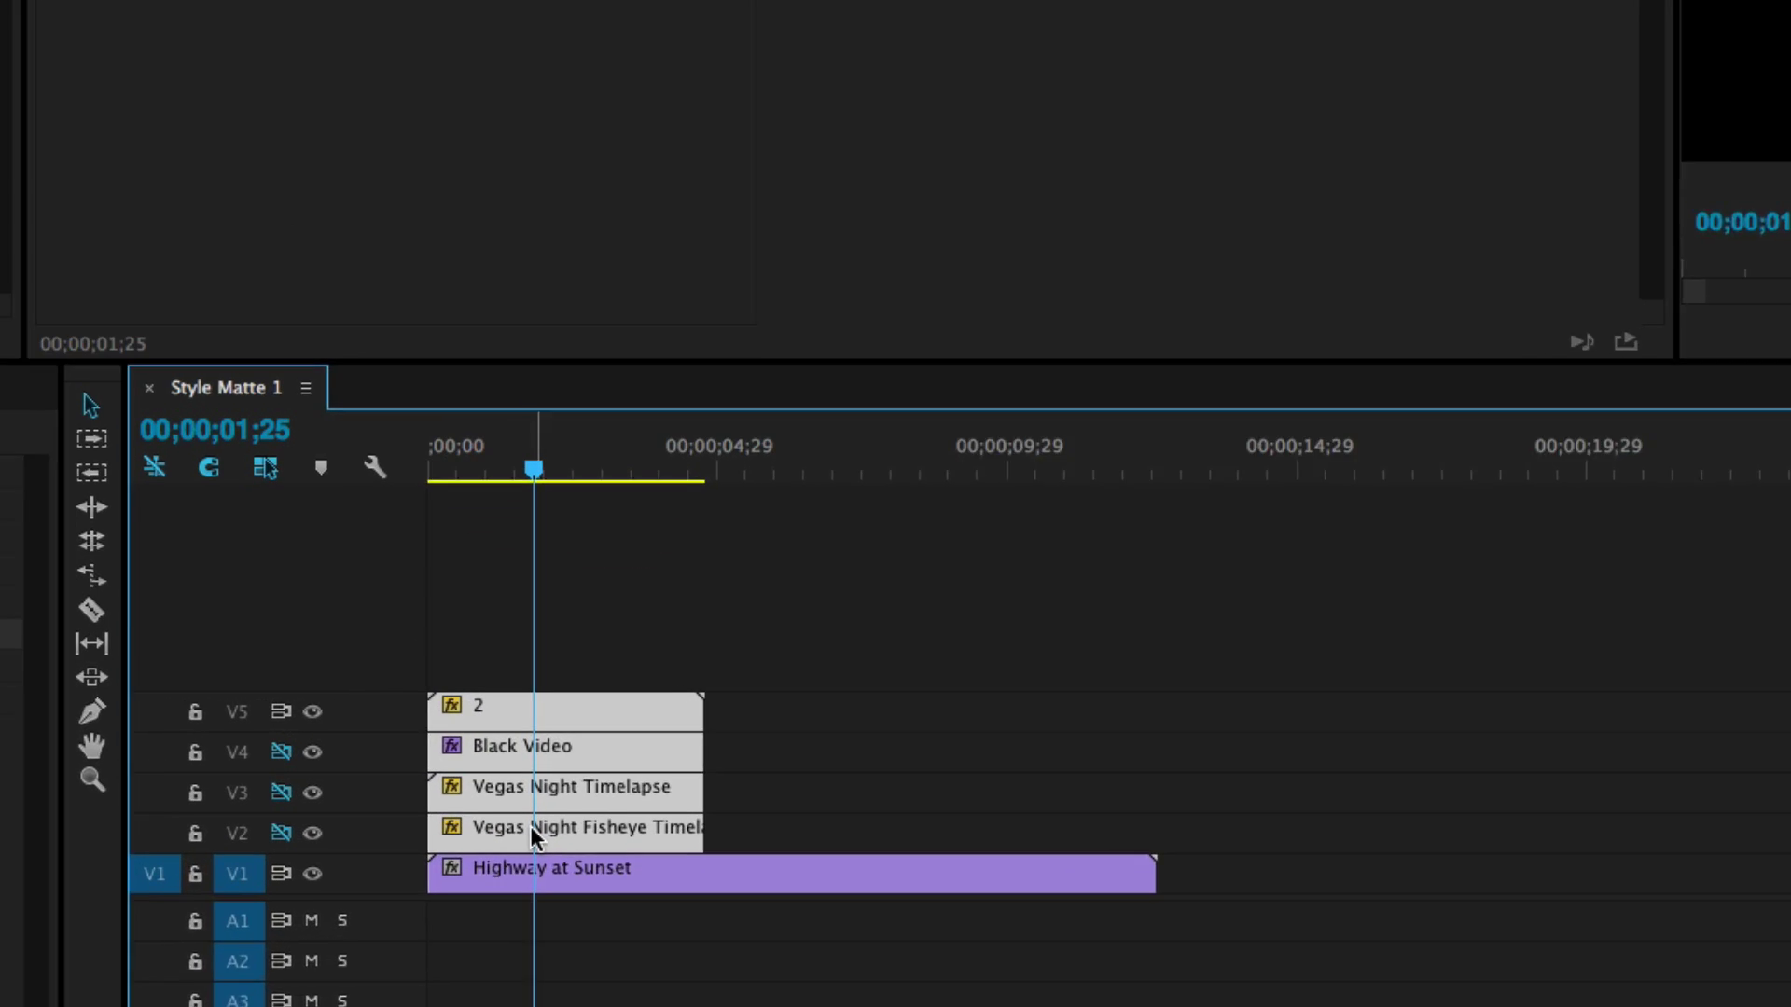
right_click(586, 769)
click(625, 683)
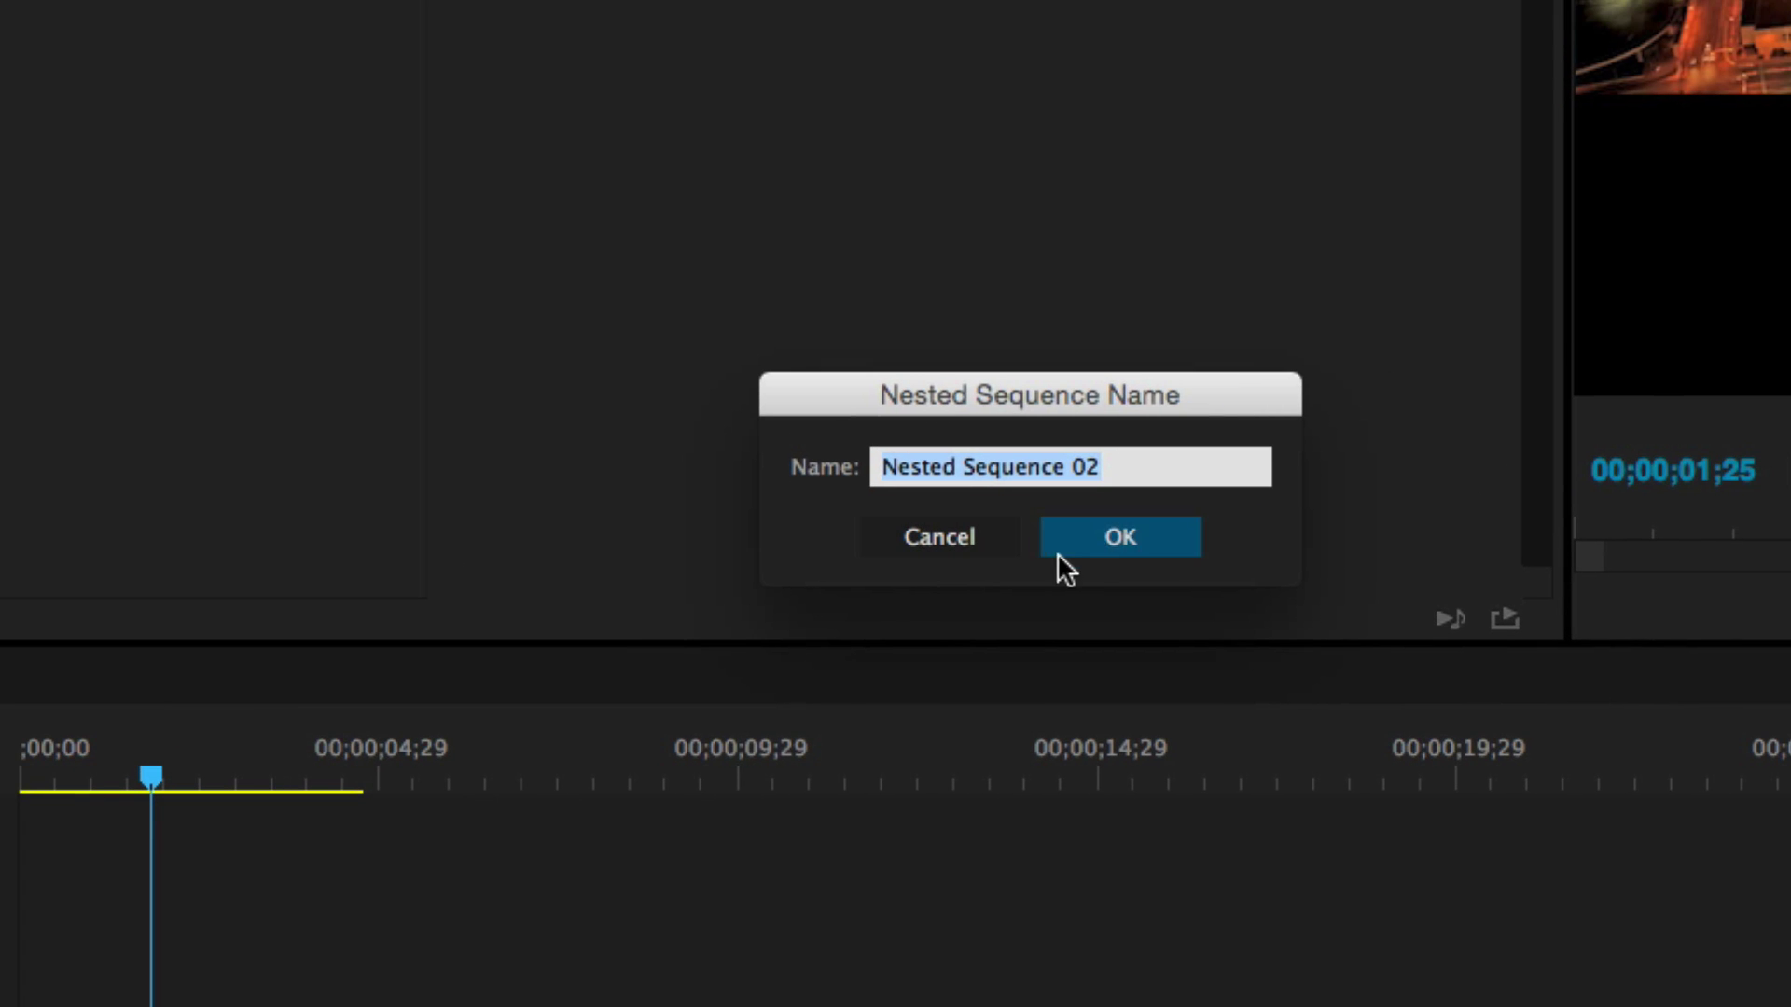
click(1052, 549)
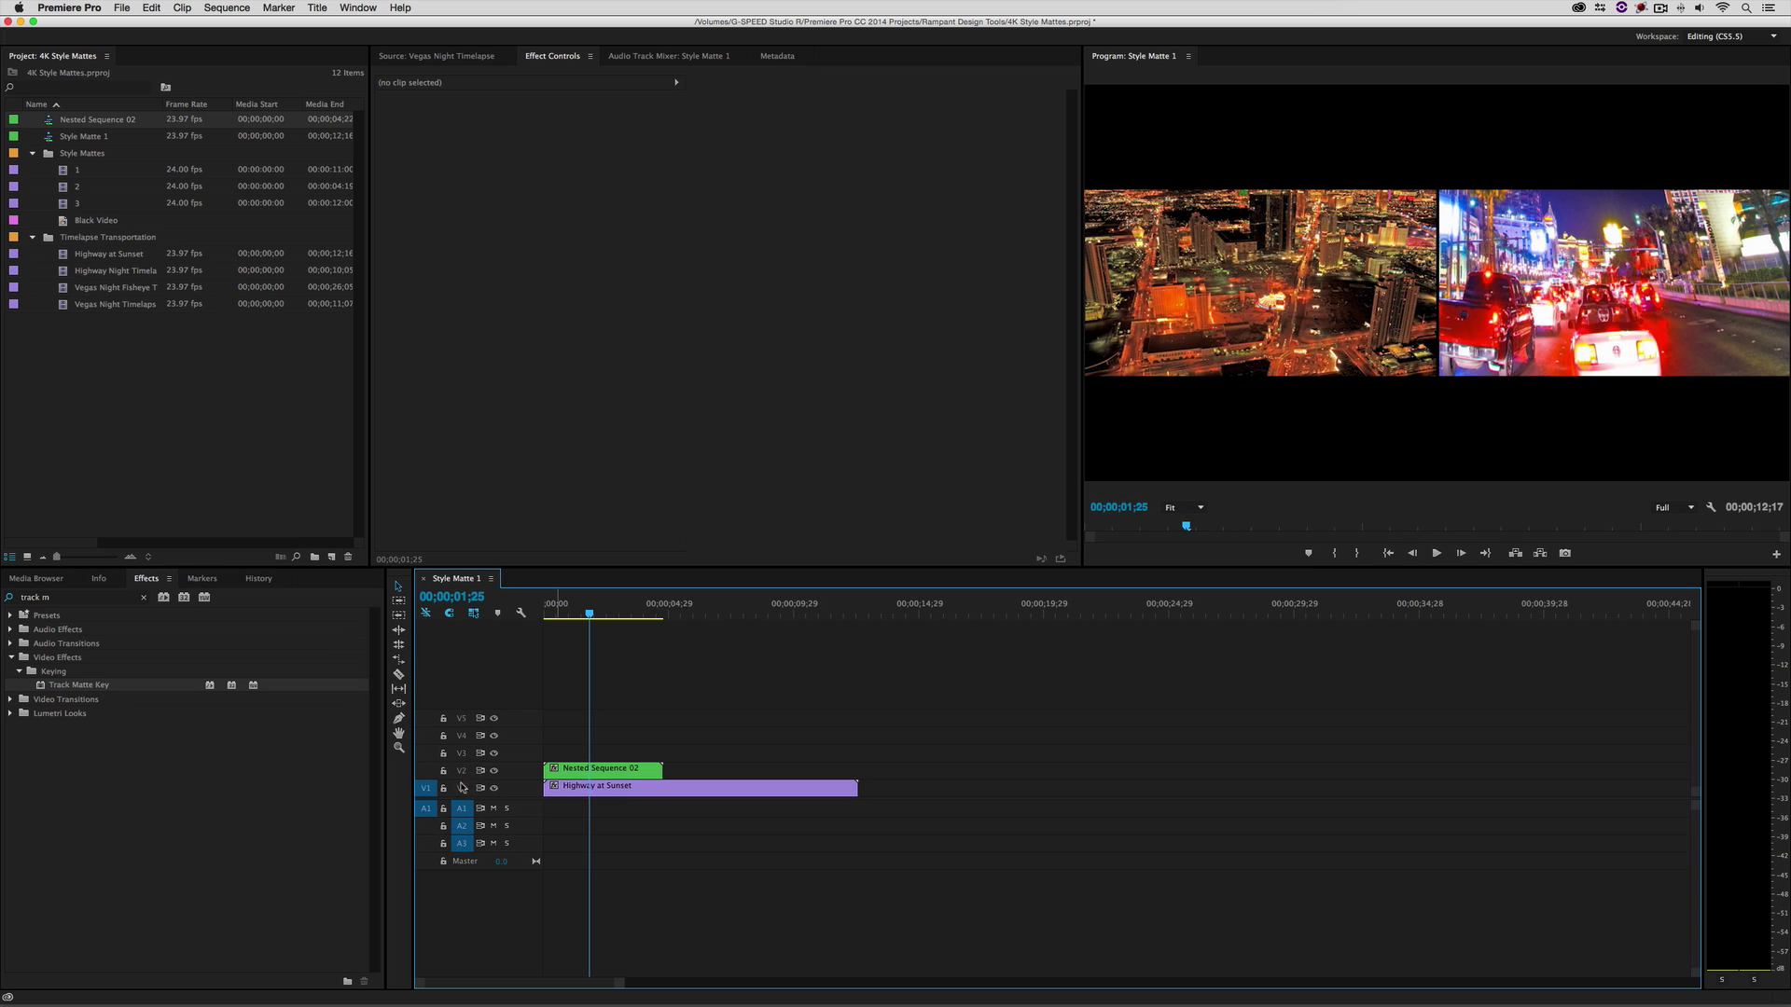
Paste the copied matte 2 onto V3 and align it with the start of the nested sequence.
click(461, 753)
key(super+v)
drag(634, 756, 590, 761)
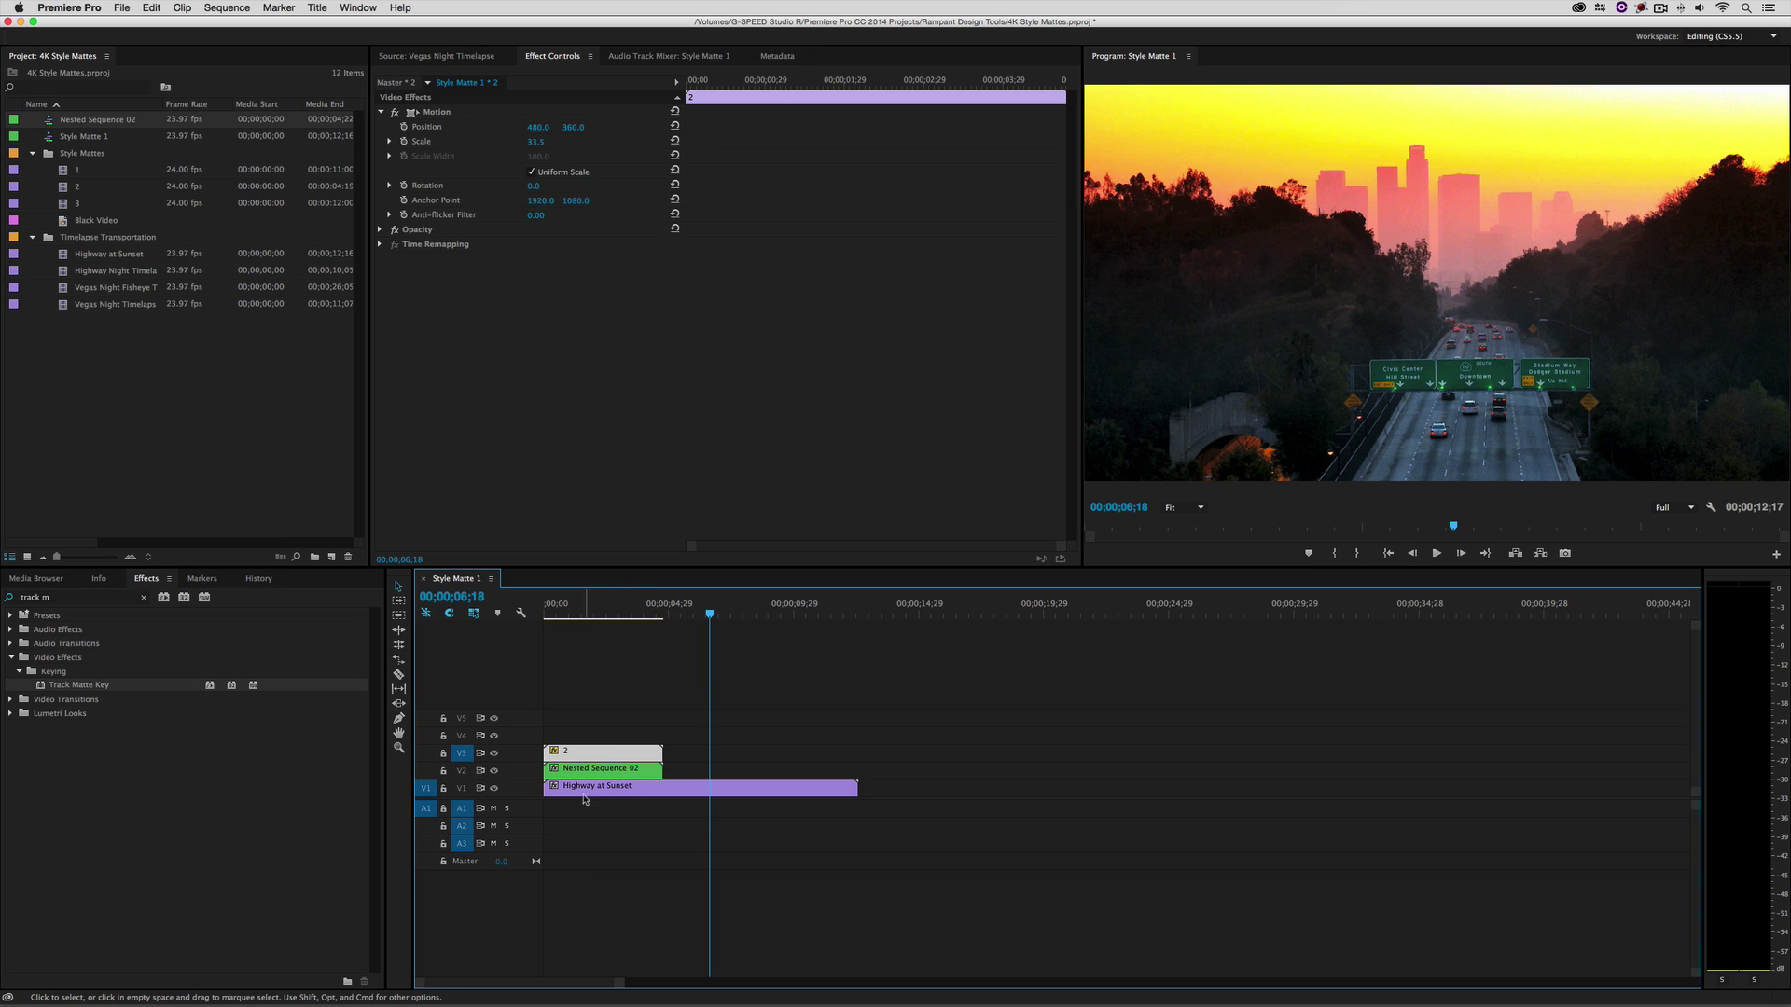
Apply Track Matte Key to the nested sequence with matte Video 3 and Matte Luma compositing, and trim Highway at Sunset to the nested sequence's end.
drag(59, 689, 604, 769)
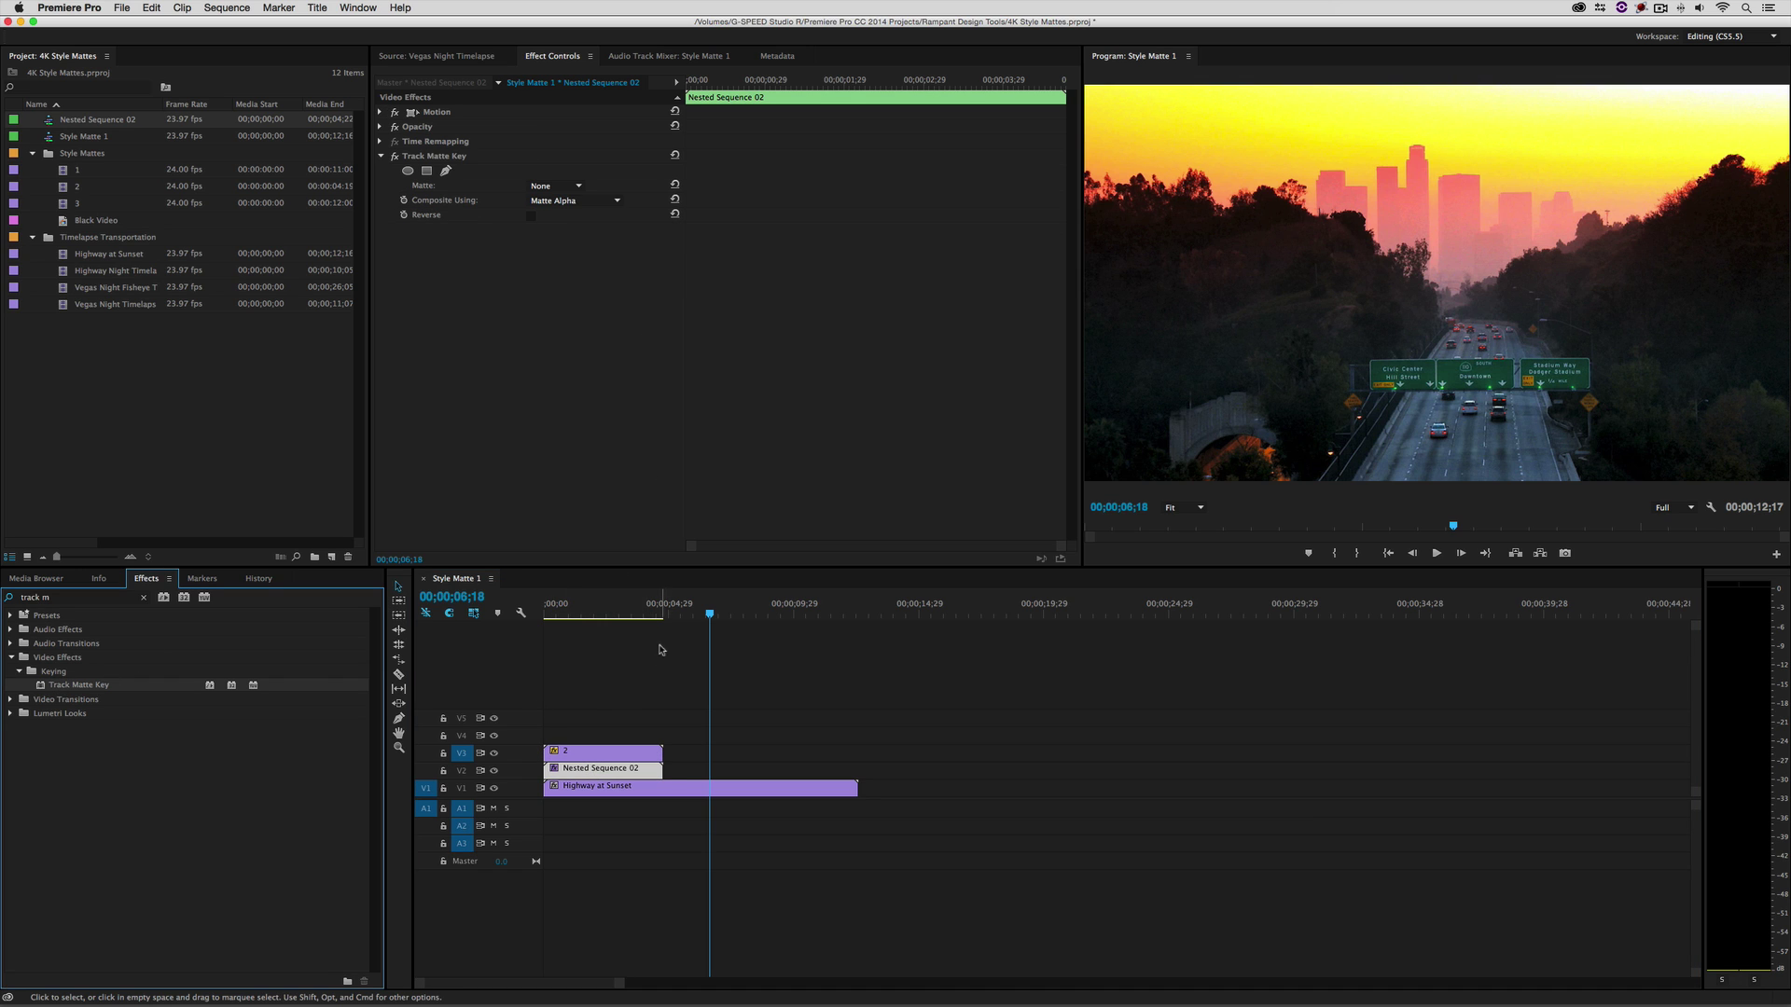
drag(857, 786, 664, 793)
drag(625, 608, 595, 608)
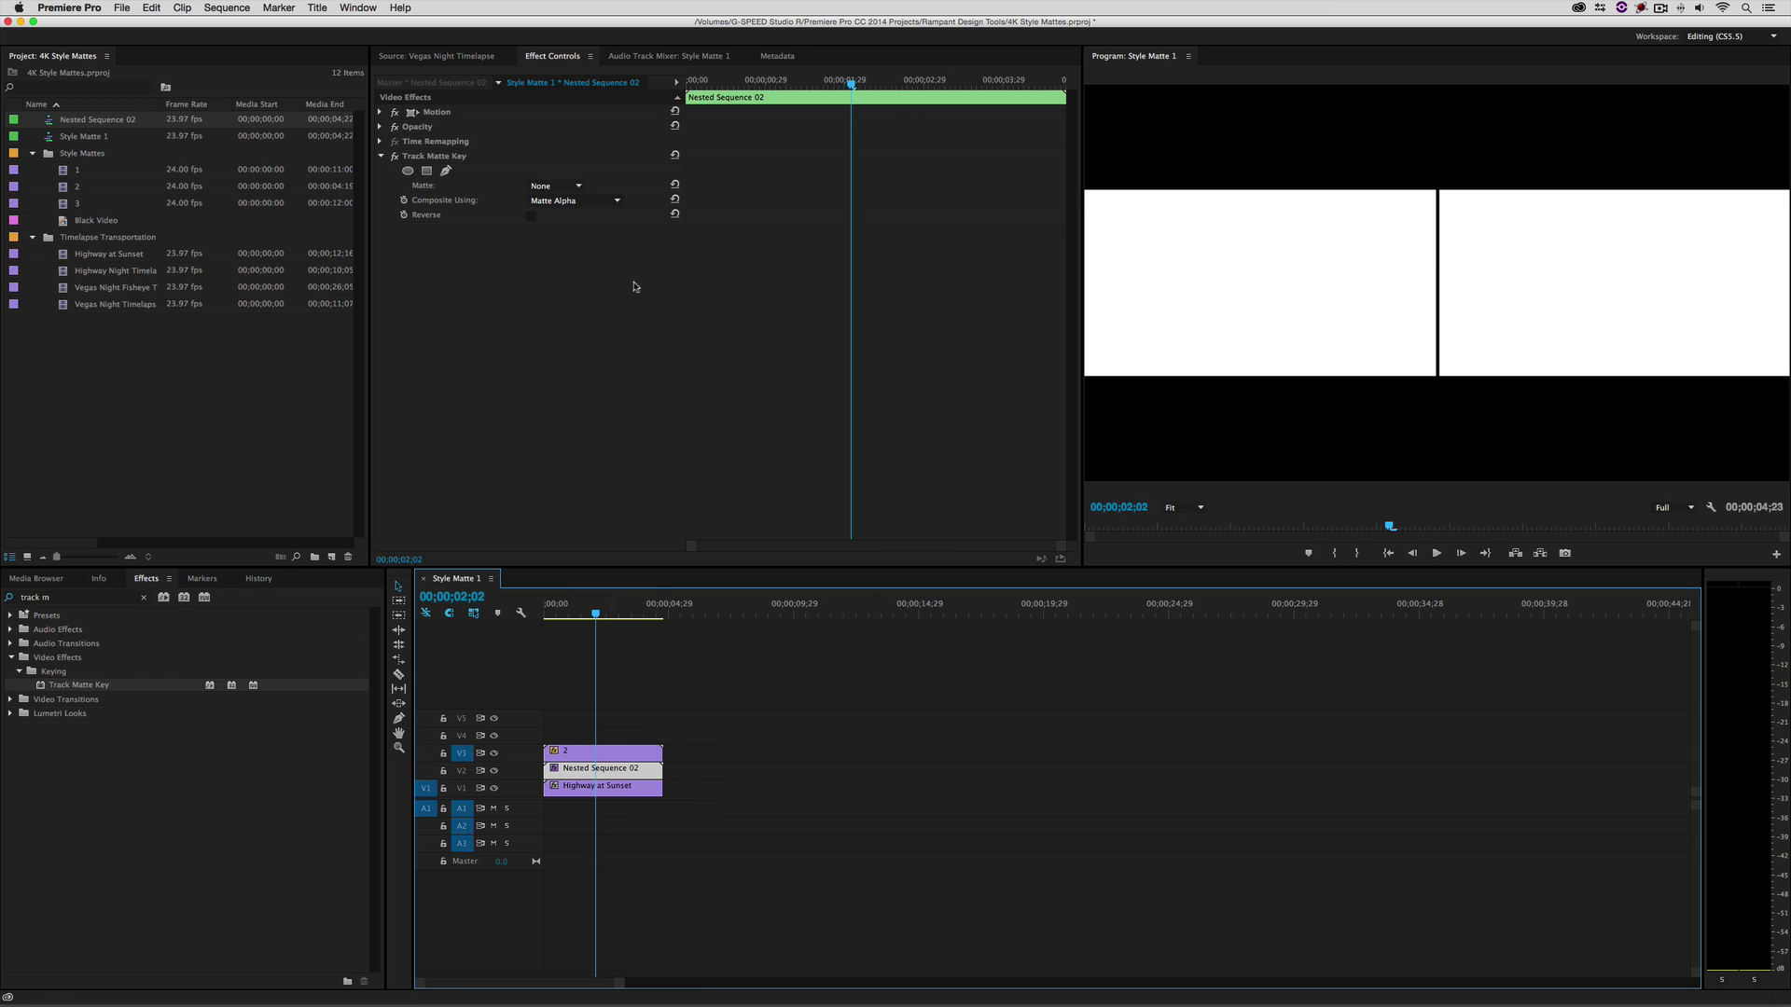
click(569, 200)
click(560, 220)
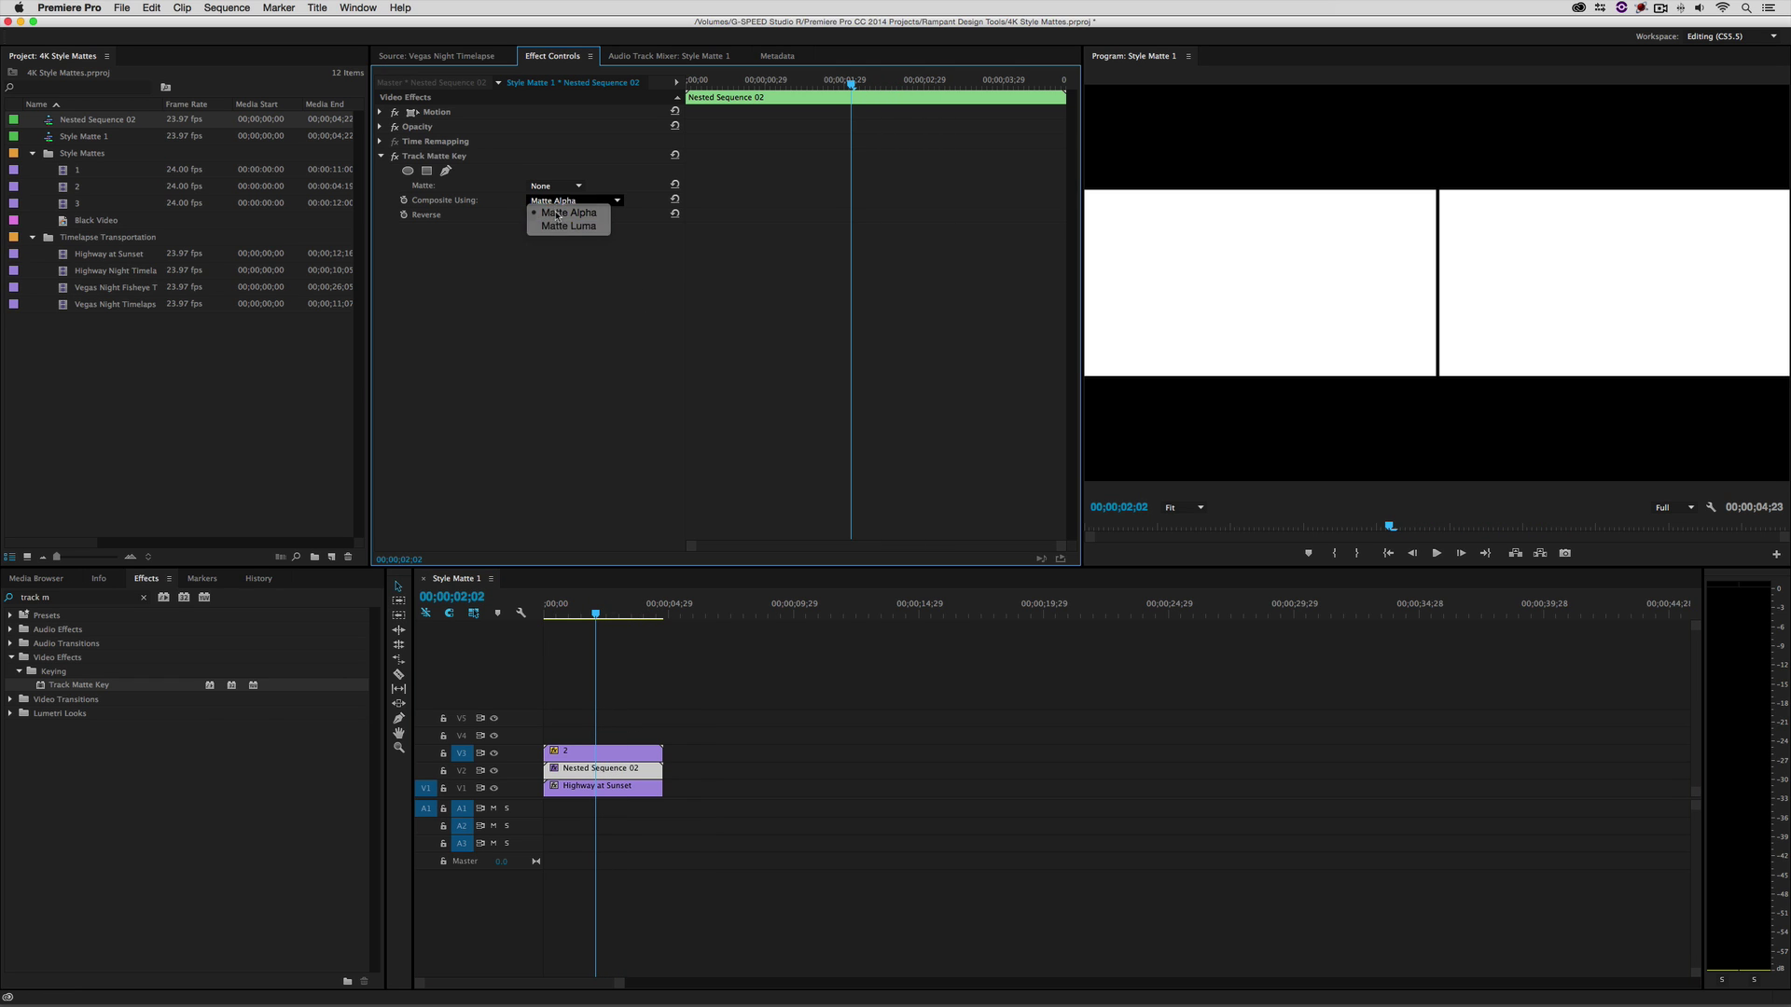
click(555, 186)
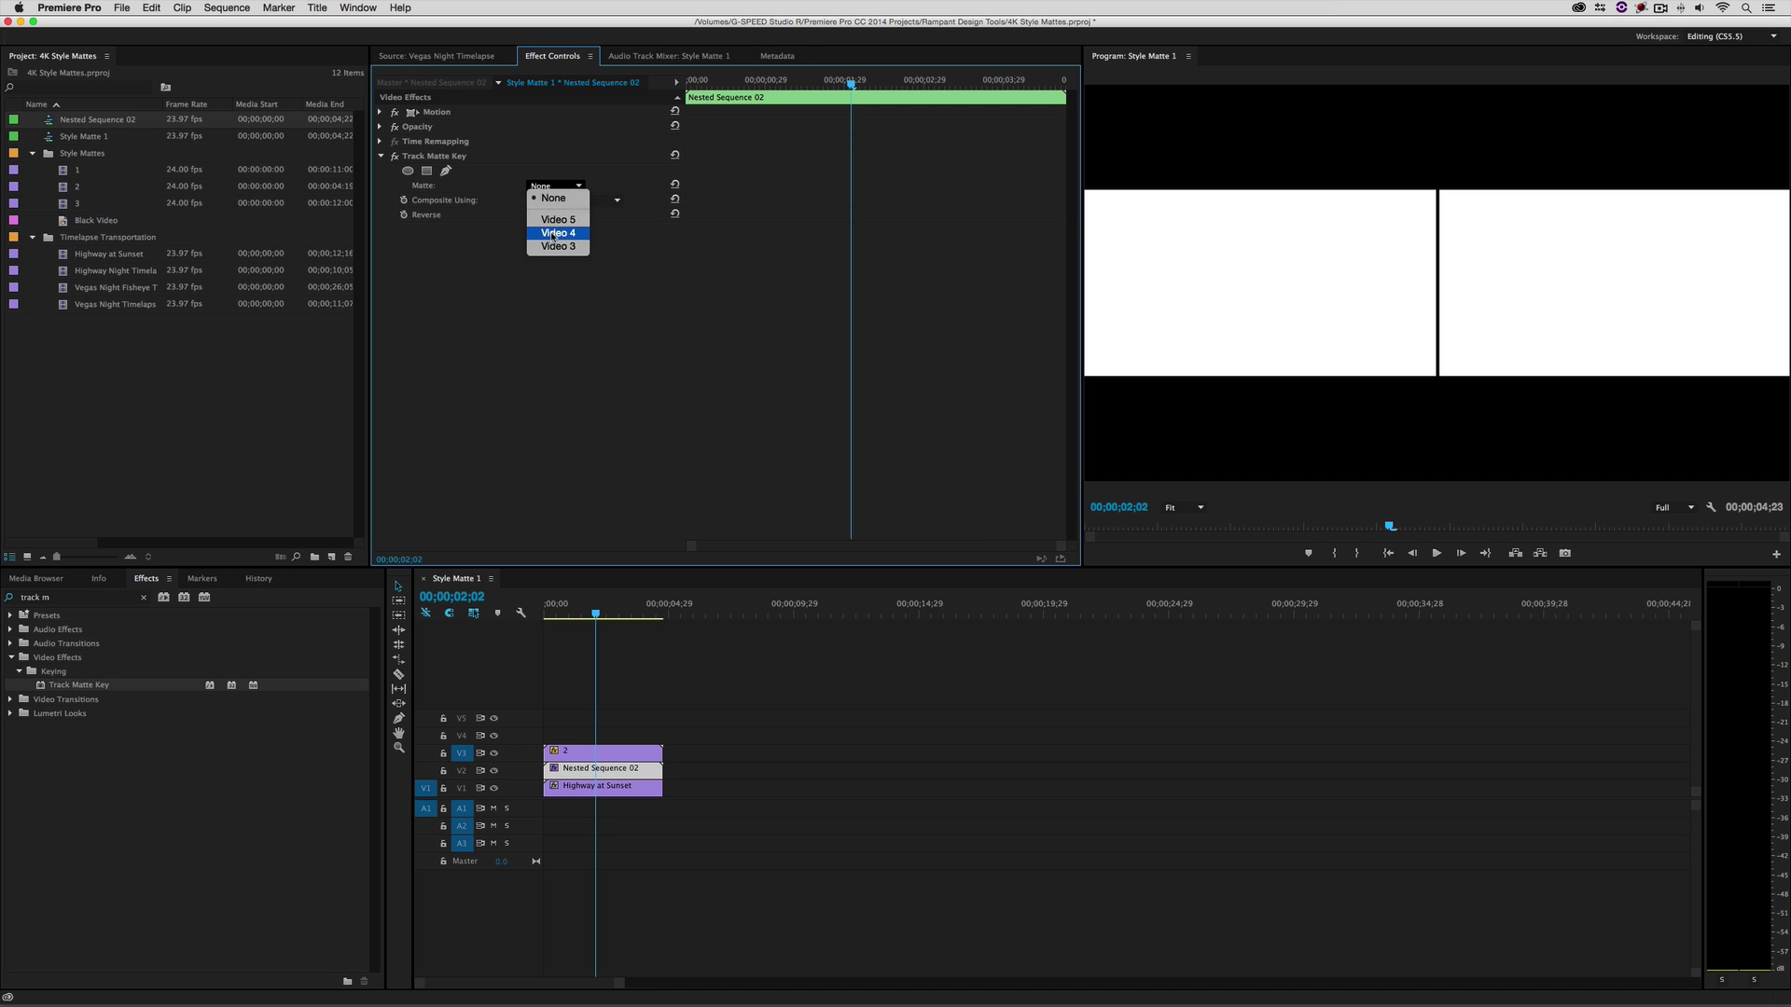
click(556, 247)
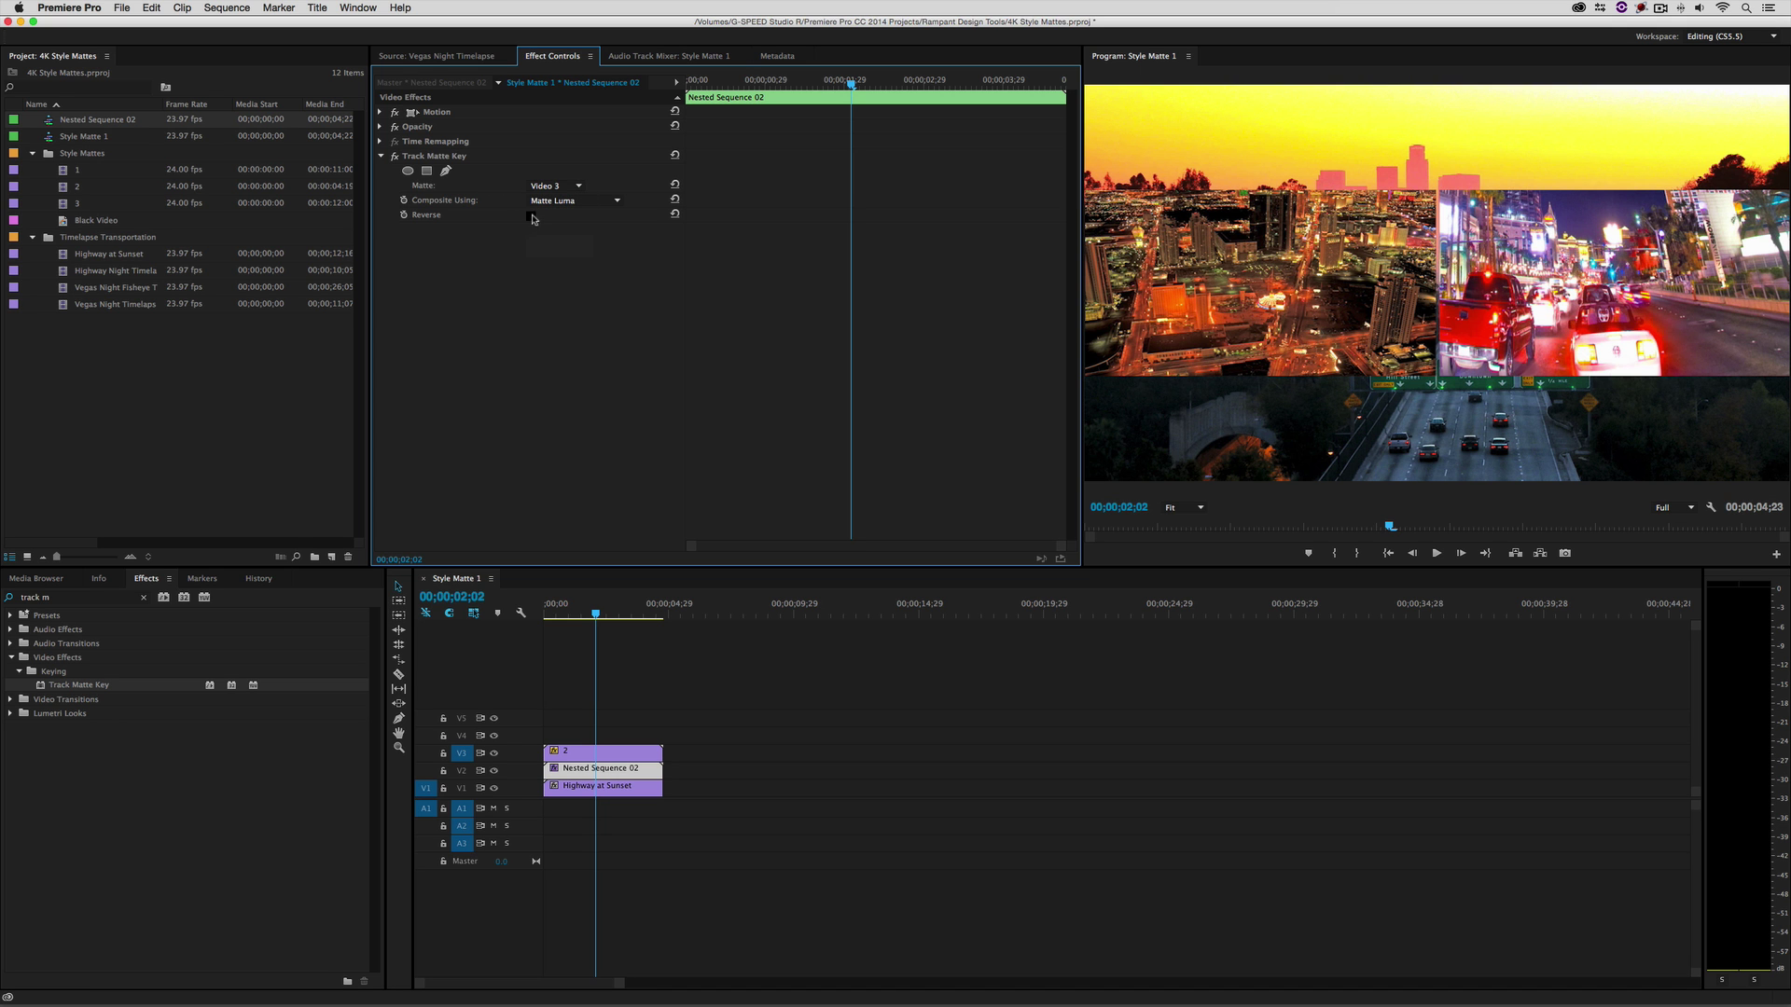
Play back the split screen over Highway at Sunset from the start several times.
click(542, 590)
key(Home)
key(space)
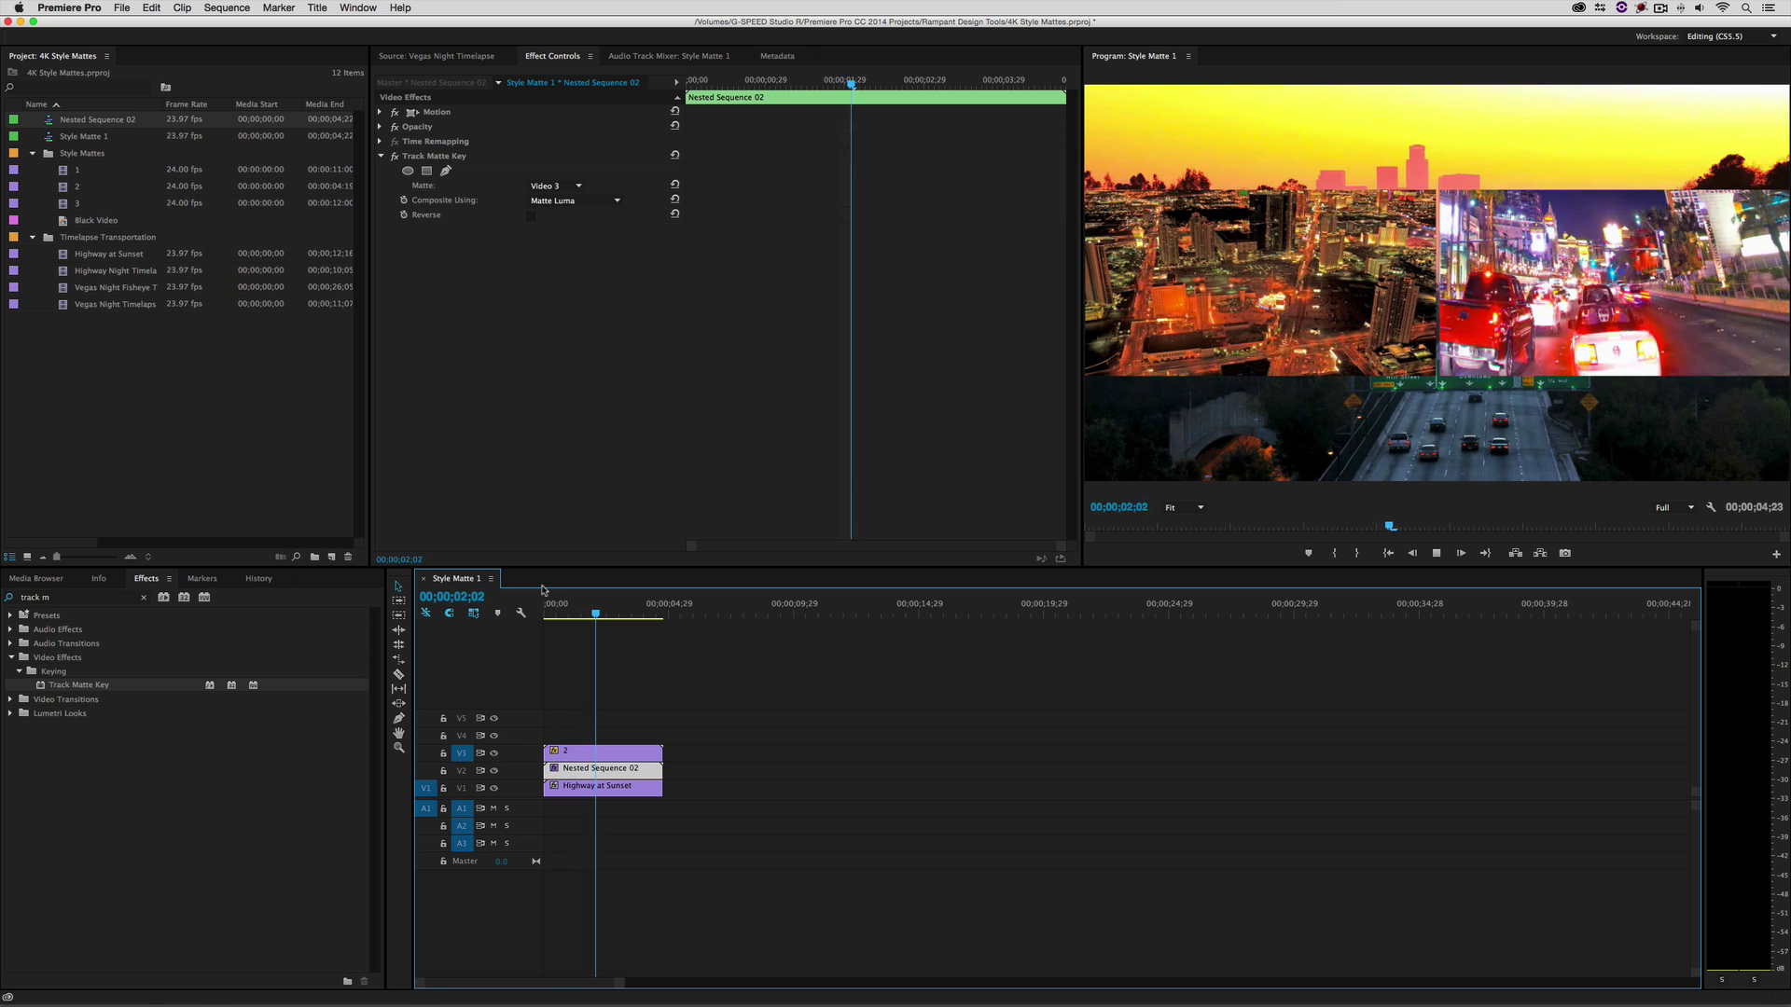
key(space)
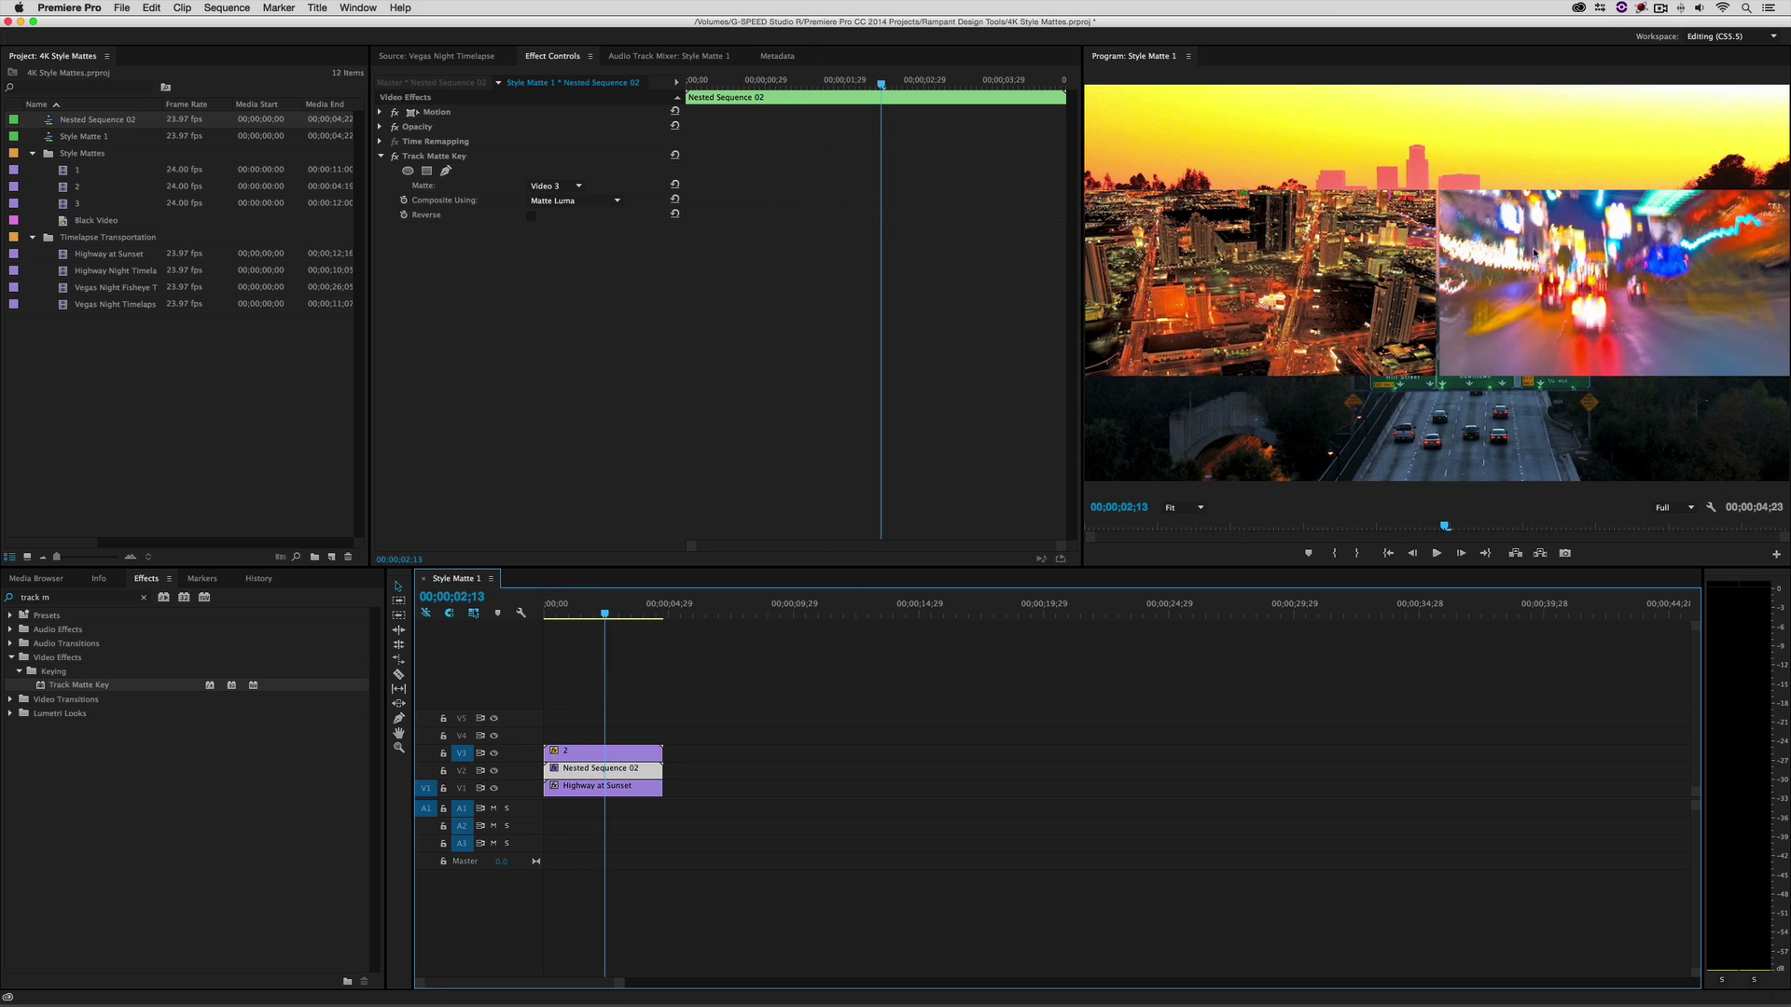
drag(605, 613, 518, 625)
key(space)
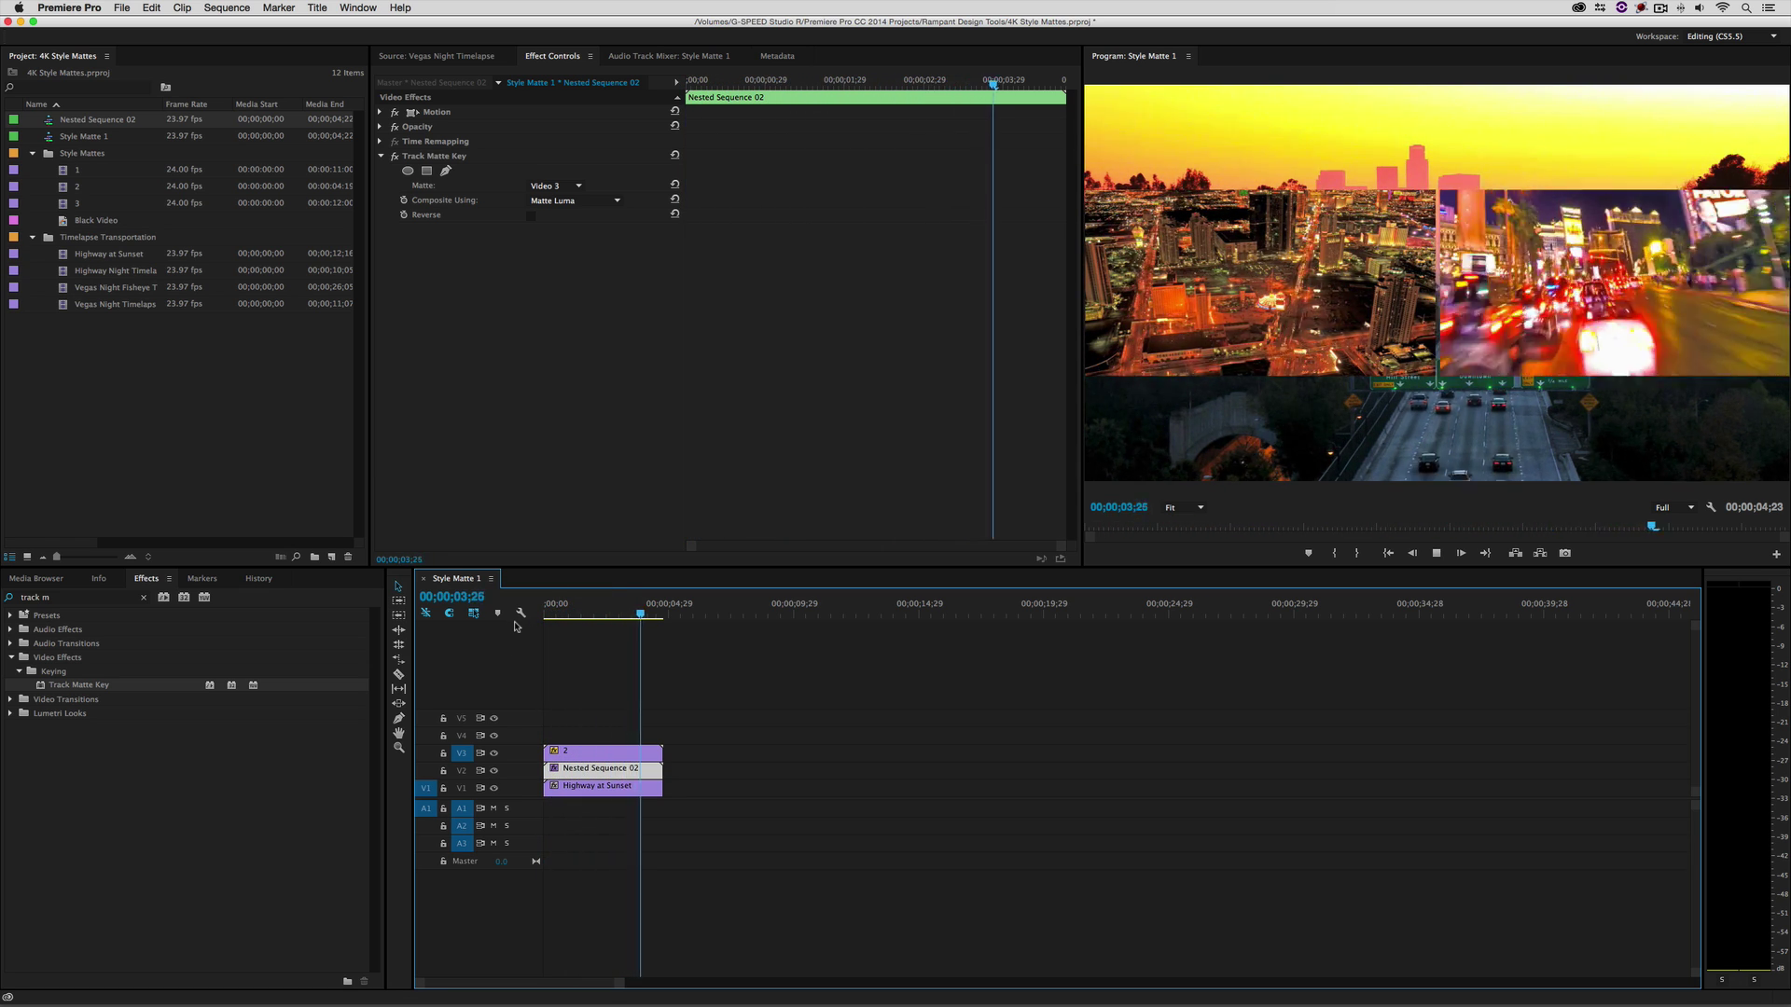
key(space)
drag(575, 618, 541, 618)
key(space)
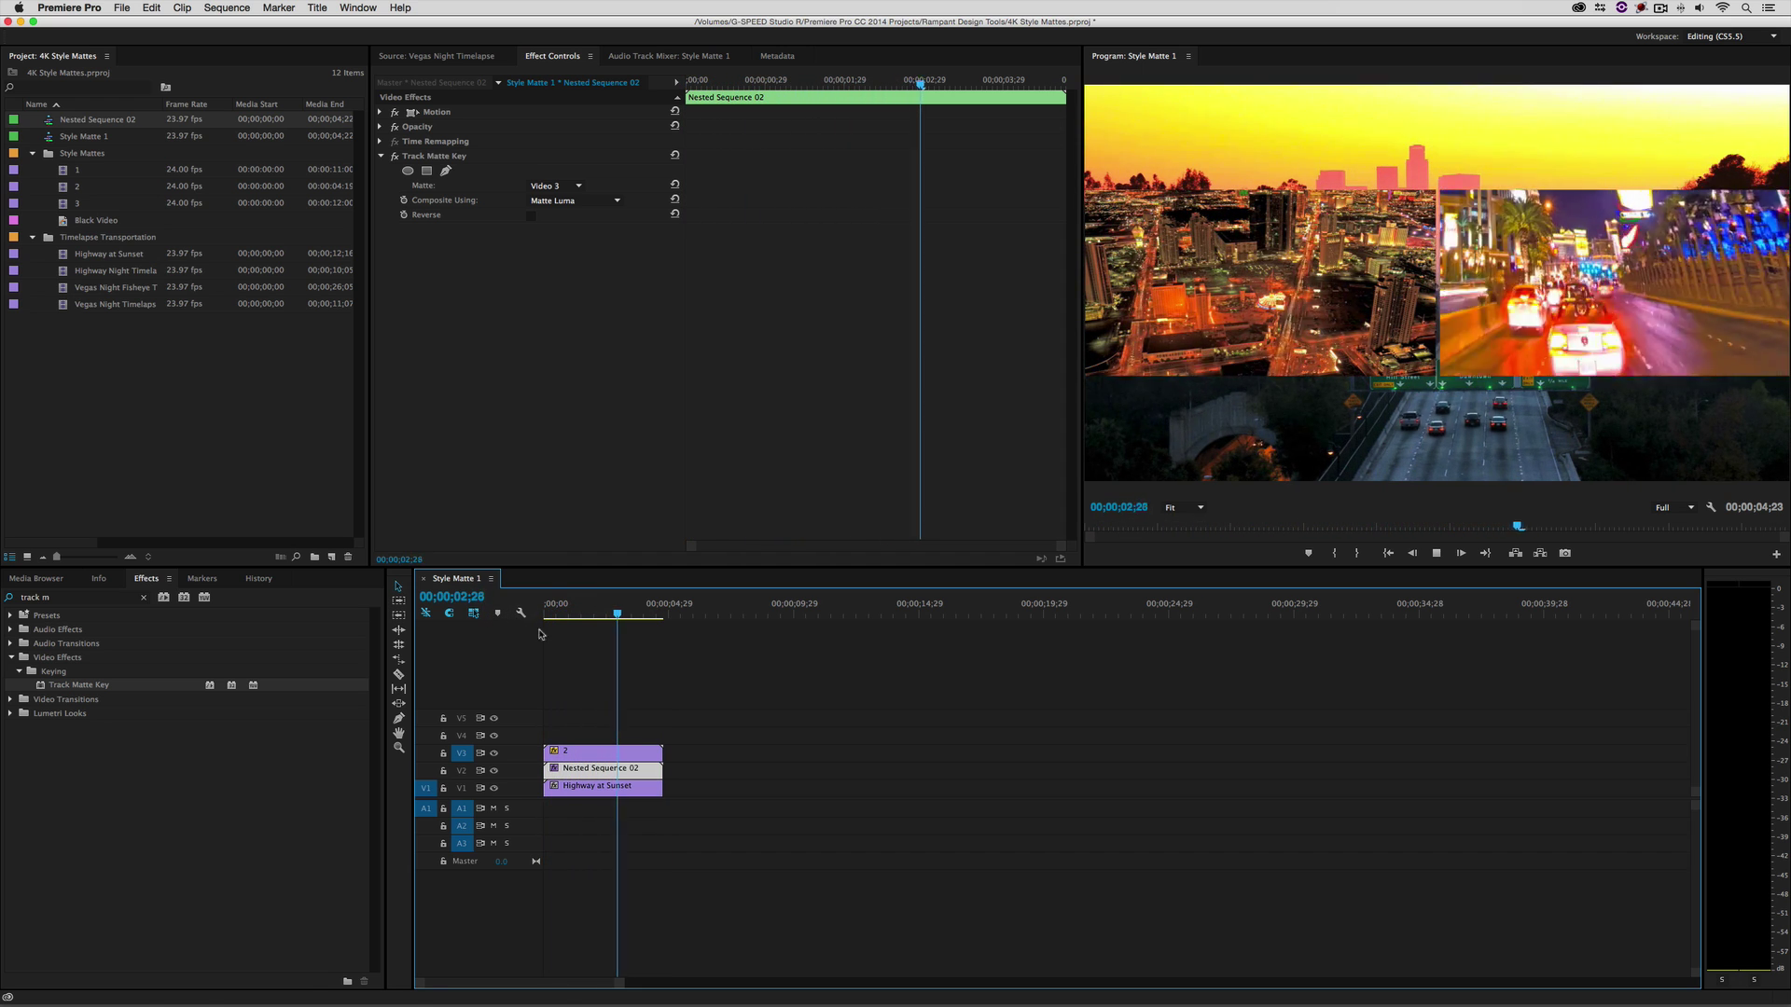
Delete the three clips from the sequence, and scrub through matte 3 in the source monitor.
drag(671, 739, 536, 849)
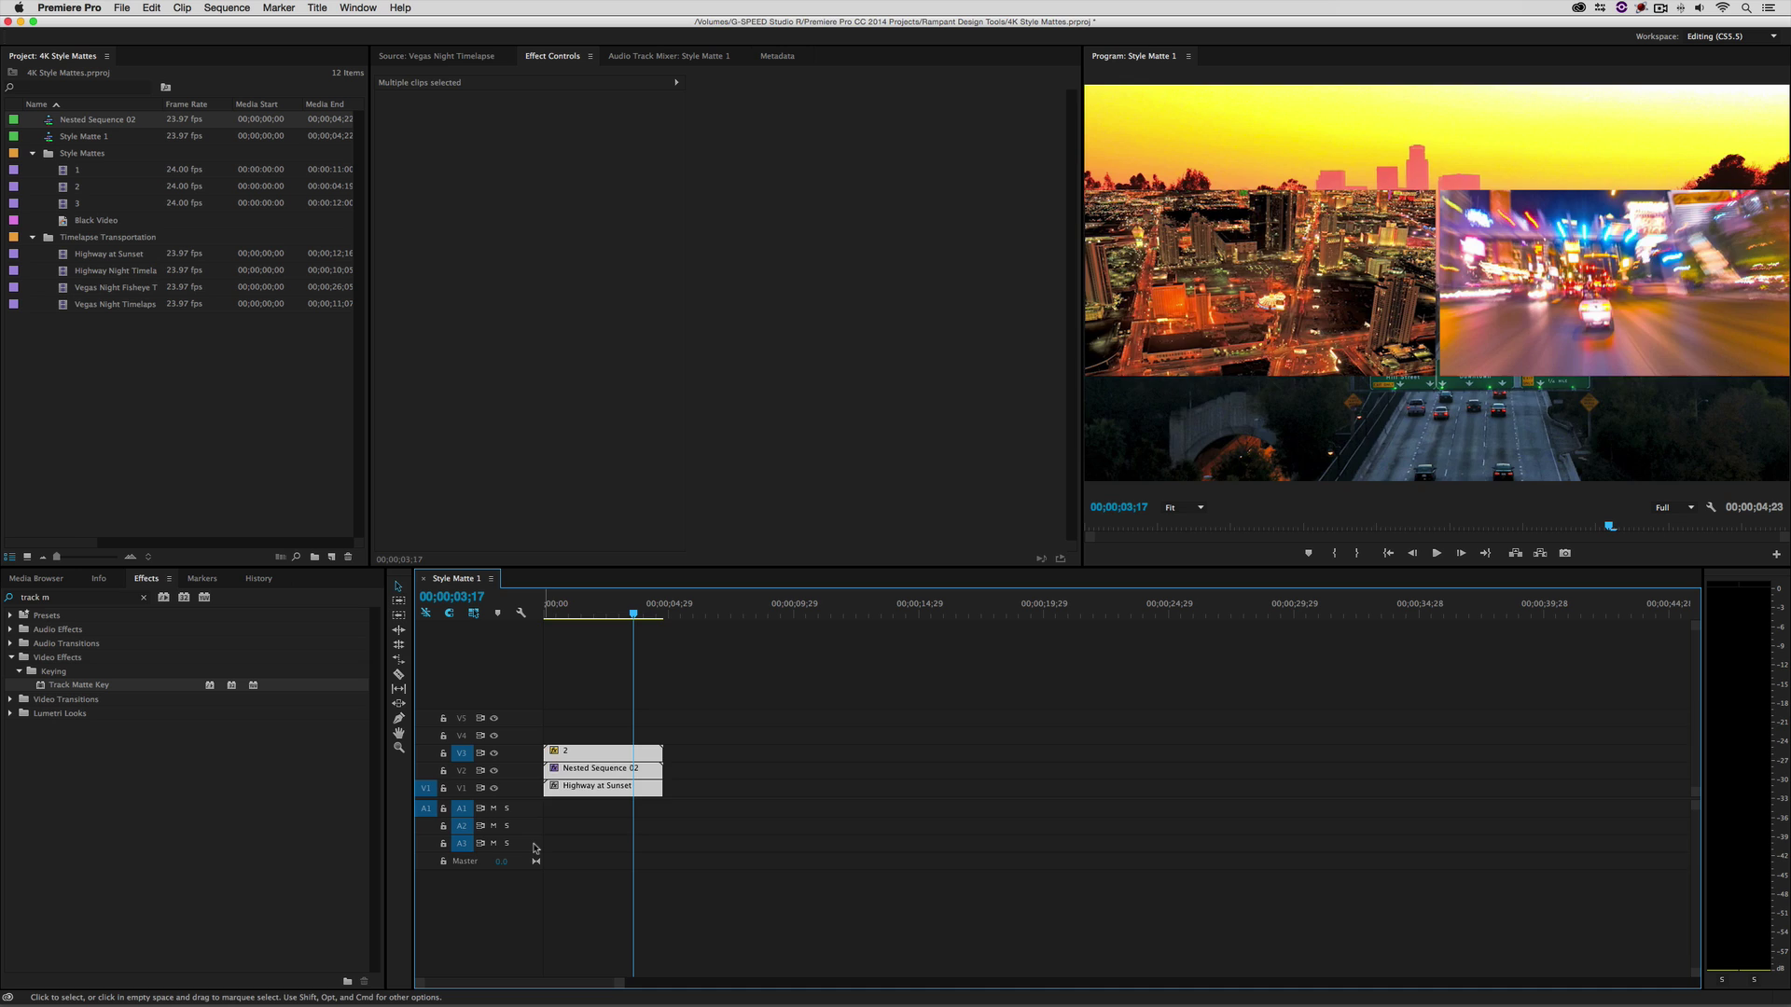
key(Delete)
double_click(62, 205)
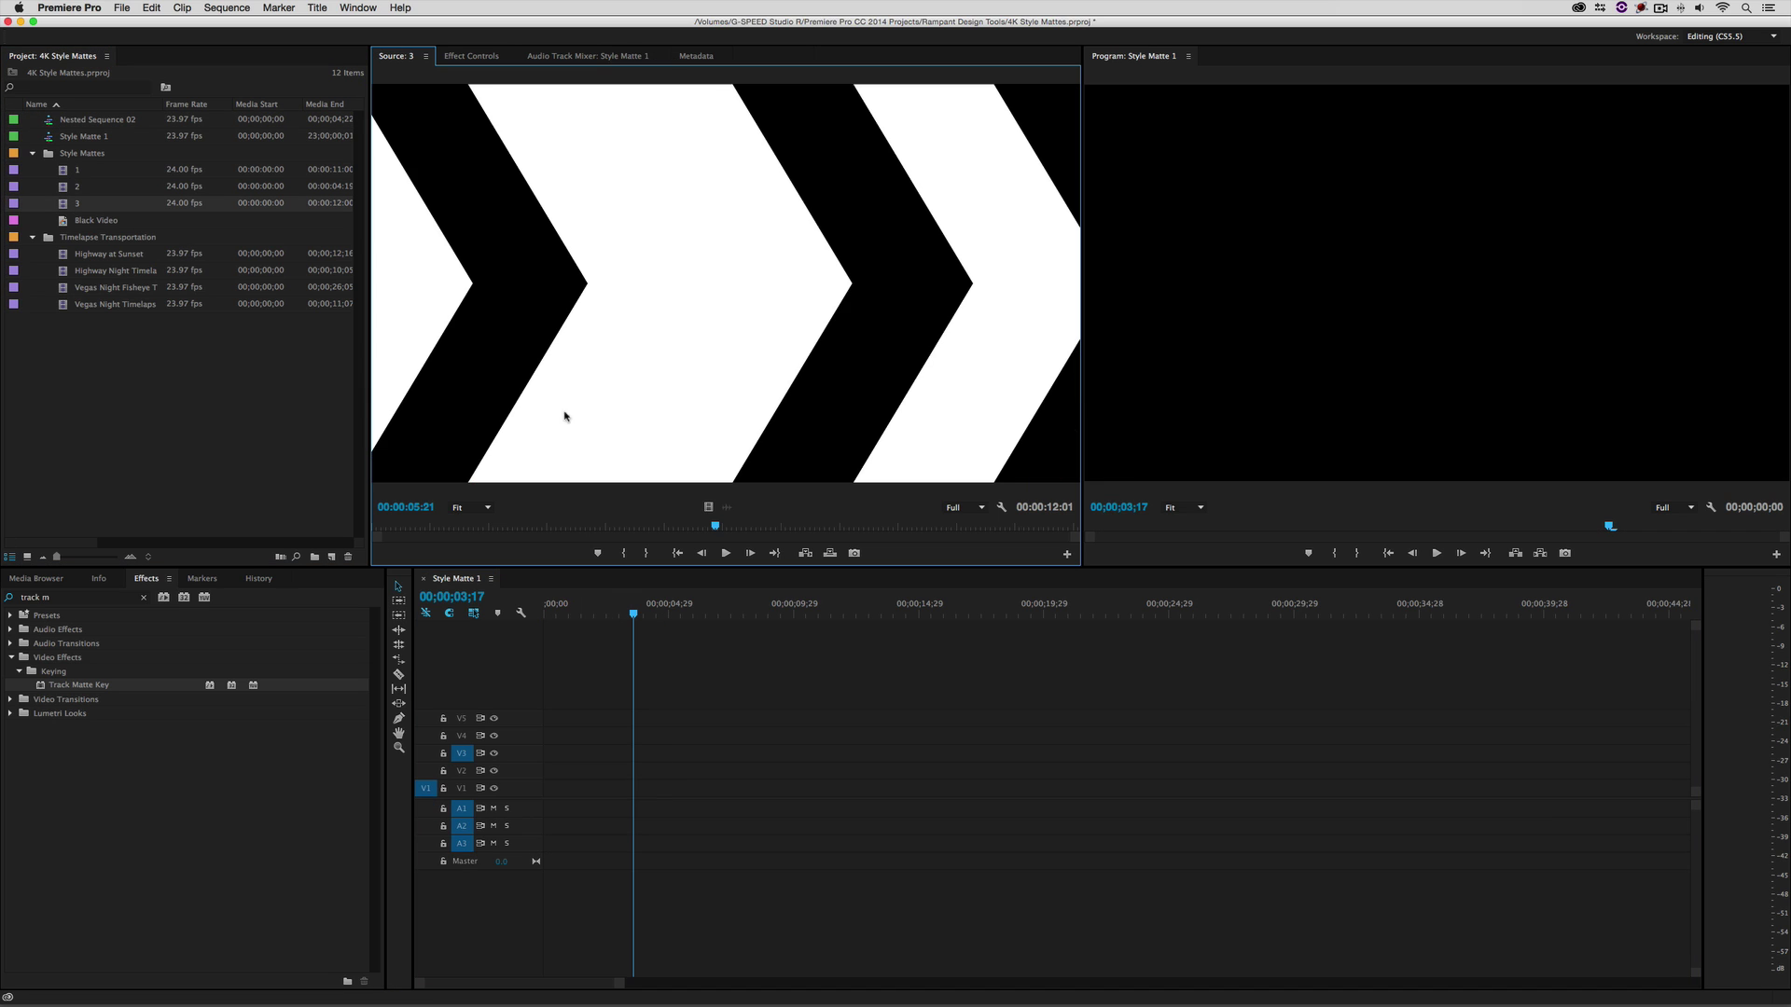
drag(414, 529, 802, 526)
key(i)
drag(801, 526, 612, 528)
click(417, 529)
Place matte 3 at the start of V5, keeping the existing sequence settings, and add Black Video on V4 extended to the matte's end.
drag(61, 209, 543, 739)
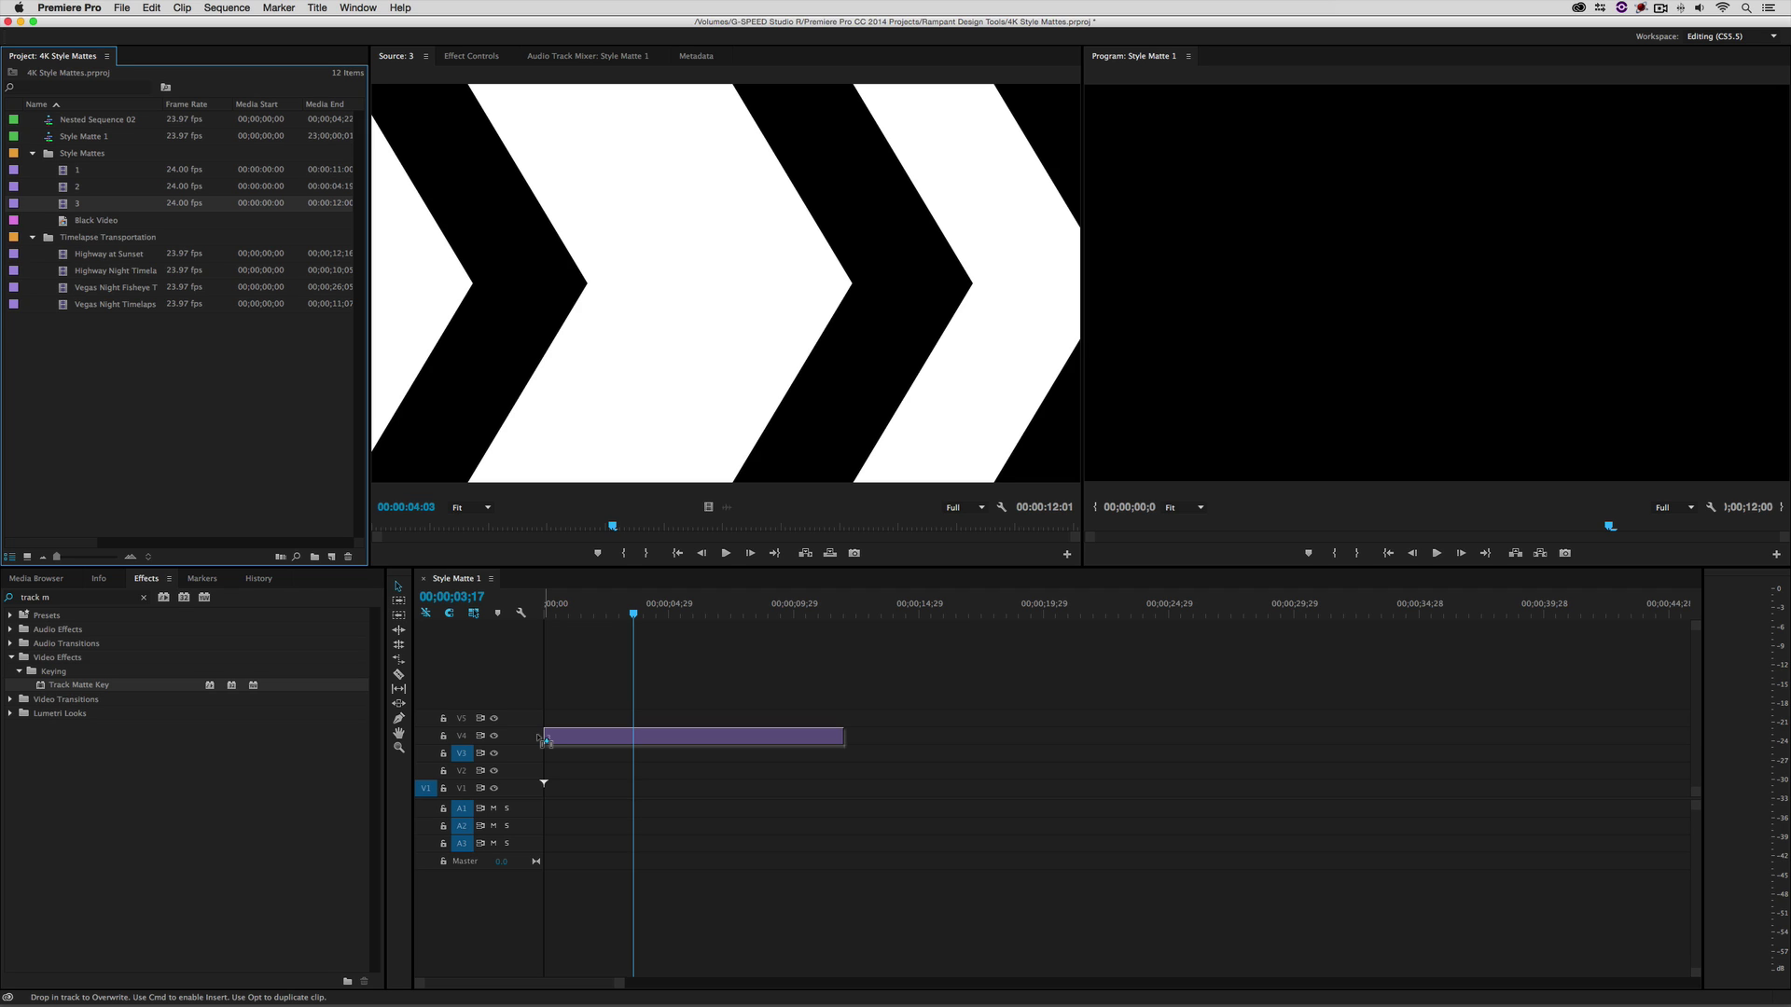
drag(544, 739, 542, 726)
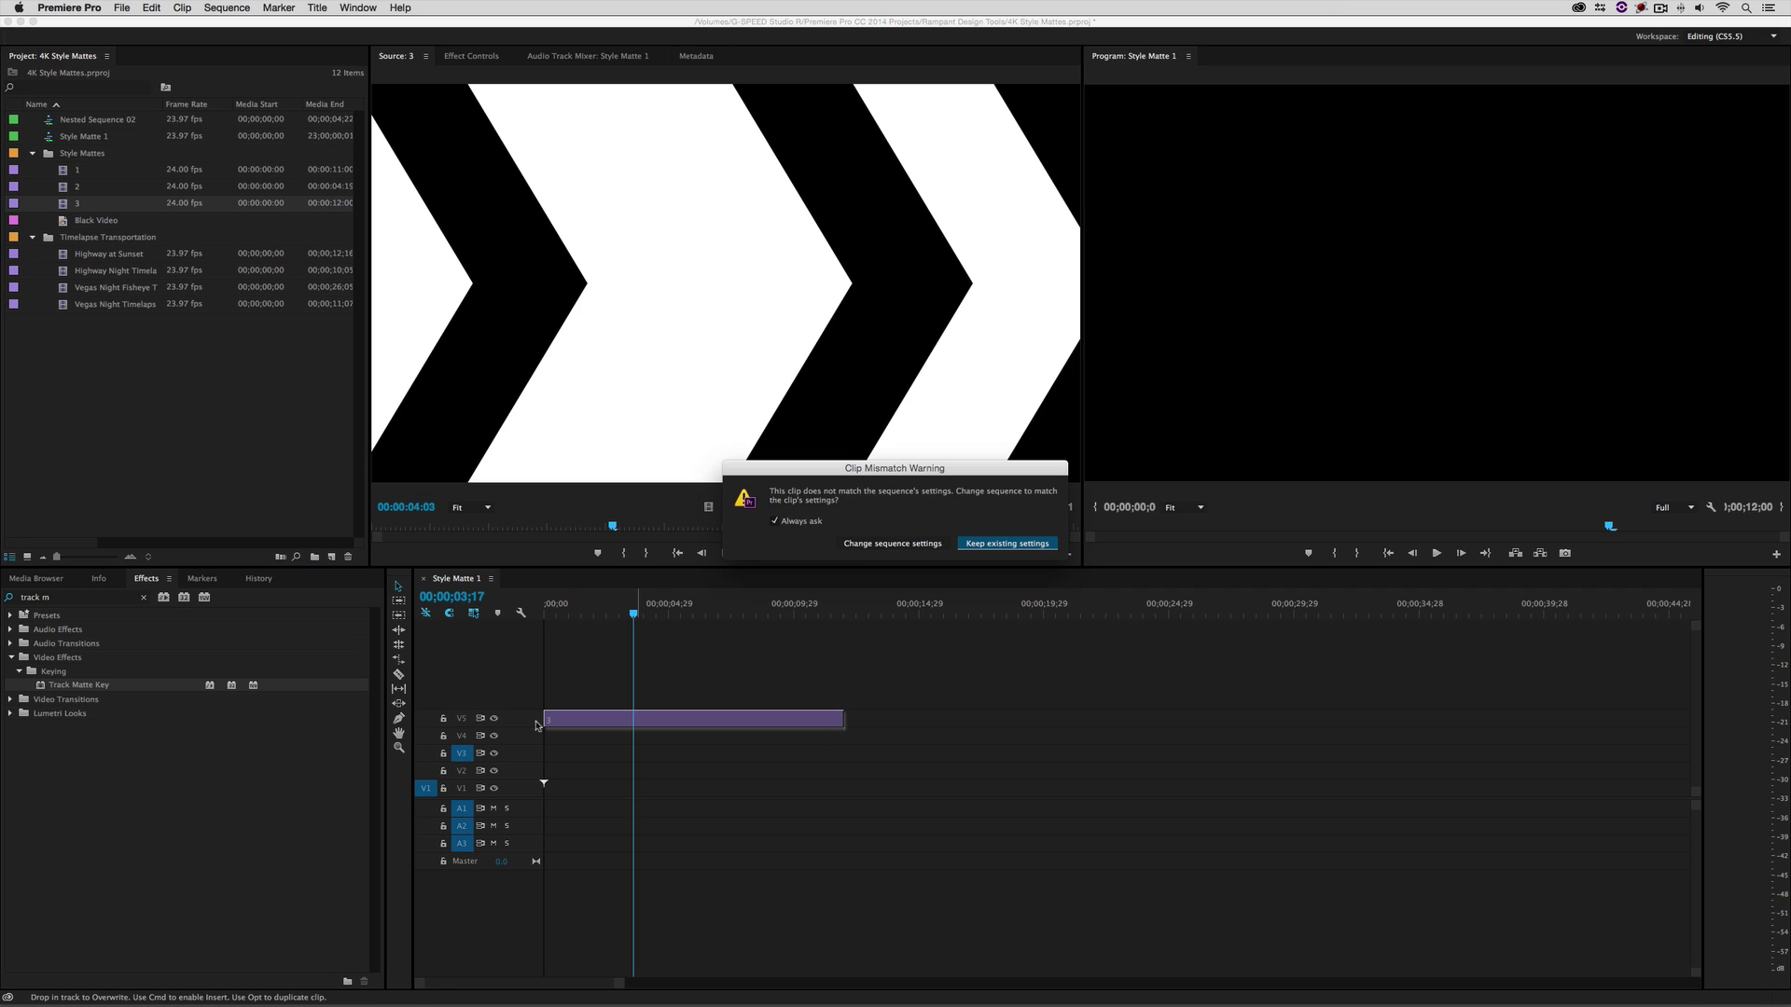
click(1022, 549)
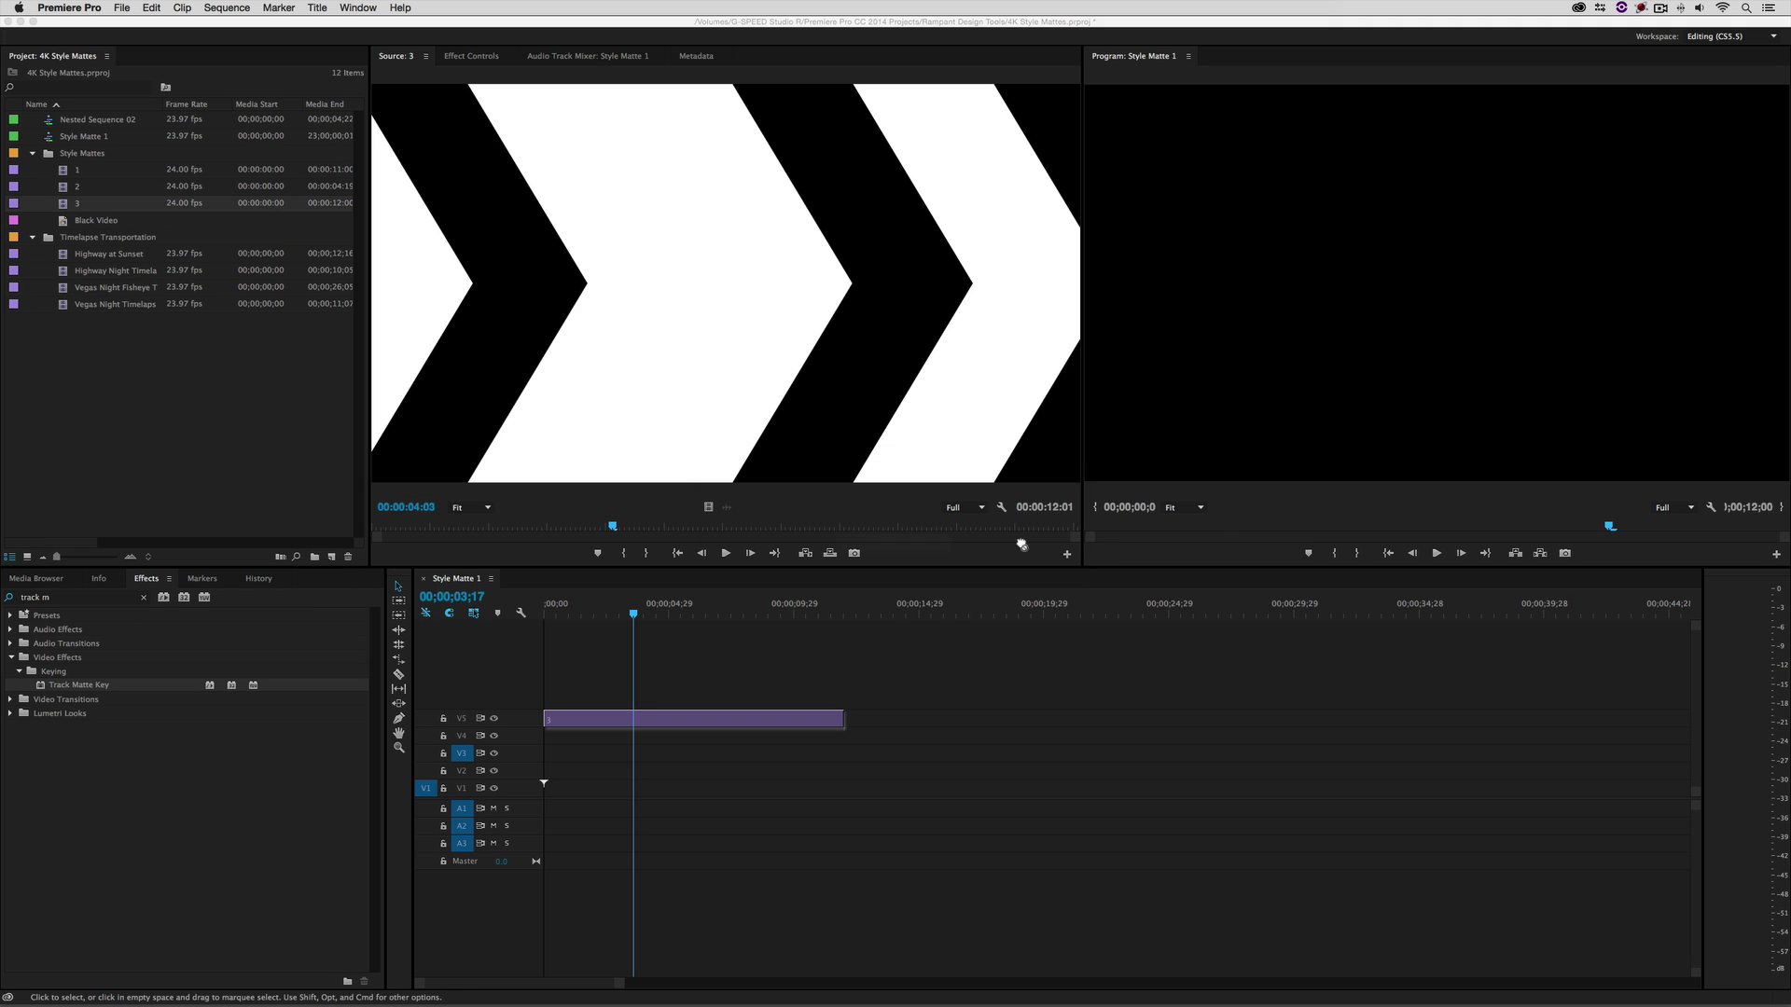
drag(70, 222, 543, 737)
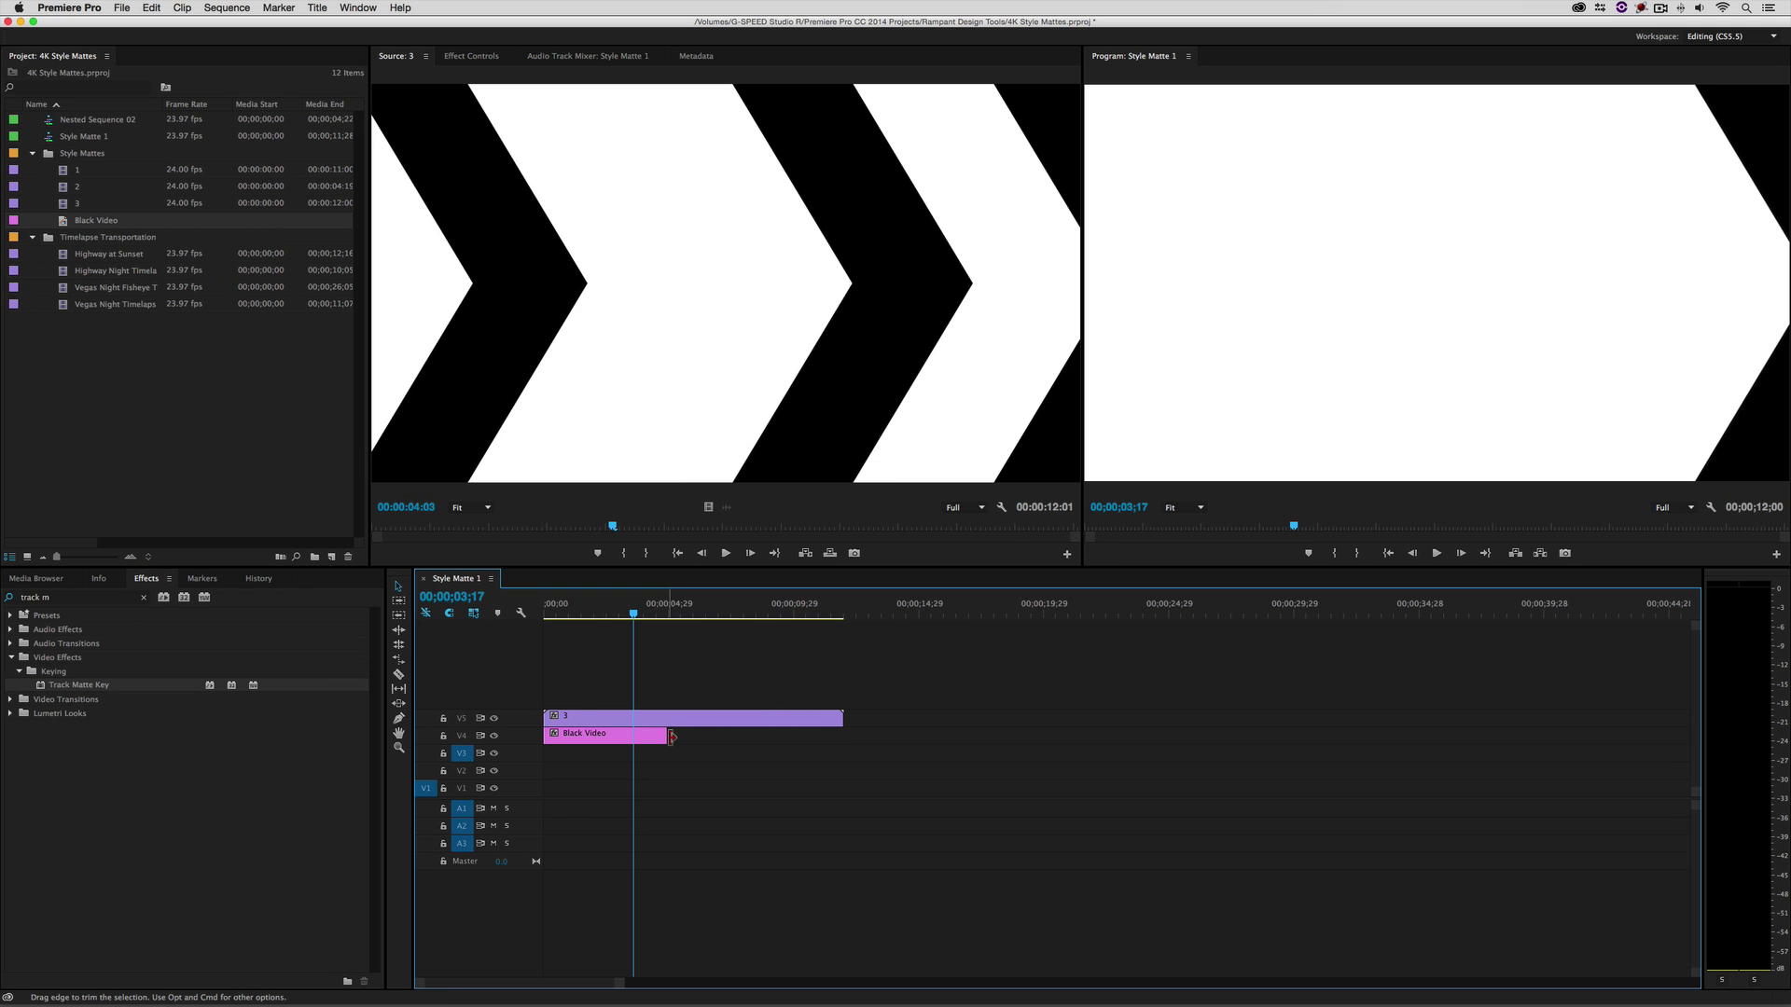
drag(666, 737, 838, 738)
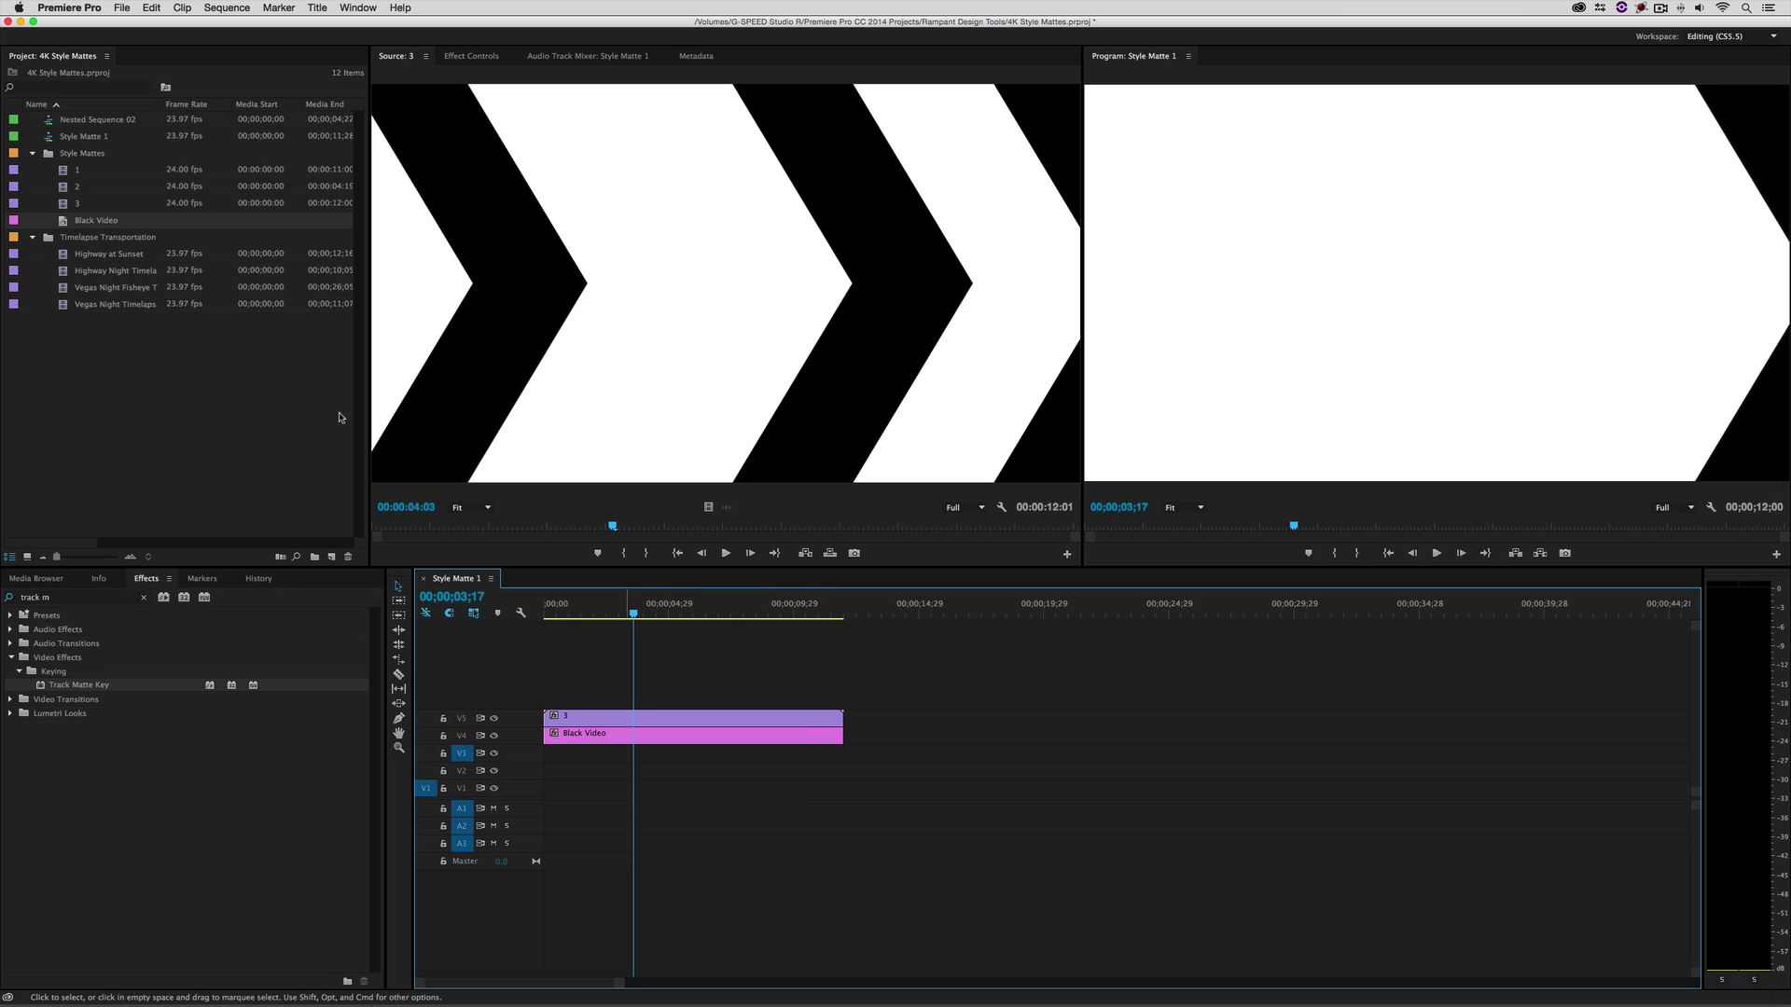
Stack Vegas Night Timelapse on V3, Vegas Night Fisheye Timelapse on V2 and Vegas Night Timelapse on V1, trimming the fisheye clip to the others' end.
click(159, 362)
drag(63, 304, 547, 757)
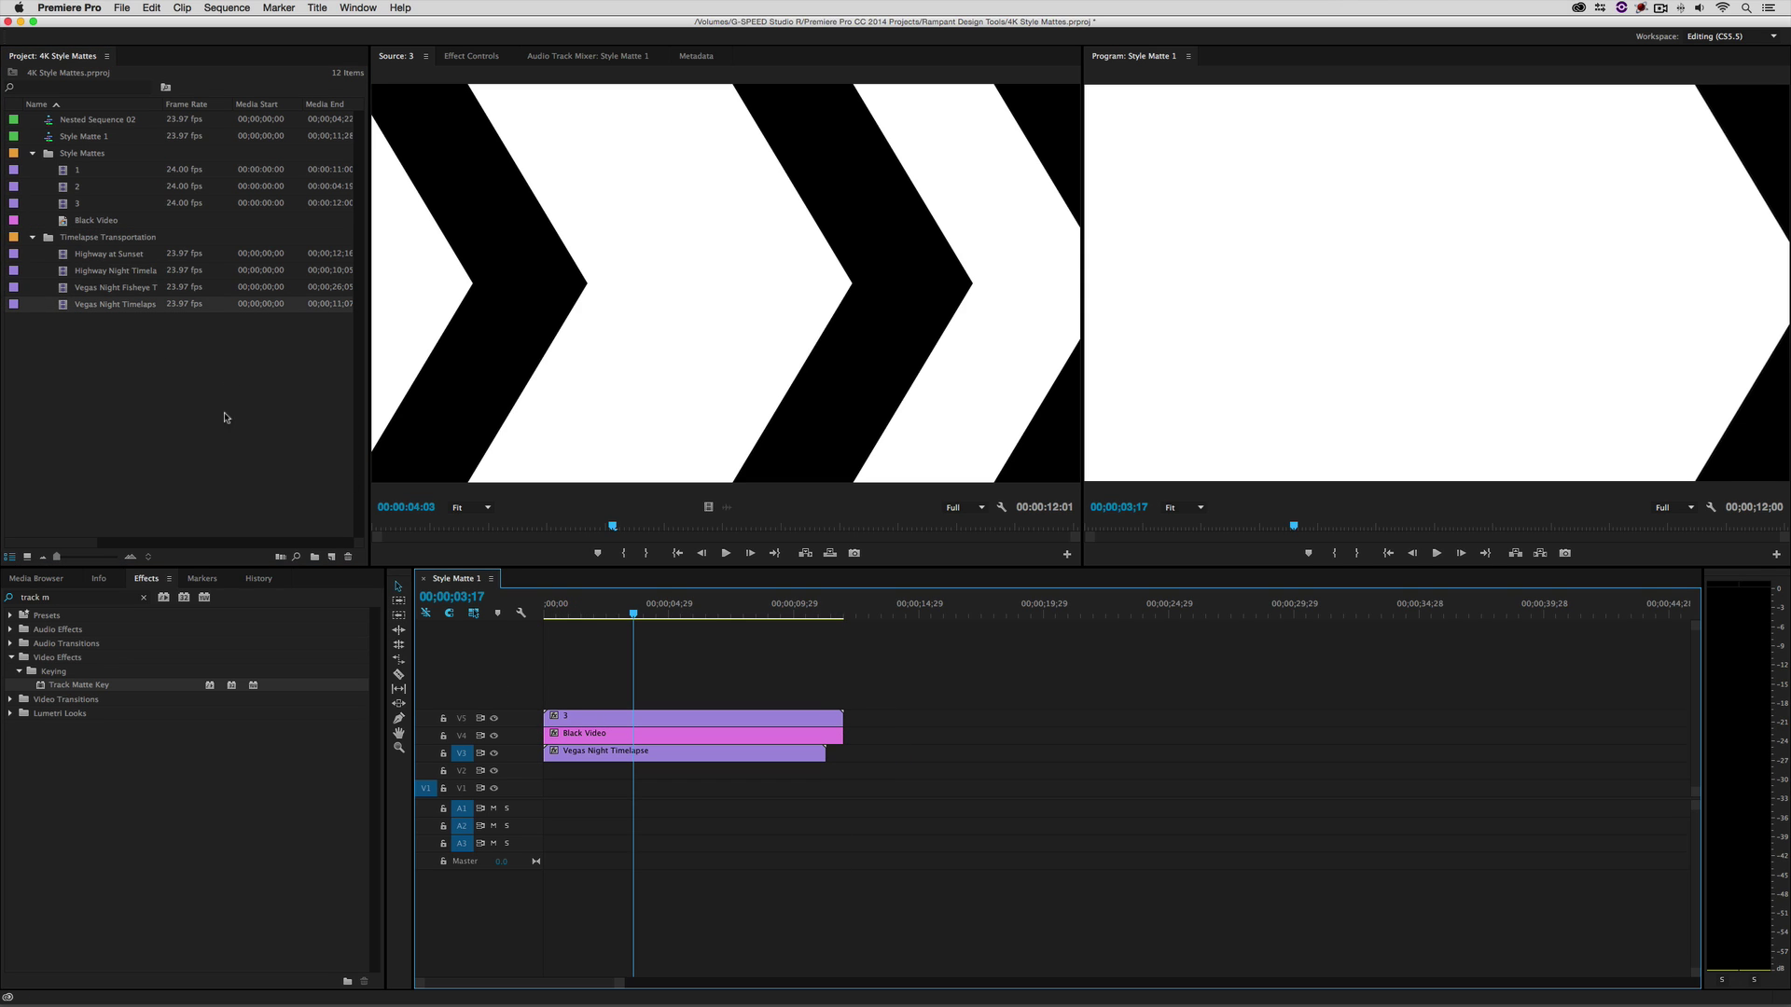
drag(62, 291, 842, 774)
click(63, 307)
drag(65, 307, 549, 793)
mouse_move(823, 789)
mouse_down()
mouse_move(847, 789)
mouse_move(826, 775)
mouse_up()
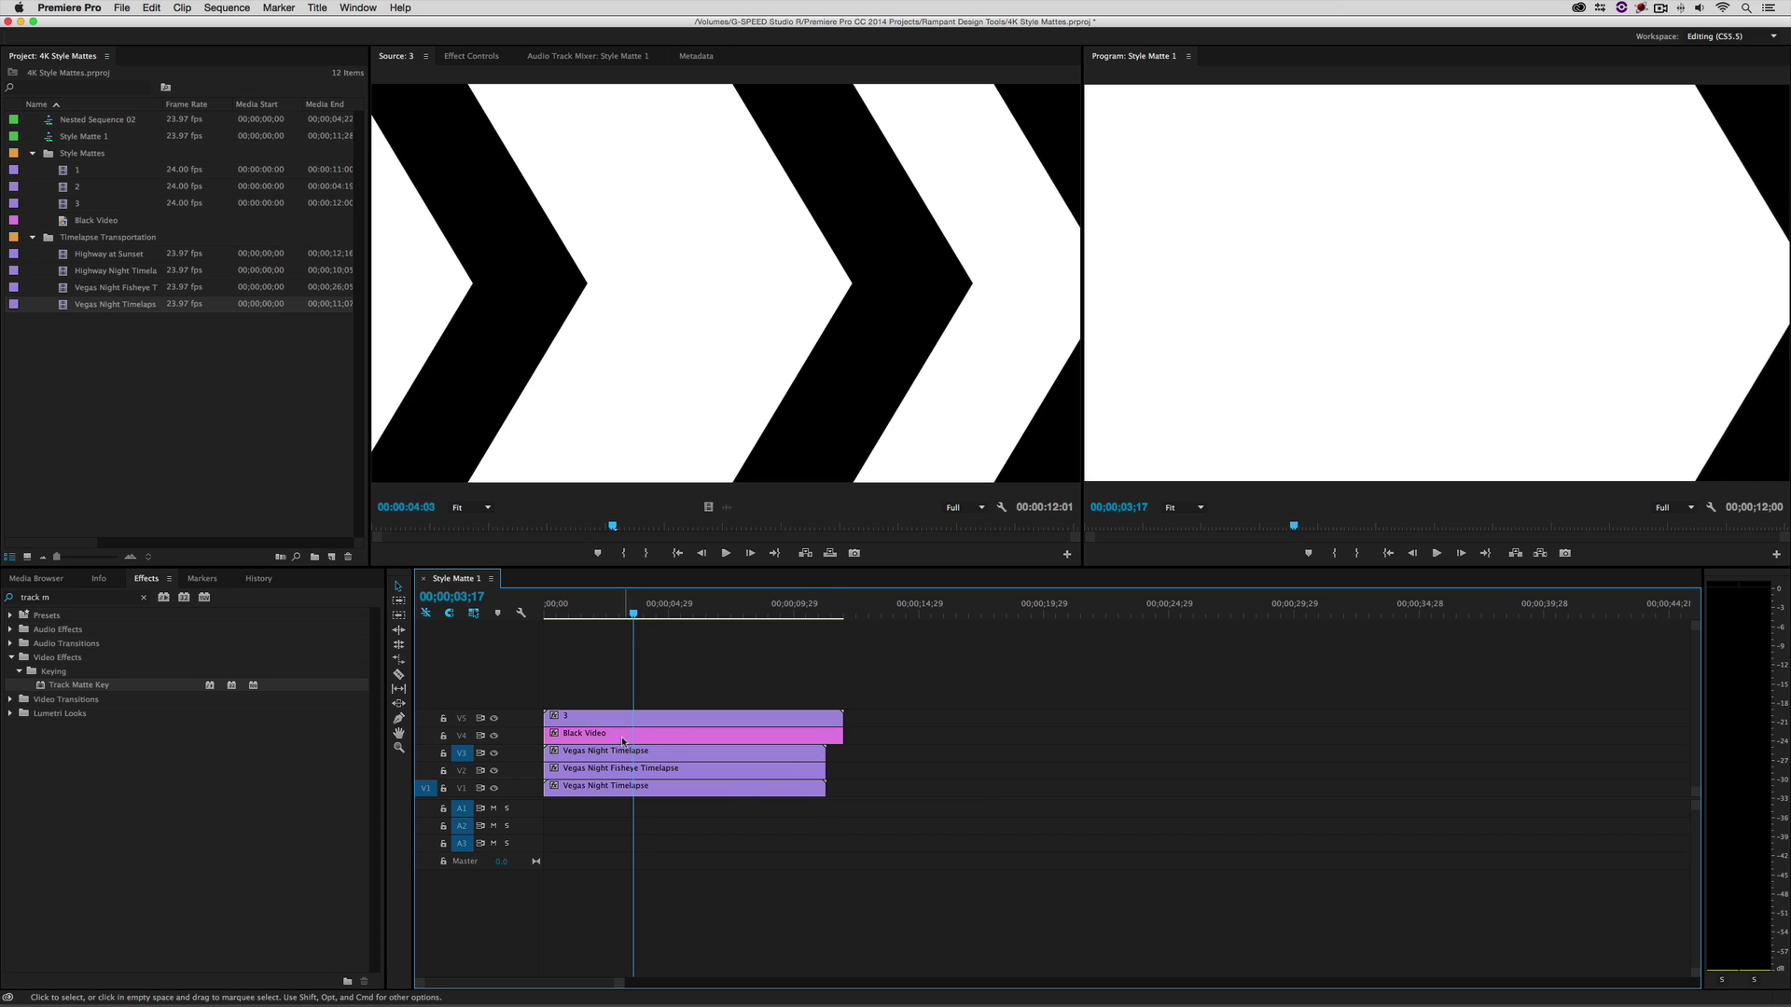
Set matte 3's duration to 00;00;11;06 with Speed/Duration, and trim the clips beneath it so all five tracks end together.
click(658, 721)
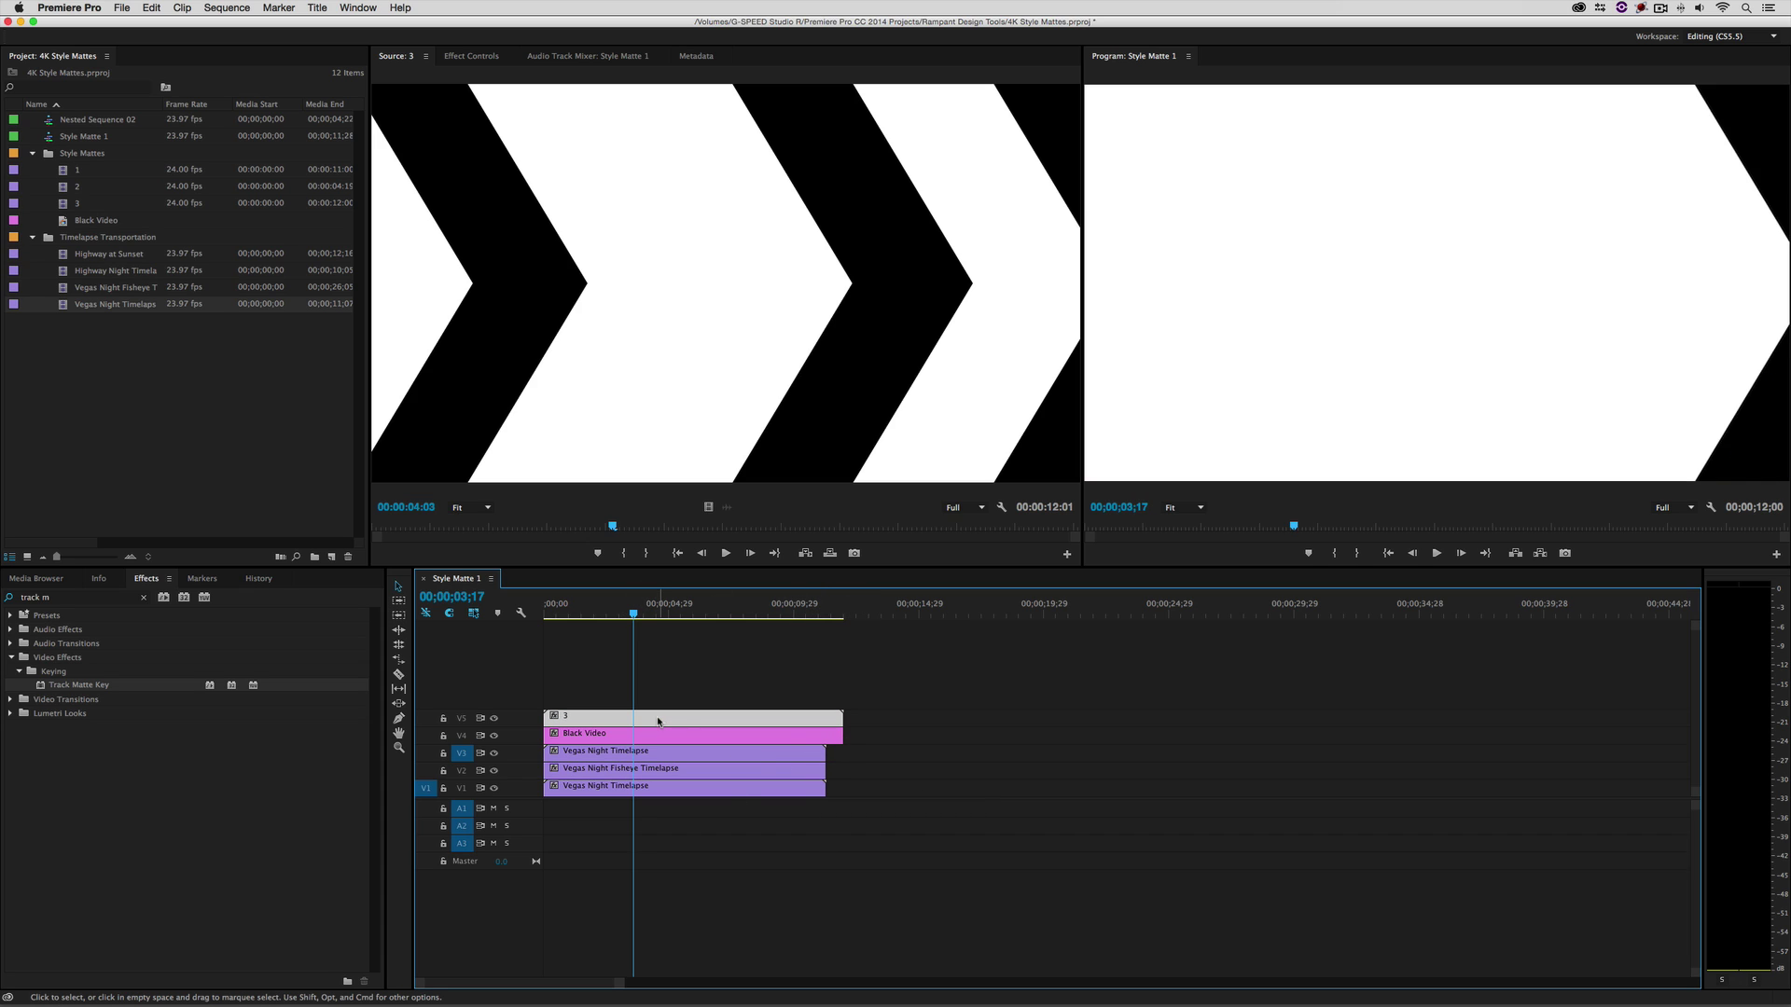
drag(779, 614, 826, 619)
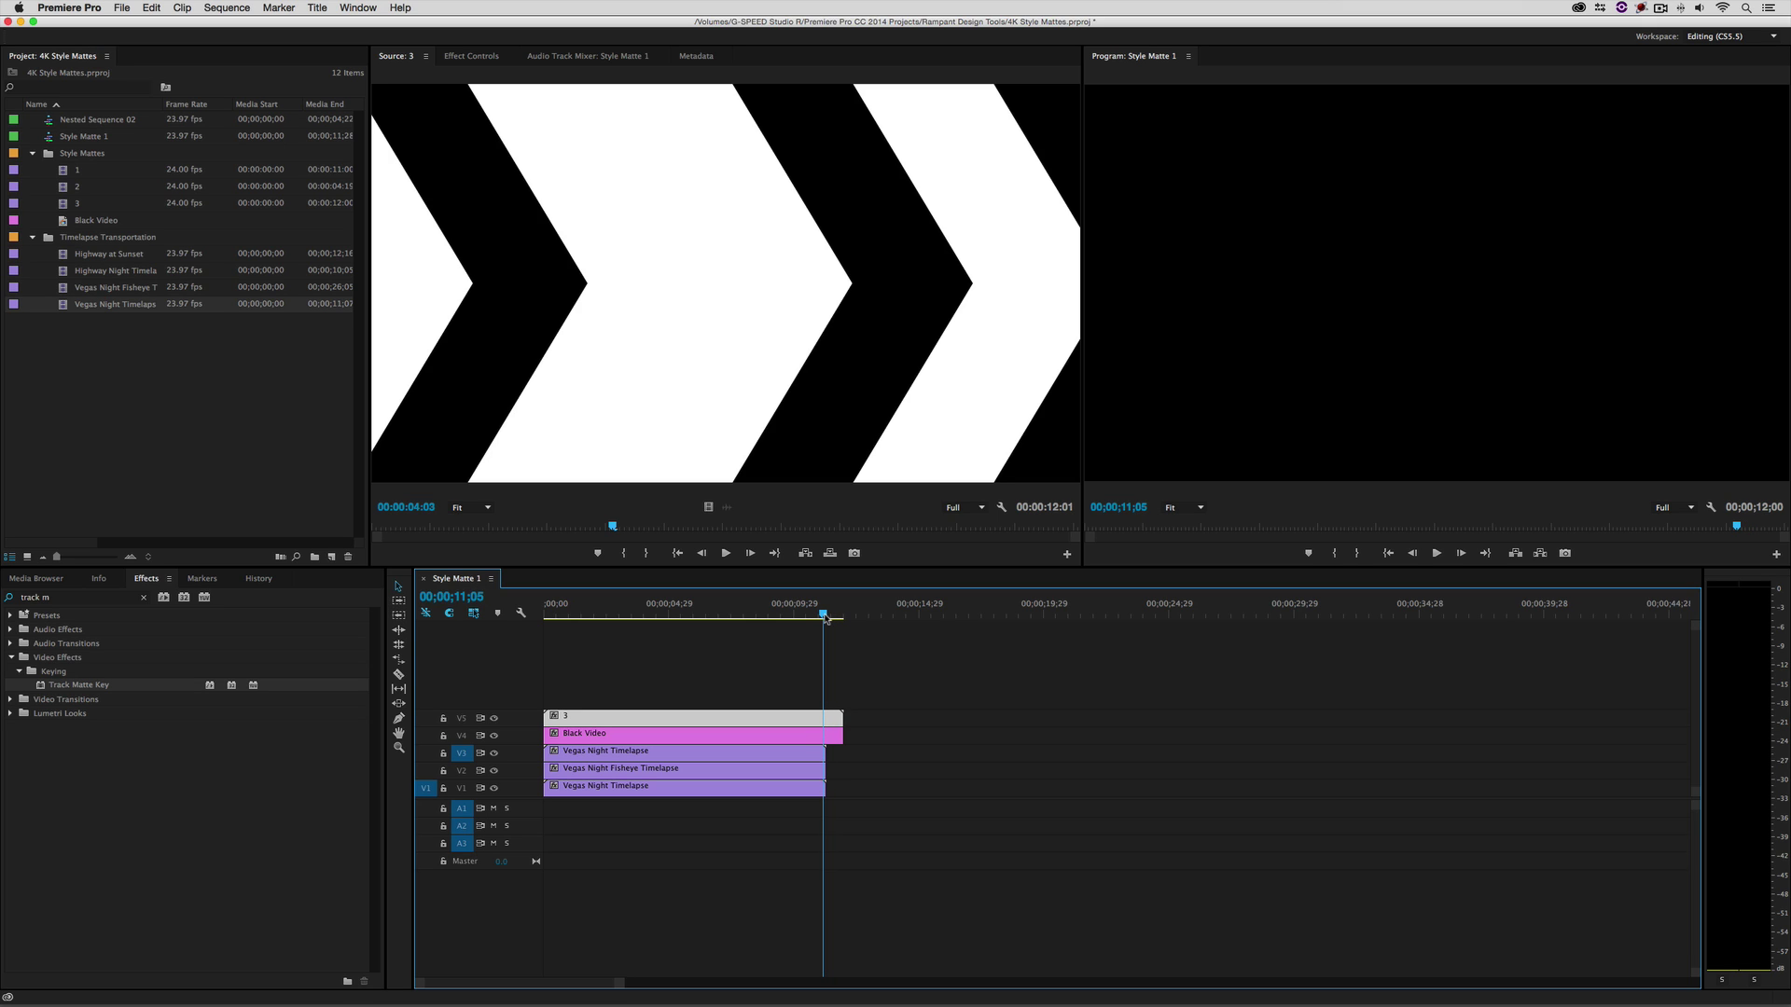
drag(826, 619, 827, 618)
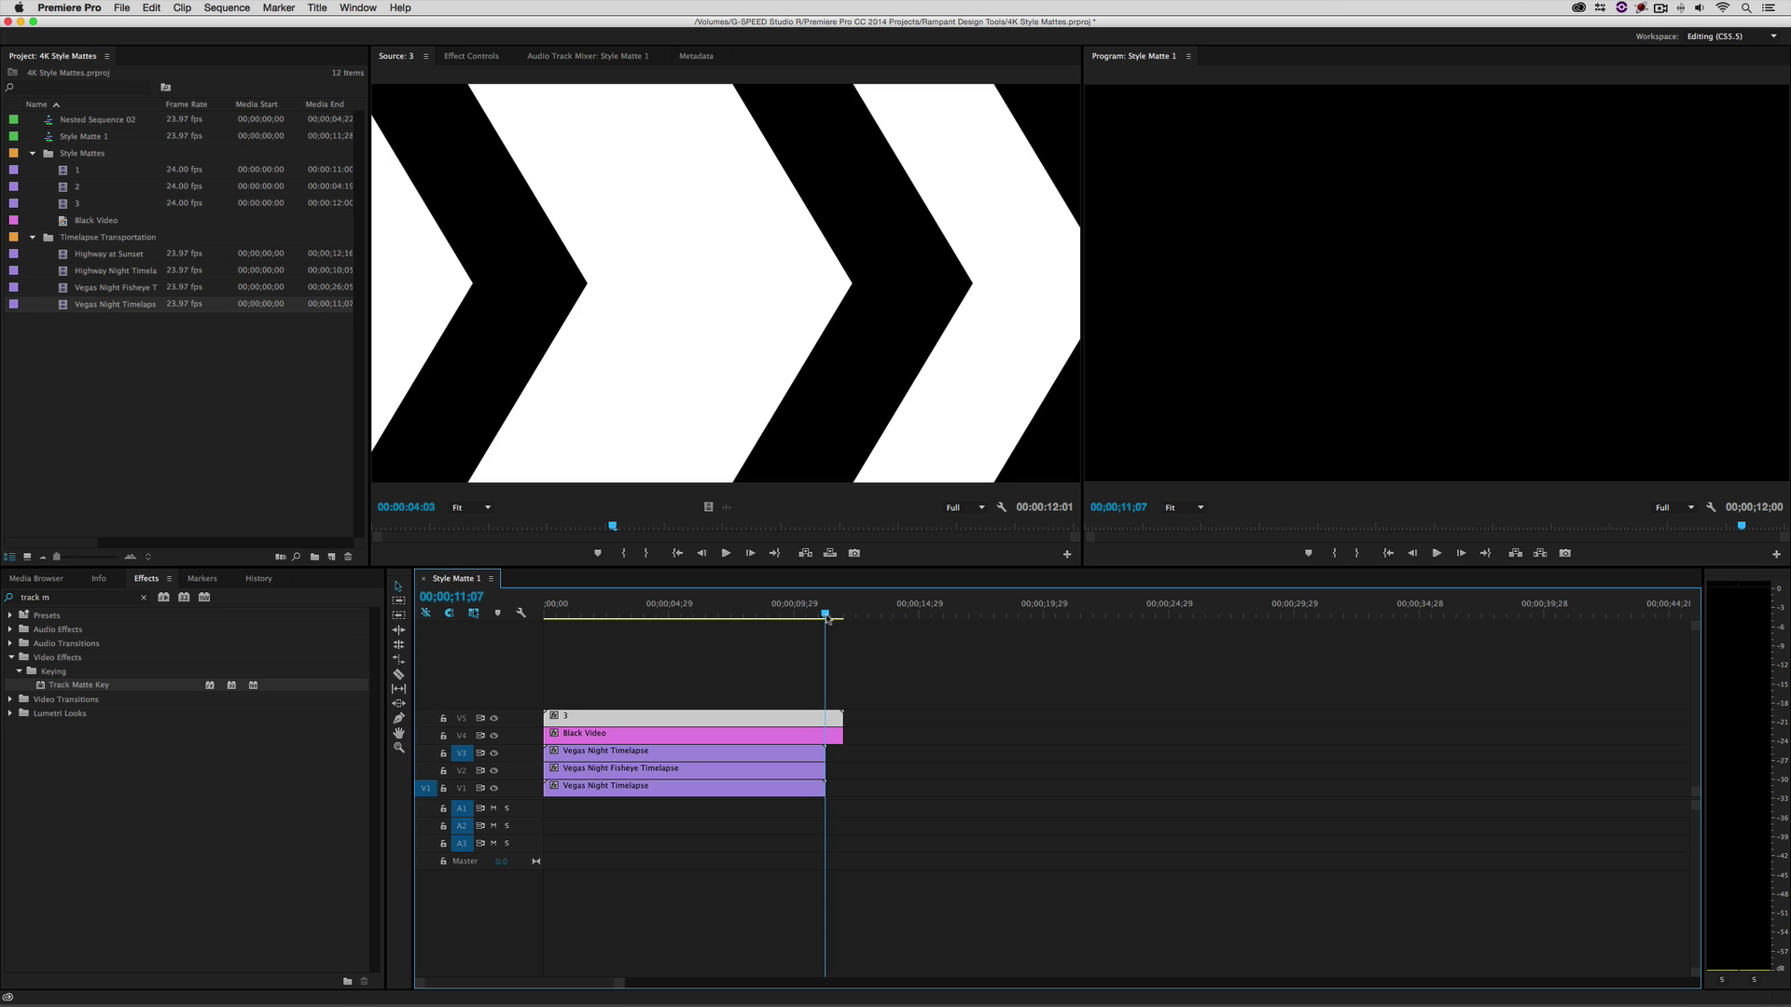
right_click(791, 722)
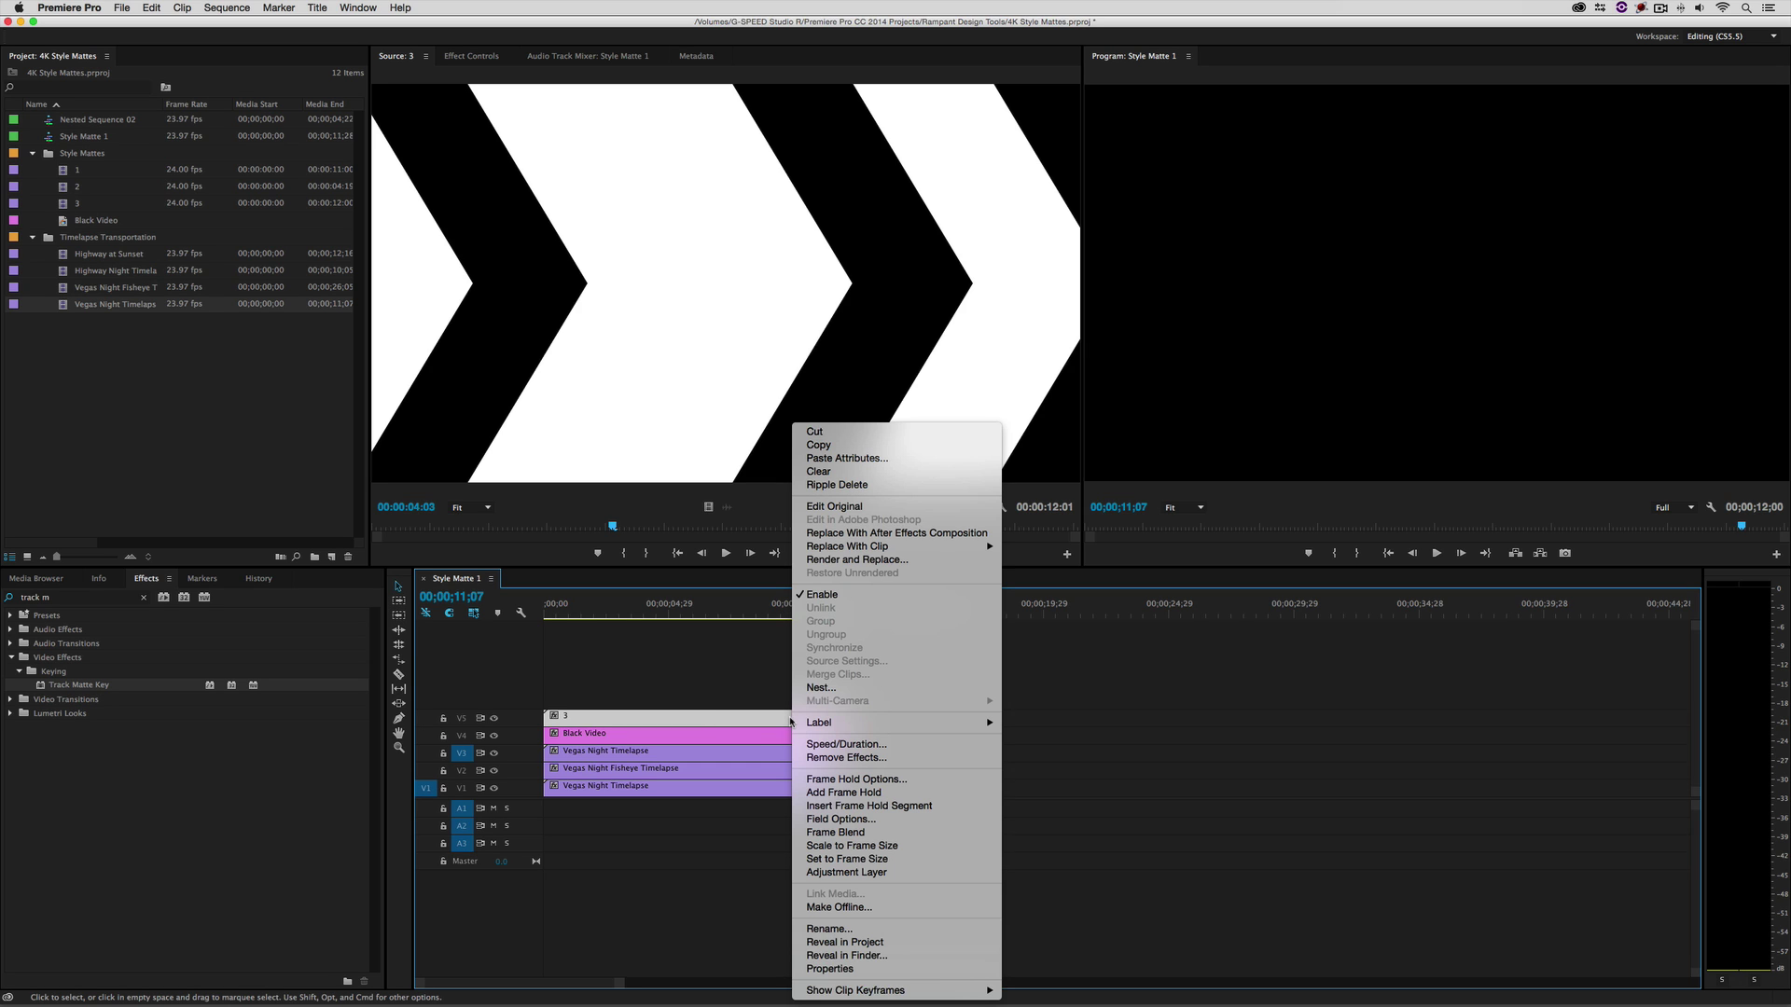
click(838, 745)
click(905, 495)
text(1106)
click(924, 577)
click(823, 613)
mouse_move(823, 756)
mouse_down()
mouse_move(822, 789)
mouse_move(821, 737)
mouse_up()
drag(823, 613, 647, 642)
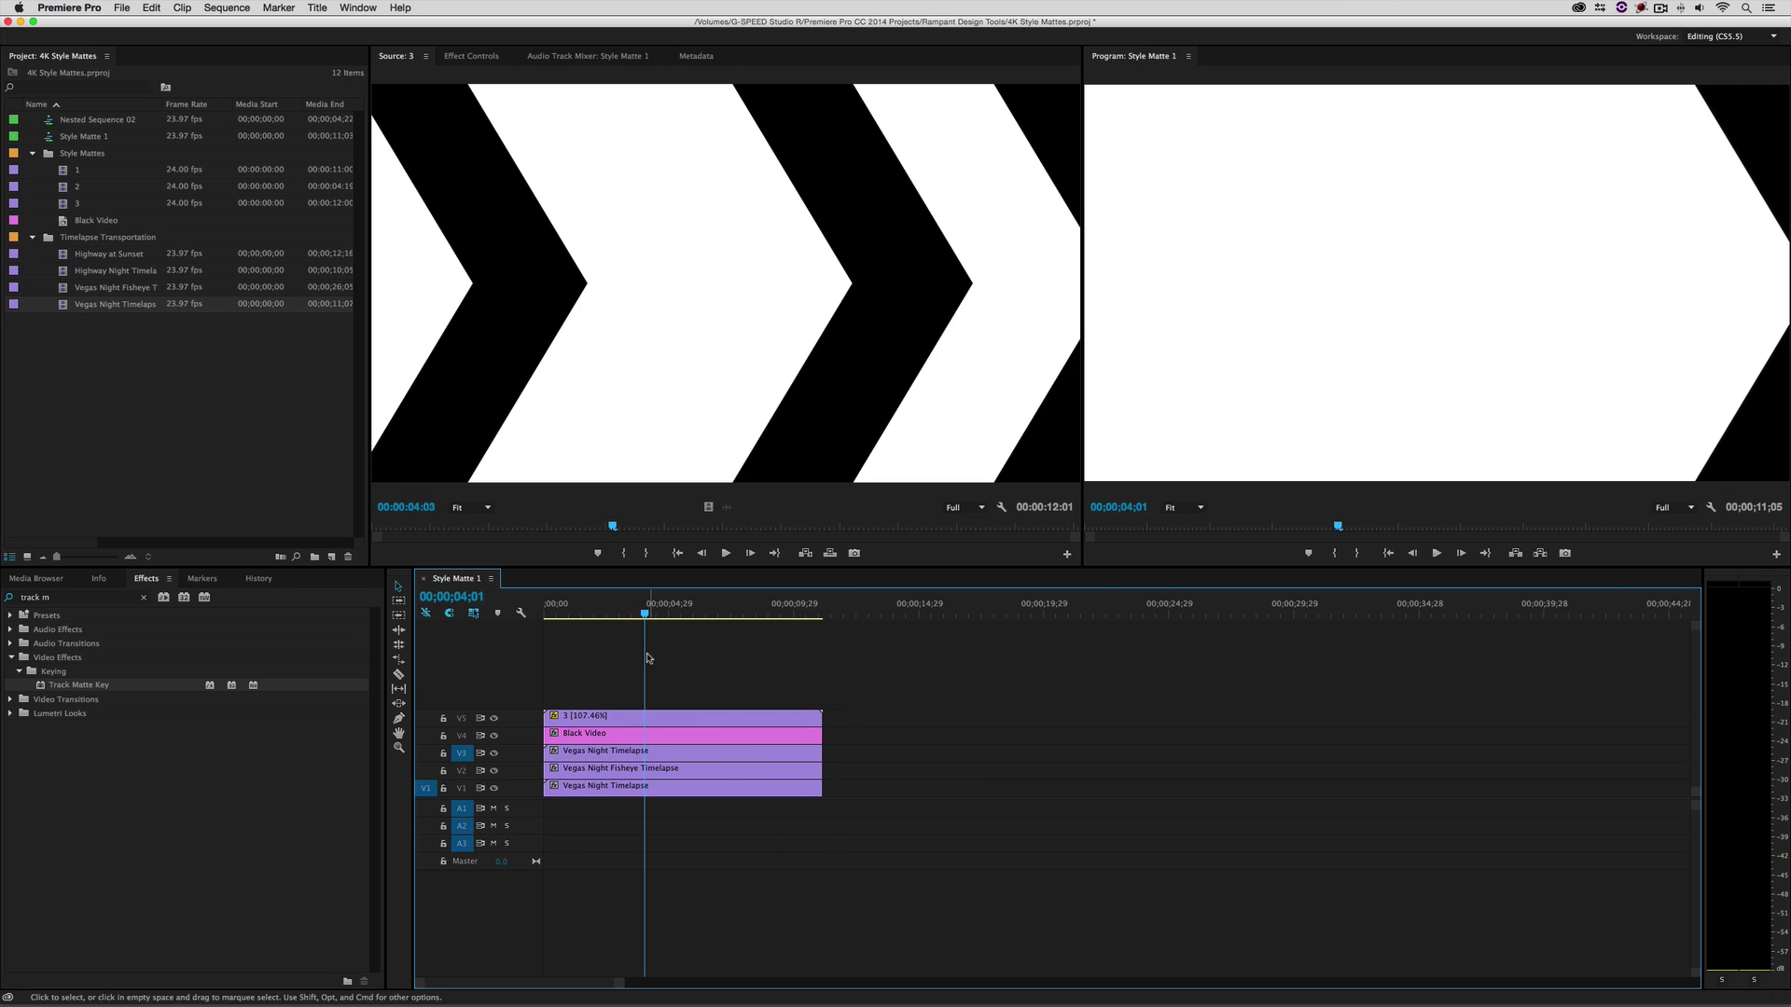
Apply the Track Matte Key to the Black Video clip on V4 and display its effect settings.
click(638, 735)
drag(62, 690, 697, 741)
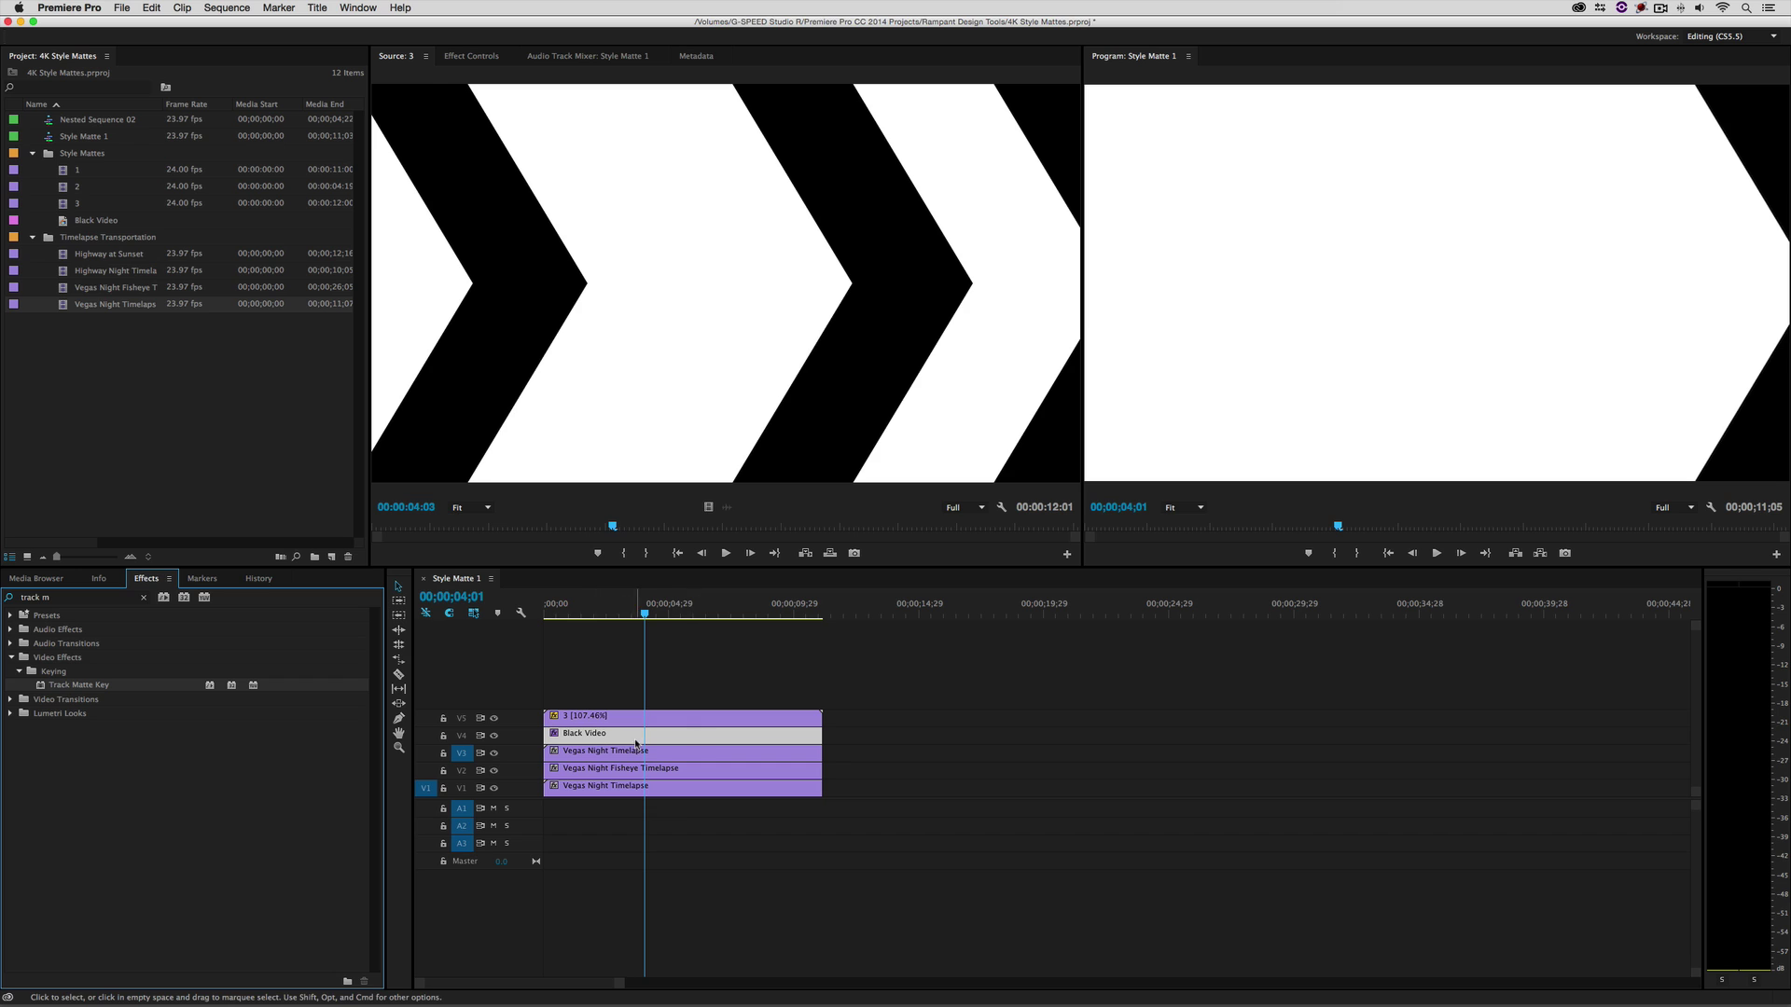
double_click(636, 744)
click(607, 58)
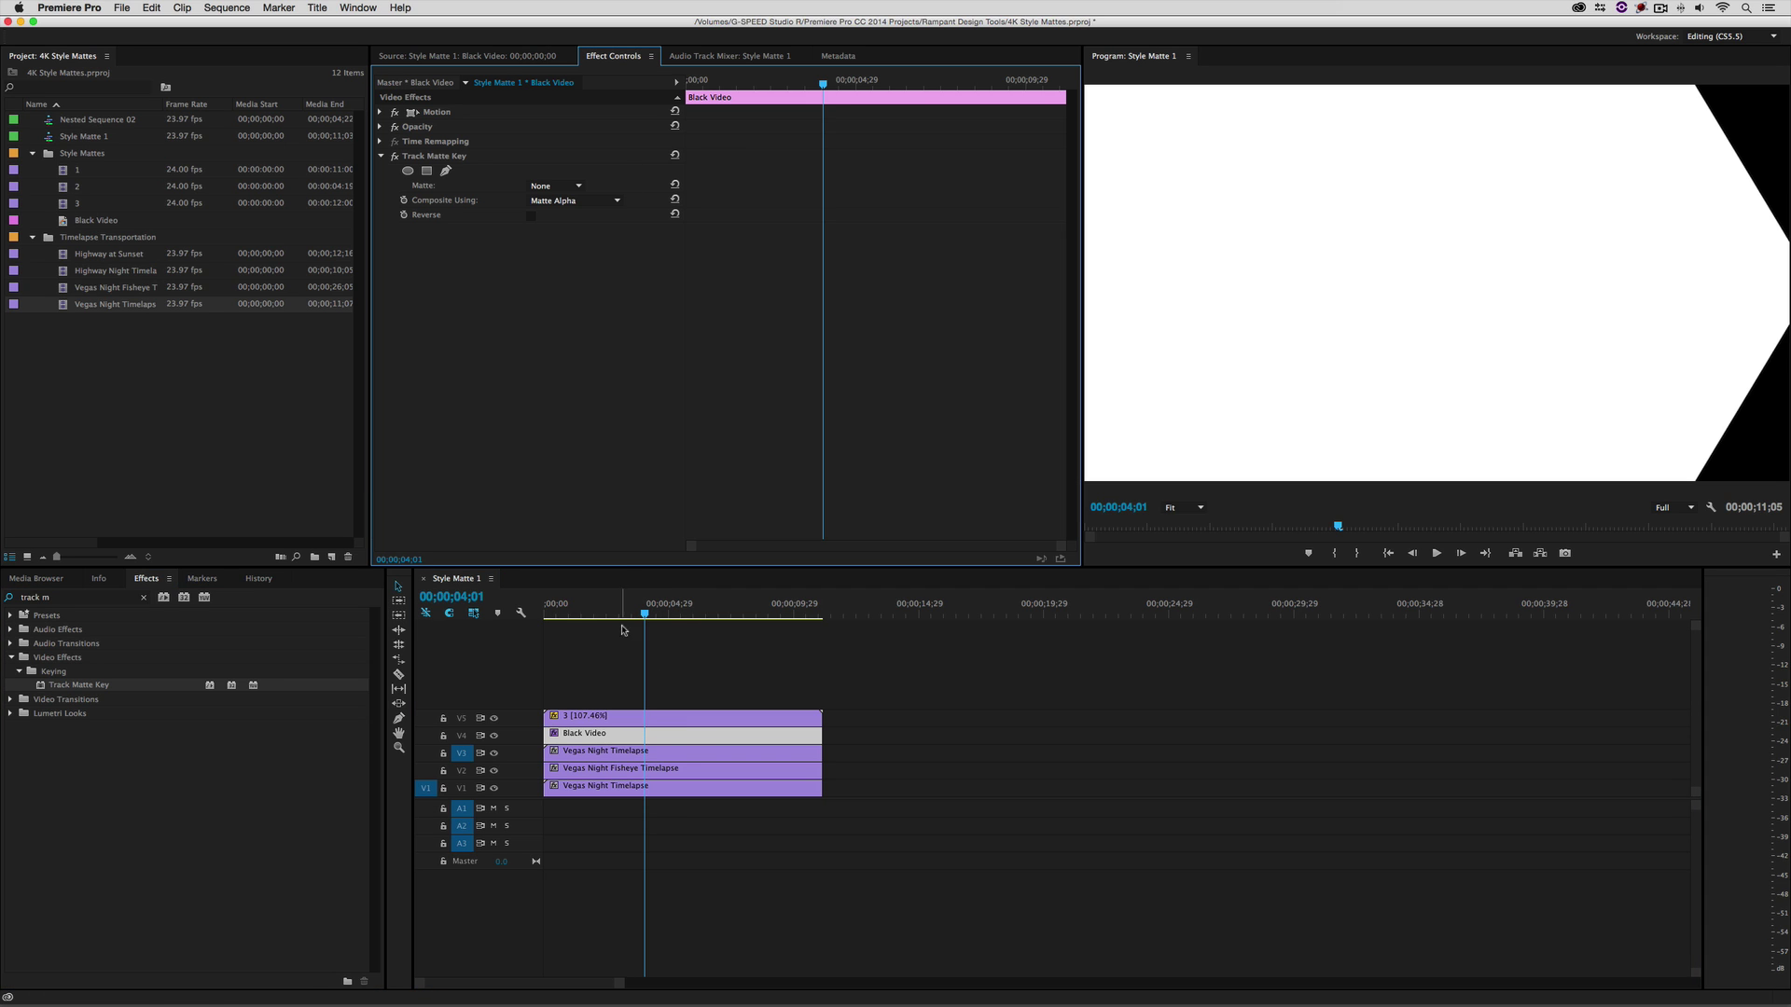
Set the scale of matte 3 on V5 to 33.5.
double_click(681, 717)
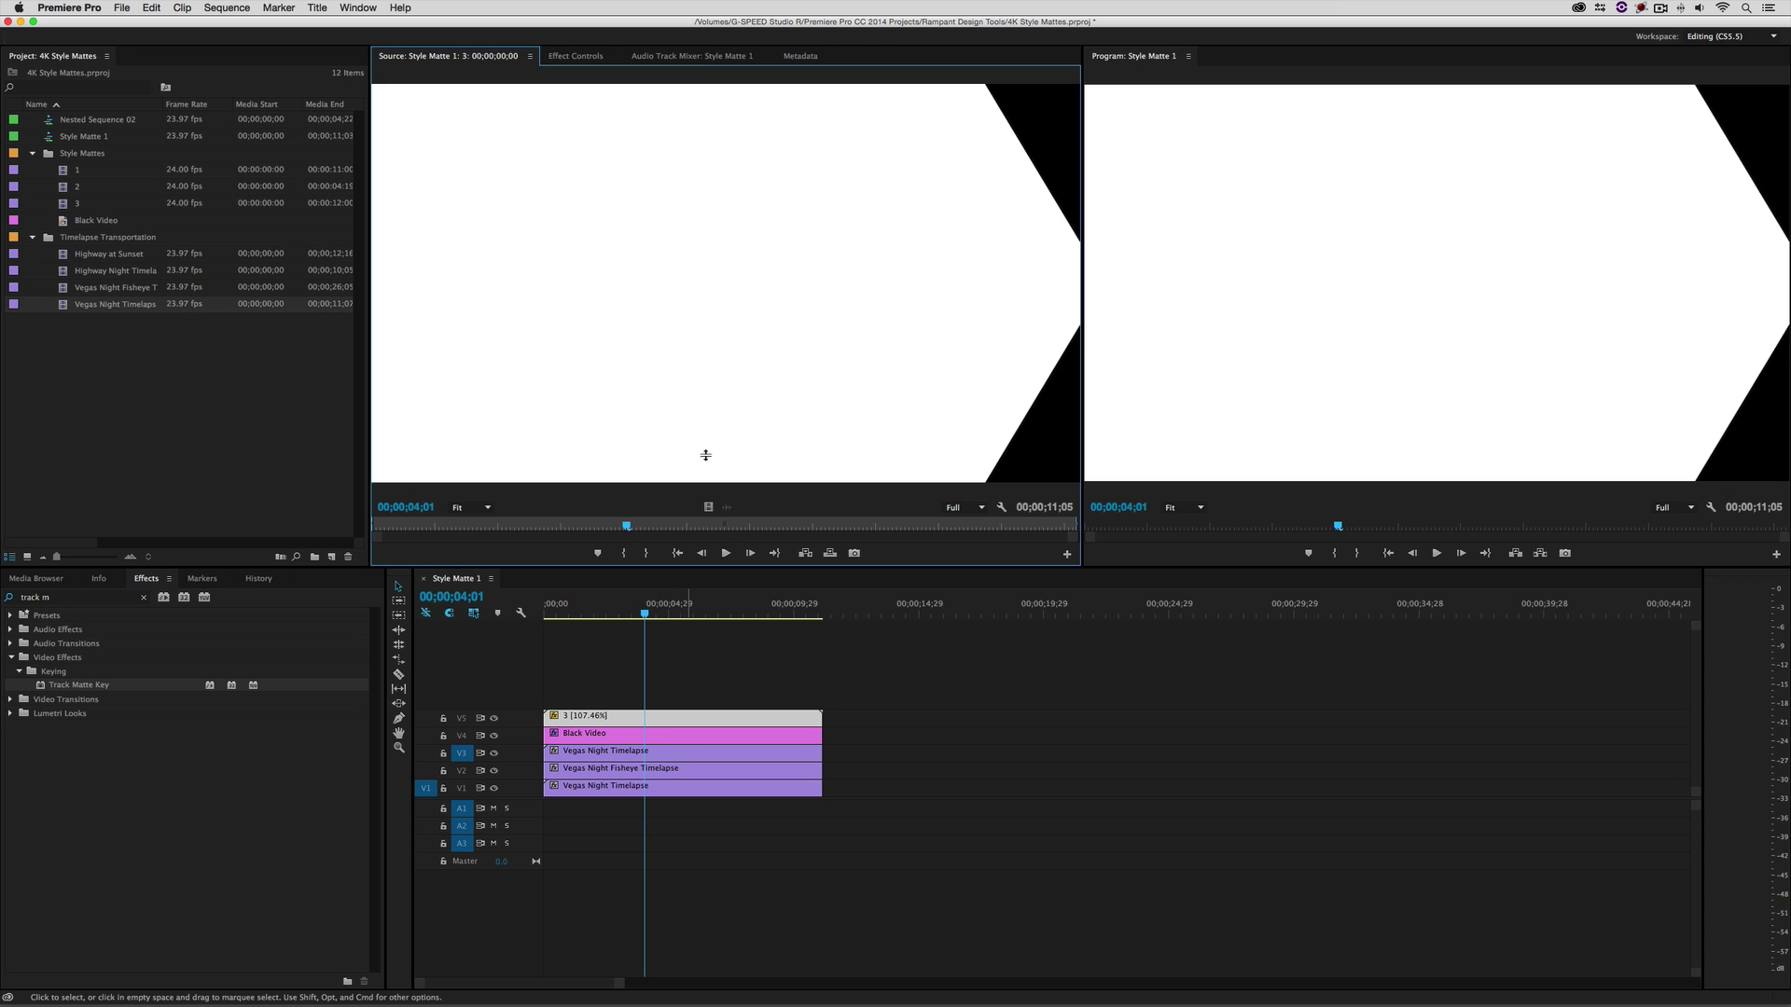
click(584, 58)
click(381, 112)
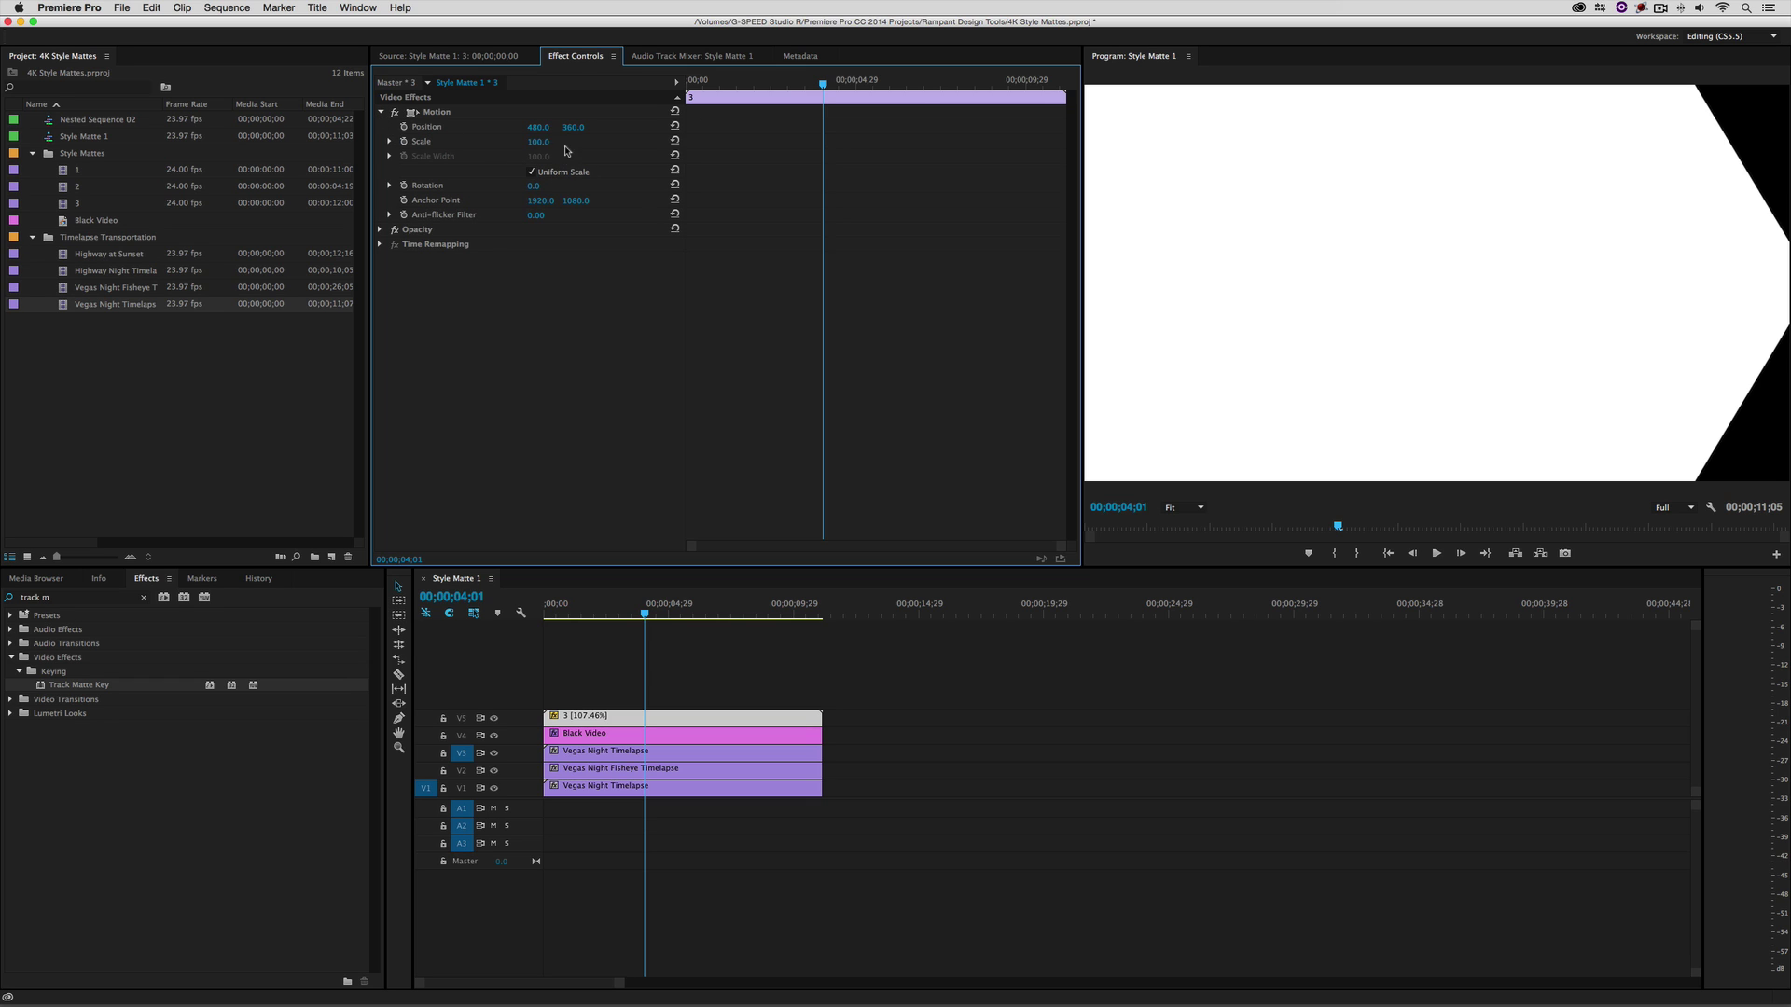
click(541, 142)
text(33.5)
key(Return)
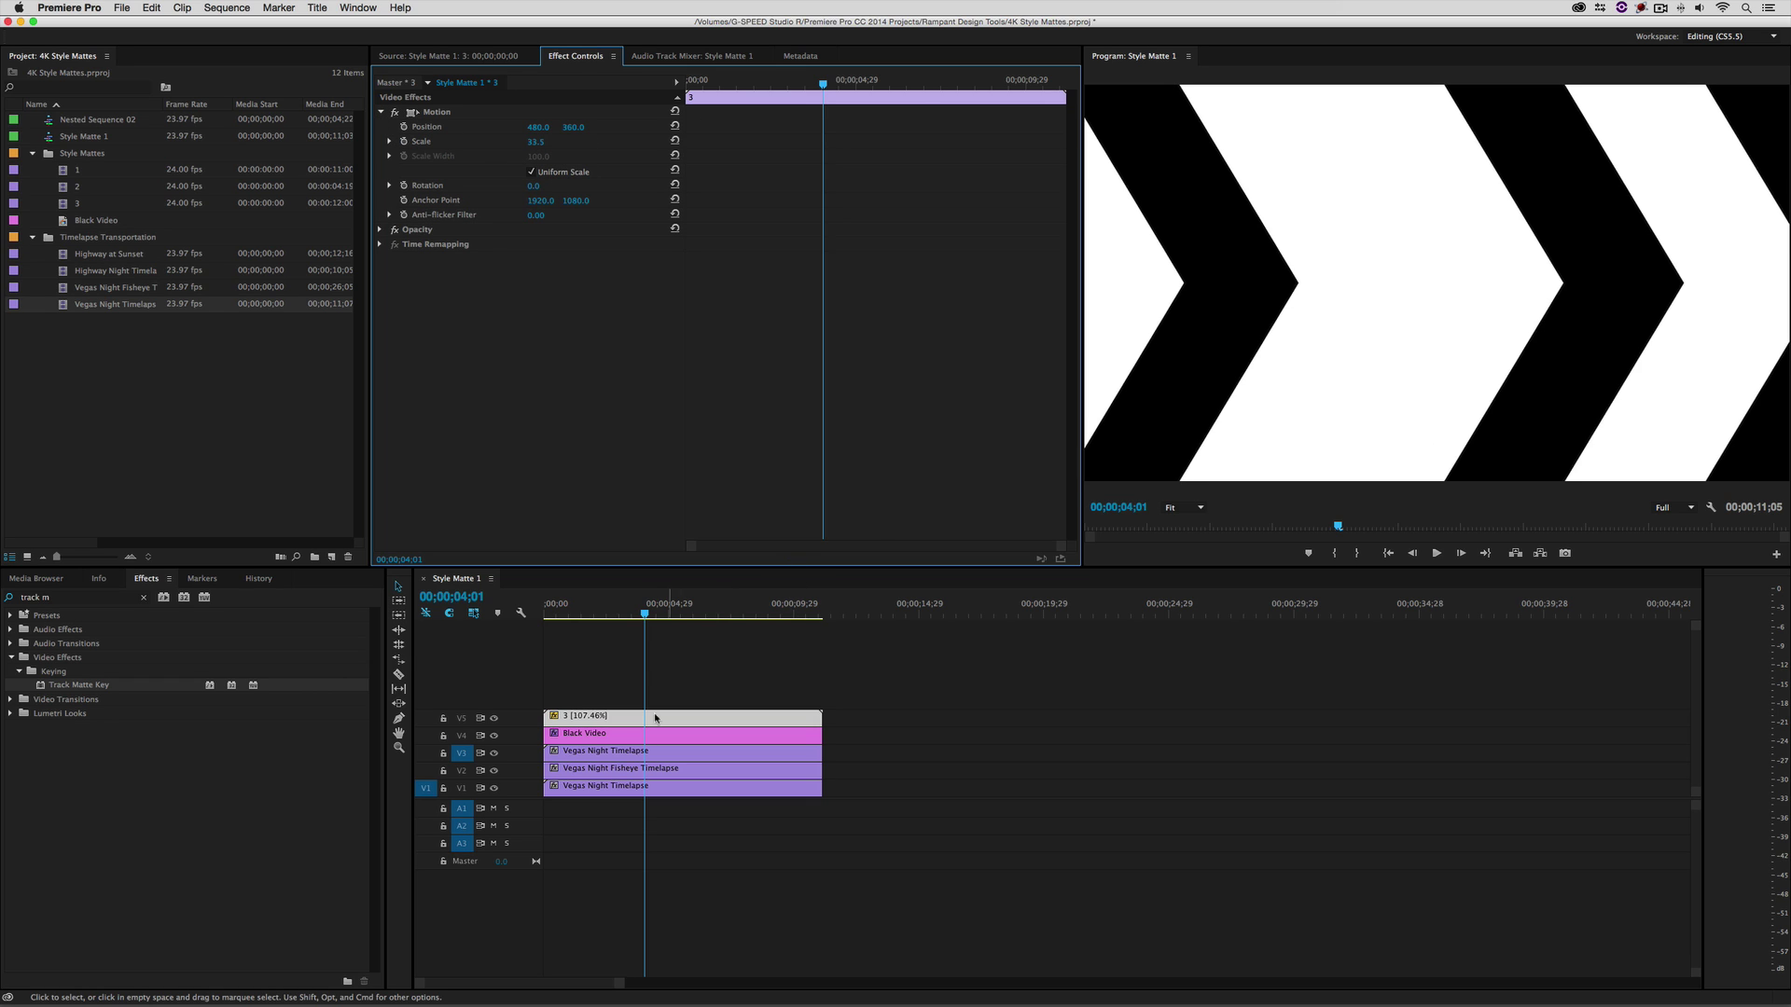
Set Black Video's Track Matte Key to use Video 5 as the matte and composite using Matte Luma.
click(622, 736)
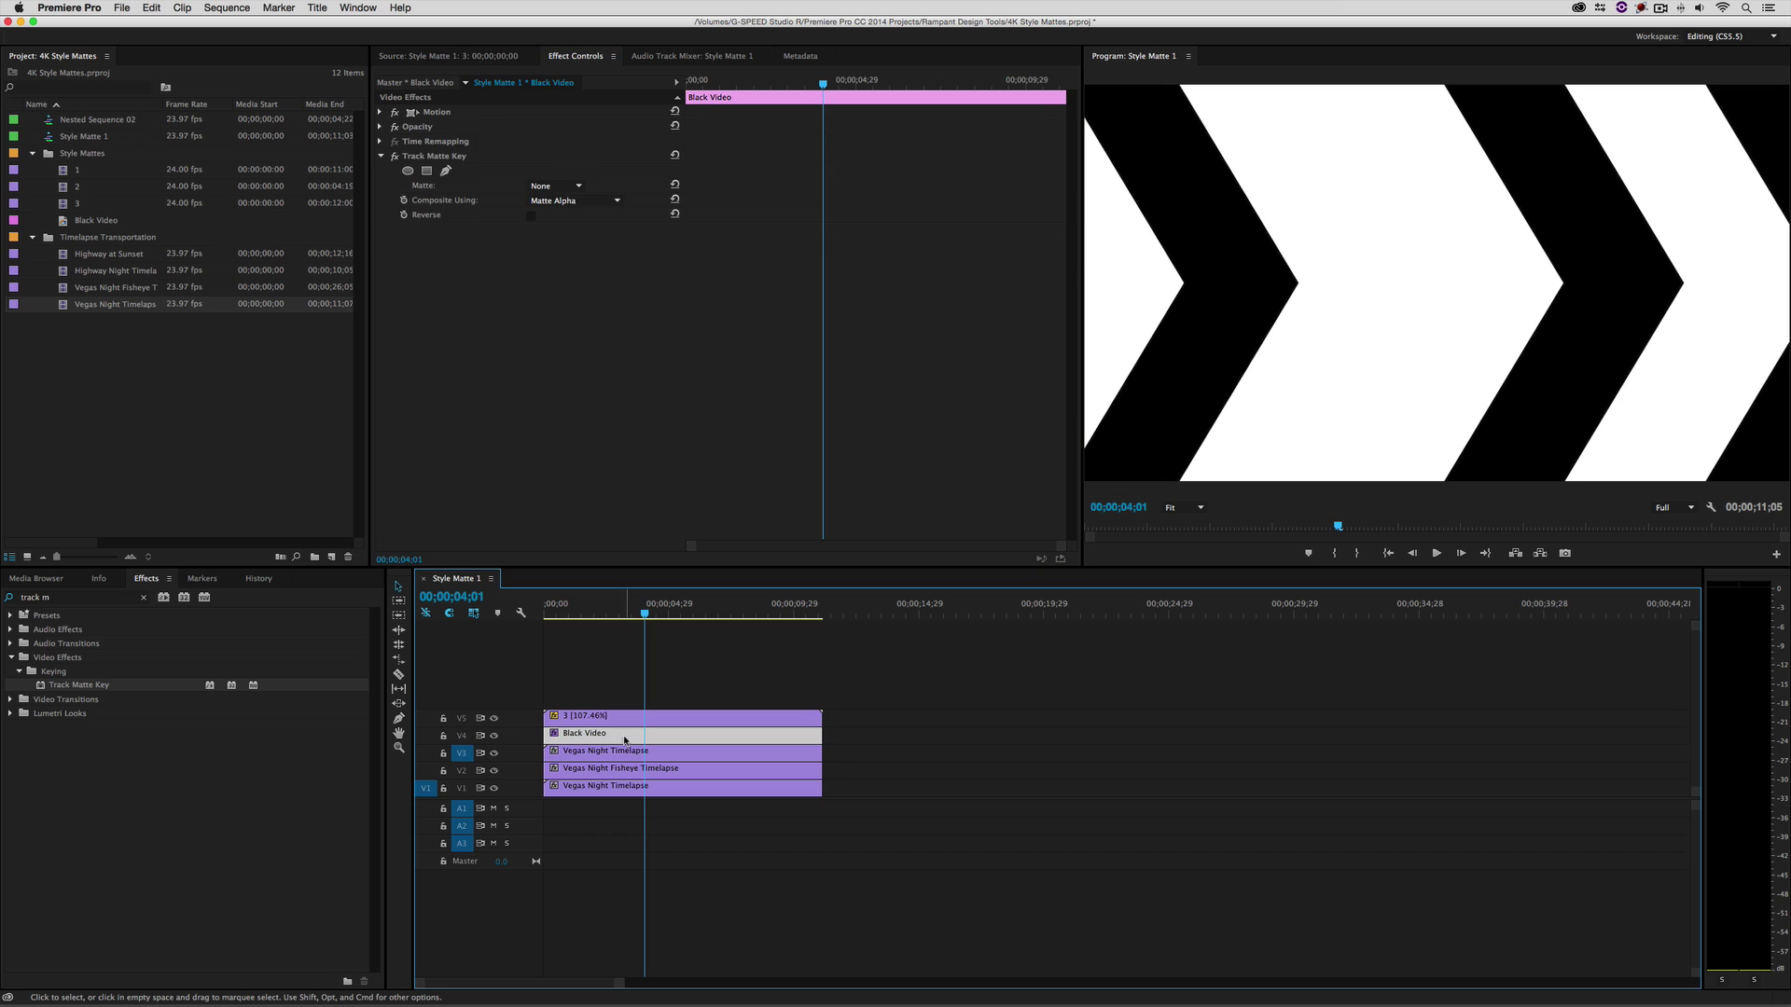
click(560, 186)
click(556, 220)
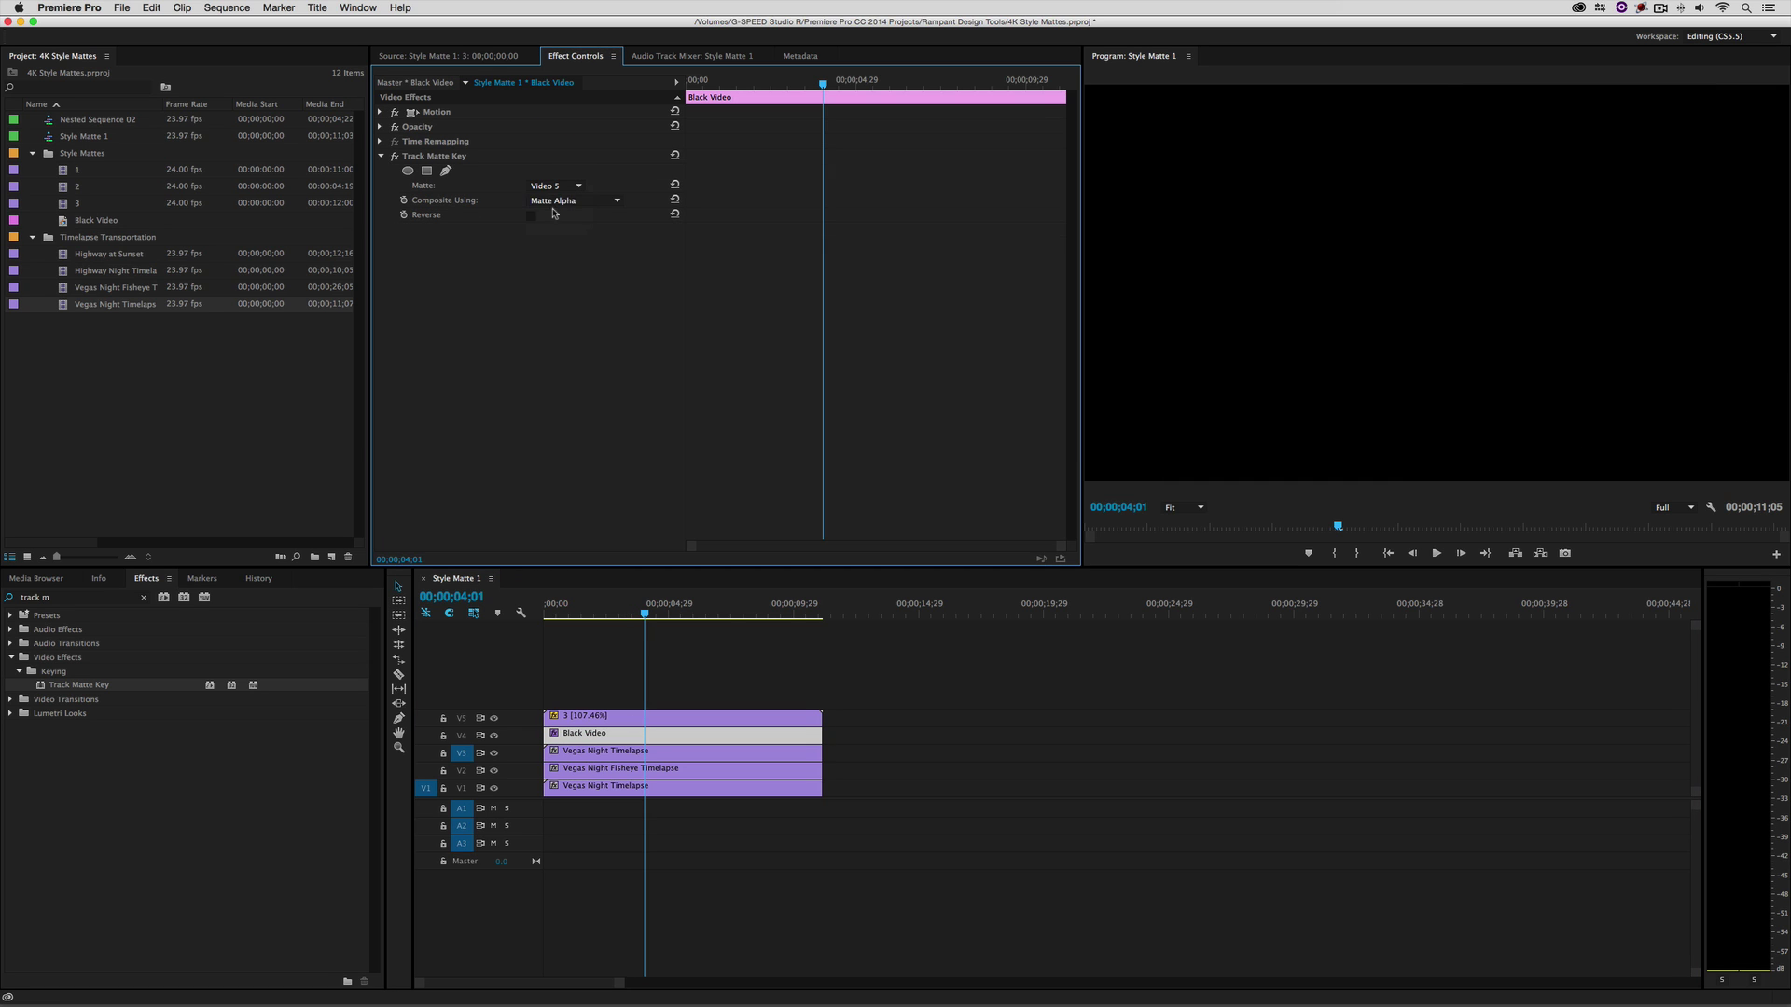
click(574, 200)
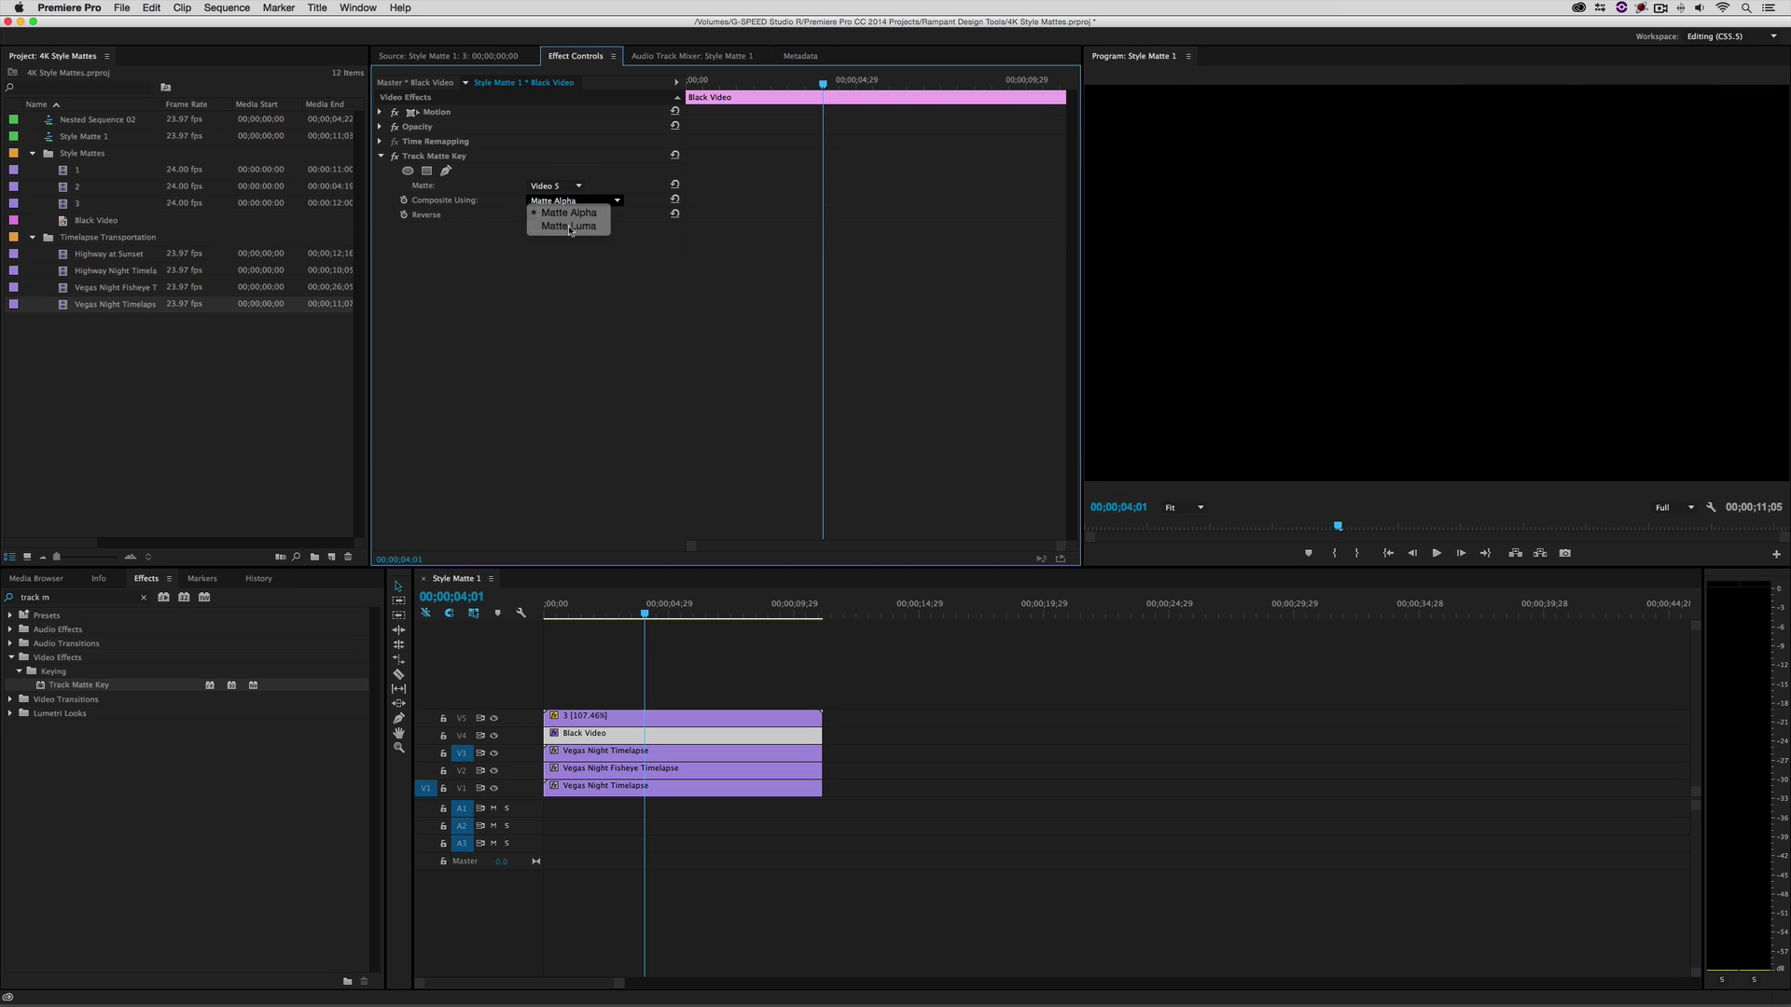
click(571, 230)
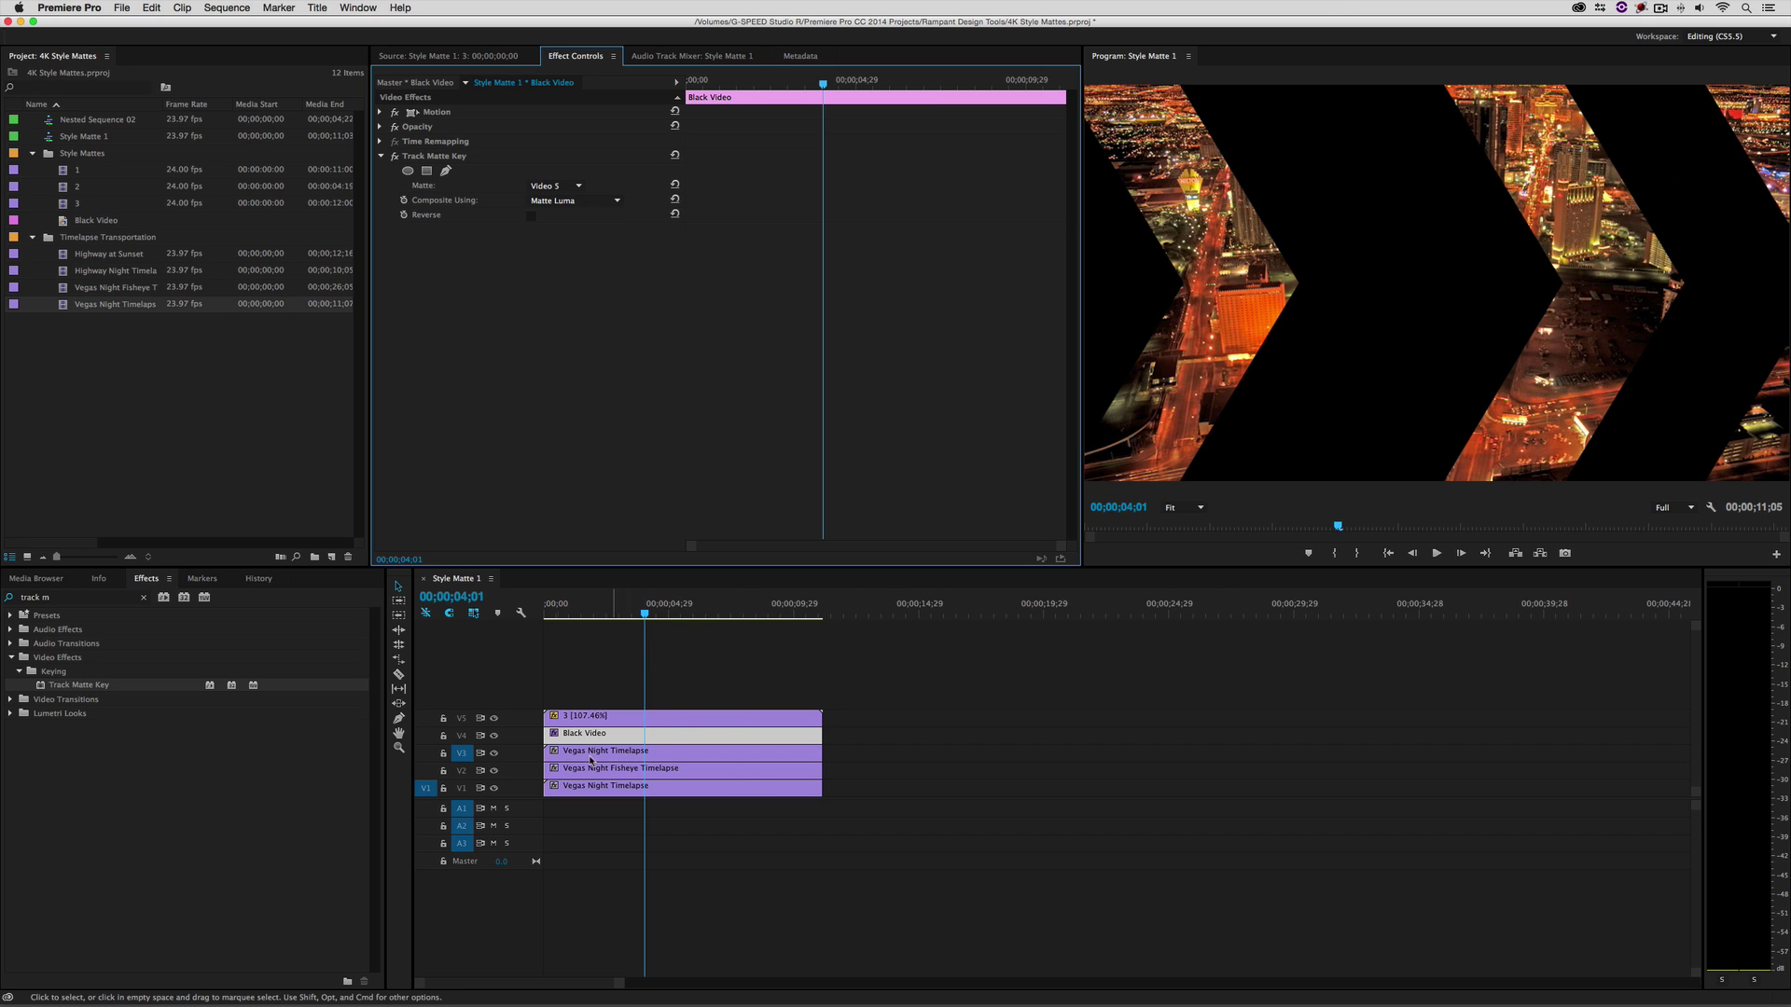
Toggle the visibility of tracks V3, V2 and V1 off and back on to check the footage on each layer.
click(495, 754)
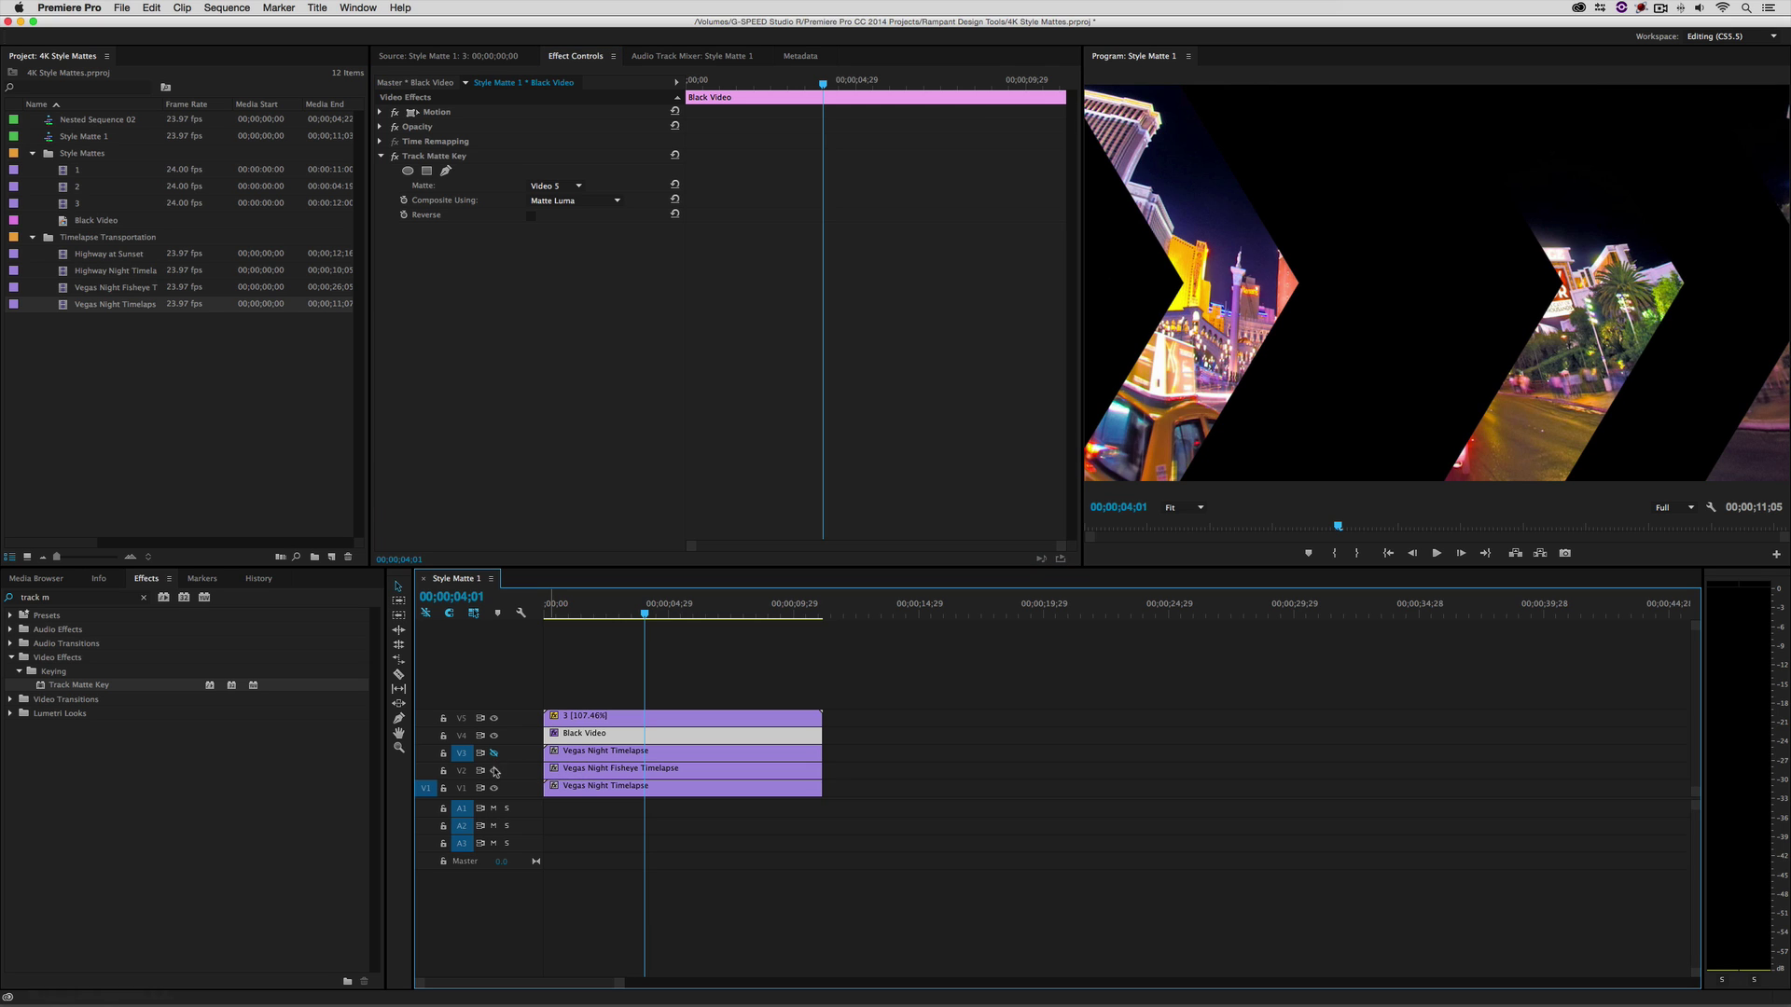
click(494, 770)
click(494, 789)
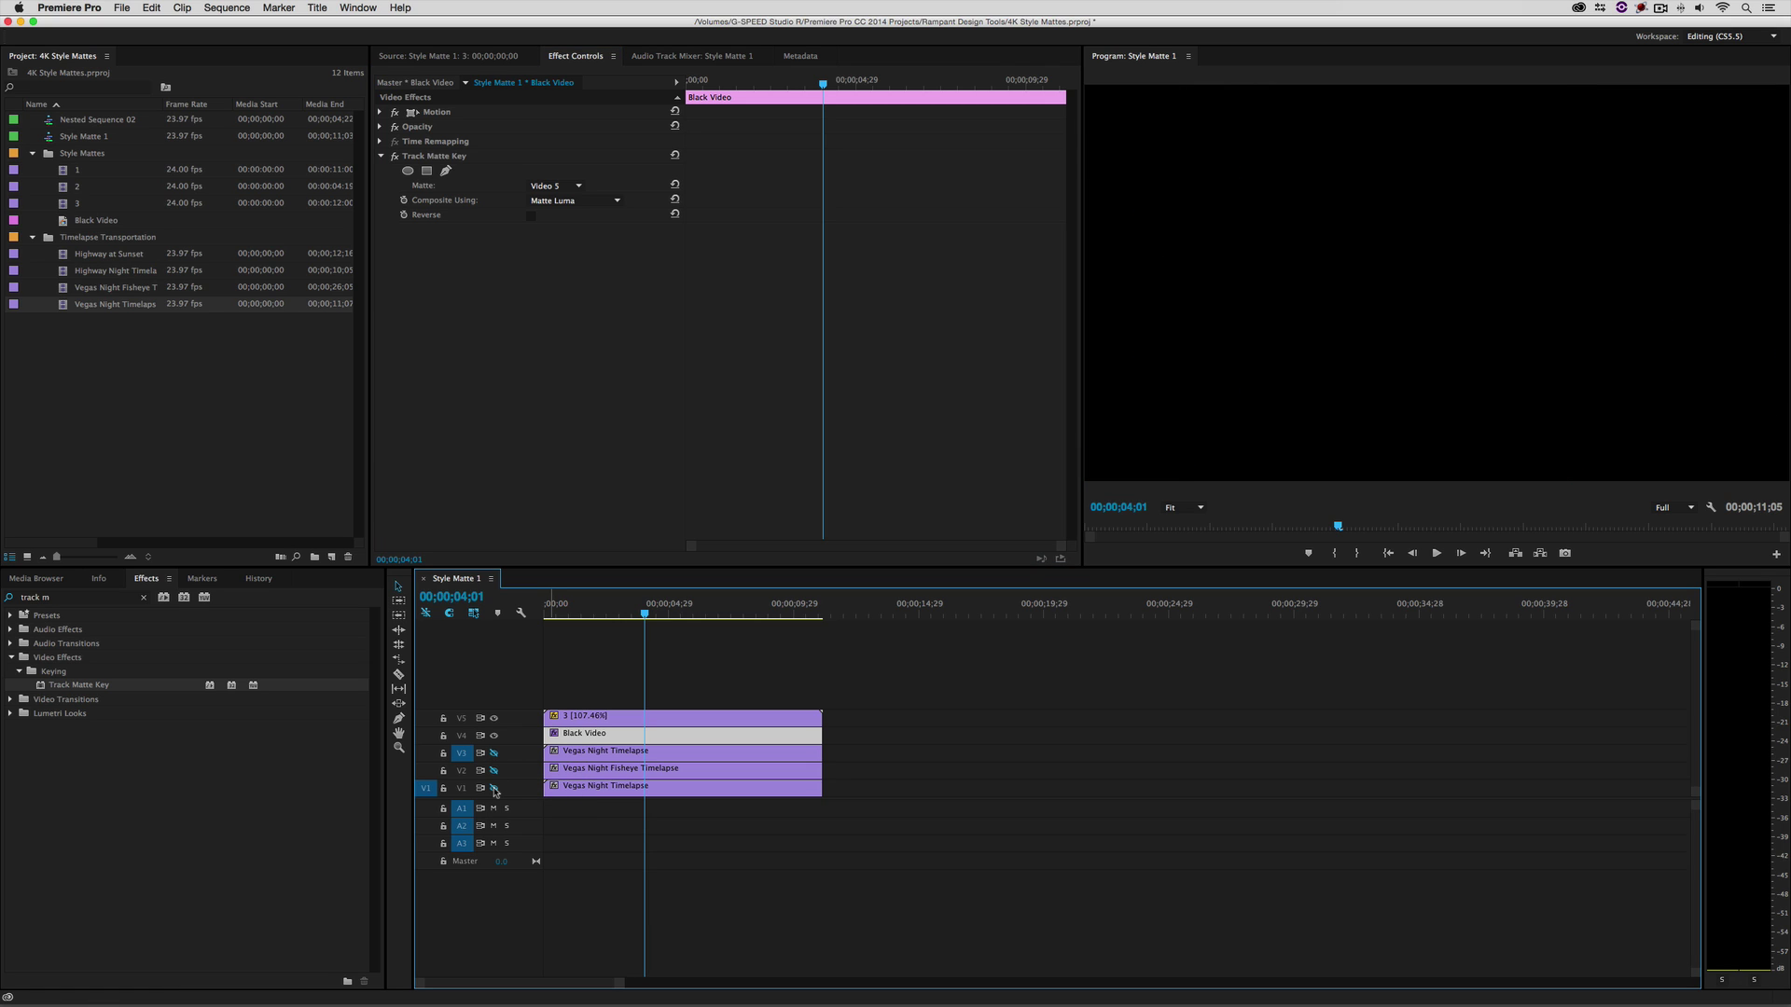
click(494, 770)
click(494, 789)
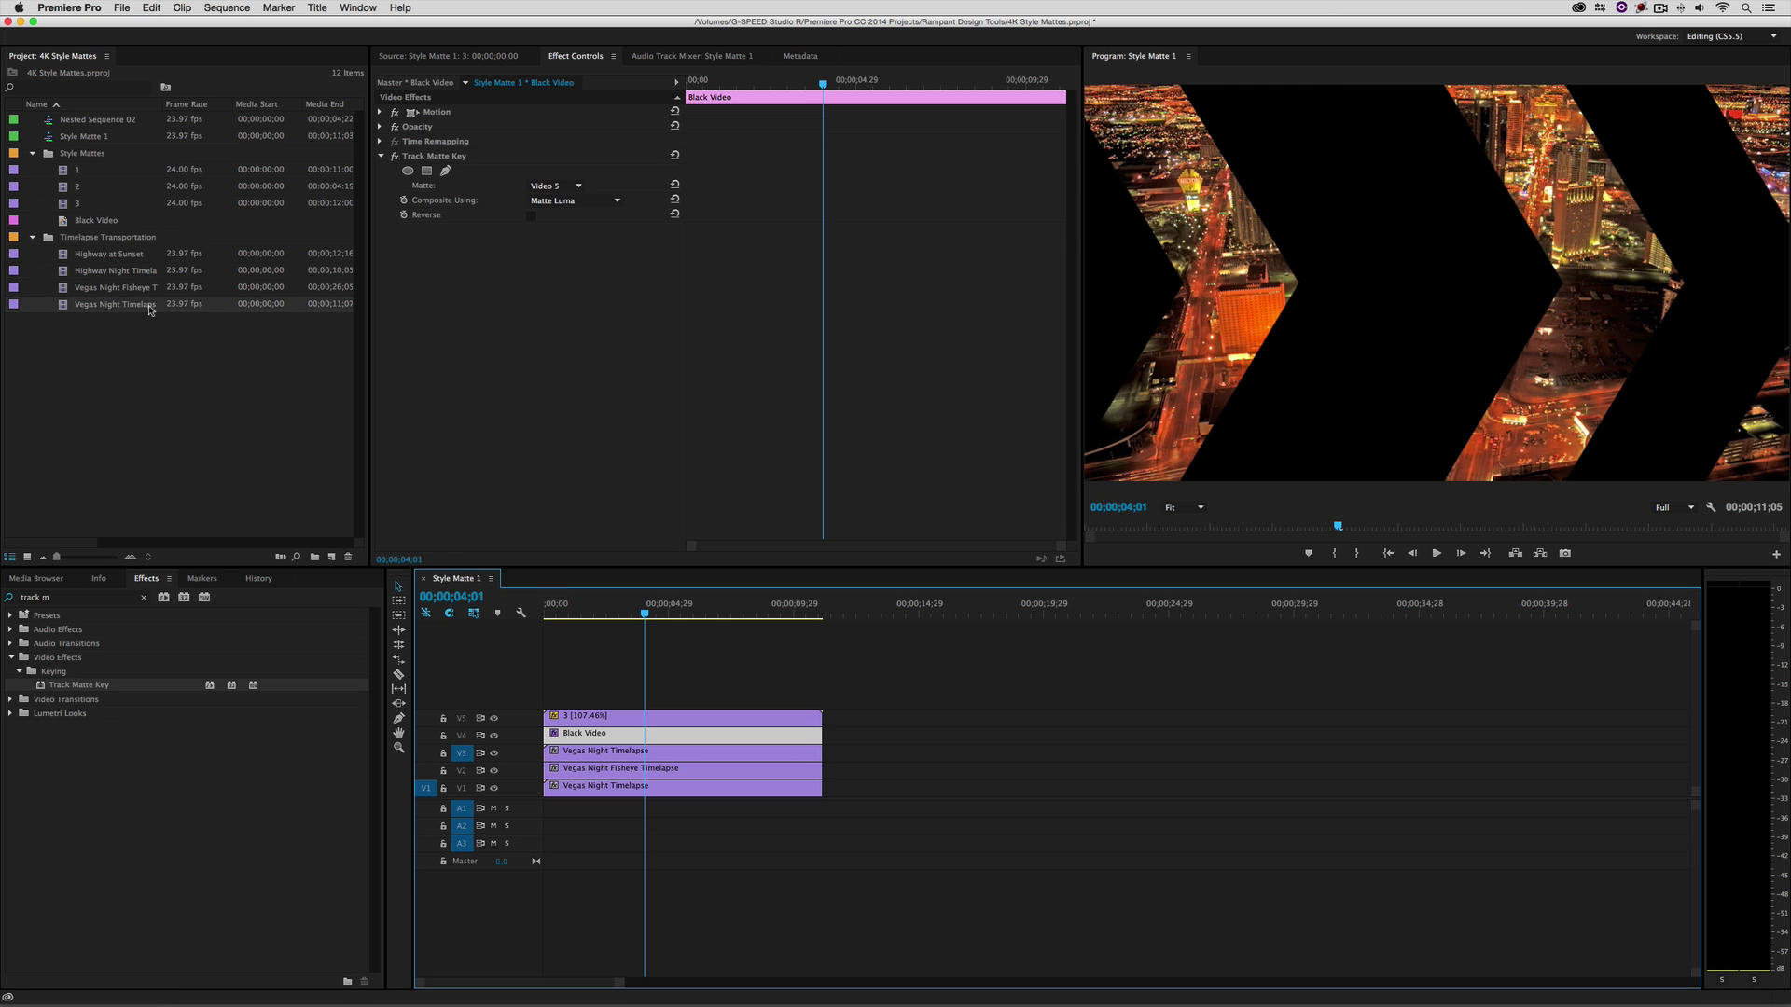
key(d)
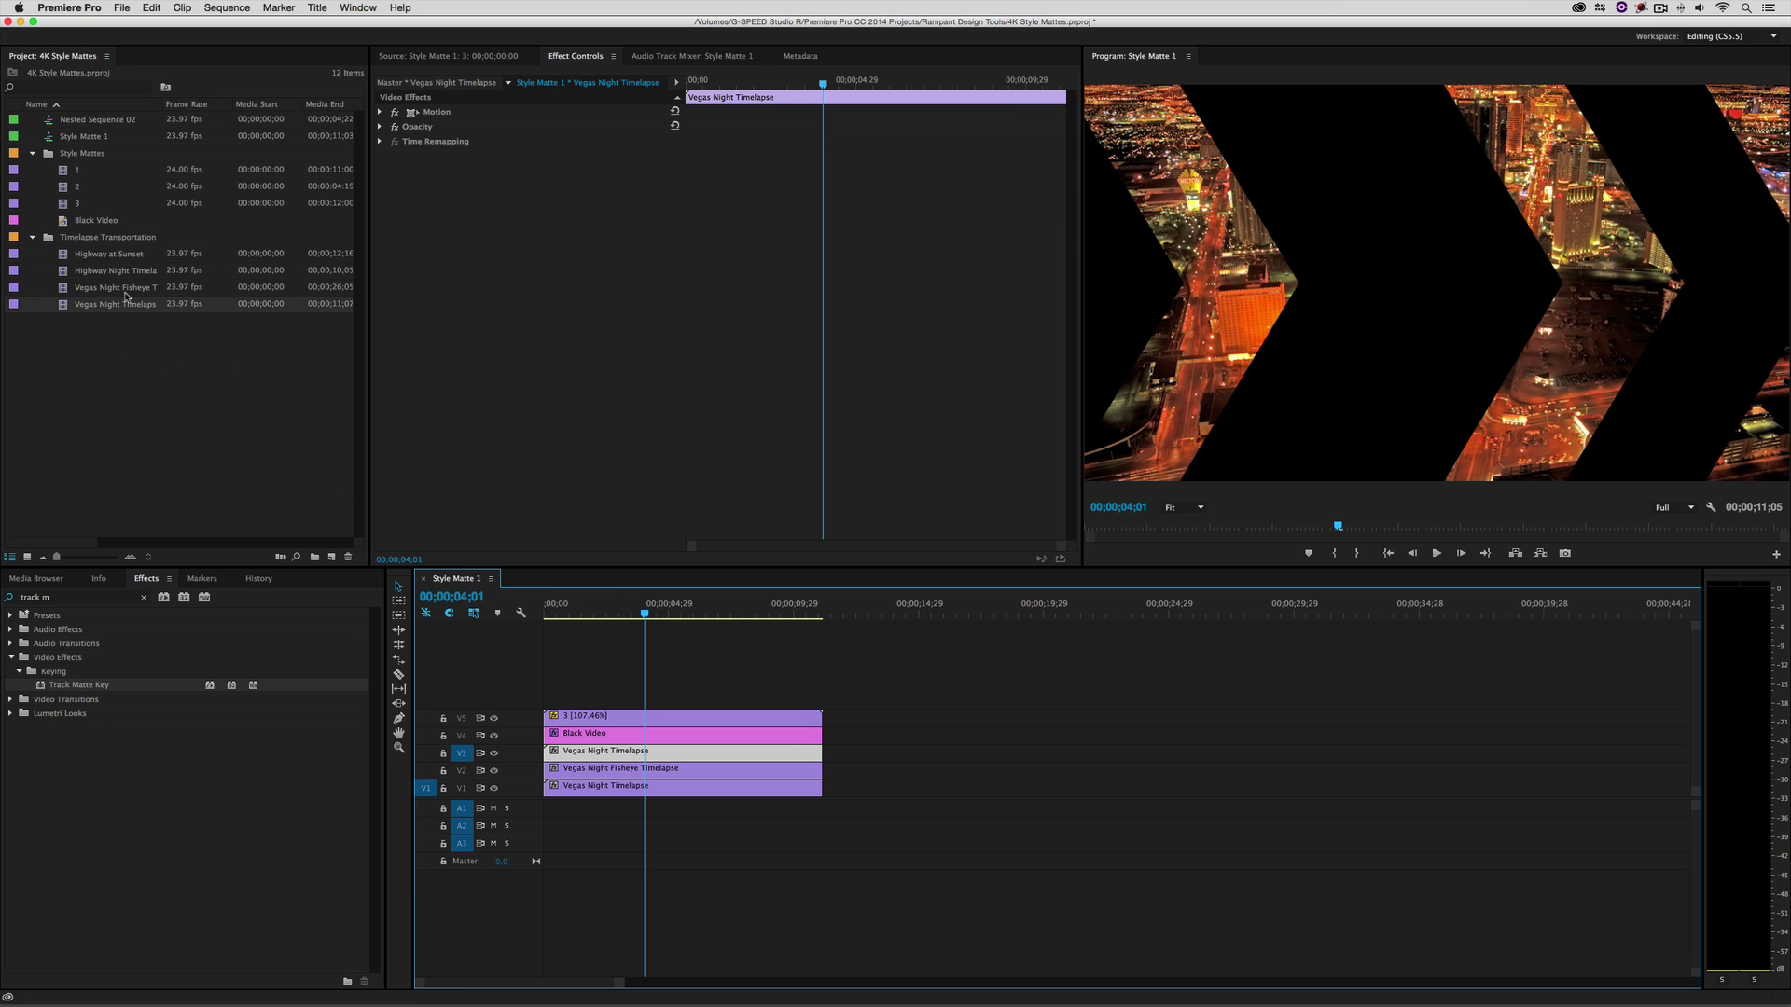
drag(66, 274, 632, 752)
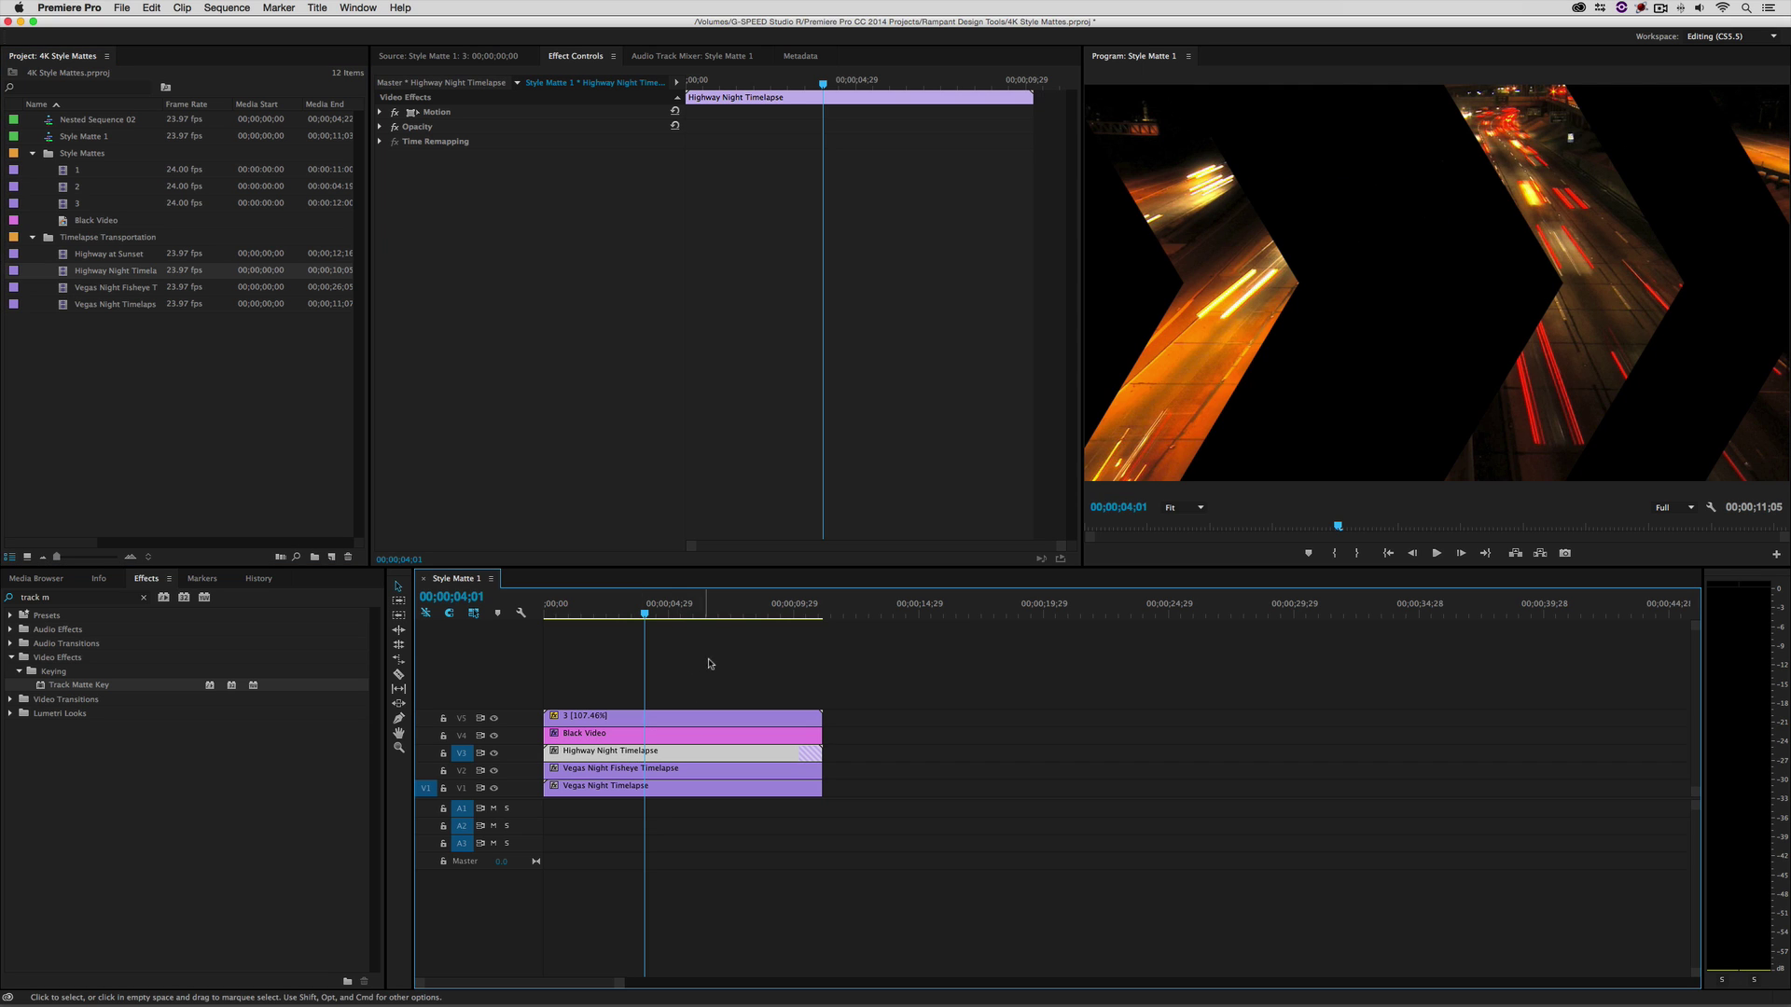
key(super+z)
Replace the Vegas Night Timelapse clip on V3 with Highway at Sunset.
click(101, 259)
drag(515, 529, 627, 751)
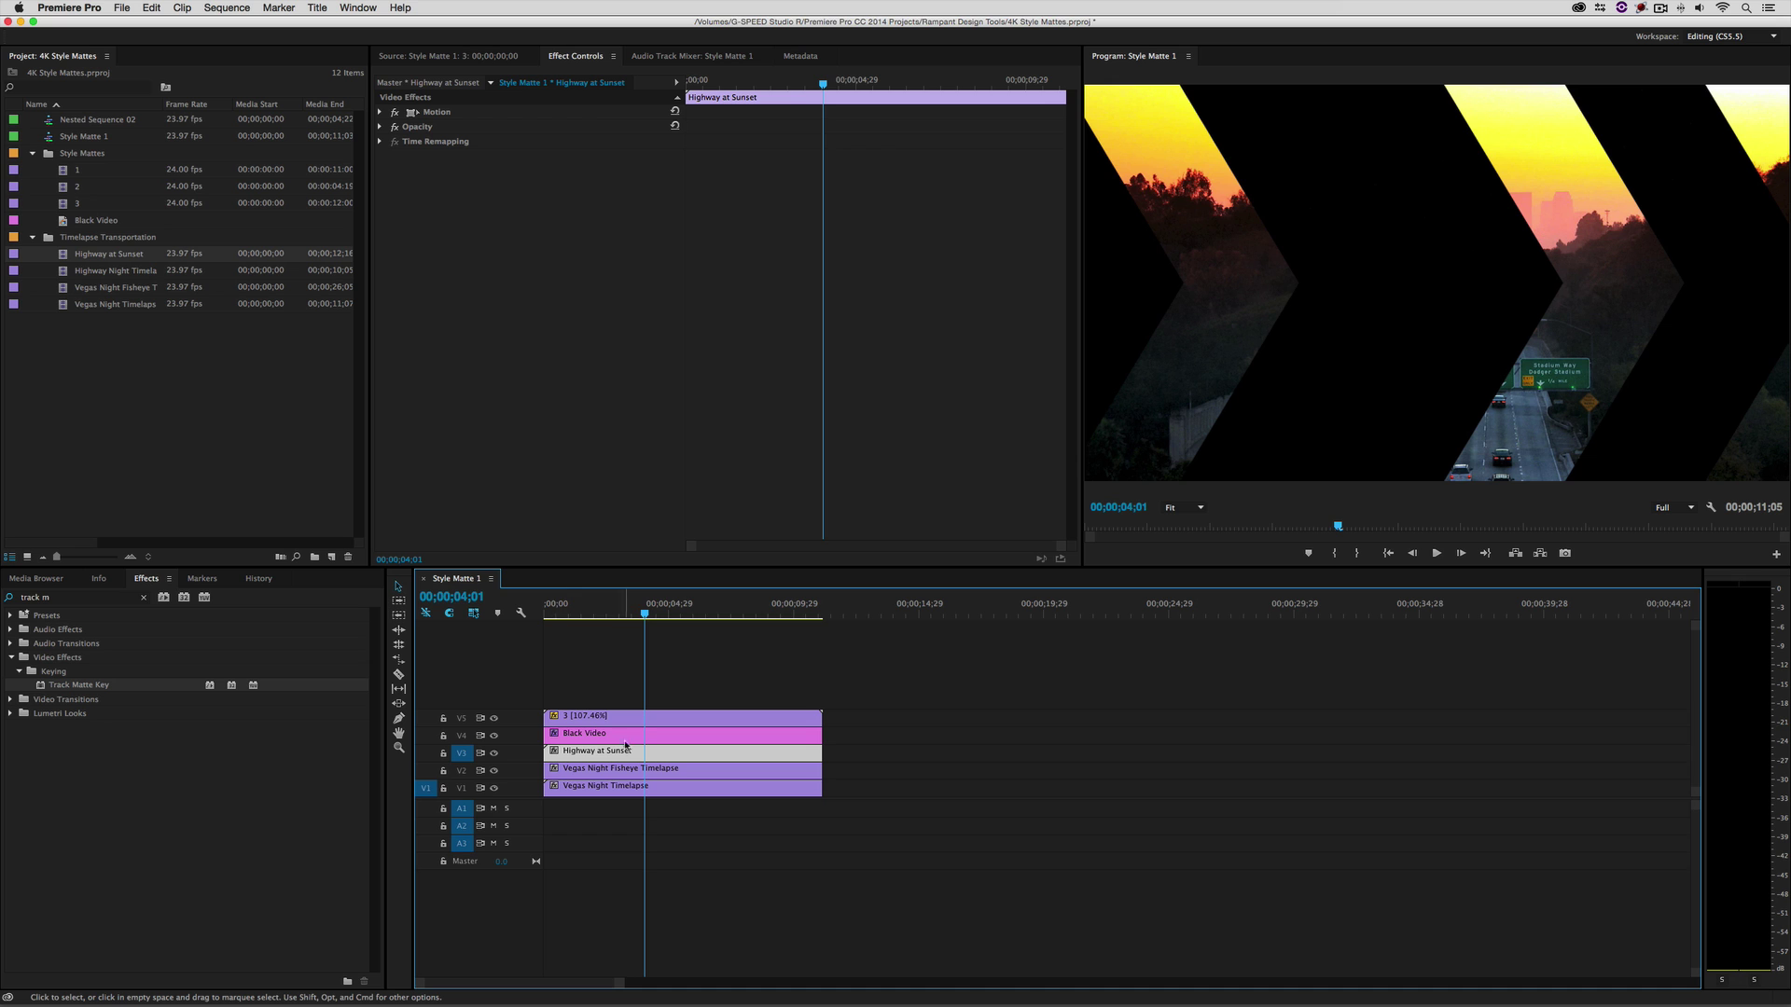
drag(659, 613, 667, 678)
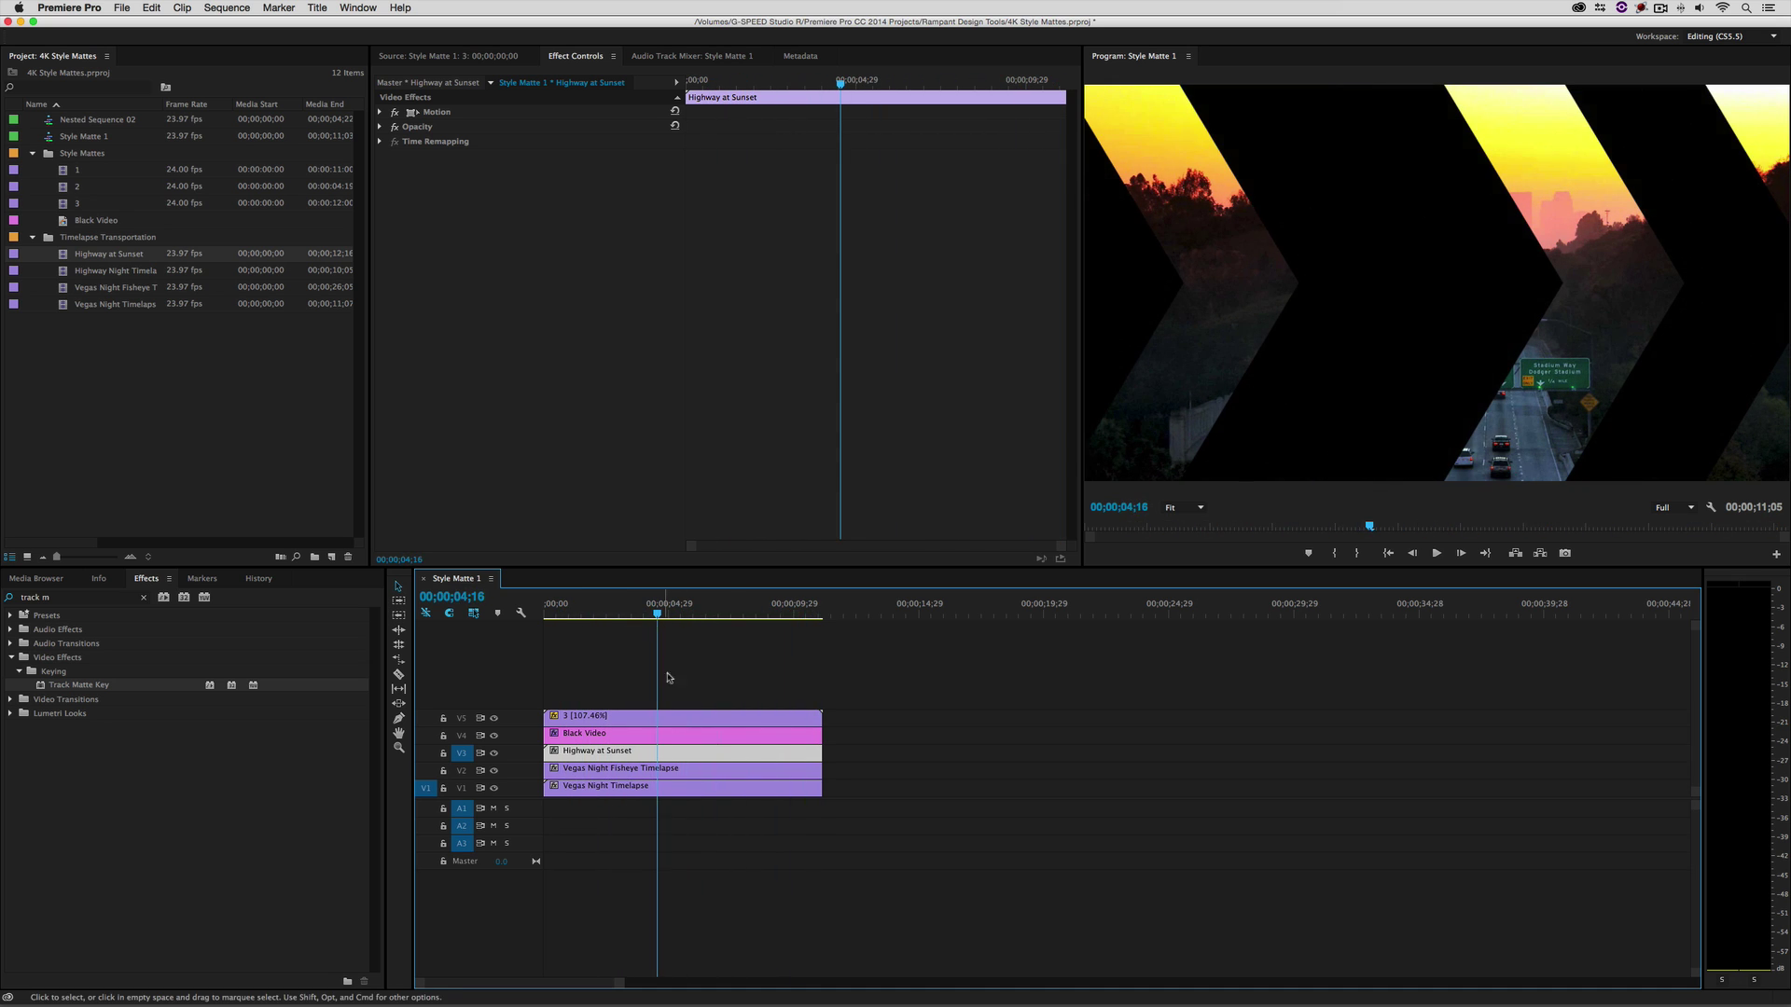
Reverse the Track Matte Key on Black Video and expand the clip's Motion settings.
click(638, 739)
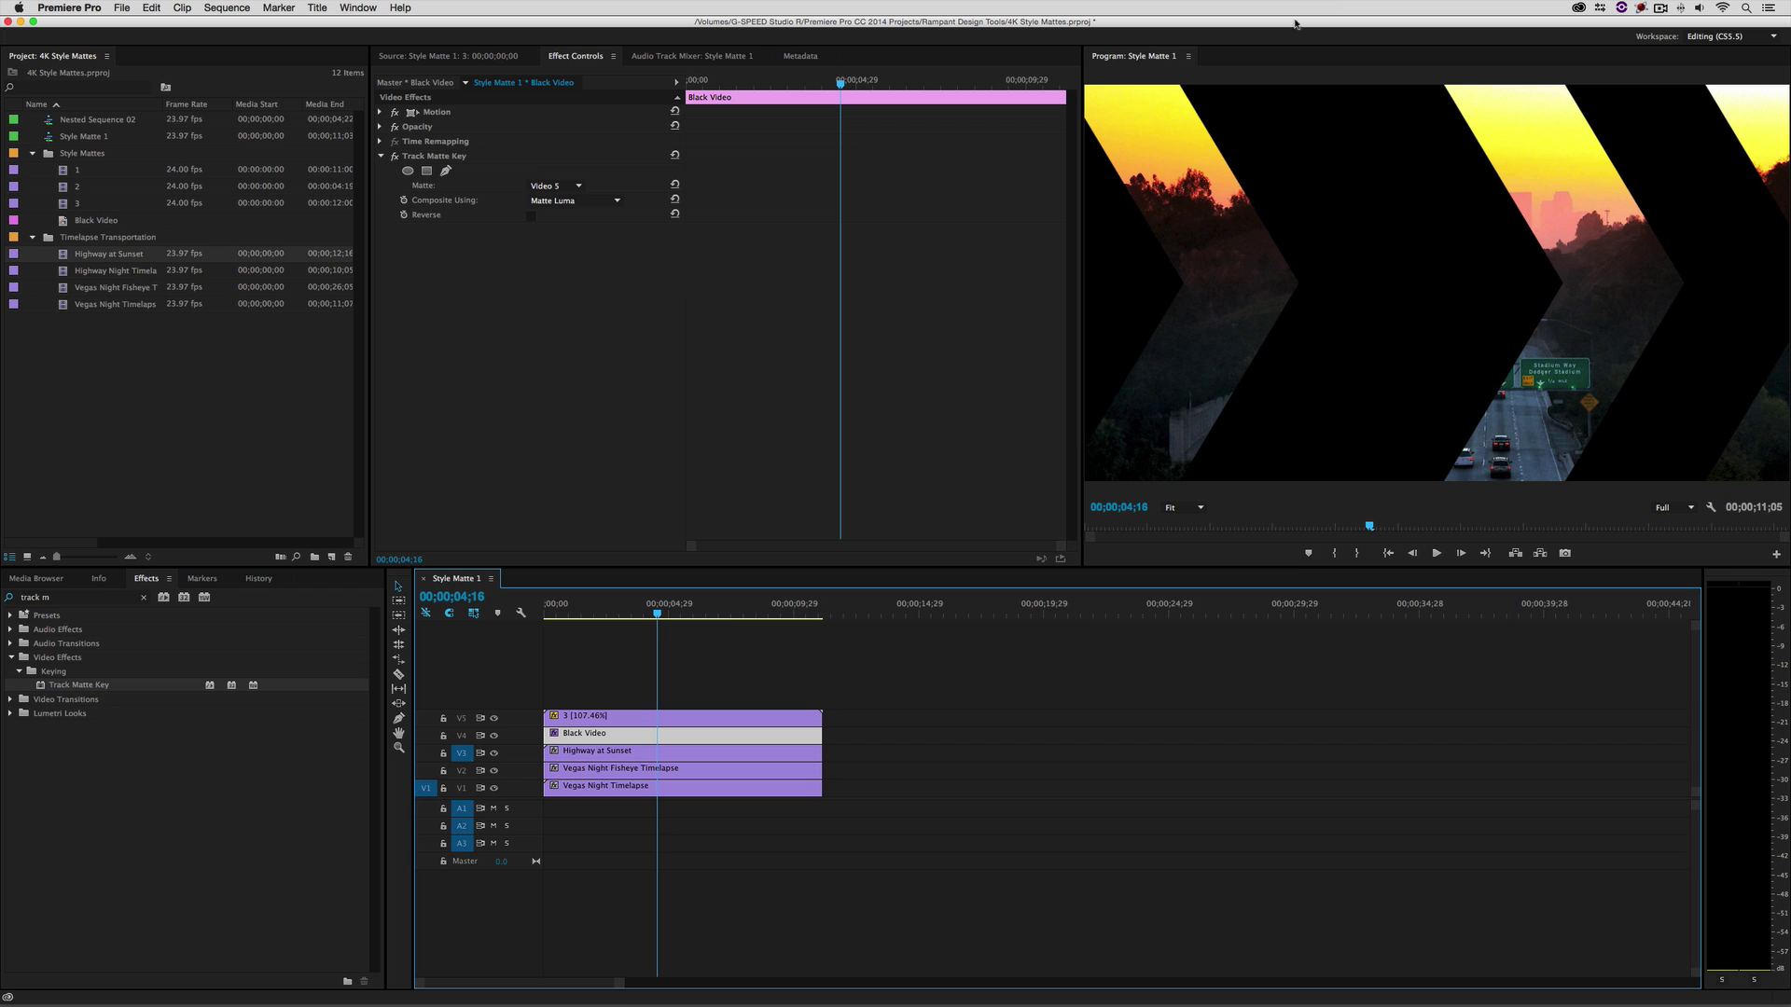
click(531, 215)
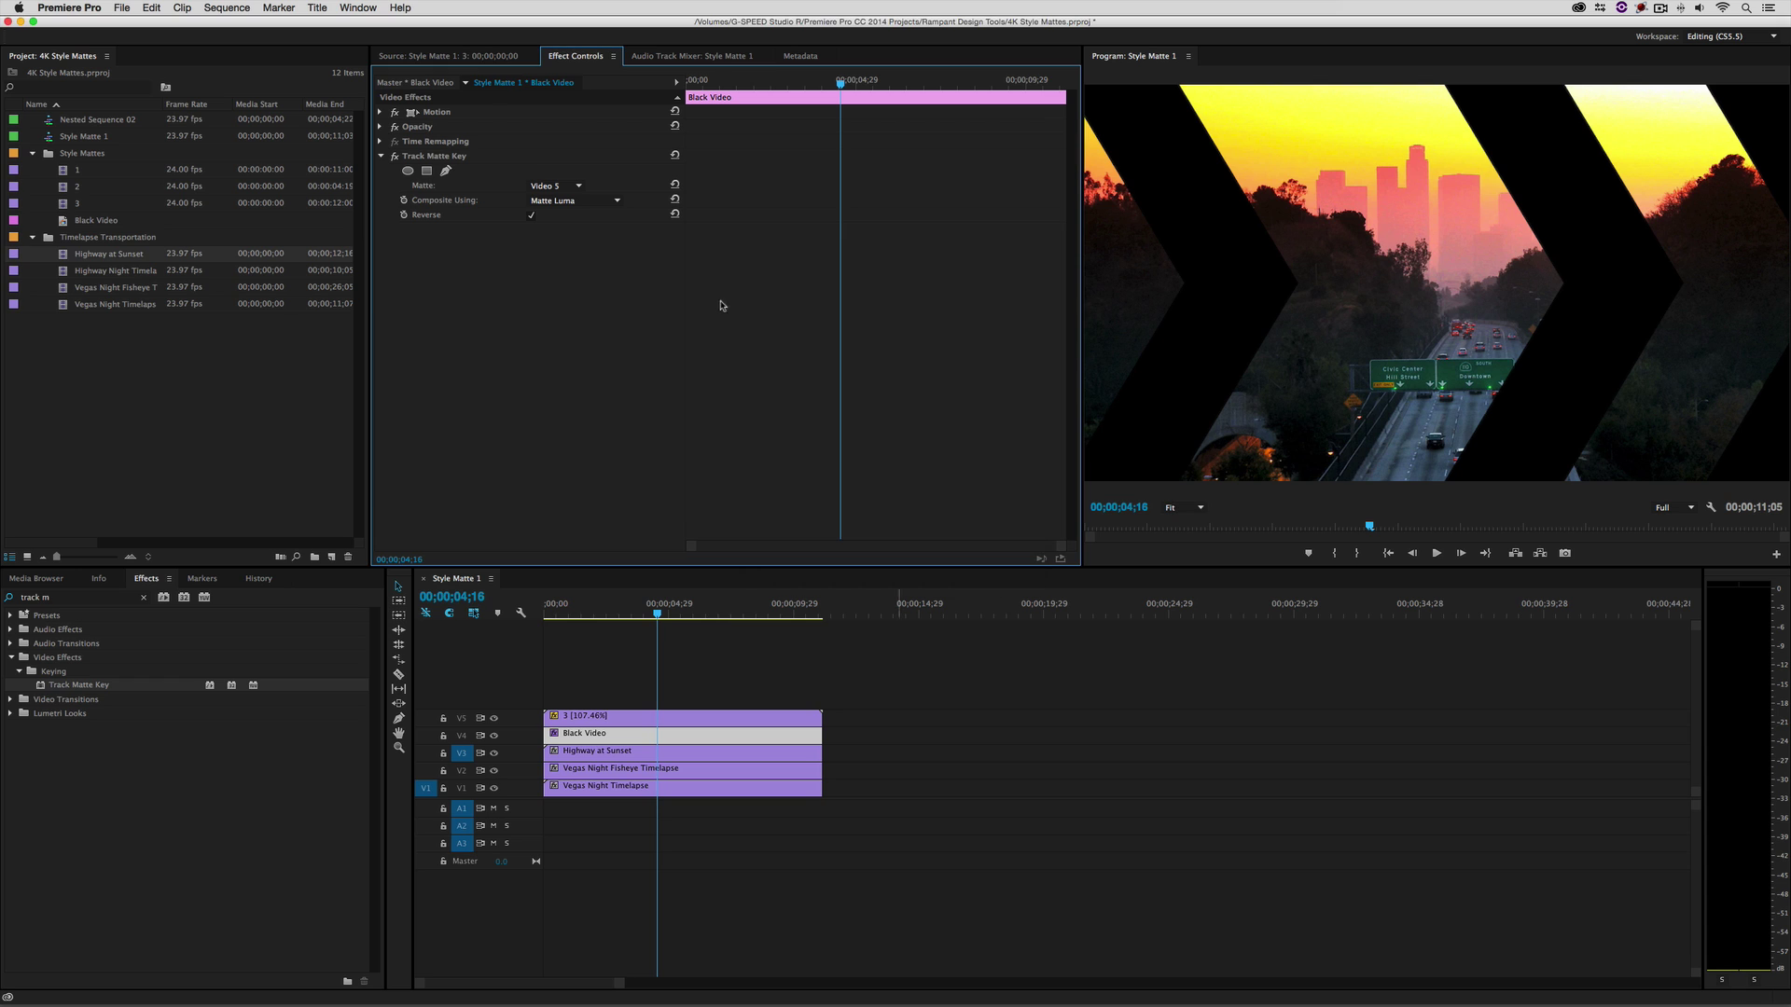
click(380, 112)
mouse_move(541, 127)
mouse_down()
mouse_move(504, 128)
mouse_move(533, 127)
mouse_up()
Shift Highway at Sunset left to a horizontal position of 336 so the skyline sits in the middle chevron.
click(653, 750)
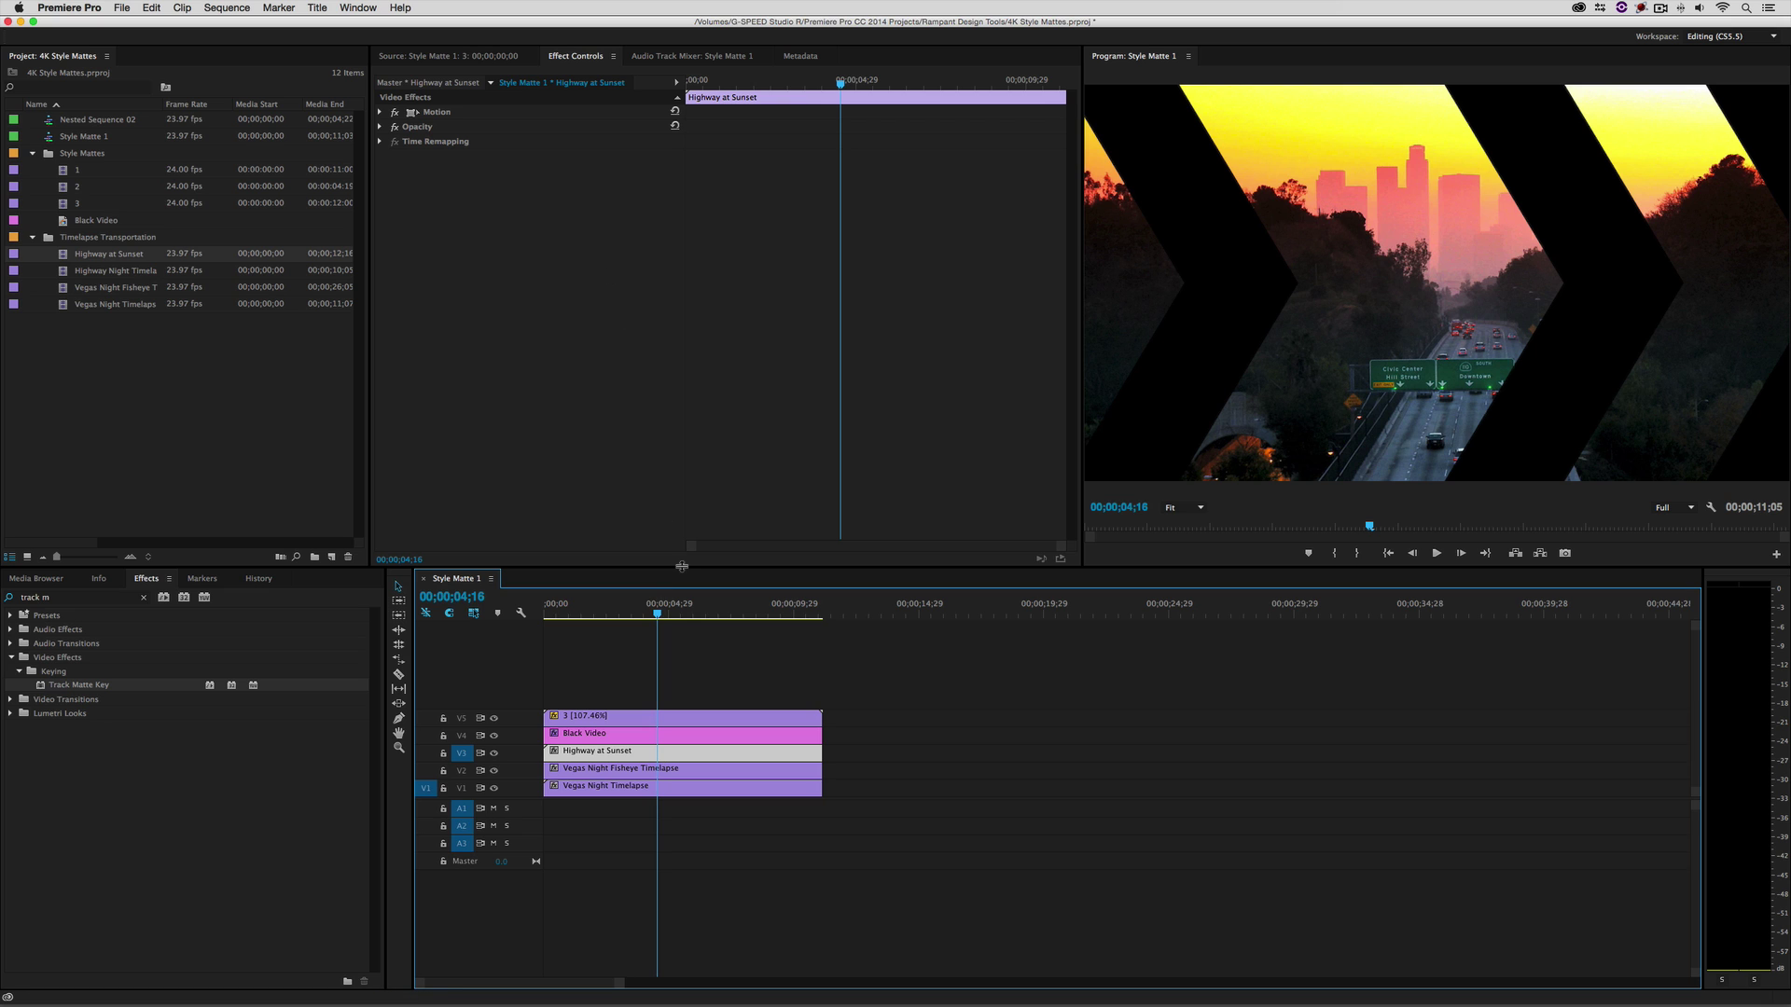
click(381, 112)
drag(528, 127, 393, 128)
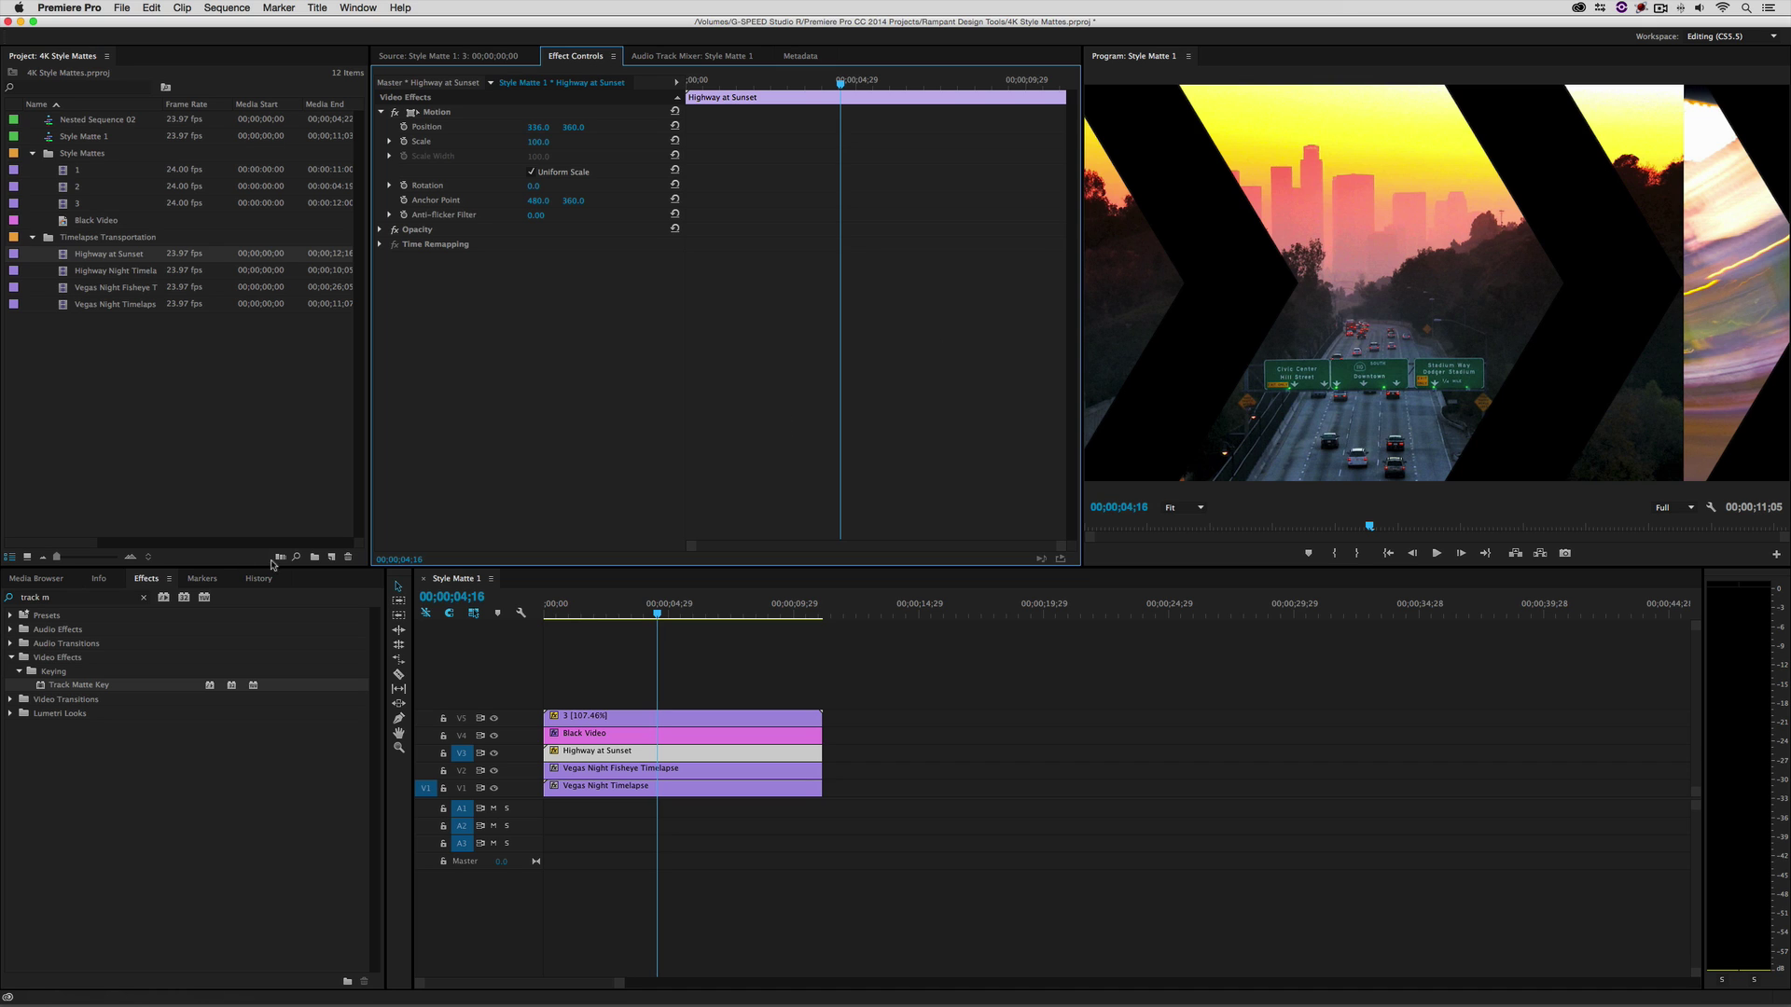
Clear the effects search, find the Keying effects, and apply the Eight-Point Garbage Matte to Highway at Sunset.
click(20, 675)
click(144, 598)
click(11, 658)
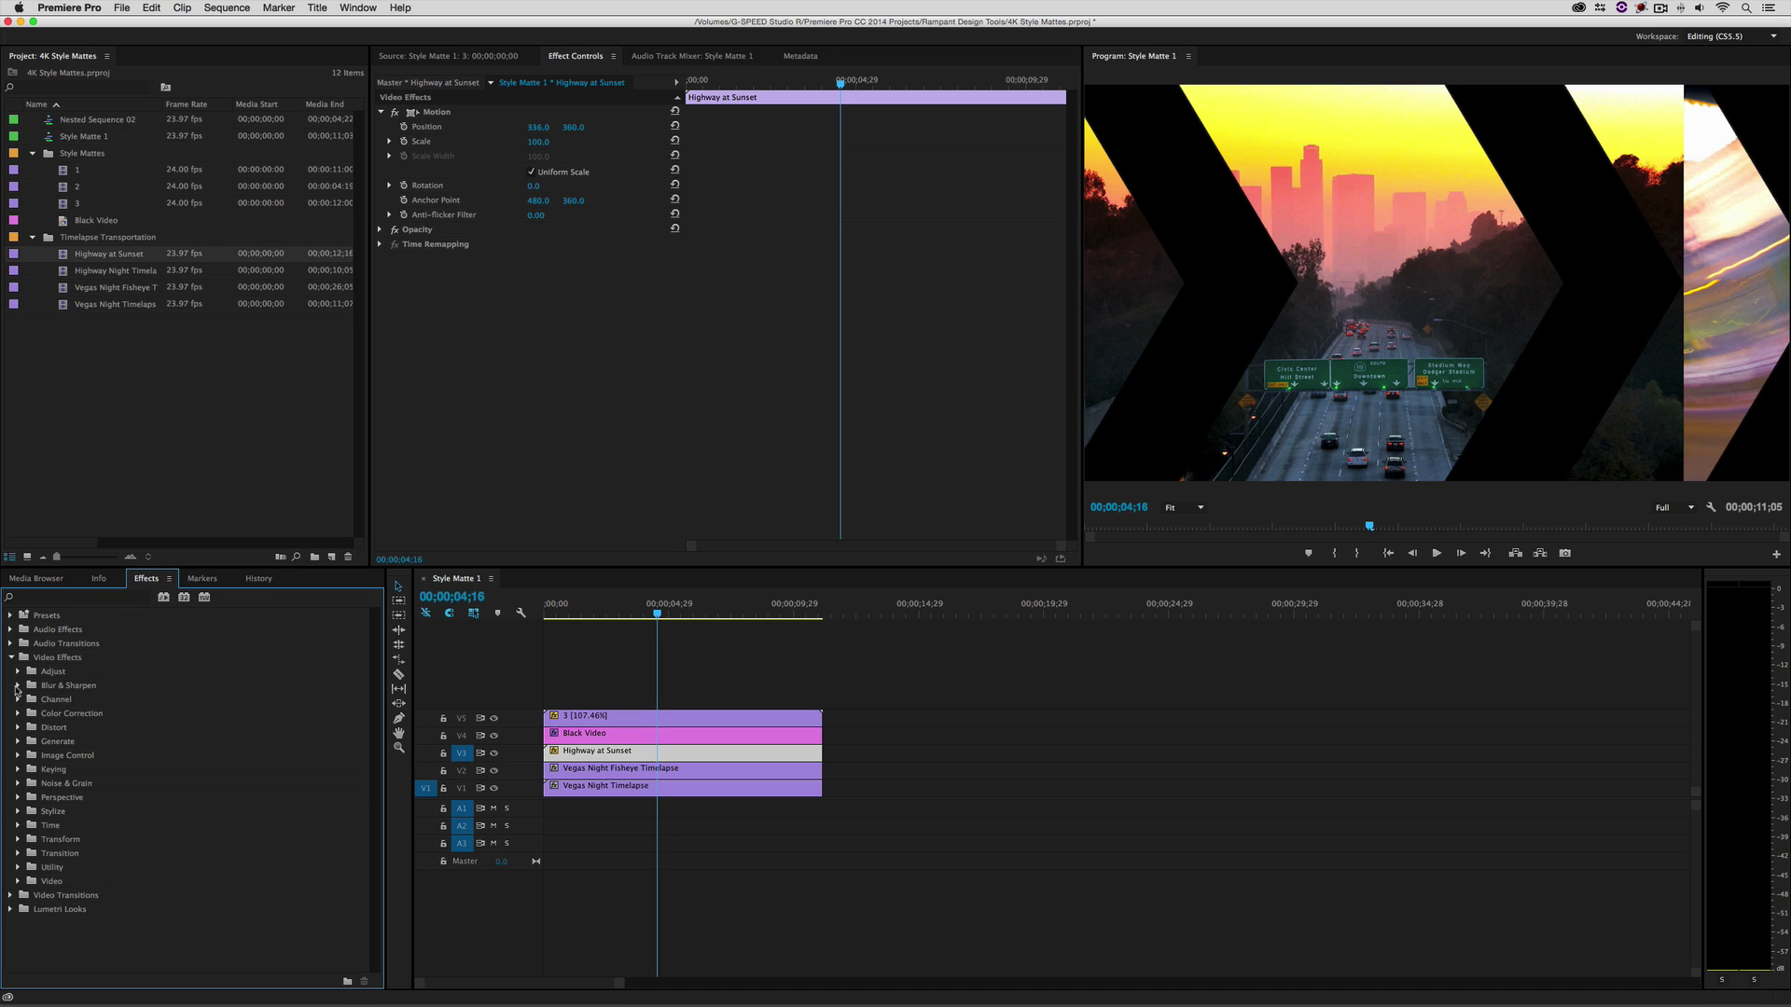
click(18, 770)
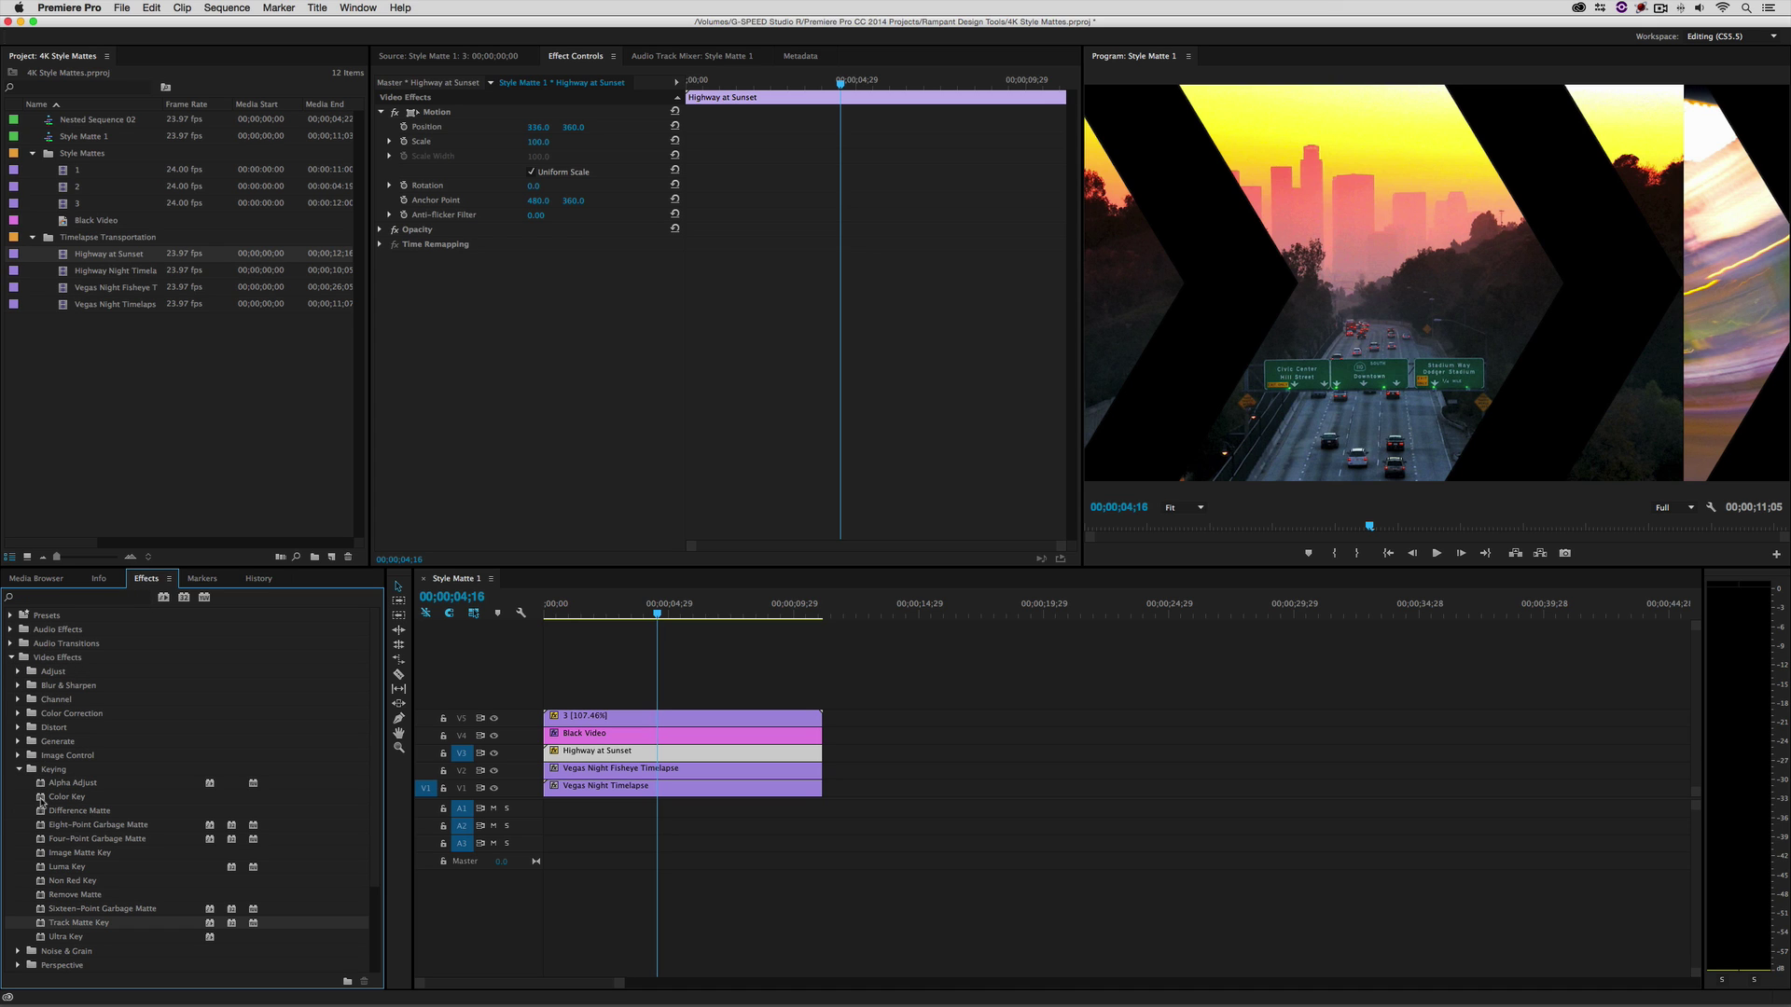
drag(41, 826, 687, 755)
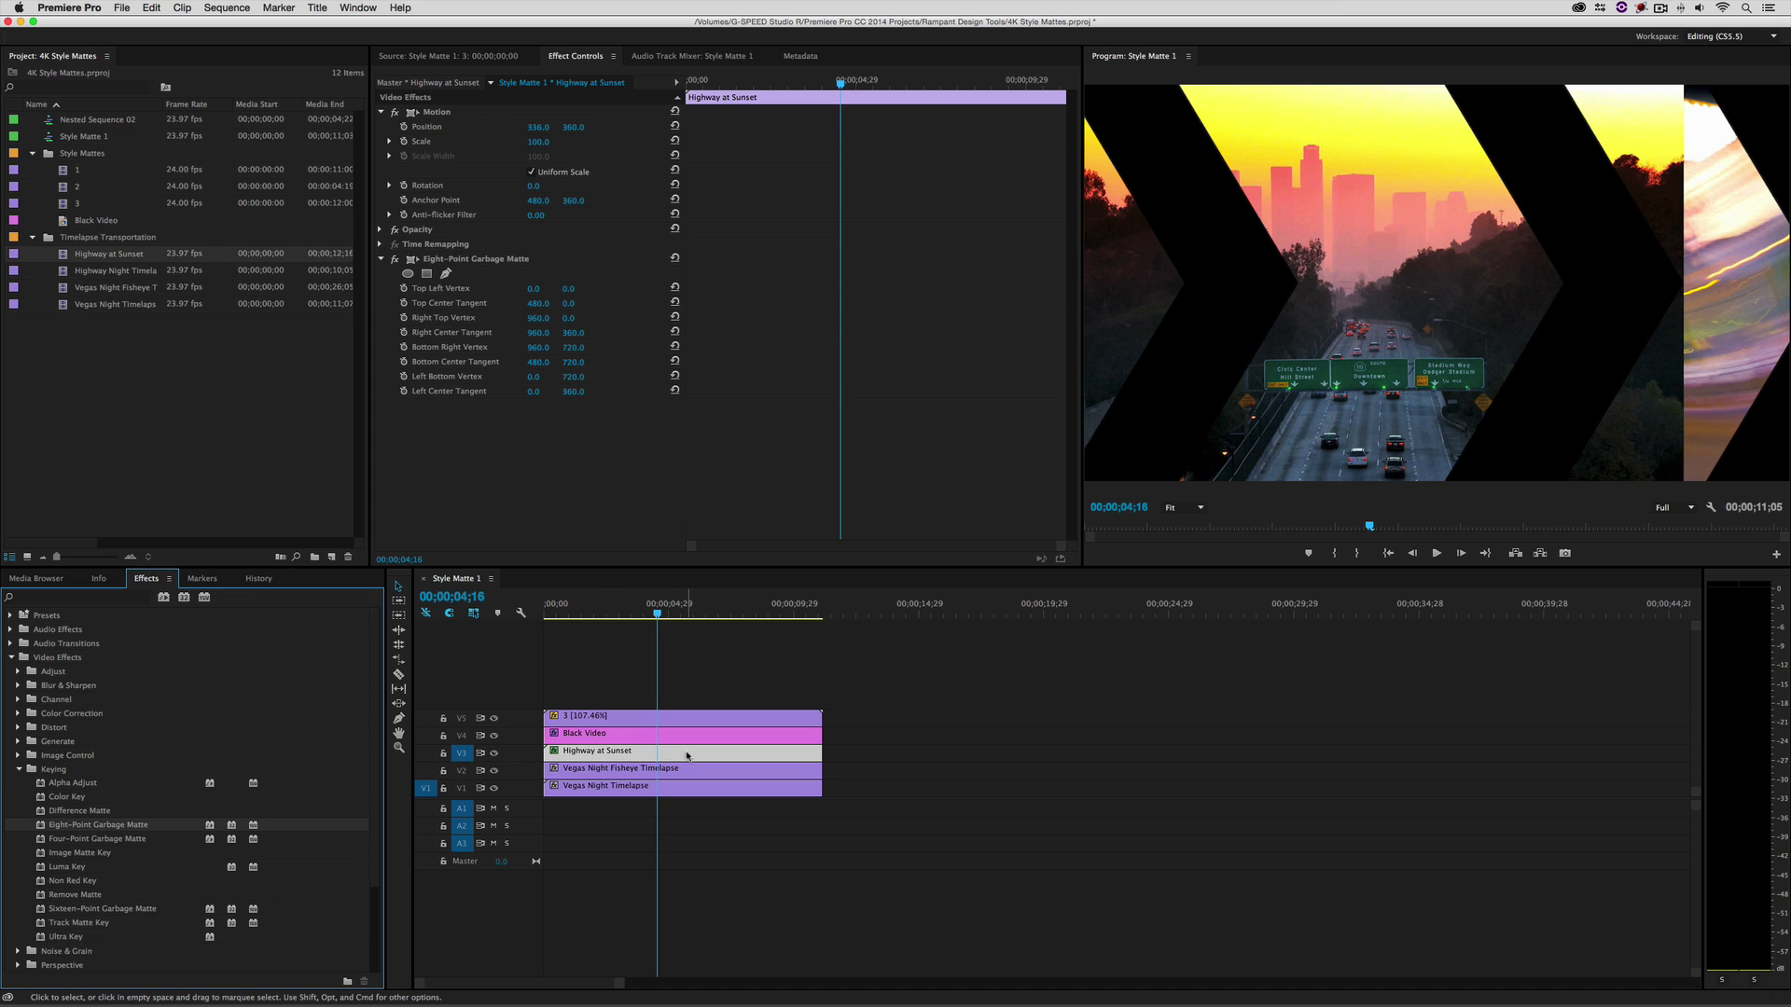
Move the garbage matte's left points into the black band left of the middle chevron and its bottom centre point below the frame.
click(440, 260)
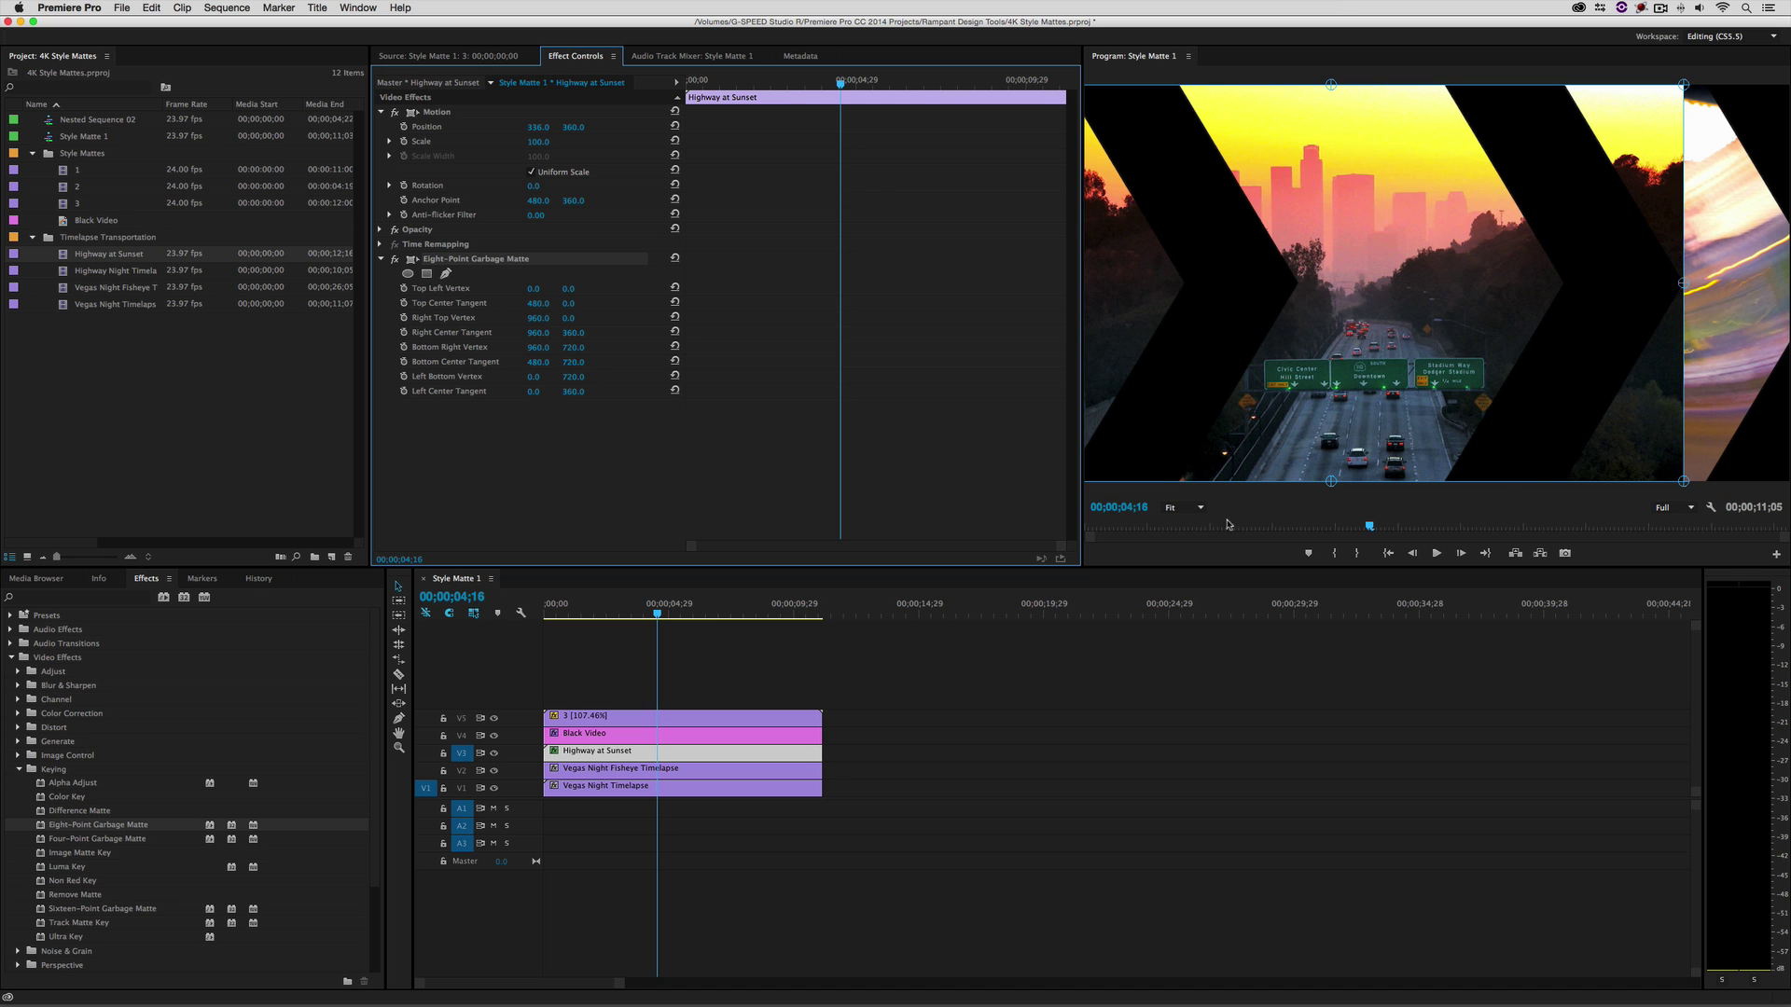
click(1182, 507)
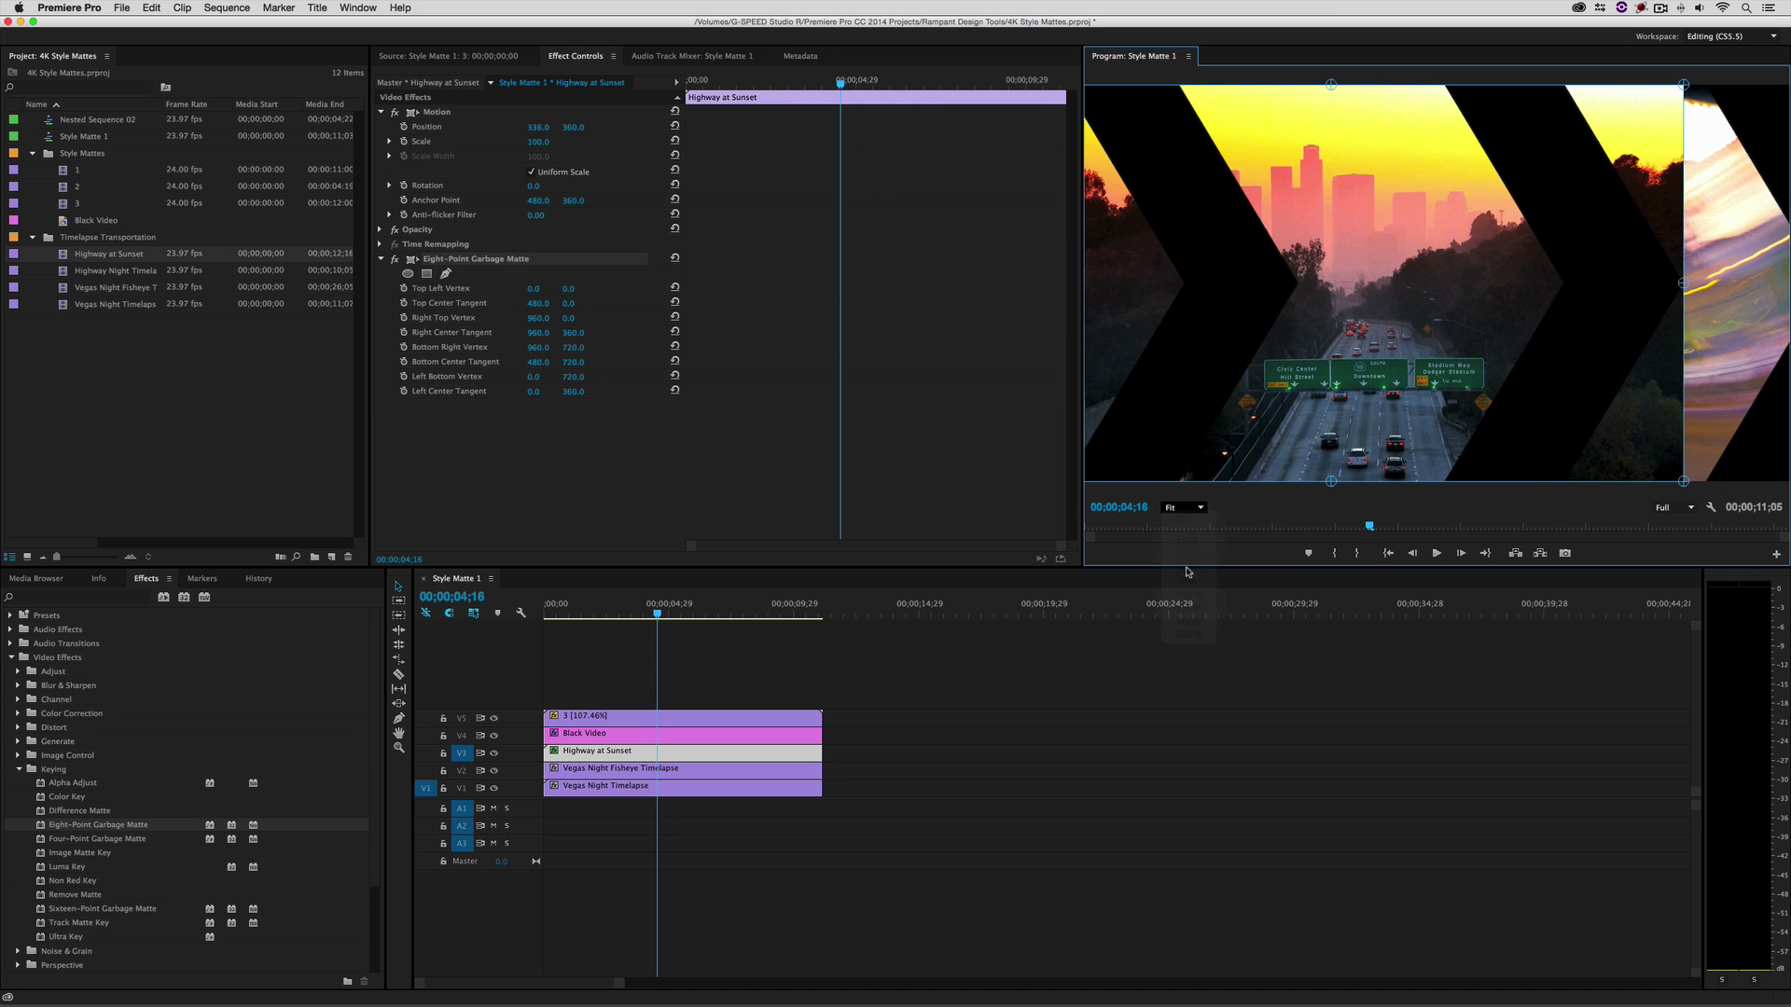
click(1186, 571)
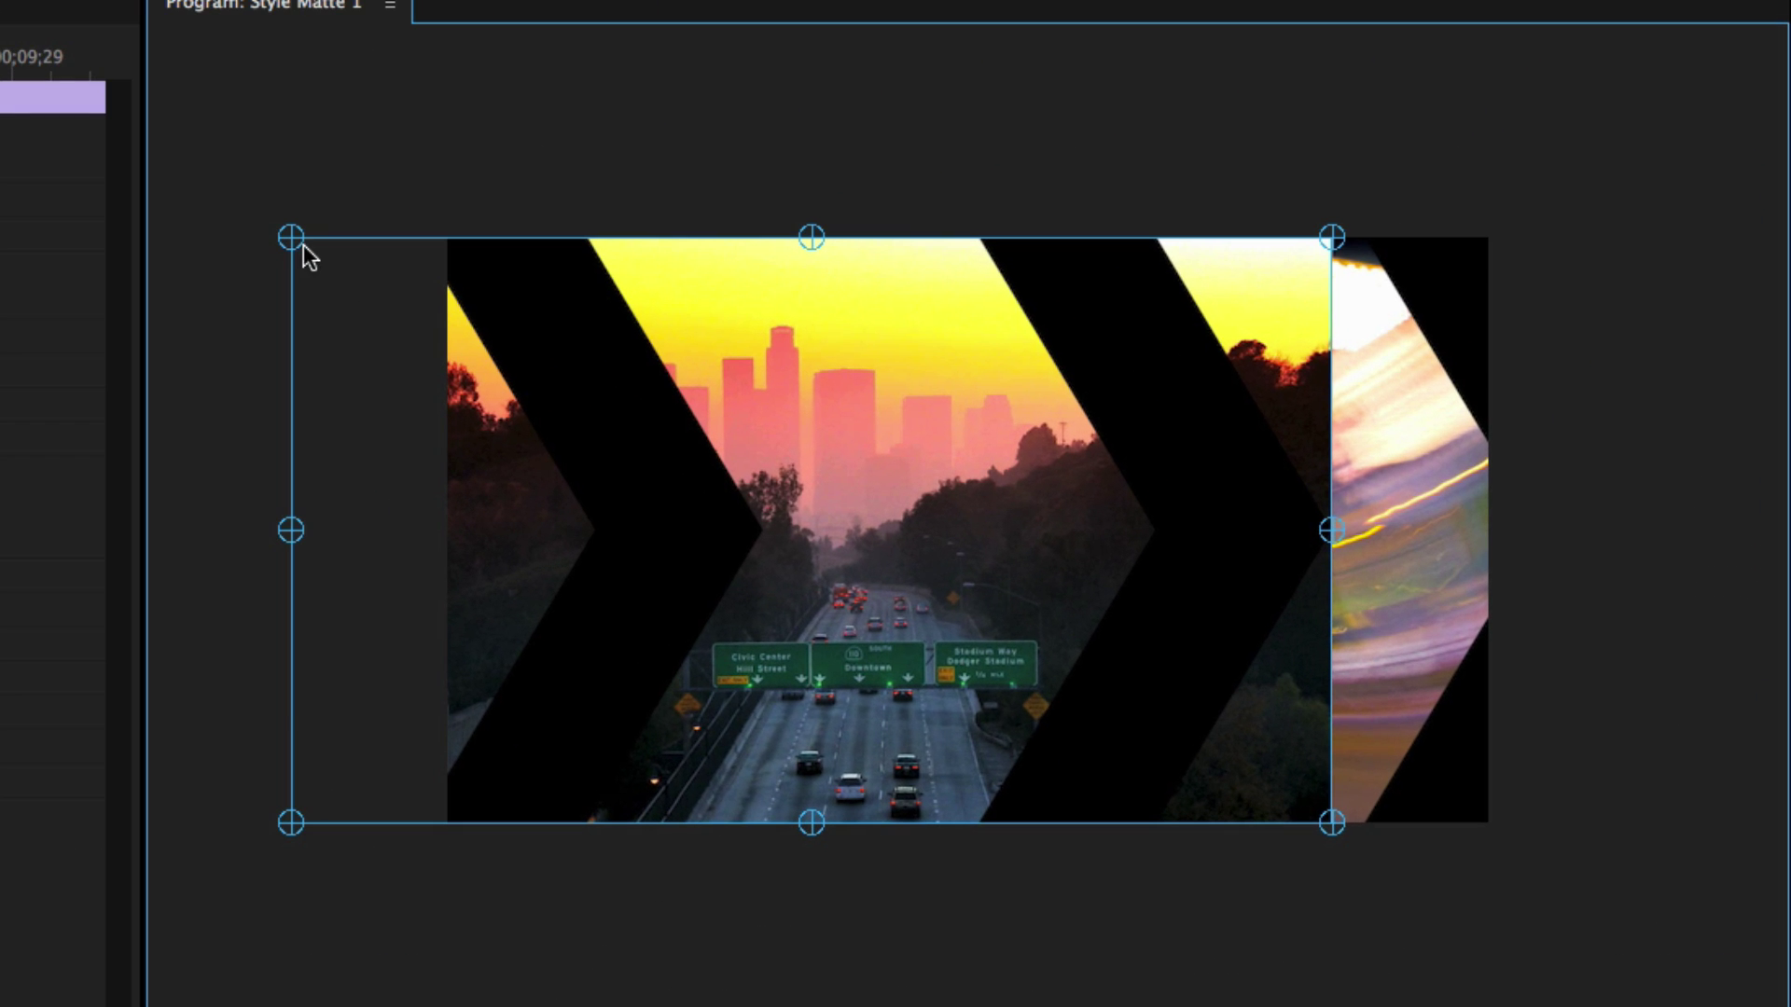
drag(295, 239, 497, 222)
drag(296, 552, 621, 467)
drag(317, 825, 543, 861)
drag(806, 828, 818, 856)
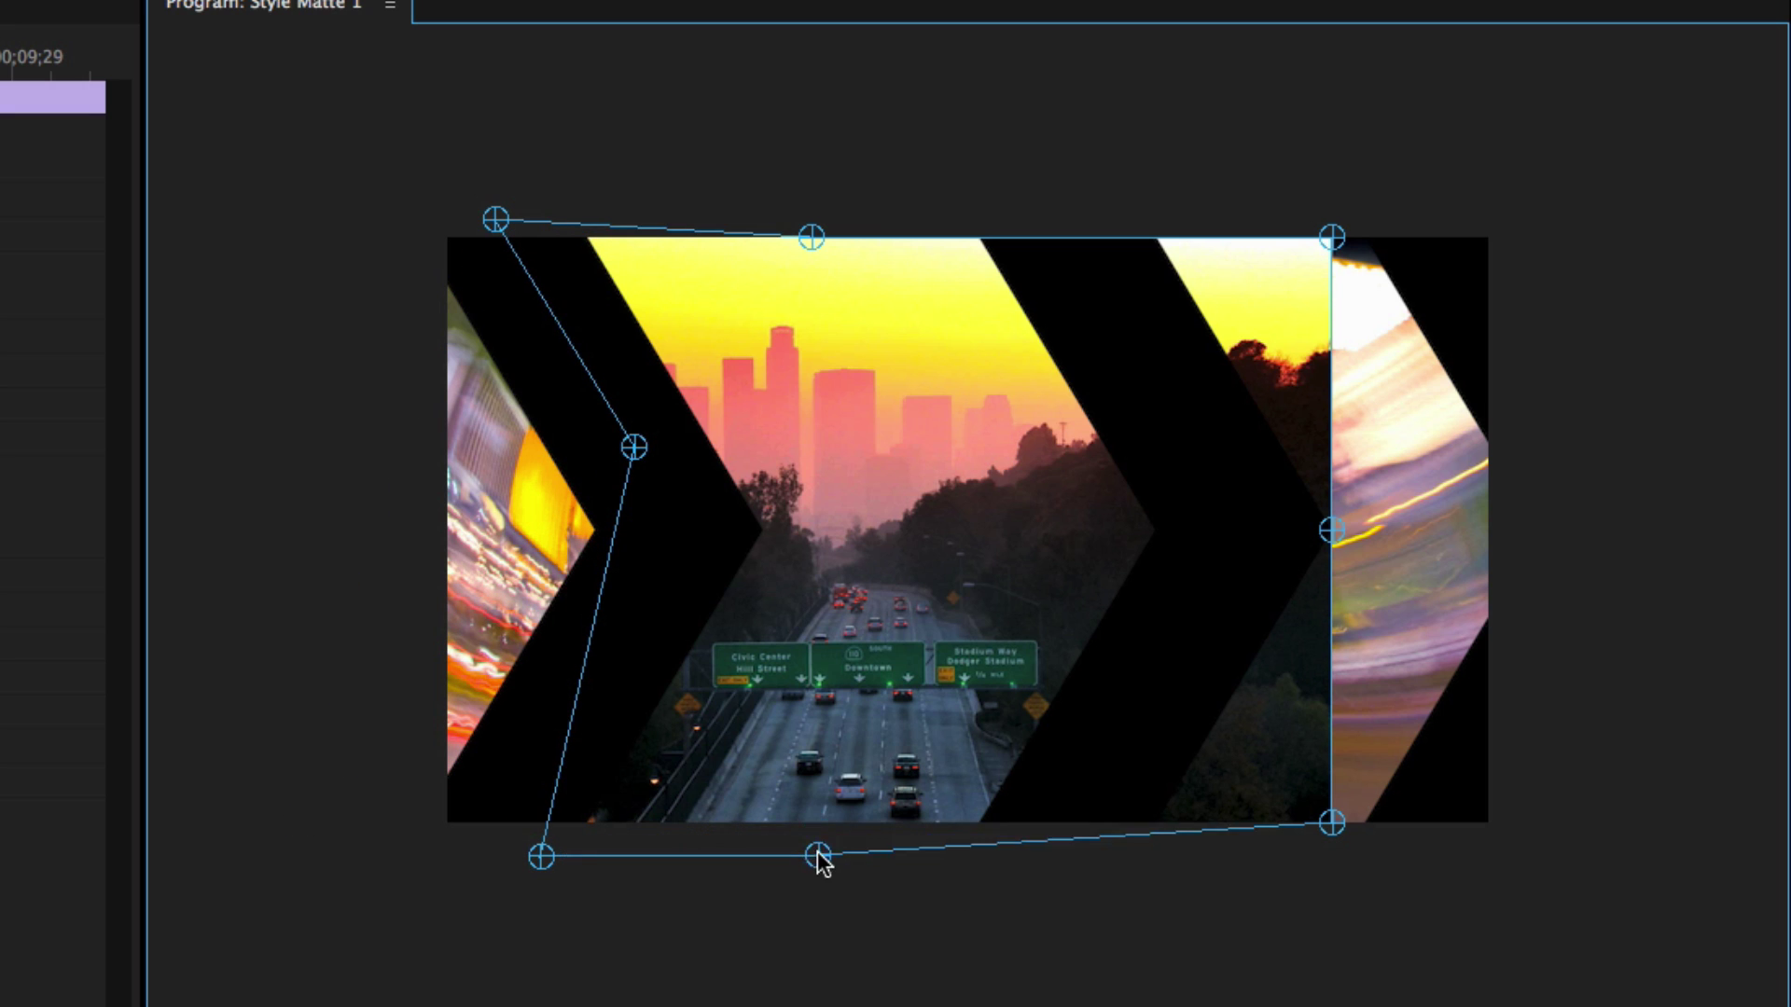
Move the garbage matte's right points into the black band right of the middle chevron, and raise the top centre point above the frame.
drag(1331, 828, 1033, 852)
drag(1287, 550, 1217, 561)
drag(1334, 239, 1055, 199)
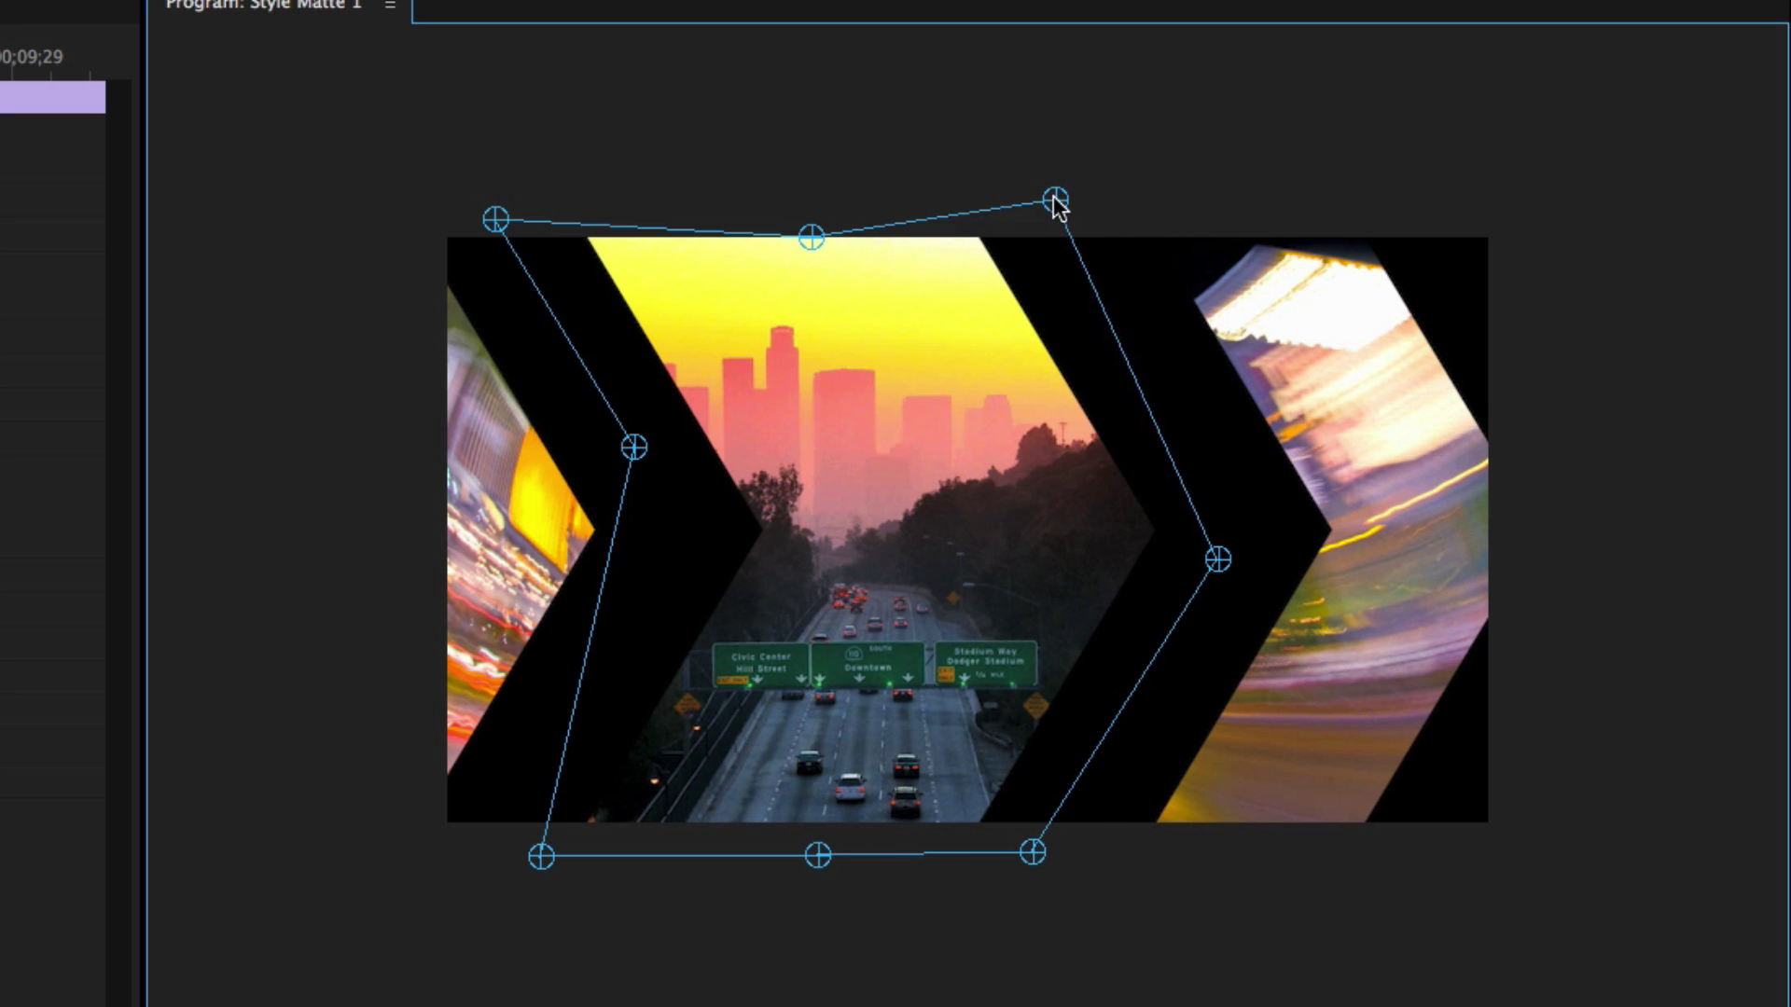
drag(813, 236, 817, 220)
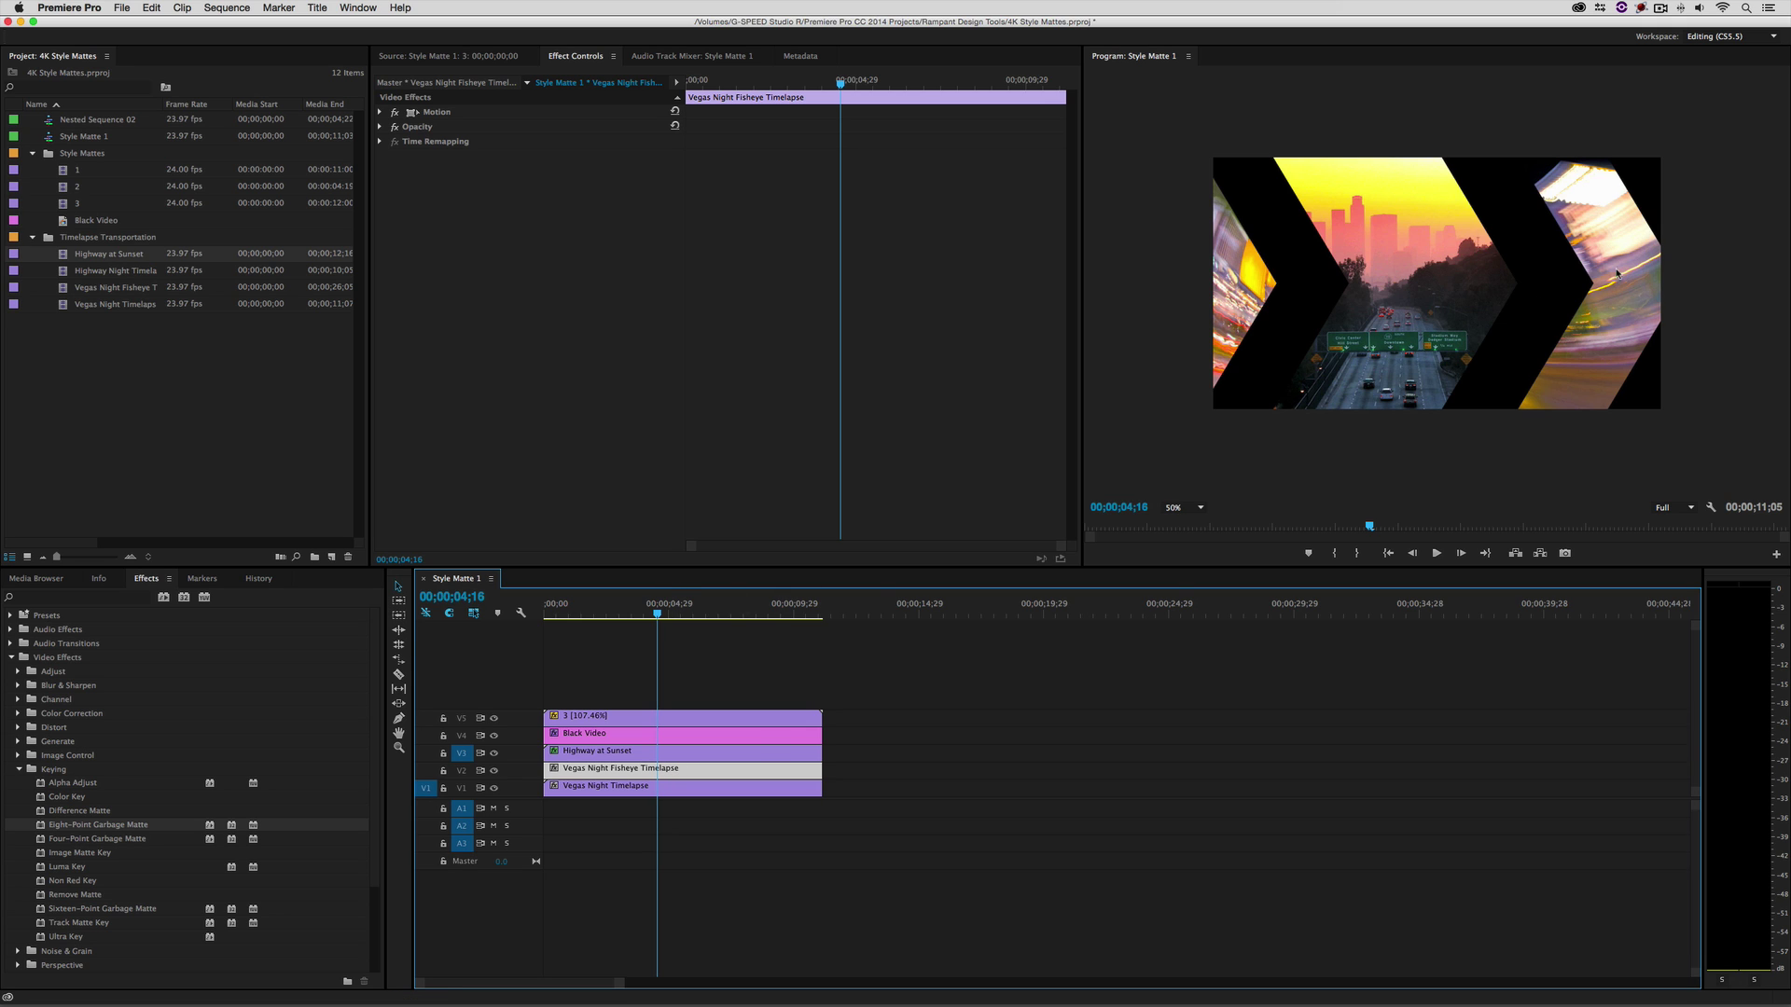
Shift Vegas Night Fisheye Timelapse right to a horizontal position of 884 for the right chevron, and show its Motion bounds.
click(380, 112)
drag(537, 132, 915, 132)
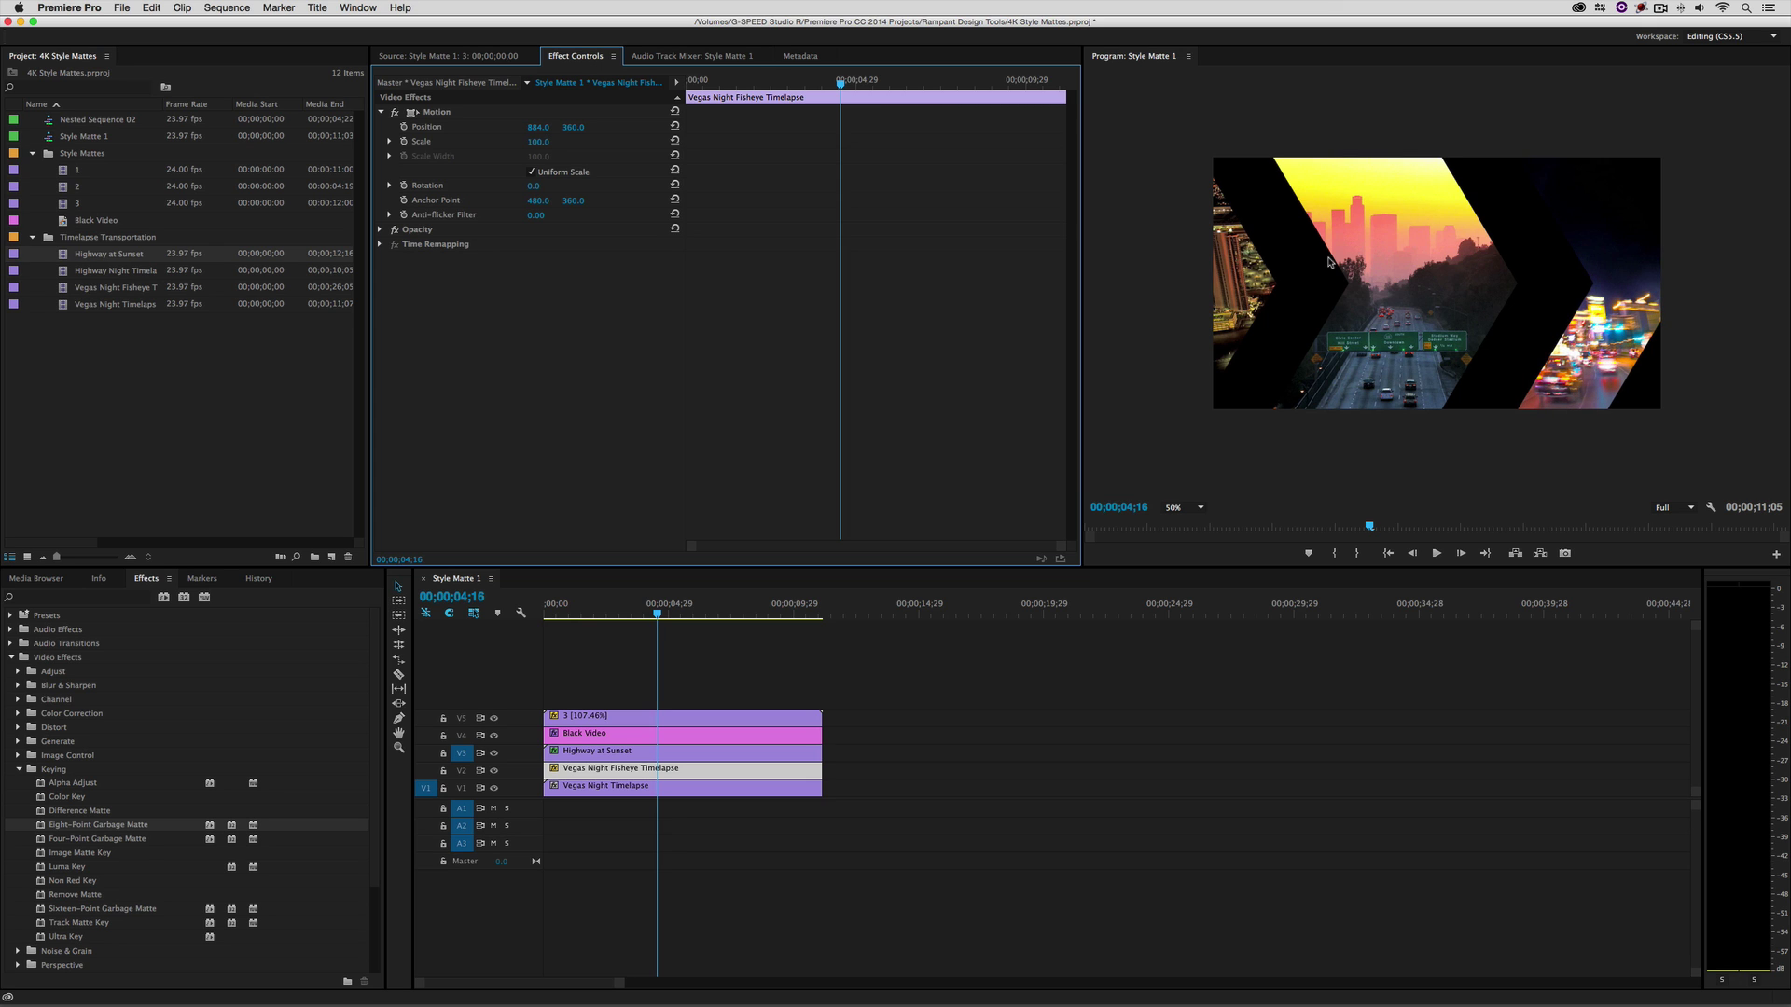
click(432, 113)
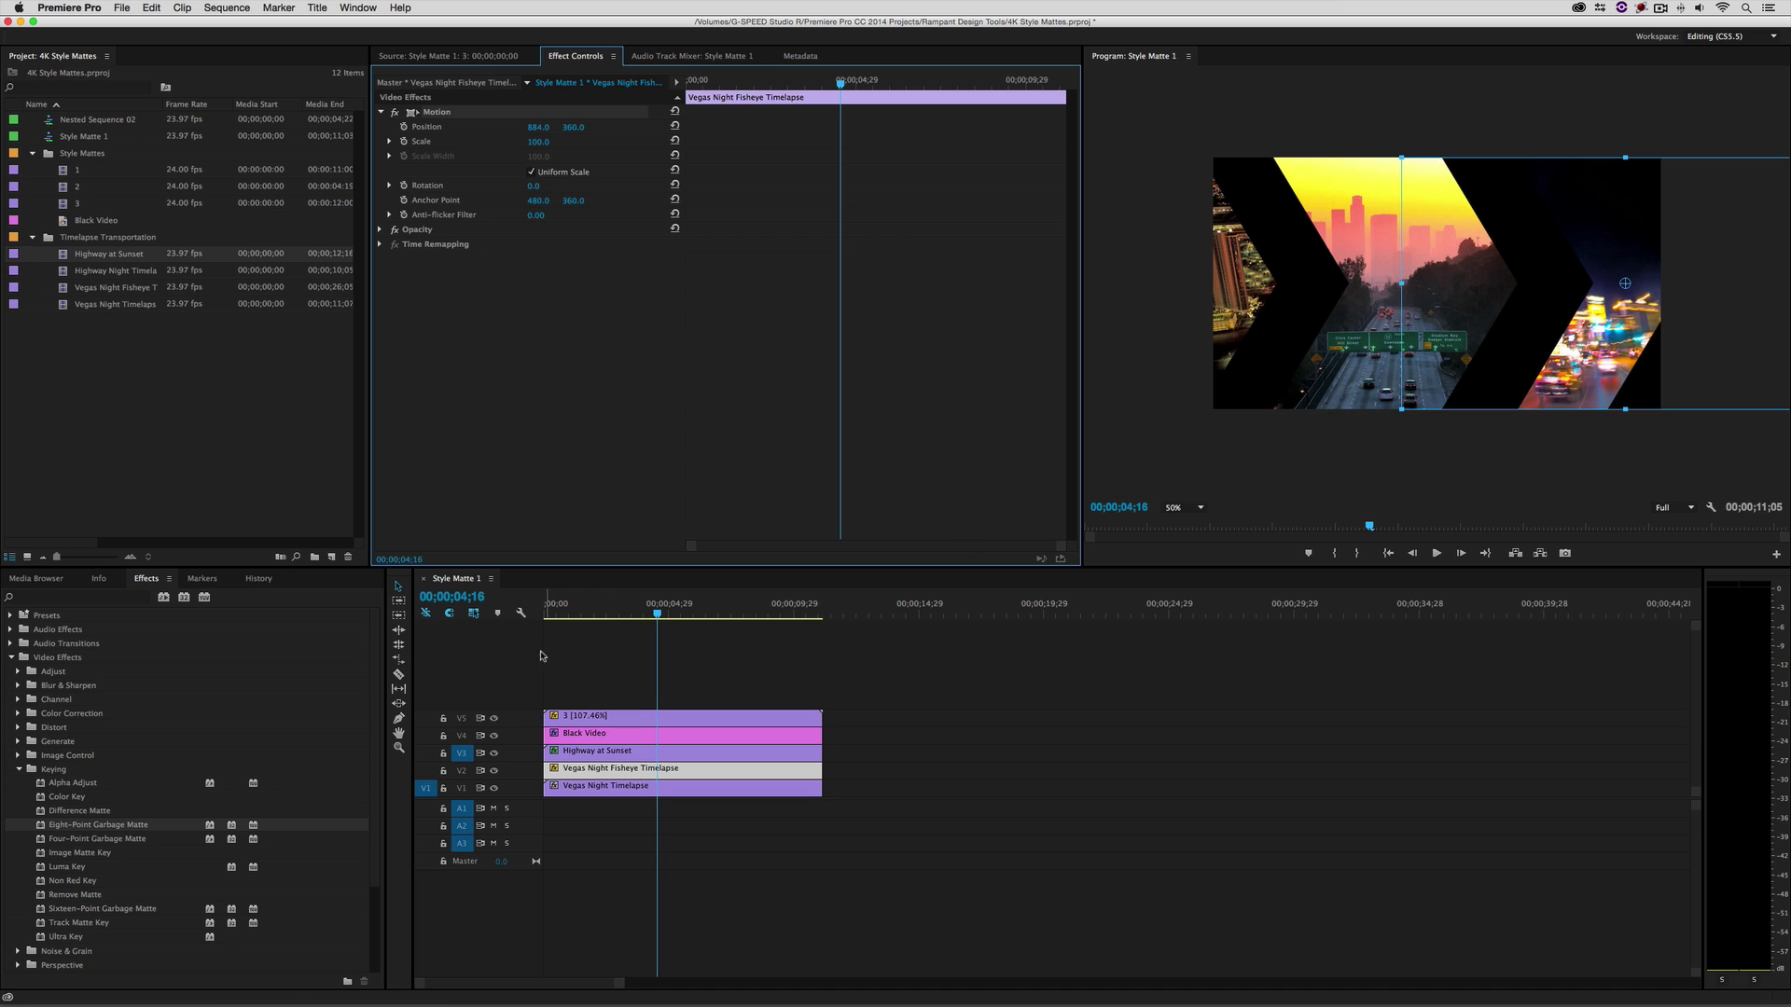
Shift Vegas Night Timelapse on V1 left until its centre is just past the frame's left edge, and return the playhead to the start.
click(616, 789)
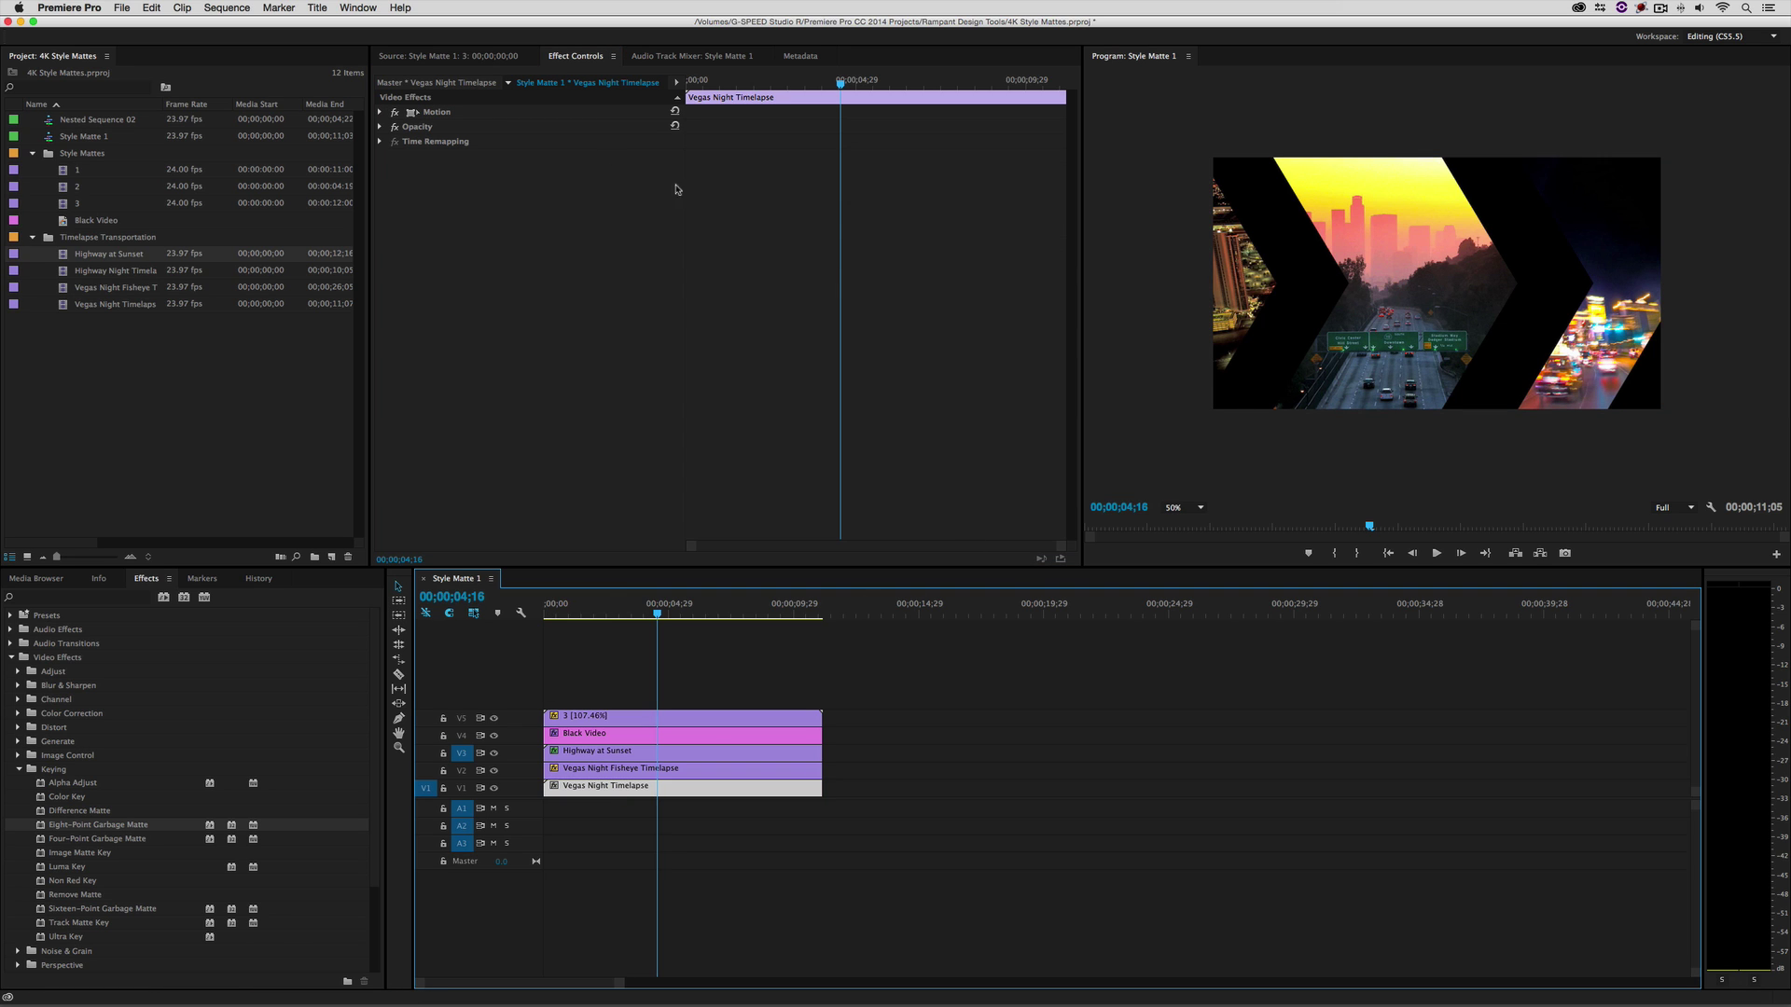
click(438, 112)
click(380, 112)
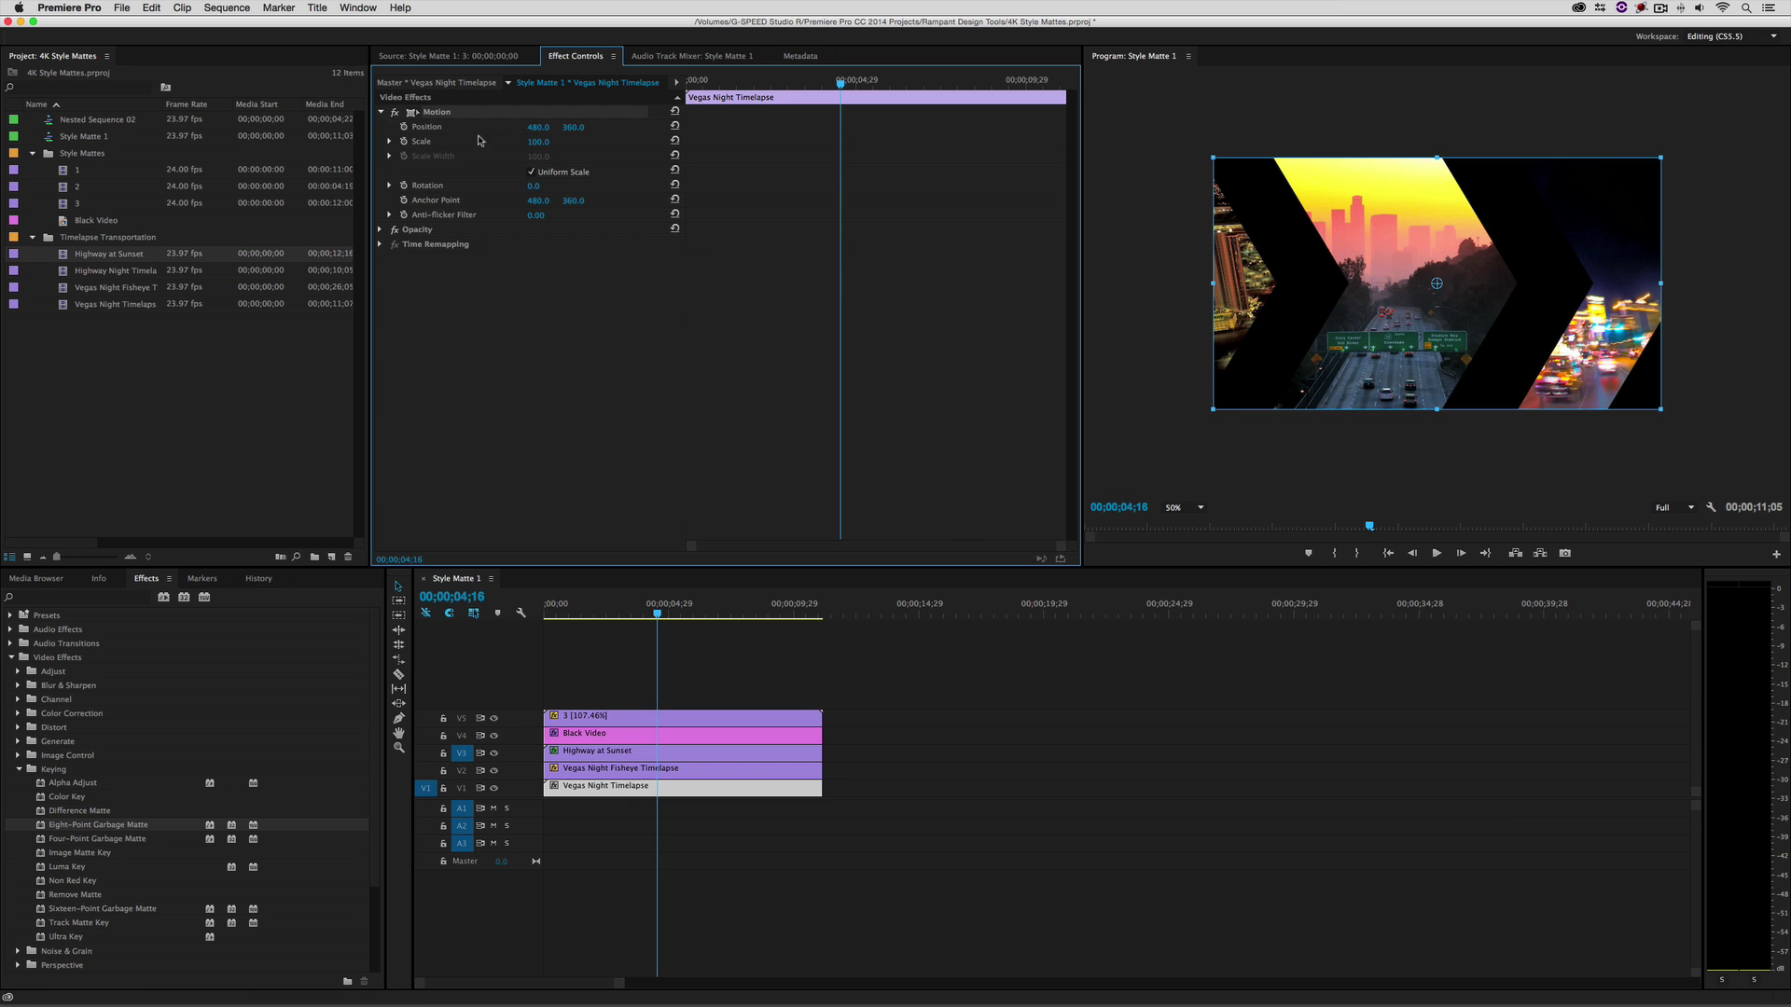
drag(536, 130, 47, 130)
drag(526, 129, 543, 129)
drag(658, 614, 547, 615)
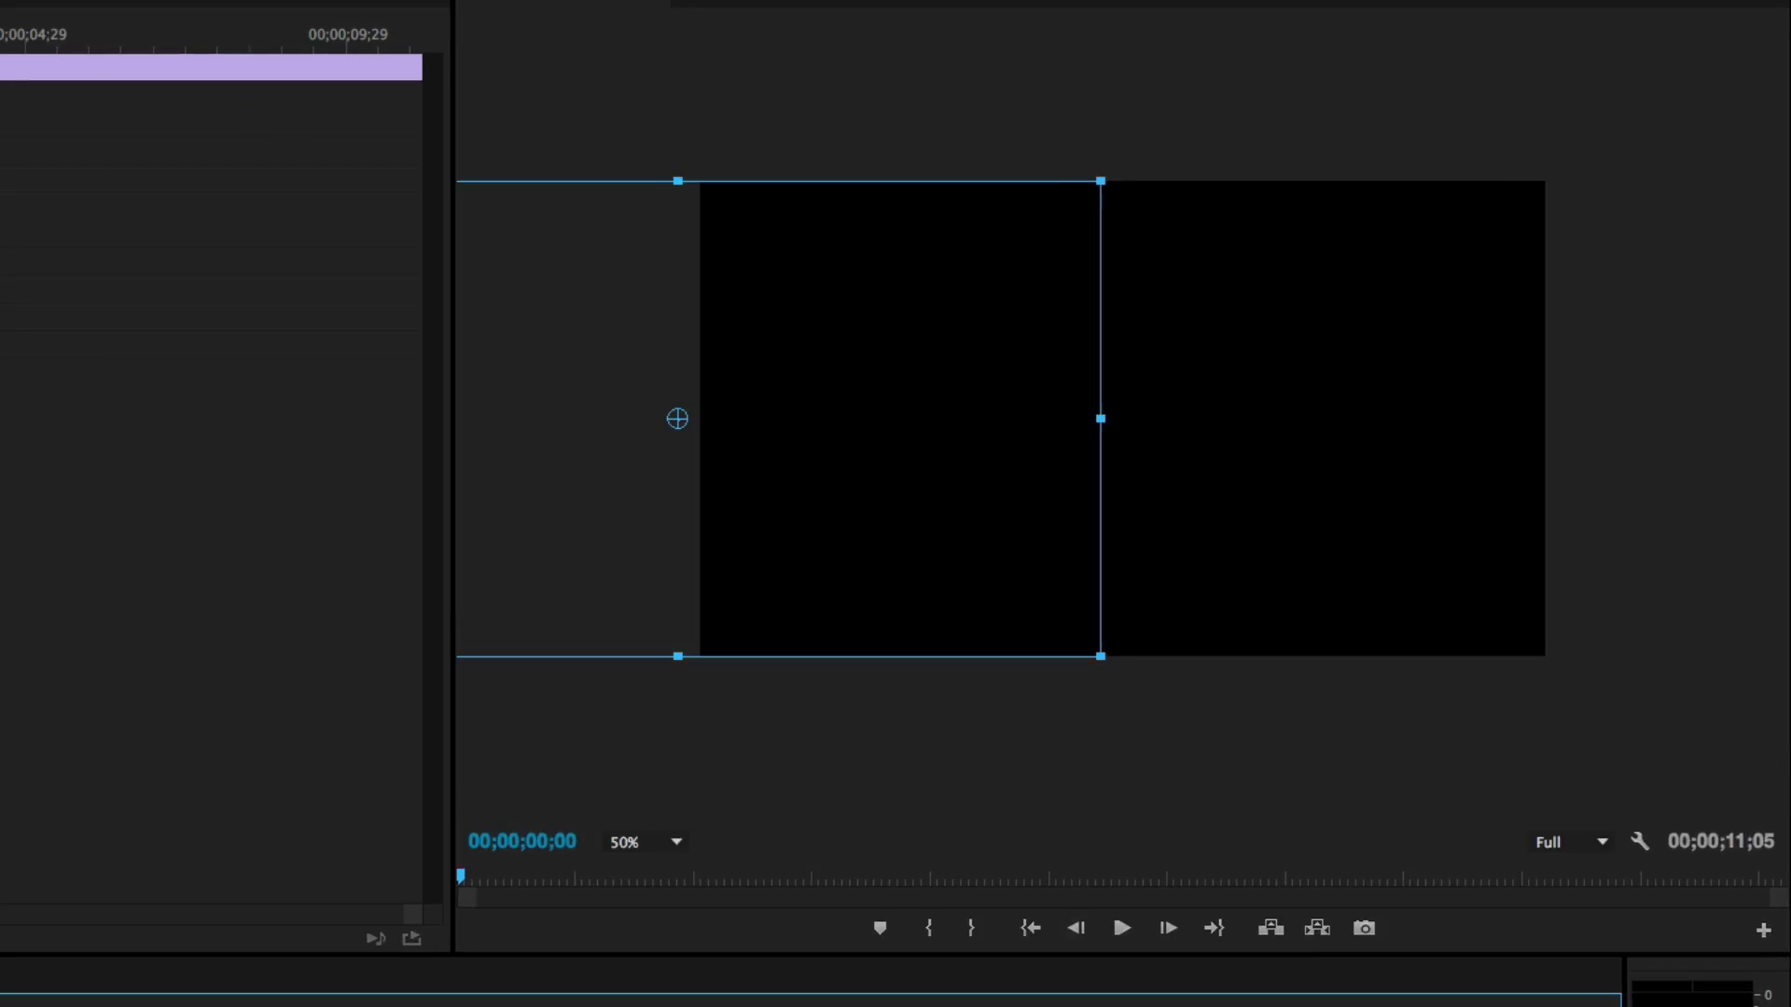